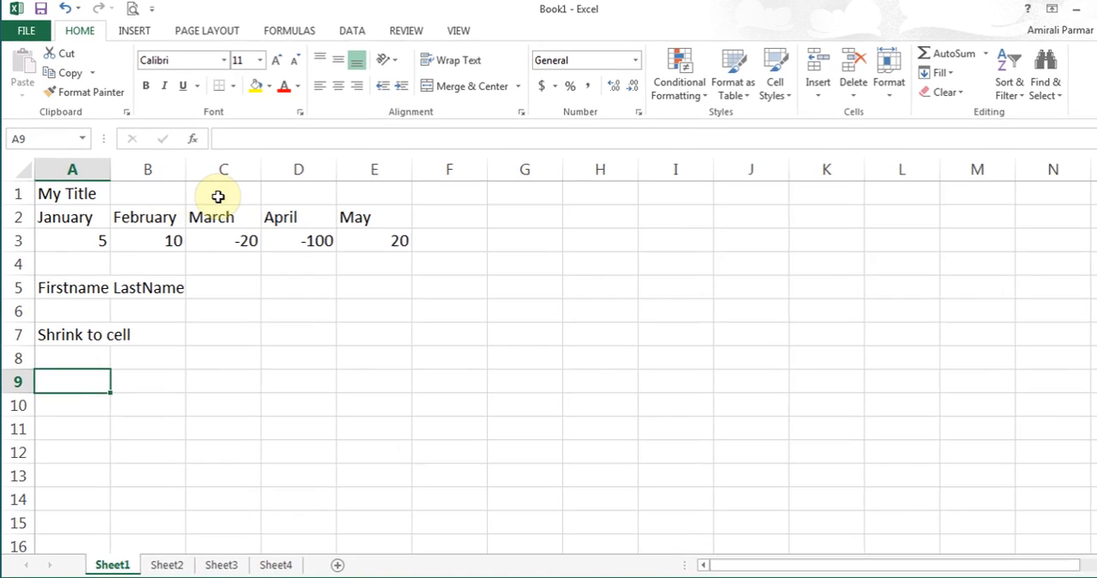
- Merge and center the title across cells A1:E1
click(95, 220)
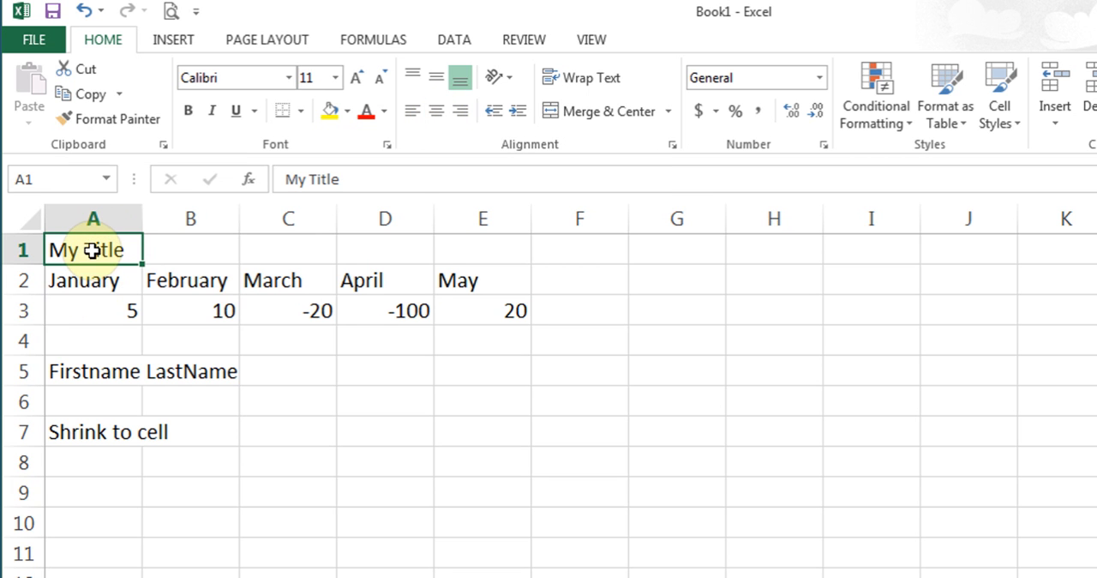
drag(92, 250, 469, 249)
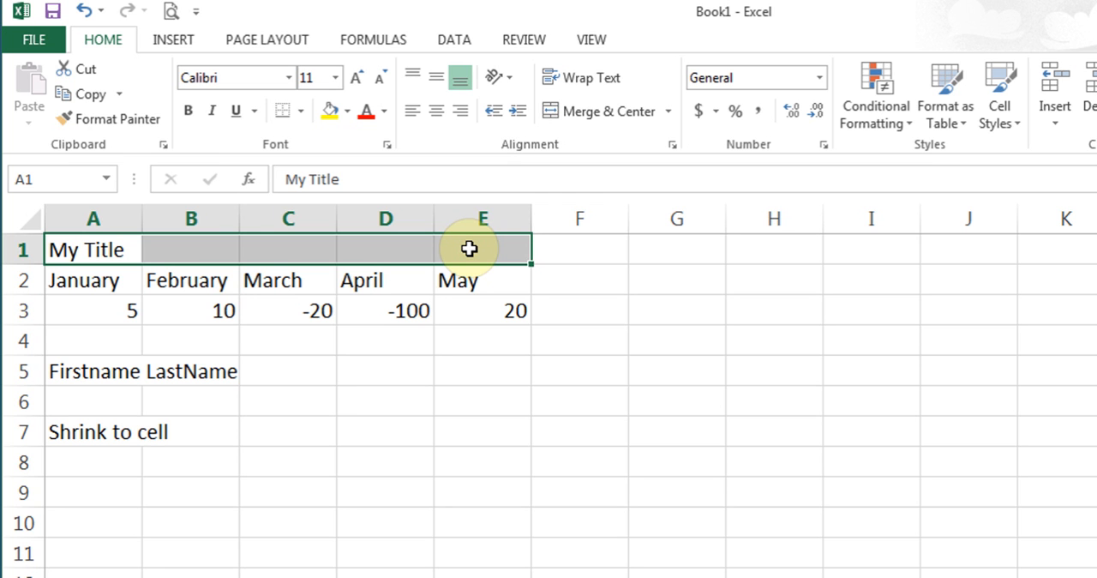
click(606, 118)
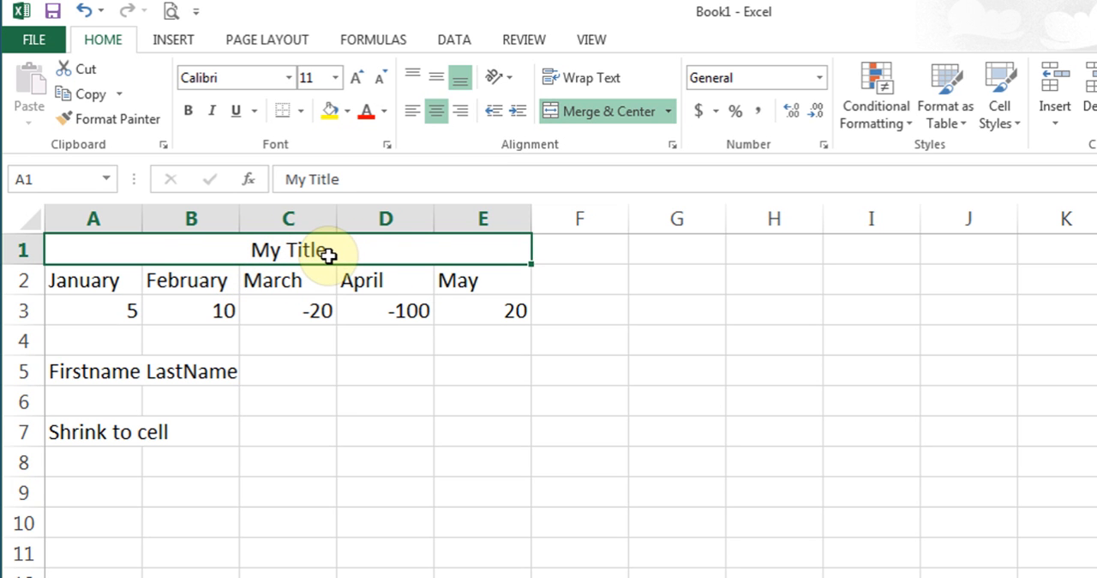
- Unmerge the title cell and select individual cells in row 1, ending on C1
click(604, 115)
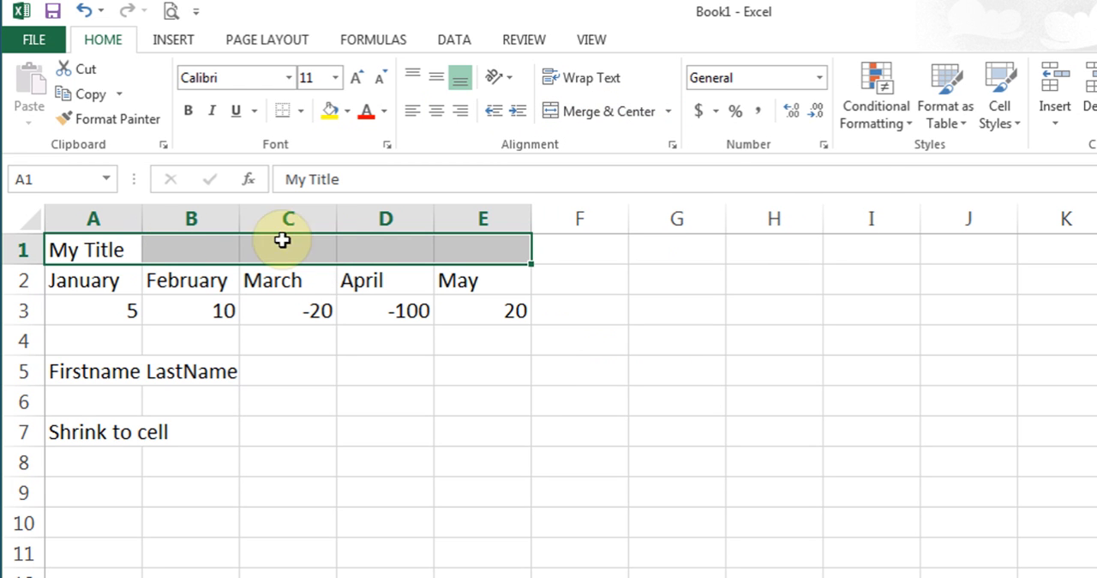
click(230, 248)
click(288, 253)
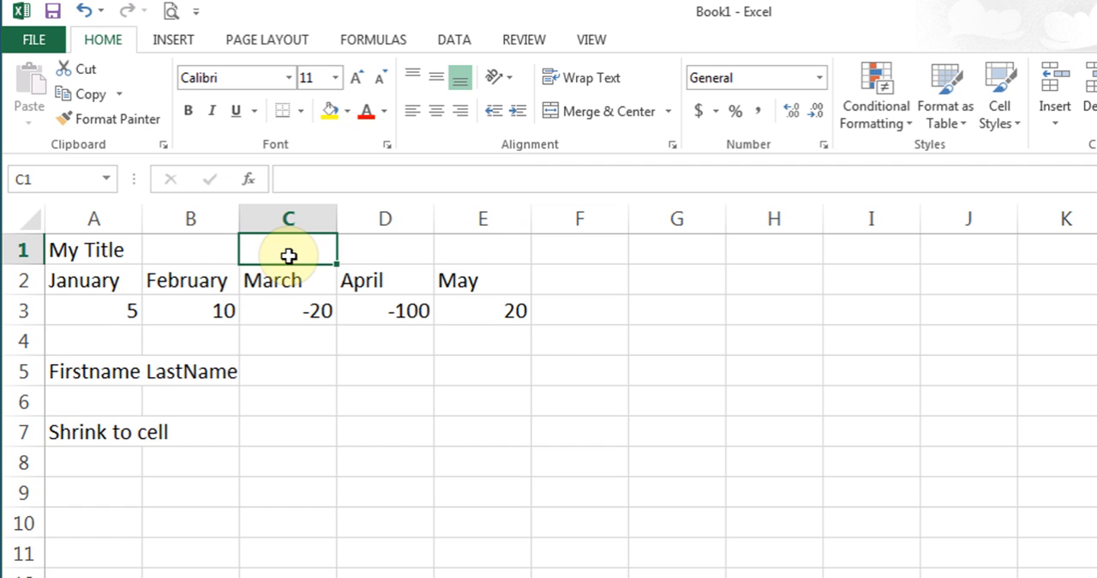
- Merge and center "My Title" over the five month columns, A1:E1
drag(98, 250, 463, 252)
click(607, 115)
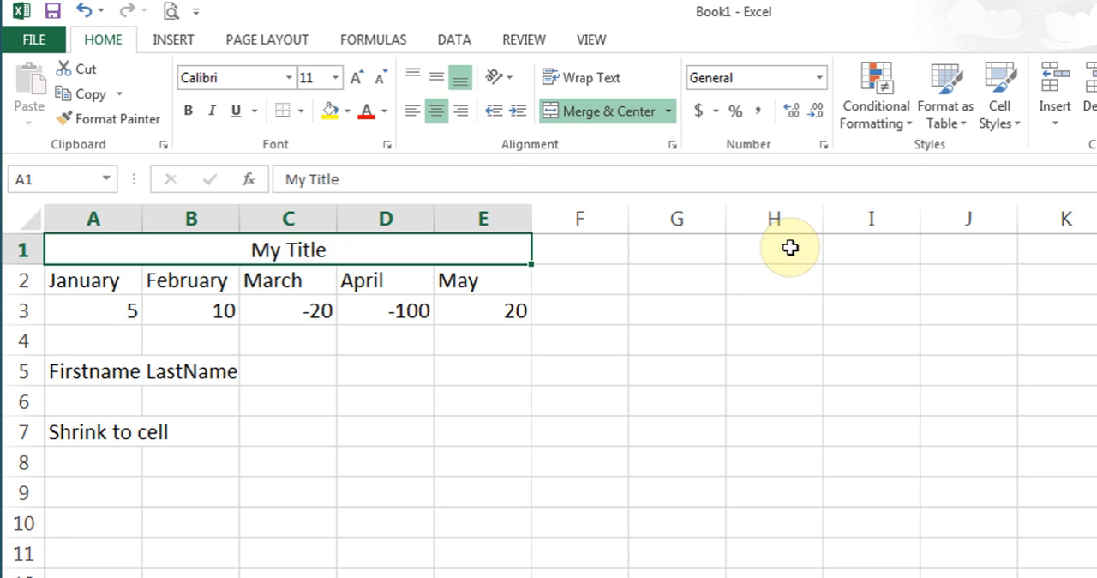
- Angle the month headings in A2:E2 clockwise
click(100, 283)
drag(100, 283, 441, 277)
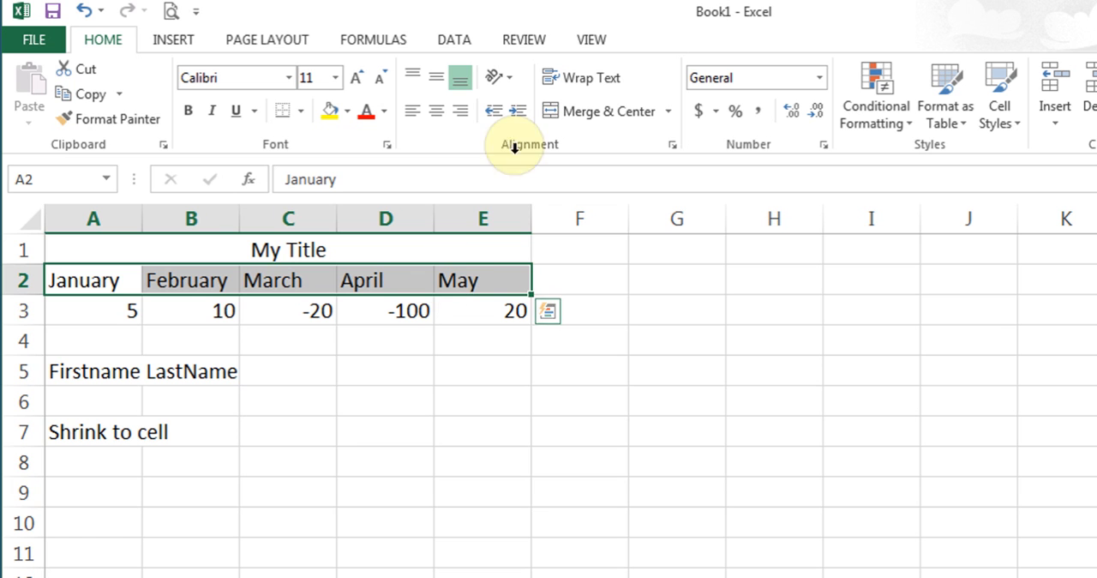
click(509, 84)
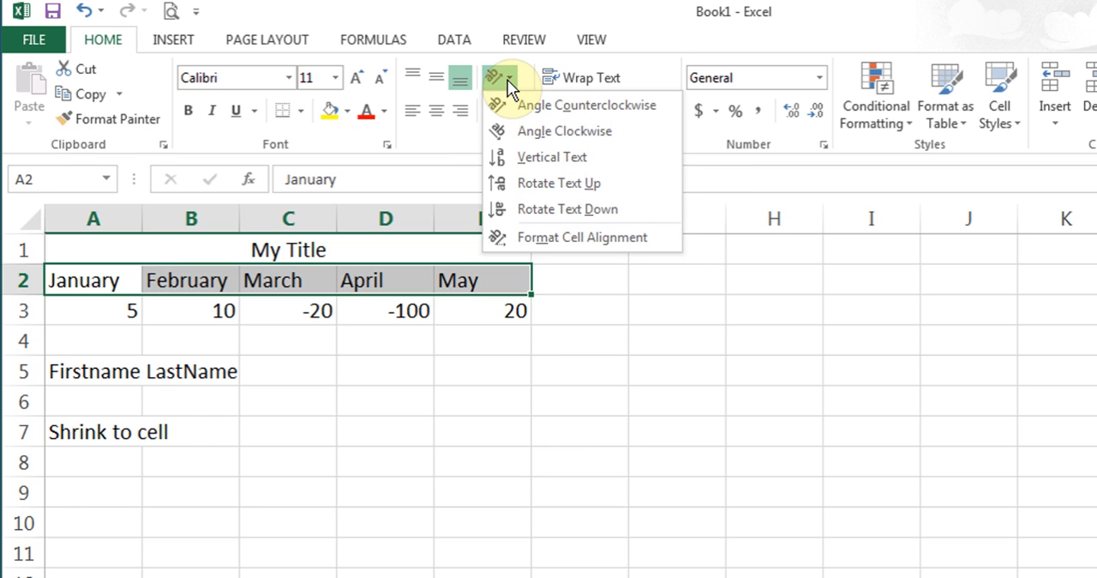
click(532, 131)
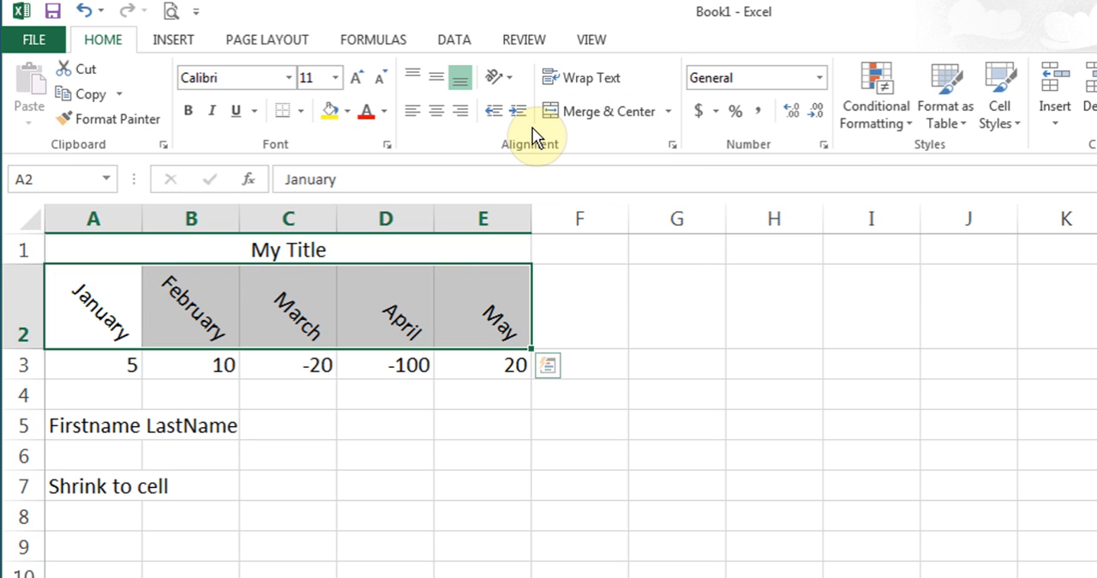
- Set the month headings in A2:E2 to vertical text and switch that orientation off again
click(501, 77)
click(548, 170)
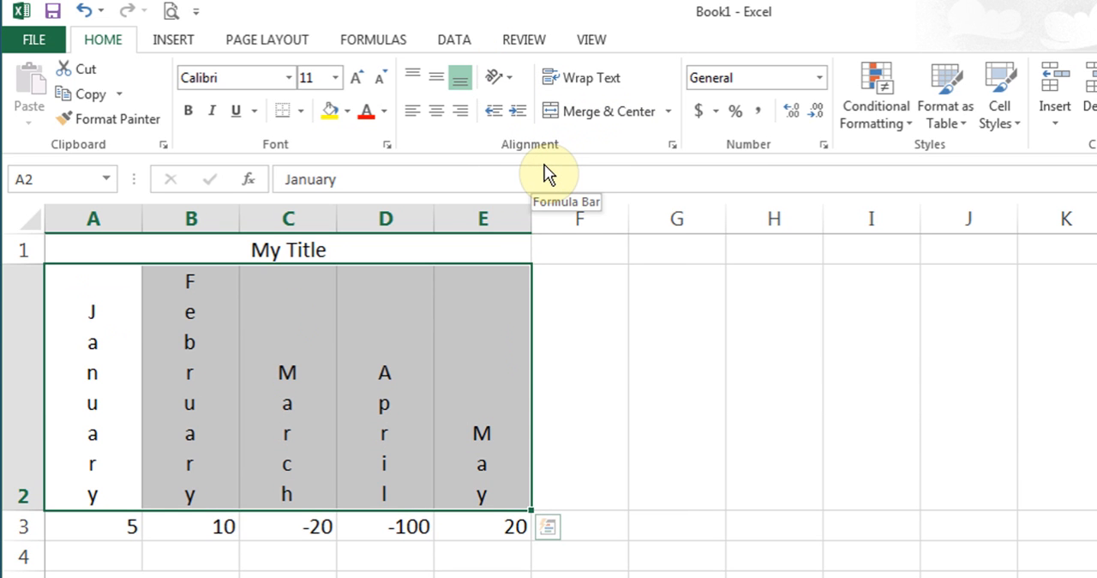
click(510, 85)
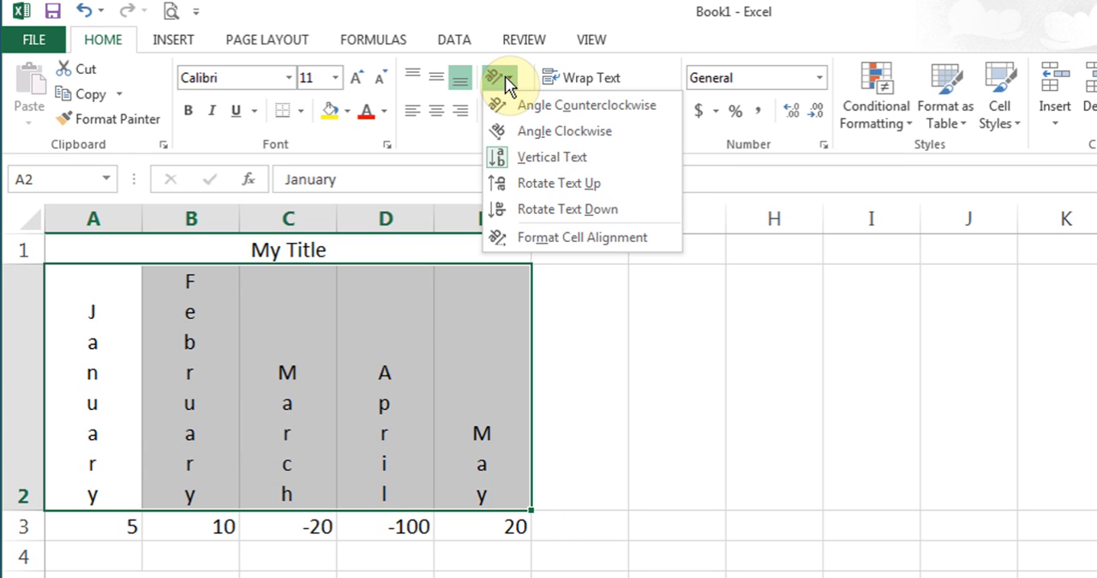
click(512, 161)
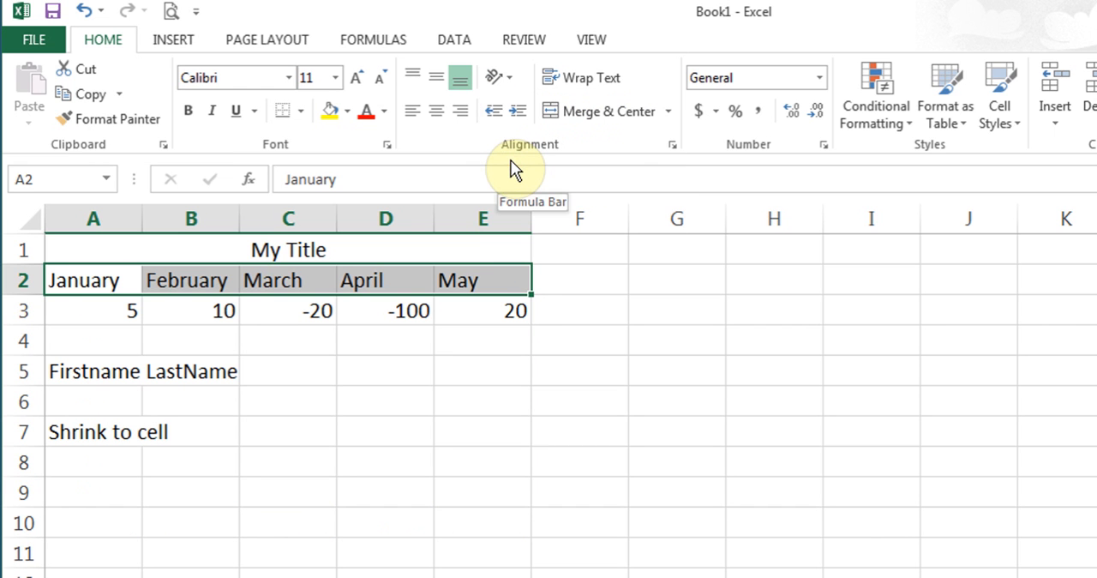
- Rotate the text of the month headings in A2:E2 down and remove that rotation again
click(502, 79)
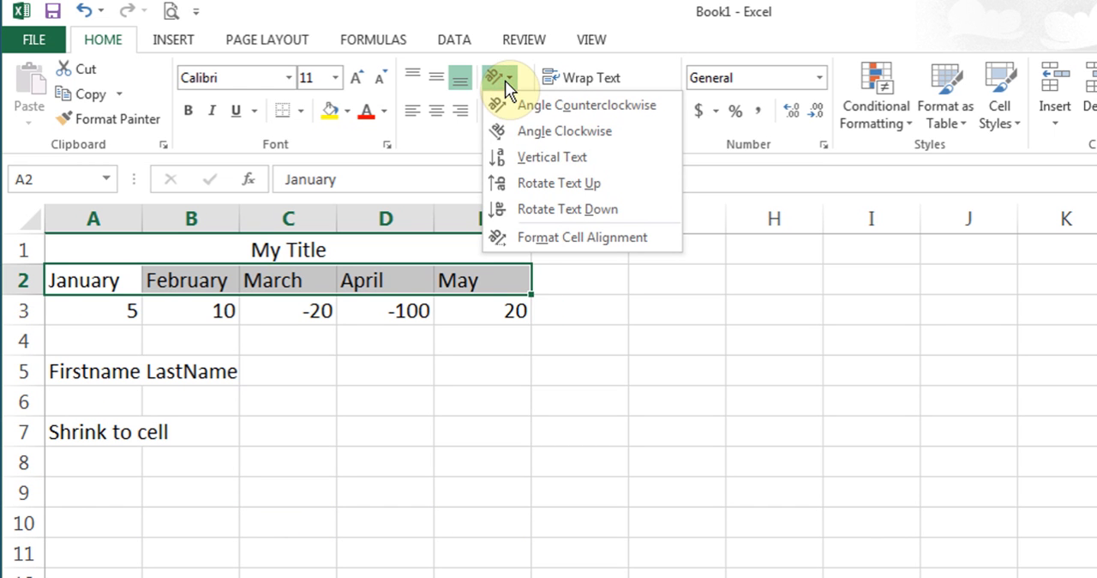
click(533, 211)
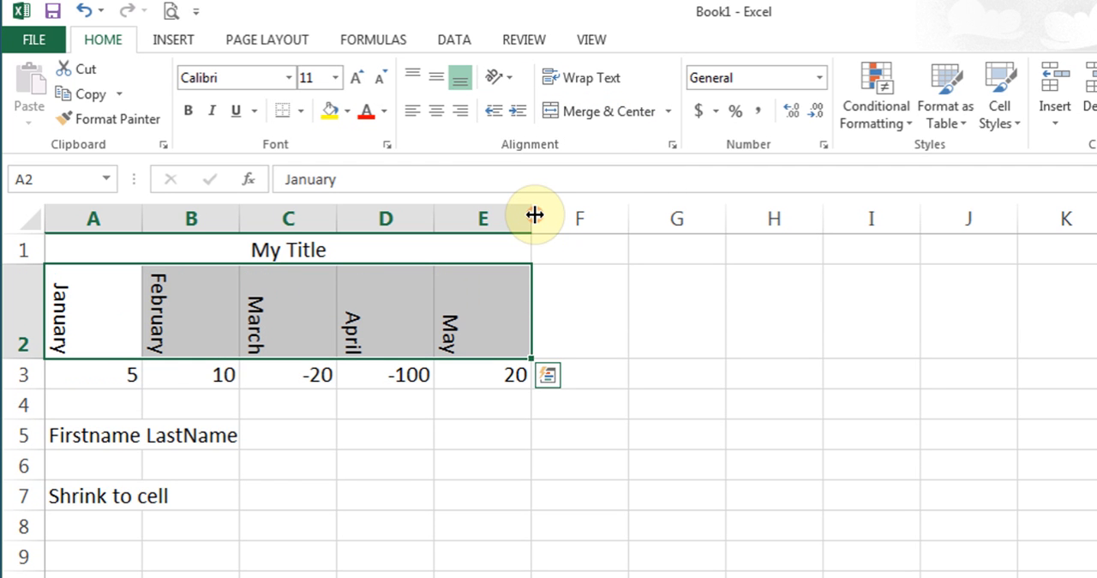
click(496, 77)
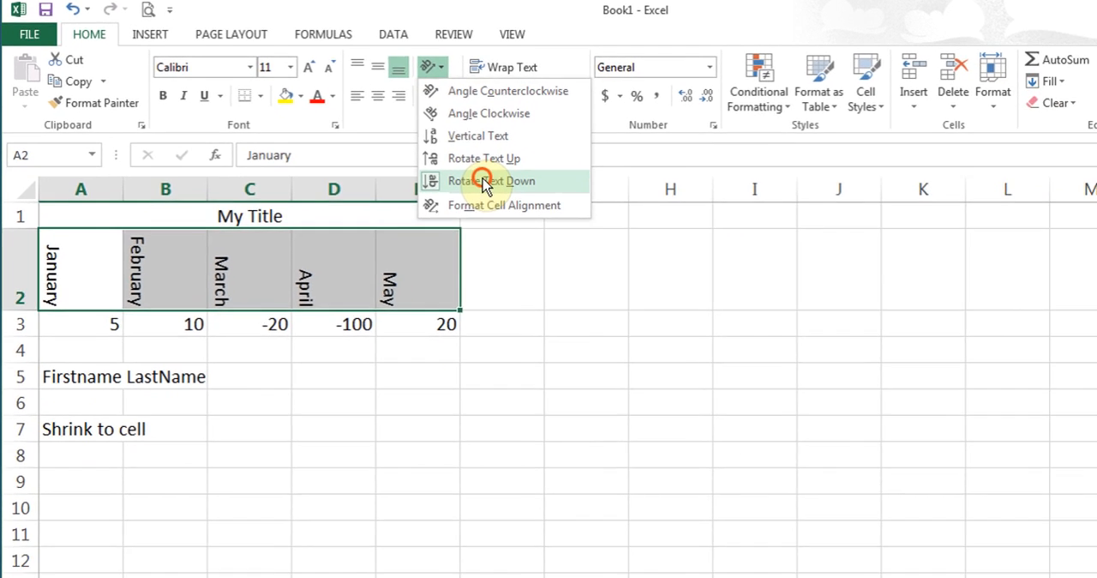
click(559, 211)
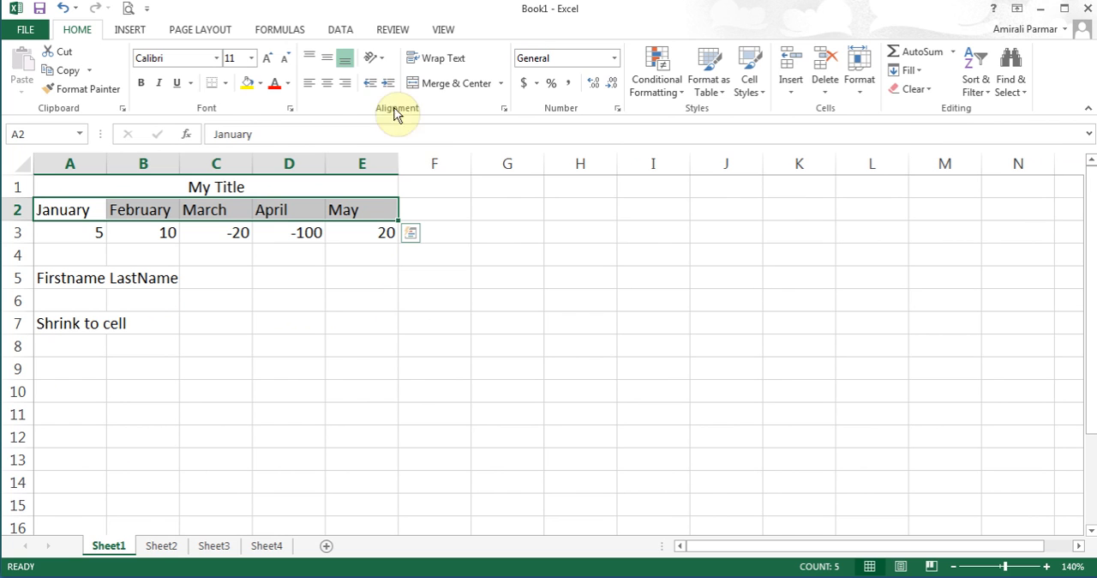
- Set the text orientation of the month headings in A2:E2 to 75 degrees through the cell alignment settings
click(375, 58)
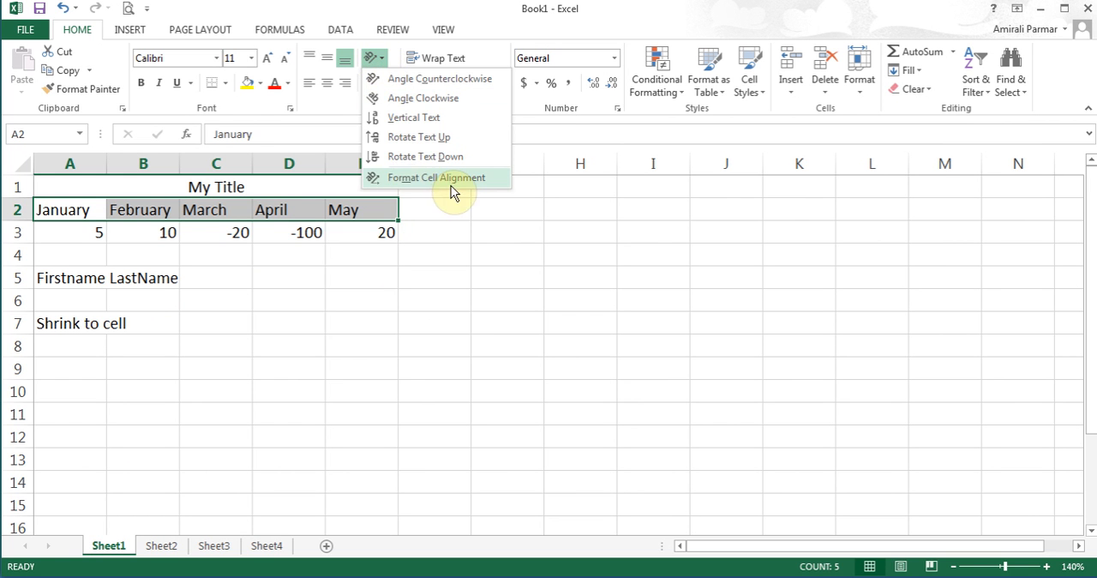
click(420, 181)
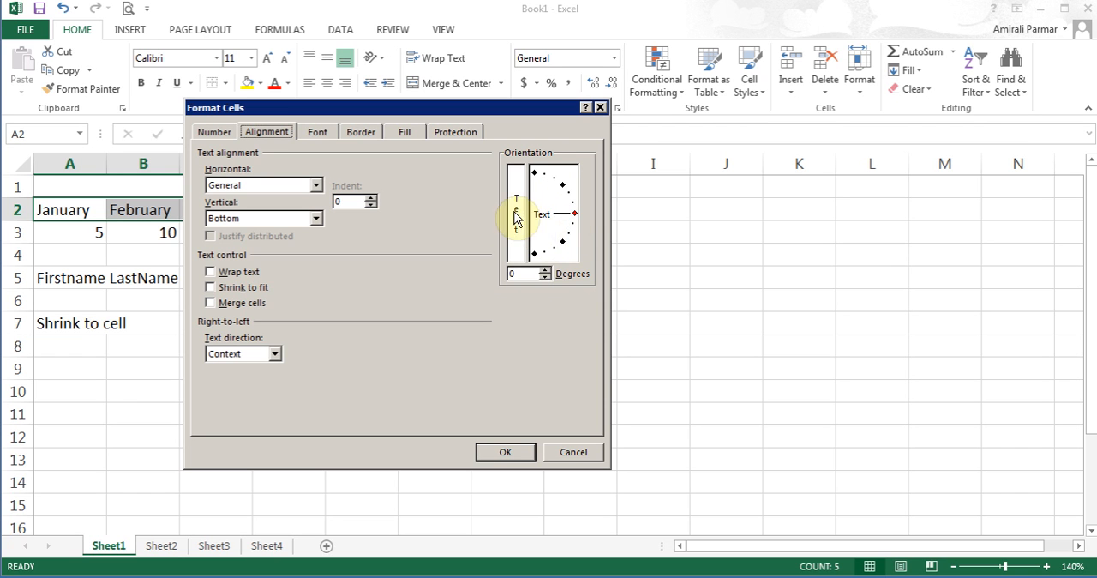
click(575, 217)
drag(576, 216, 546, 183)
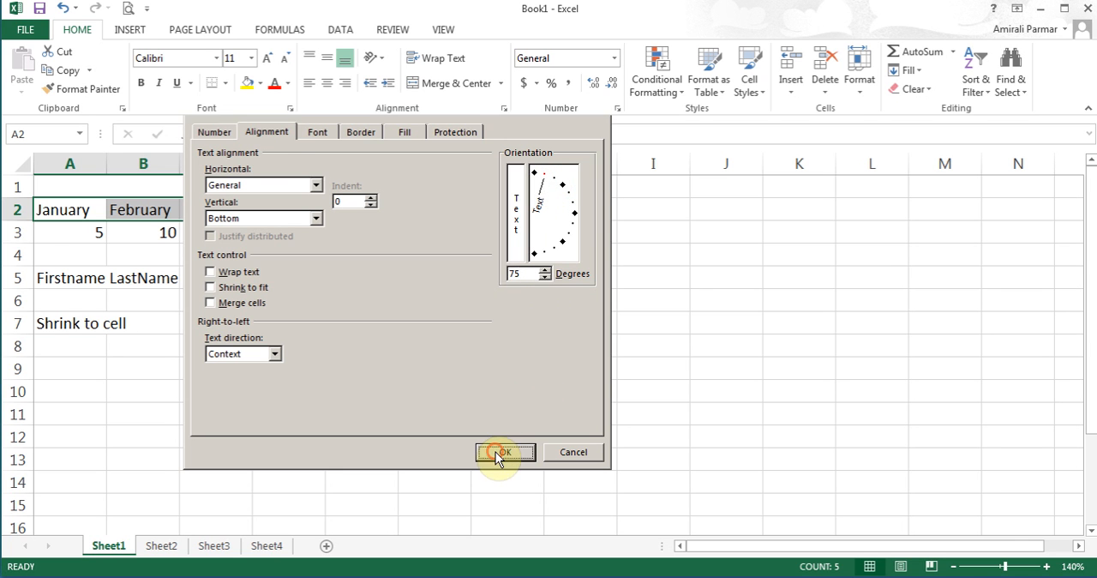
click(501, 452)
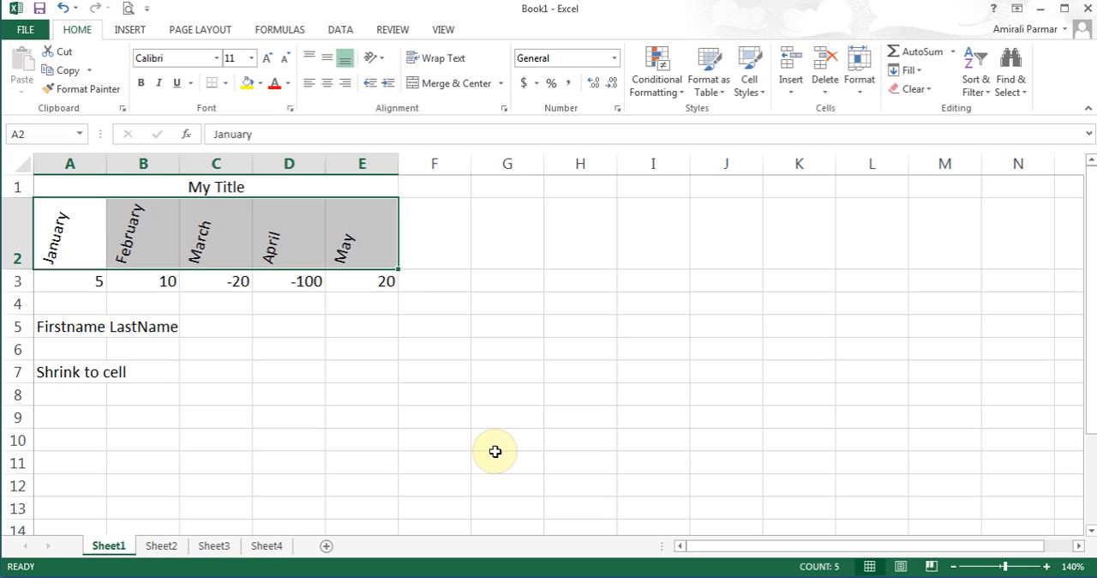
- Return the month headings in A2:E2 to horizontal orientation through the cell alignment settings
click(378, 62)
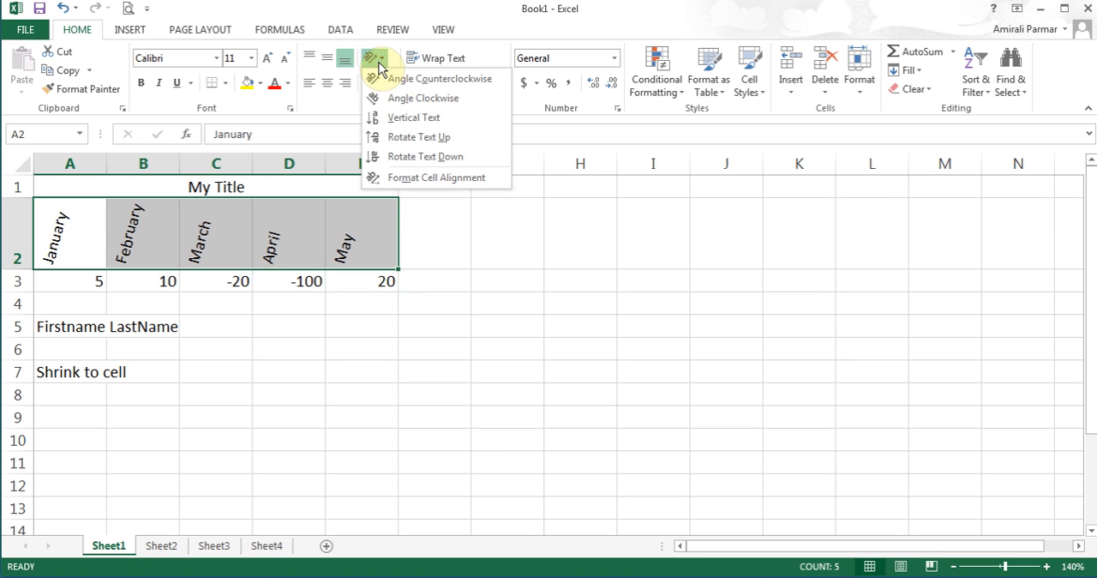
click(402, 179)
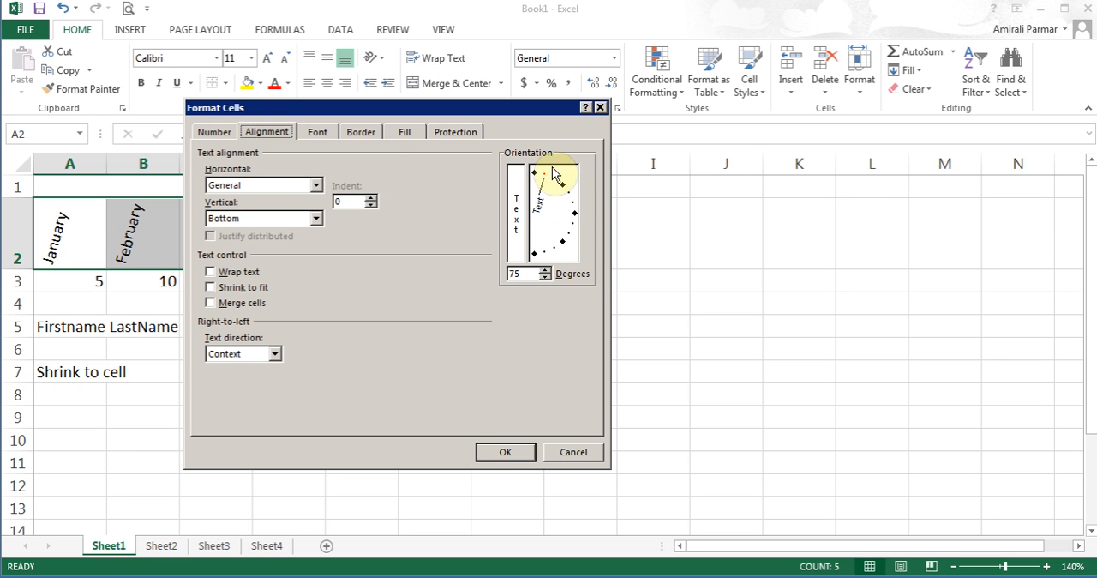
drag(553, 174, 581, 221)
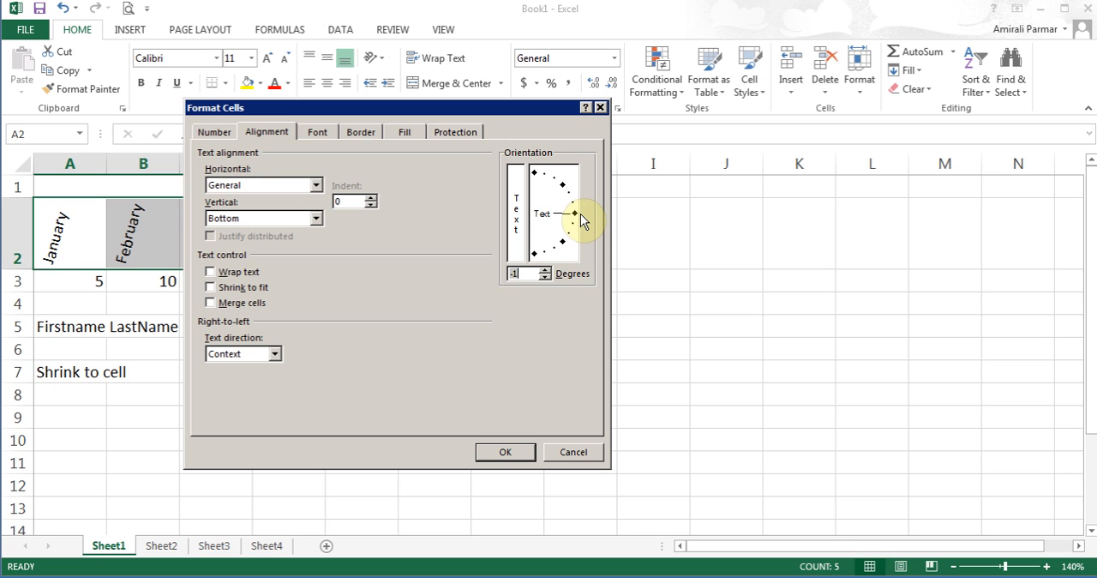
click(582, 221)
click(504, 451)
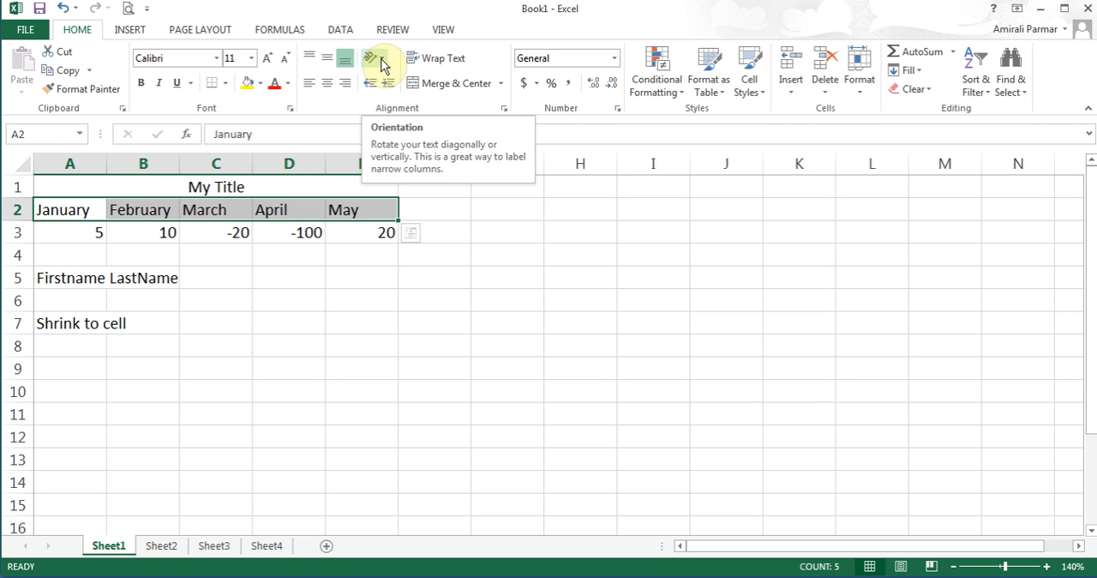
- Apply the Accounting number format to A3:E3 and set the cells back to General
drag(79, 233, 363, 235)
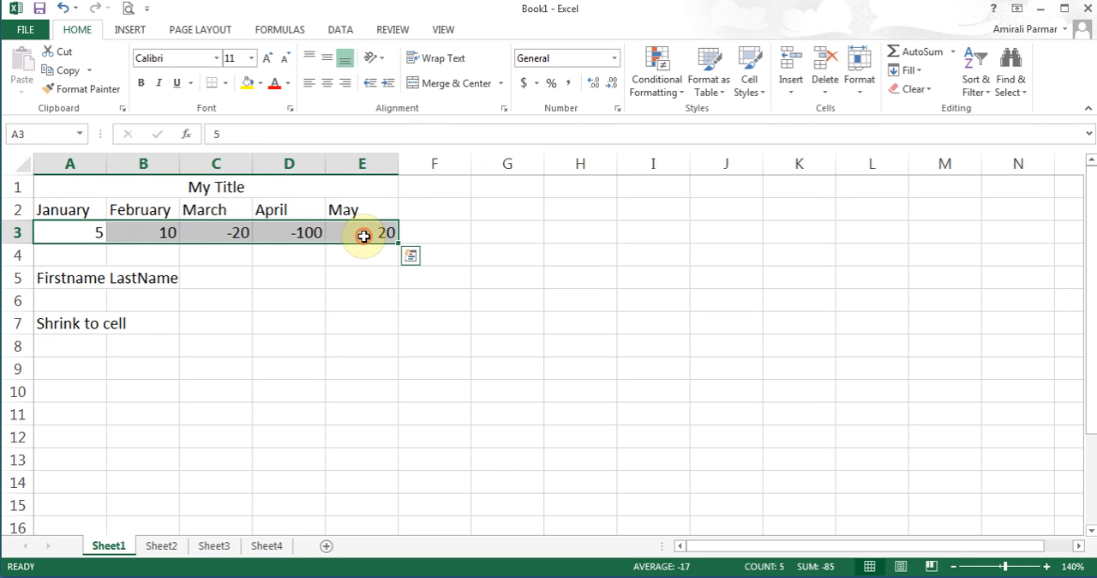
click(524, 82)
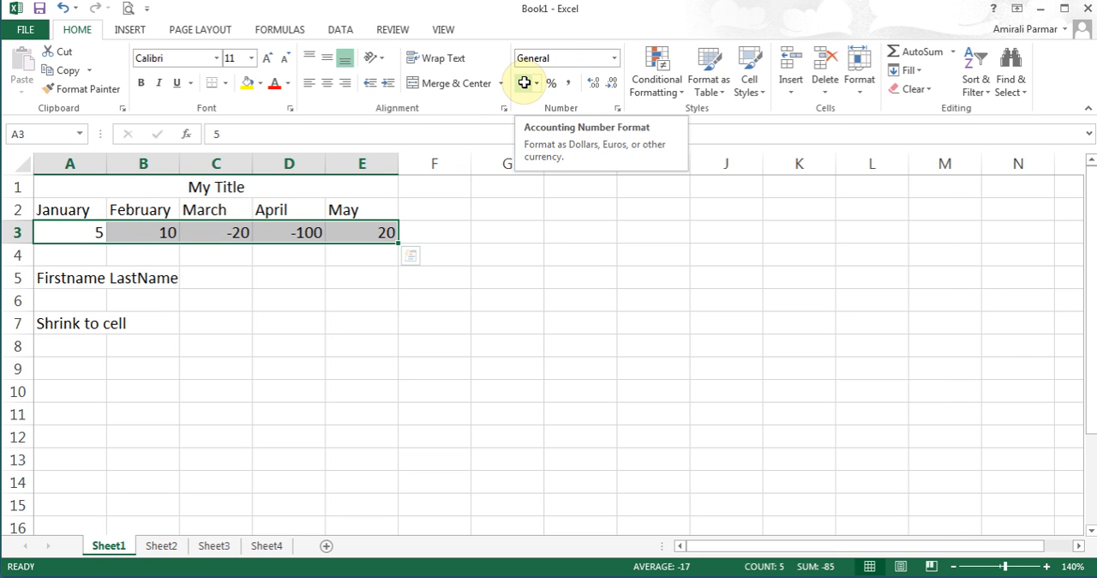
click(523, 83)
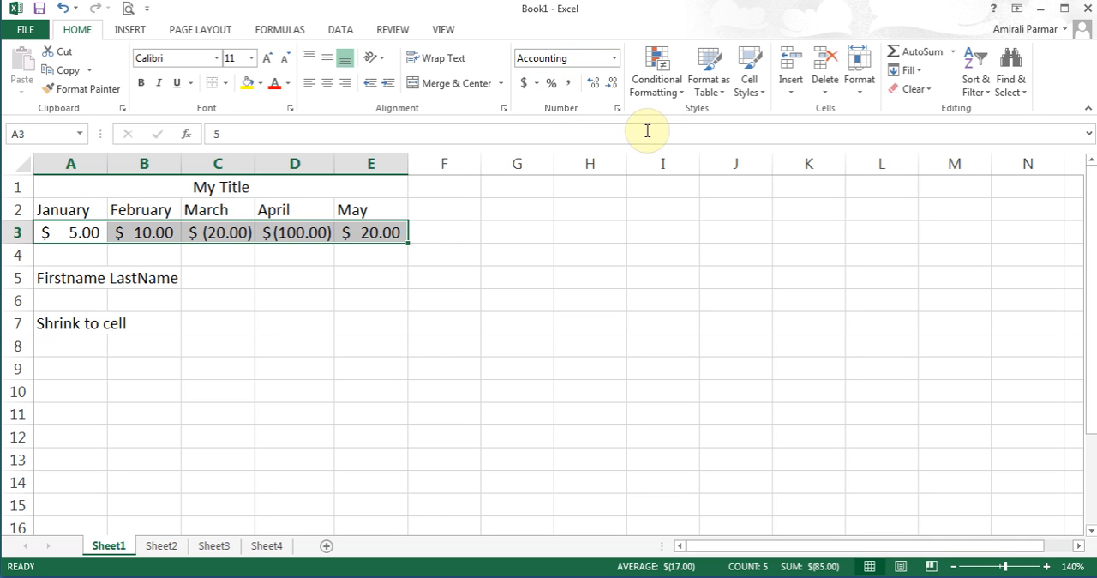
click(615, 58)
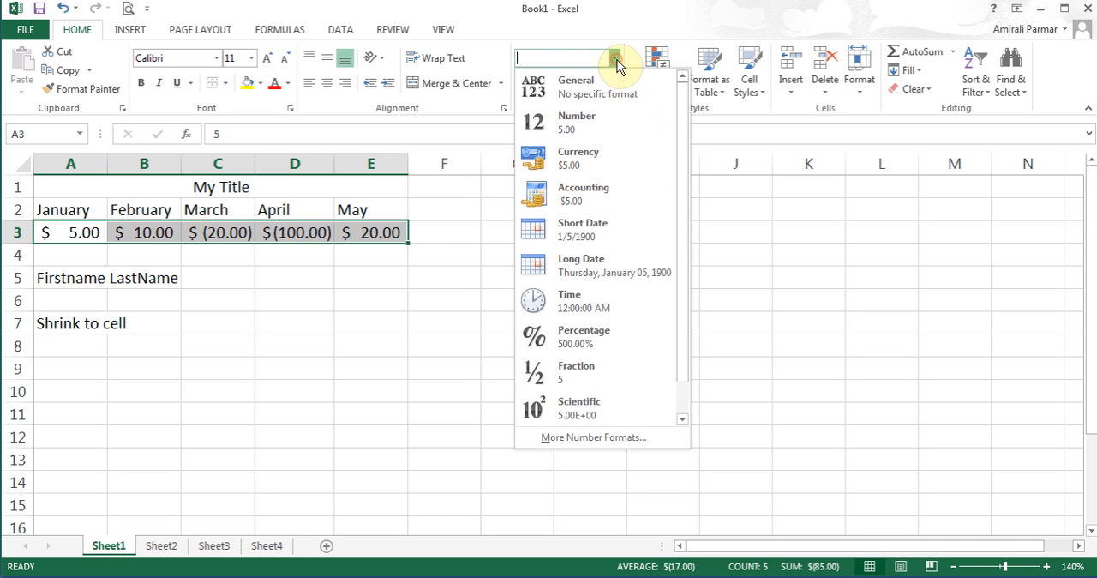
click(591, 95)
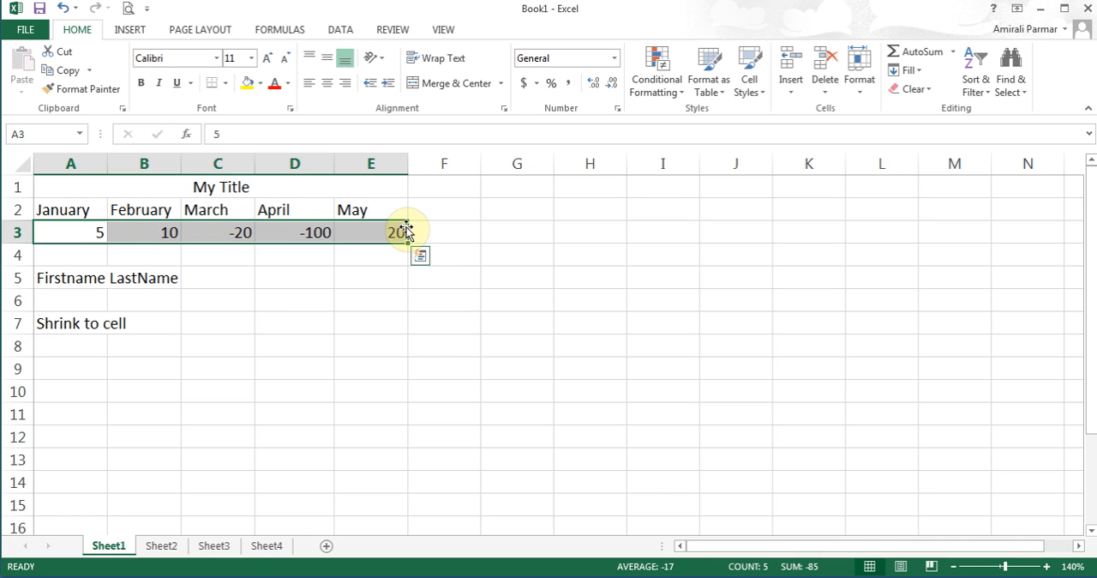
- Apply the Accounting number format to the whole of row 3
click(199, 229)
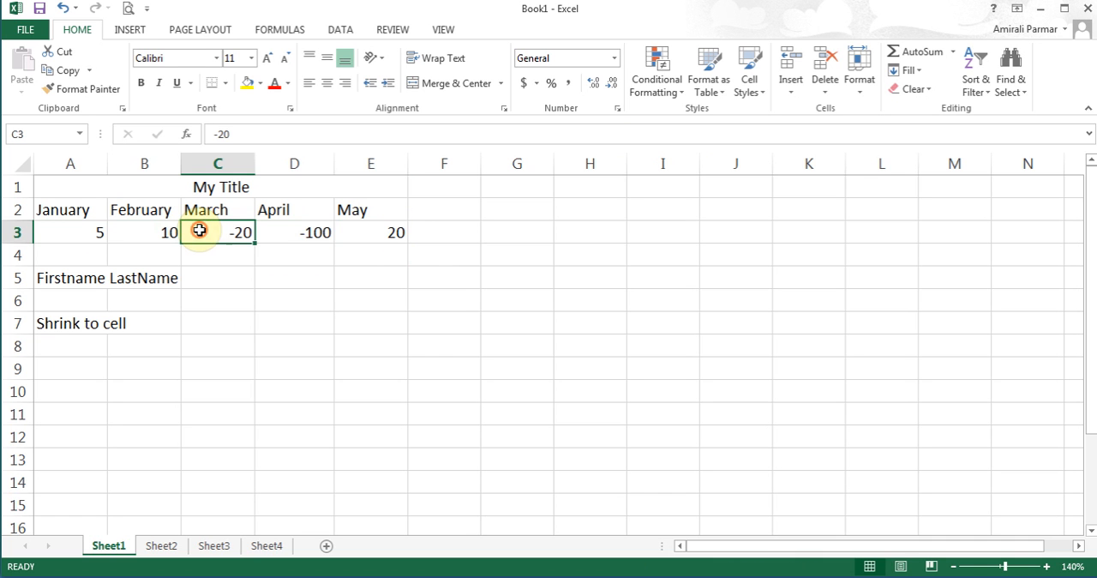
click(12, 232)
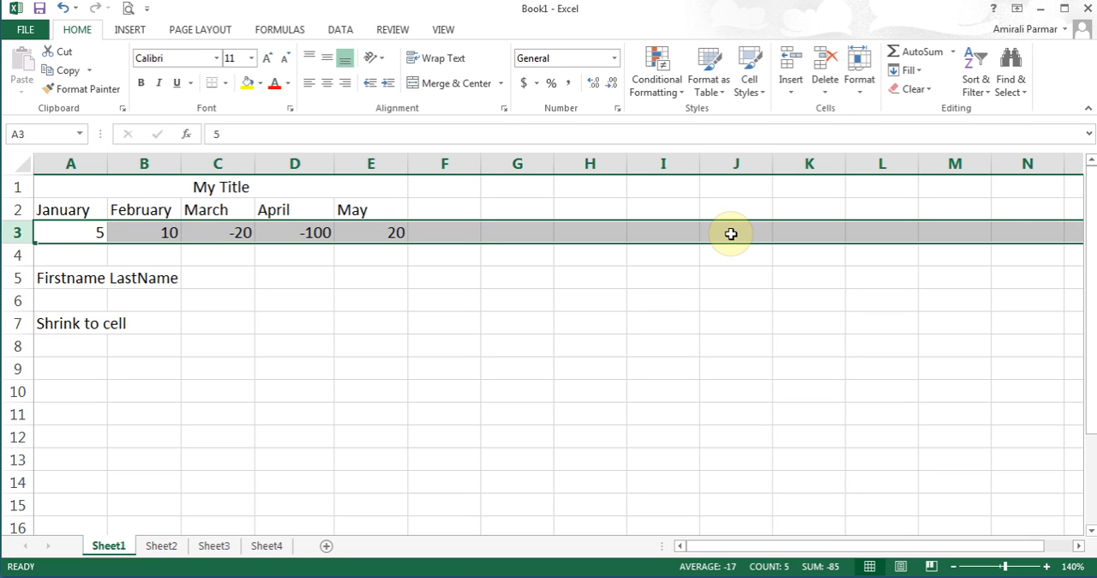
click(524, 85)
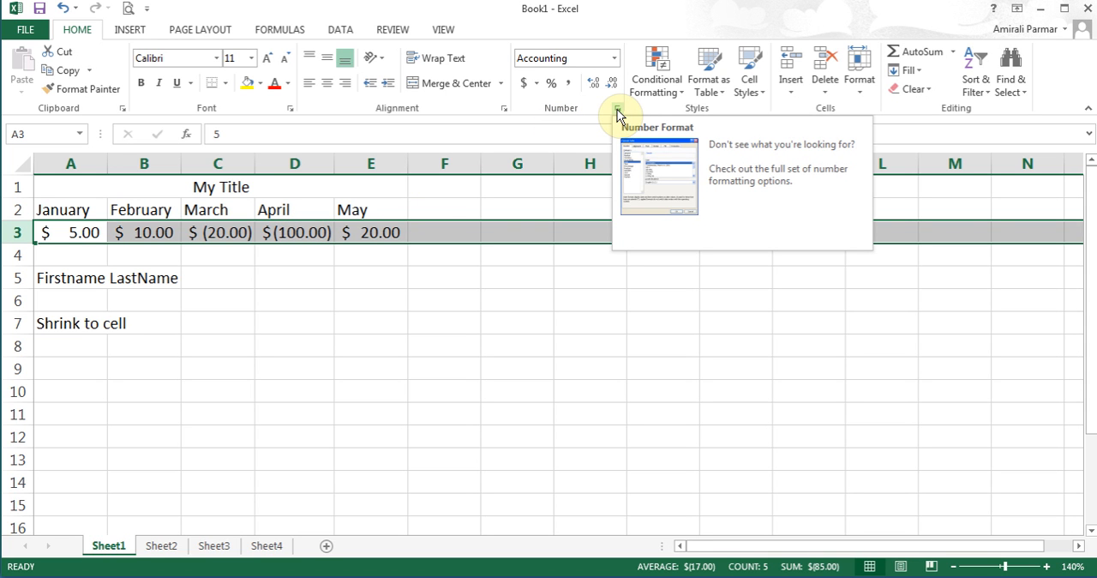
- Format the whole of row 3 as Currency with two decimals, the $ symbol and negative numbers in red parentheses
right_click(294, 230)
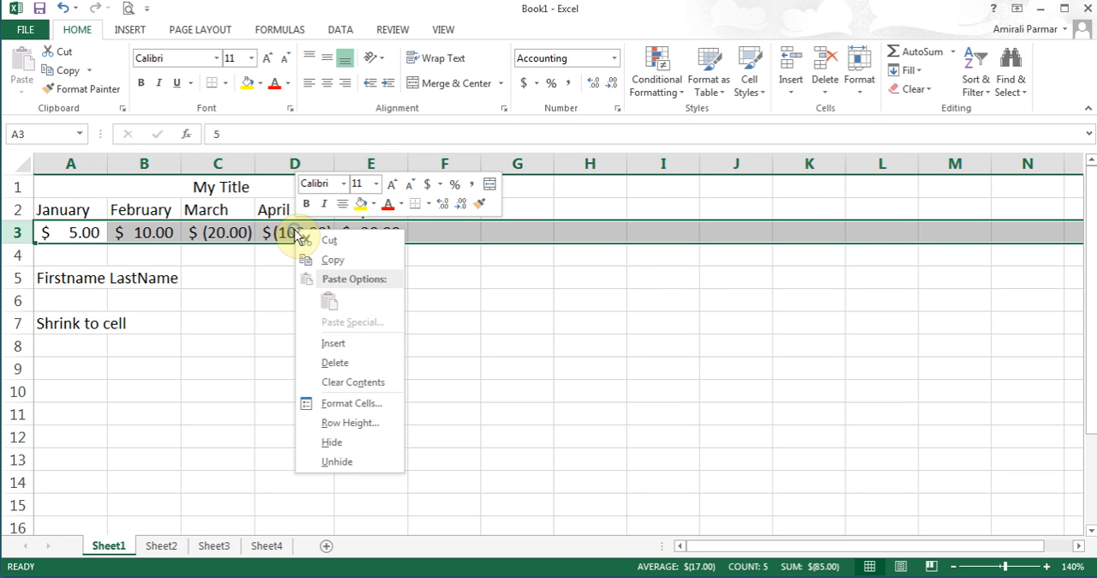
click(343, 408)
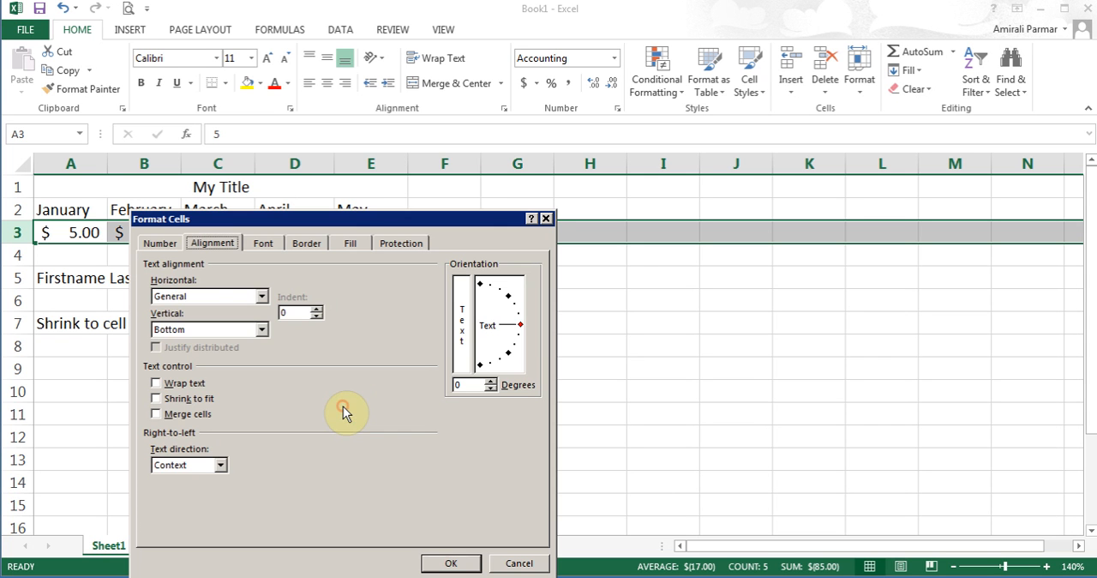
drag(350, 221, 384, 67)
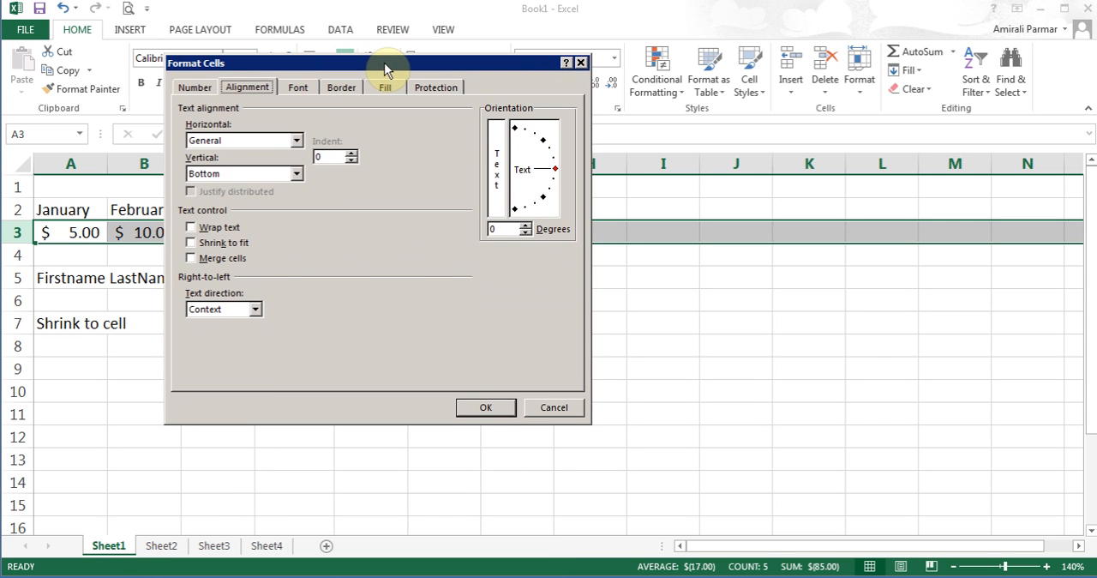
click(195, 89)
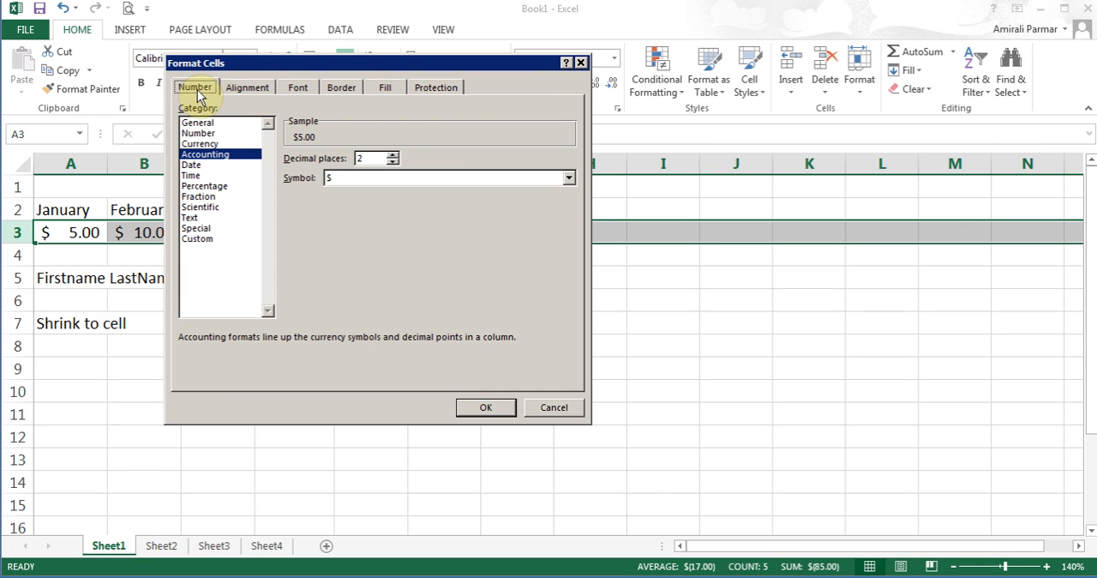
click(206, 143)
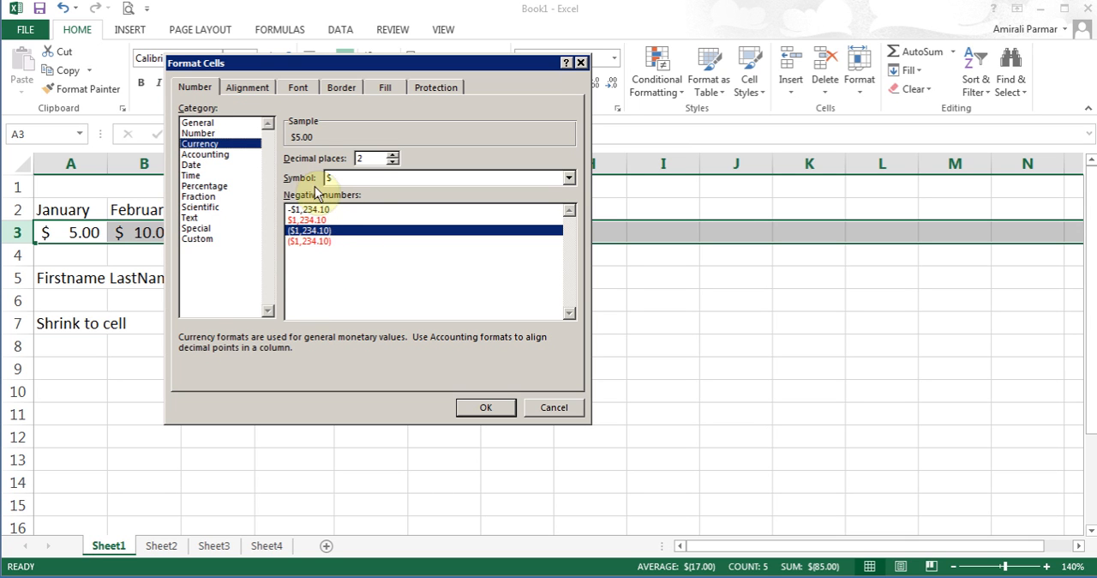
click(324, 243)
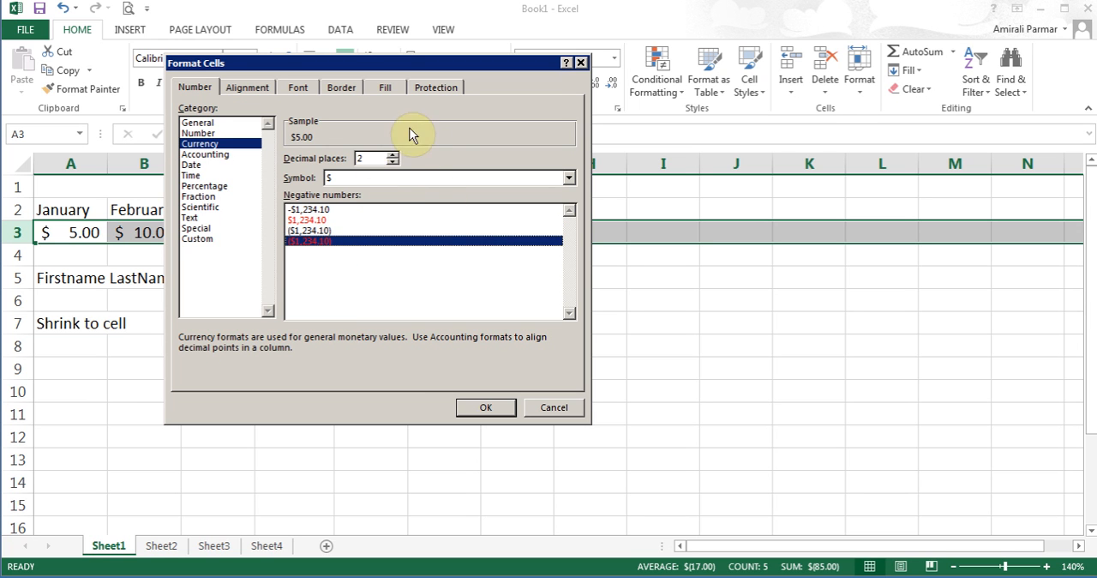
click(484, 408)
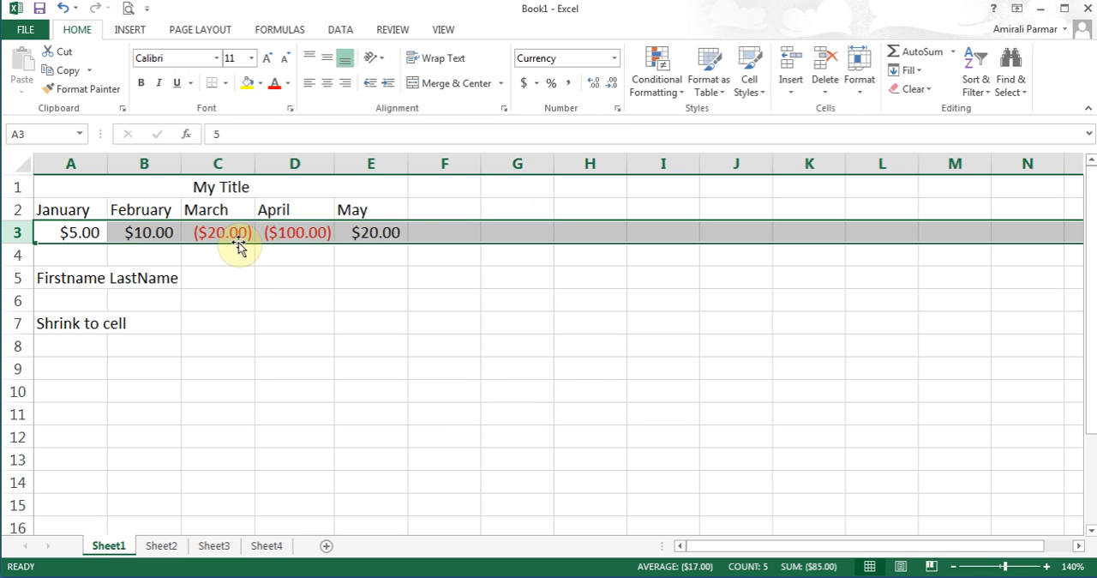
- Enter -100 in cell F3
click(433, 232)
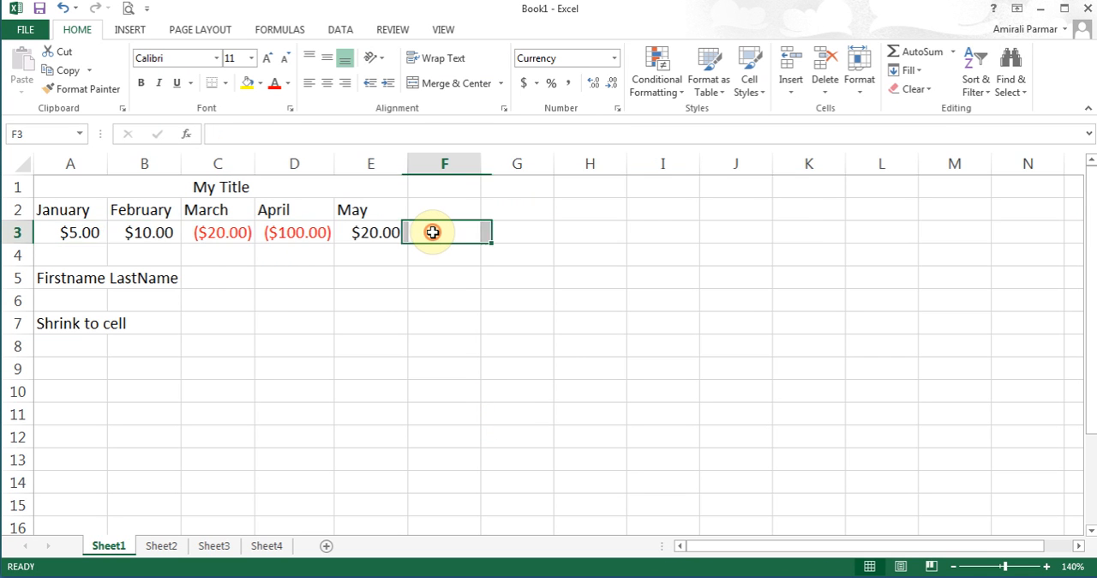
text(-100)
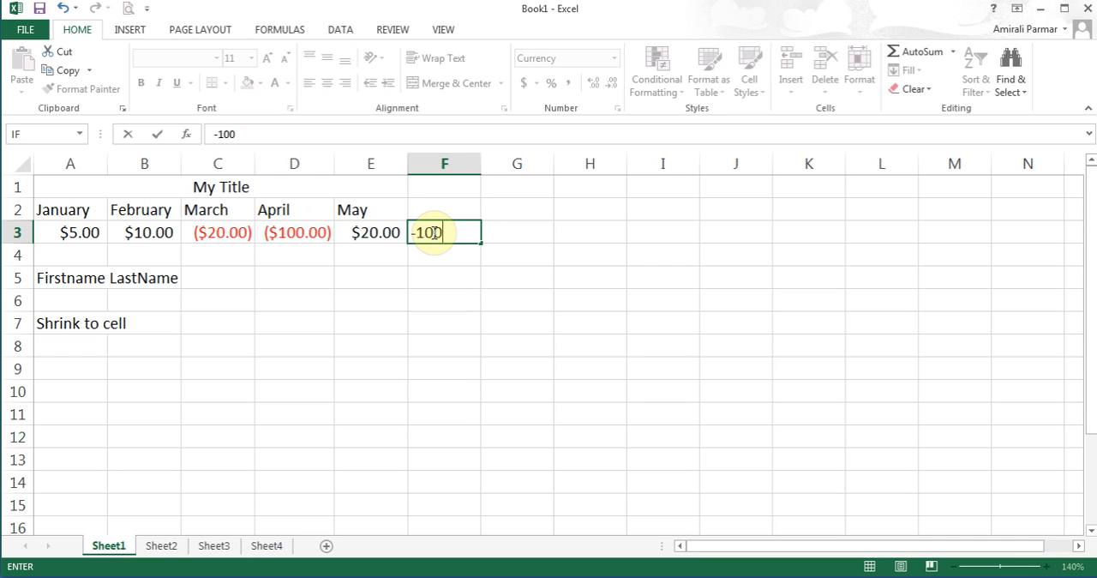
key(Return)
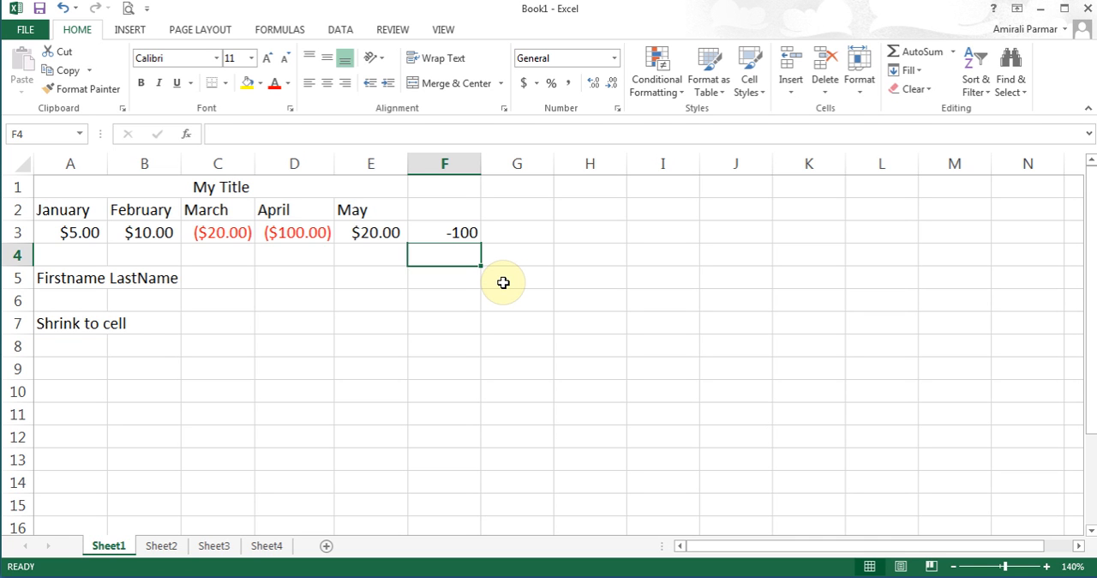
- Reapply the Currency format with red parenthesised negatives to the whole of row 3, including F3
click(17, 233)
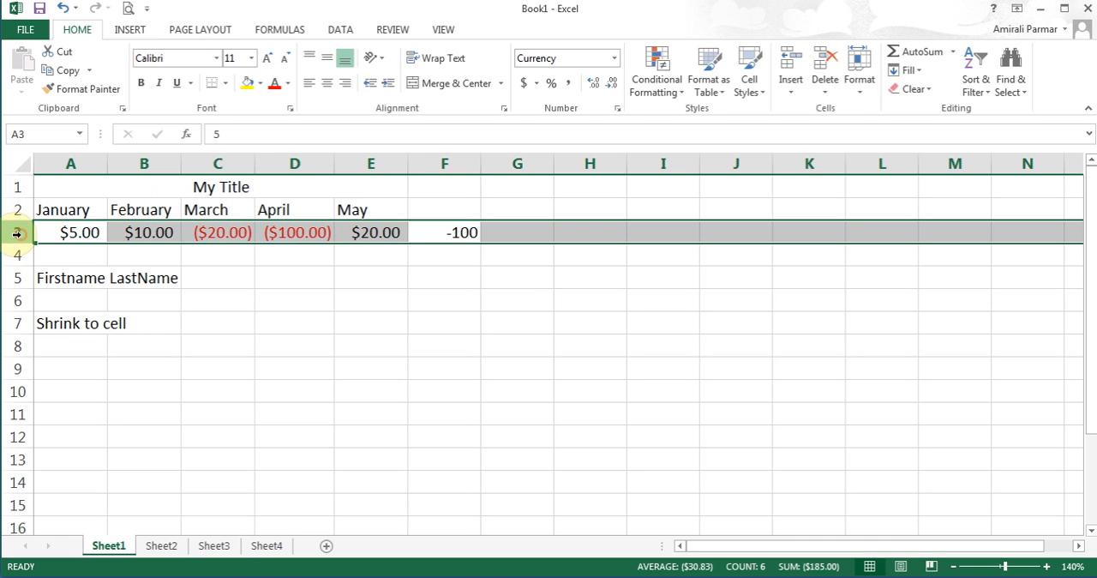
click(449, 230)
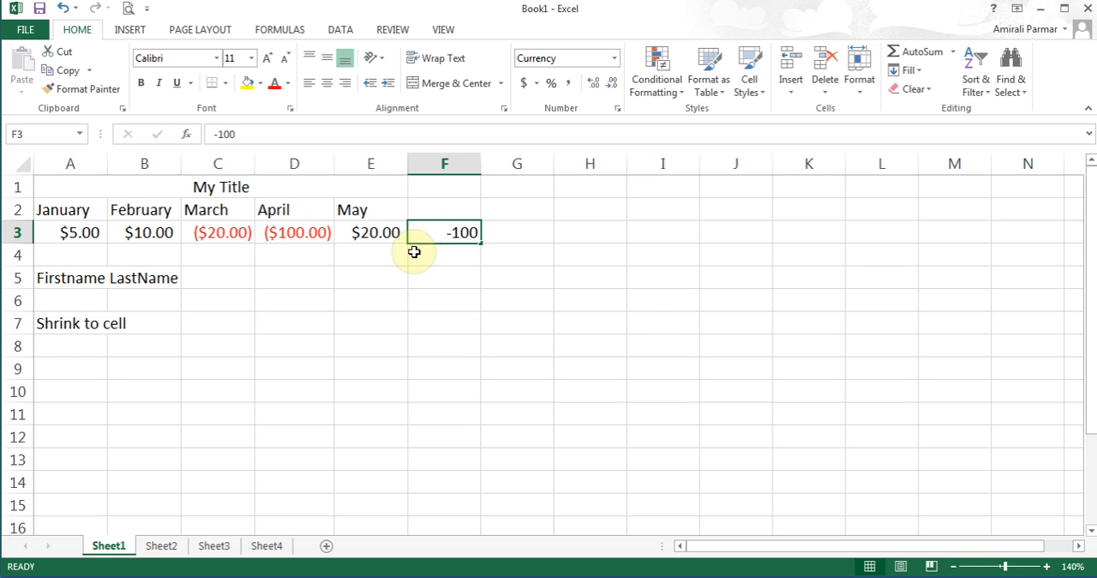
click(15, 232)
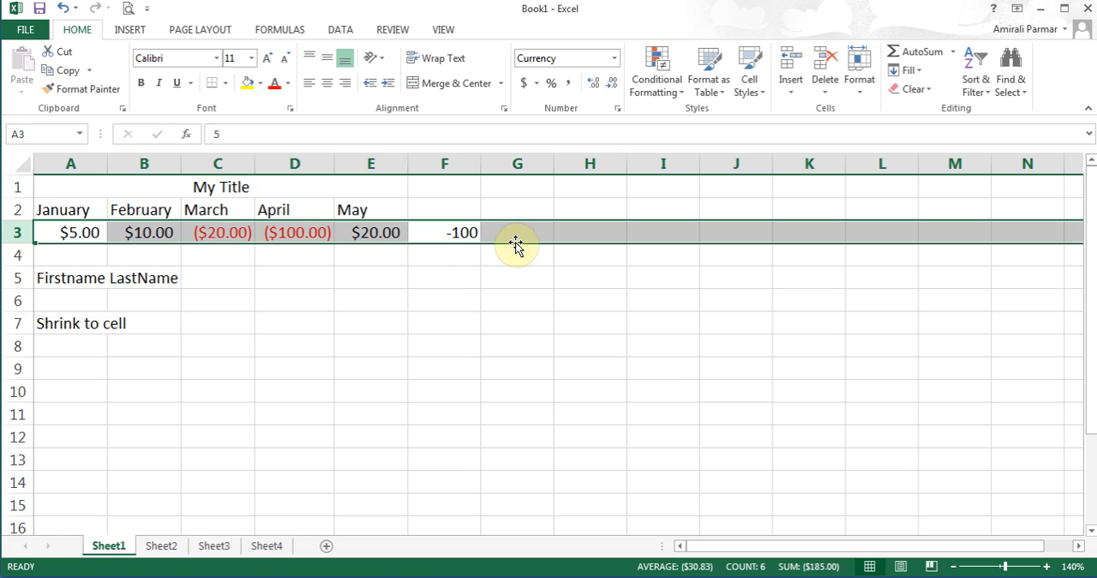
click(617, 109)
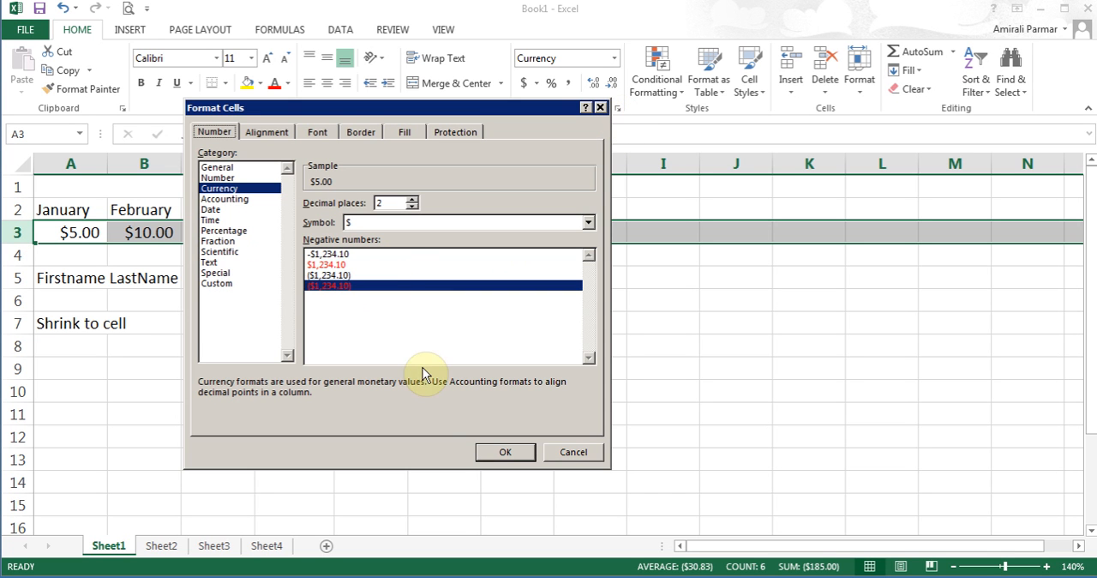
click(501, 451)
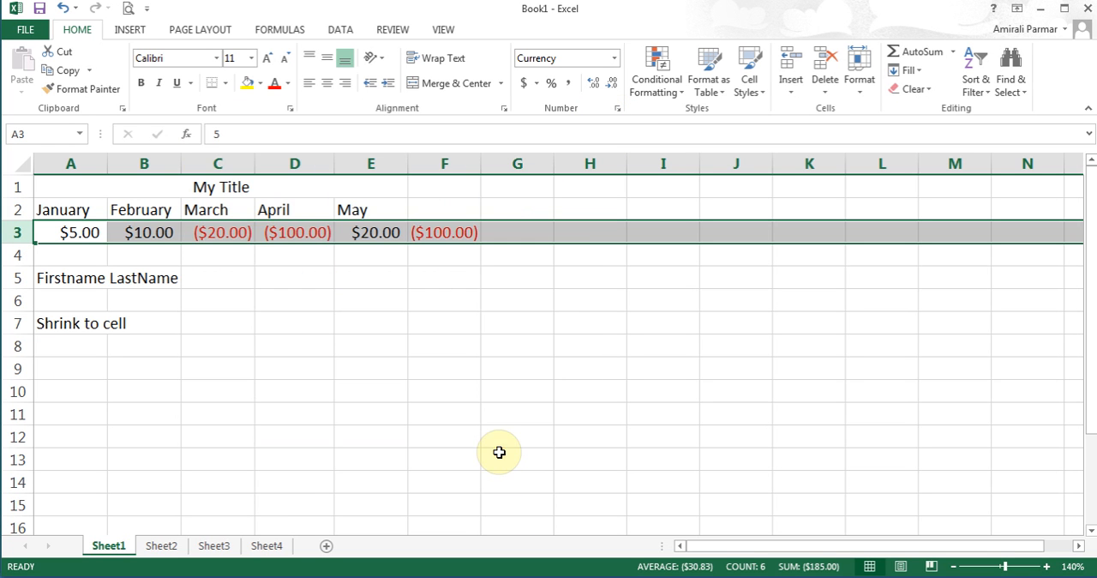
- Enter -50 in cell G3
click(499, 229)
text(-50)
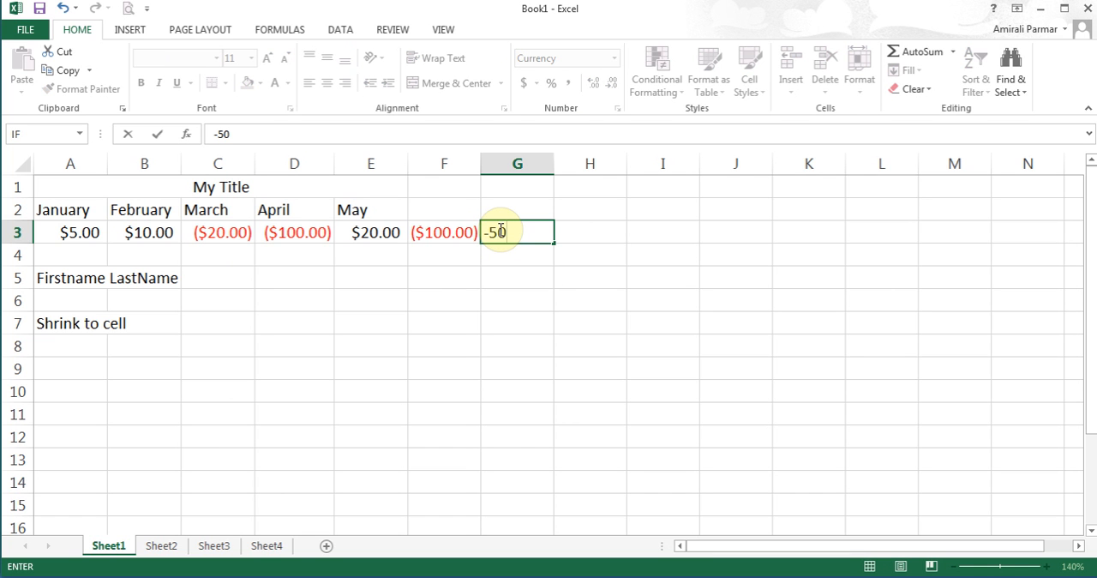
click(157, 135)
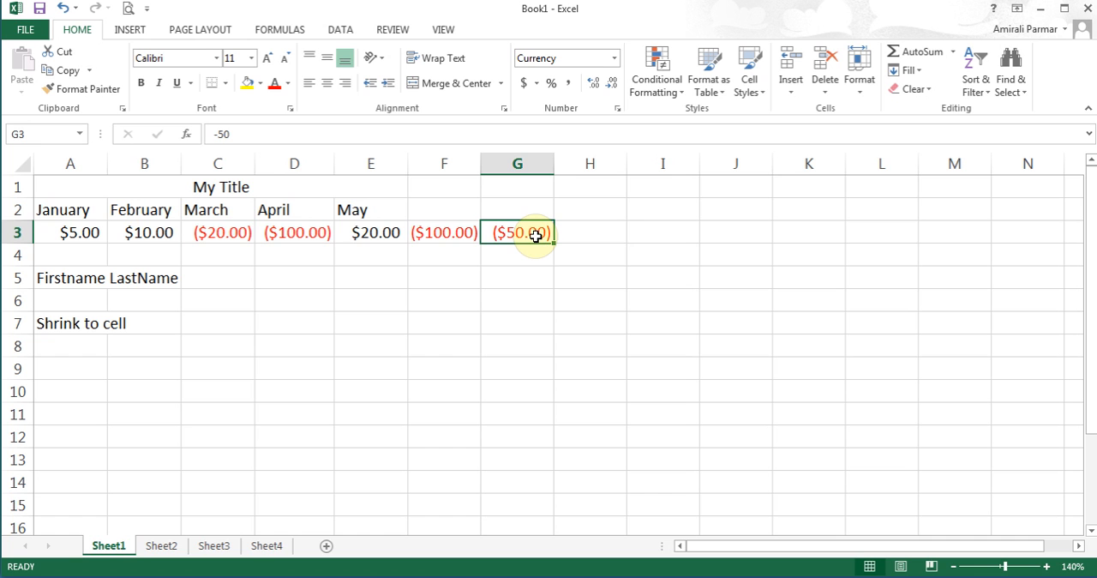
- Examine the Date and Special number format options for row 3 without applying them
click(17, 232)
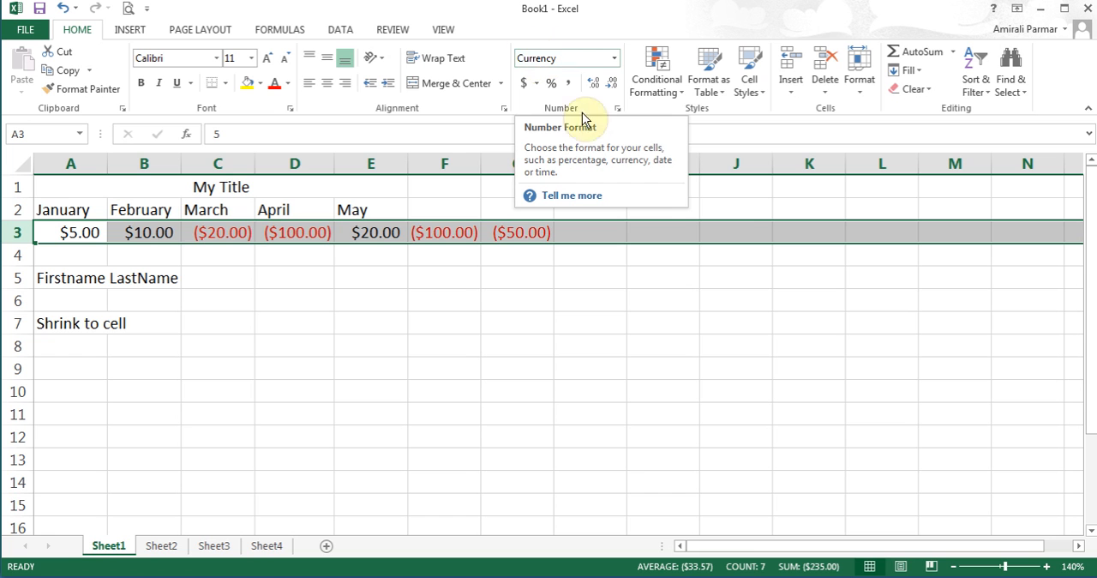
click(618, 108)
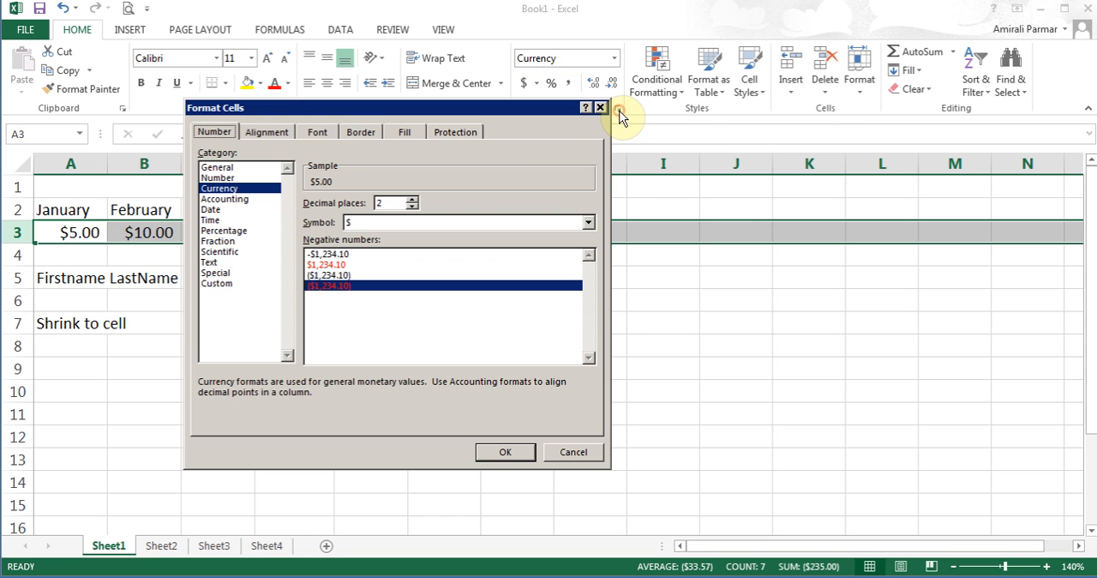
click(212, 209)
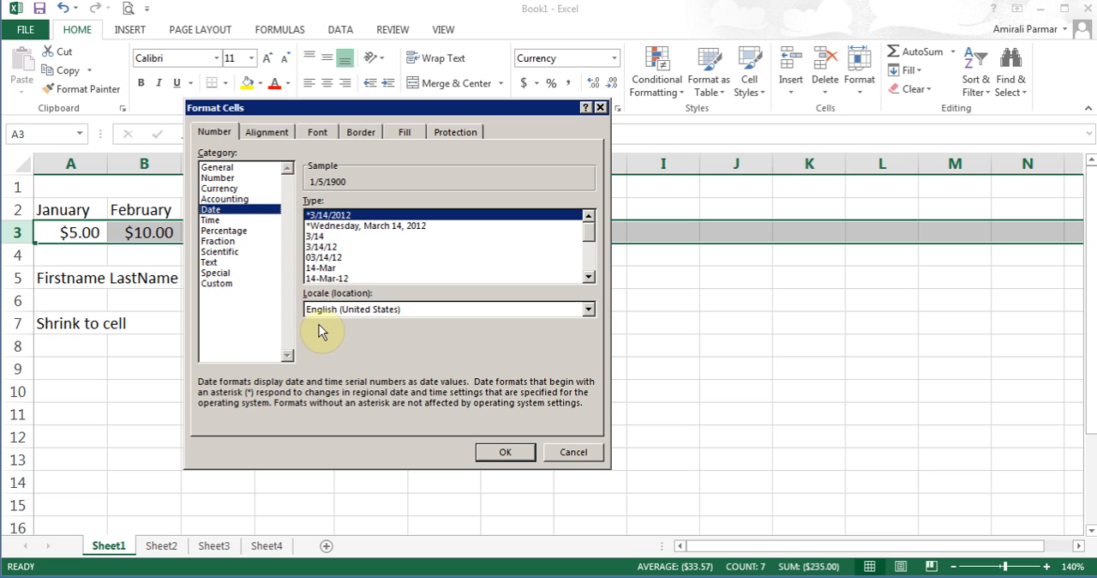
click(221, 273)
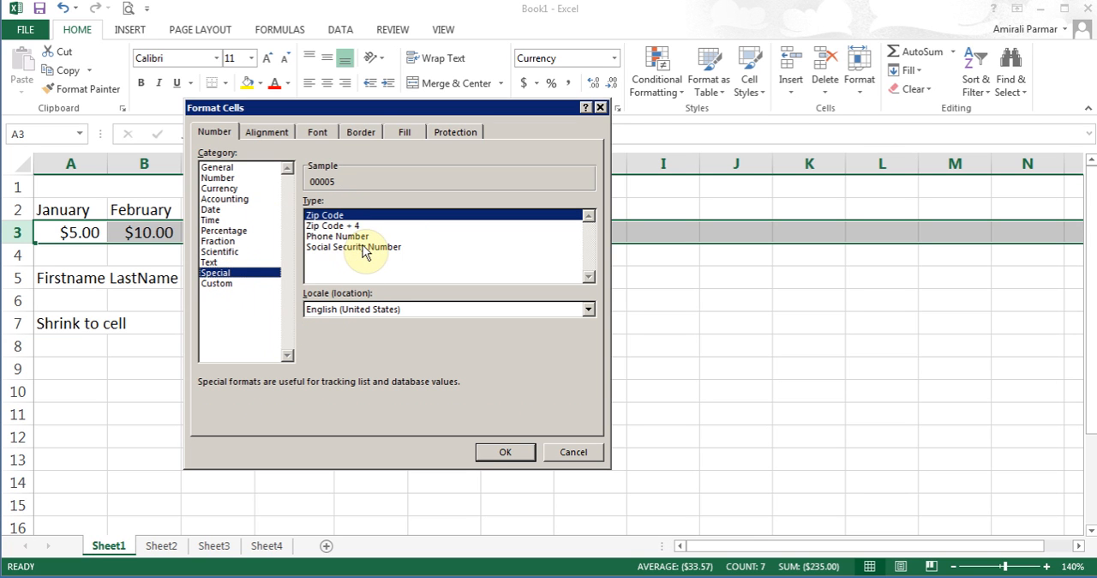
click(571, 453)
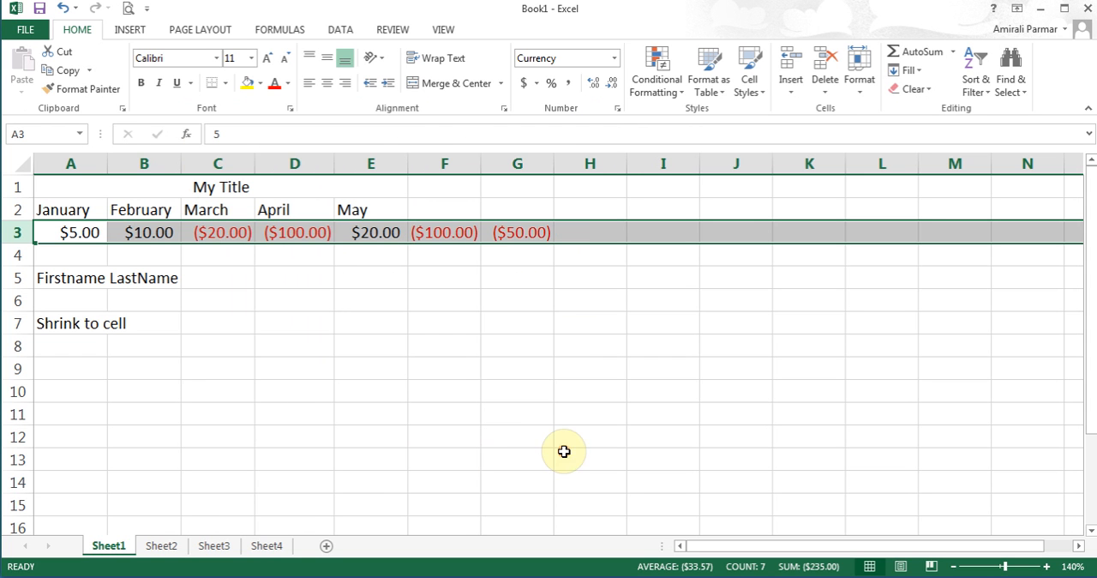
- Enter the label Tel in cell A9
click(61, 369)
text(Text)
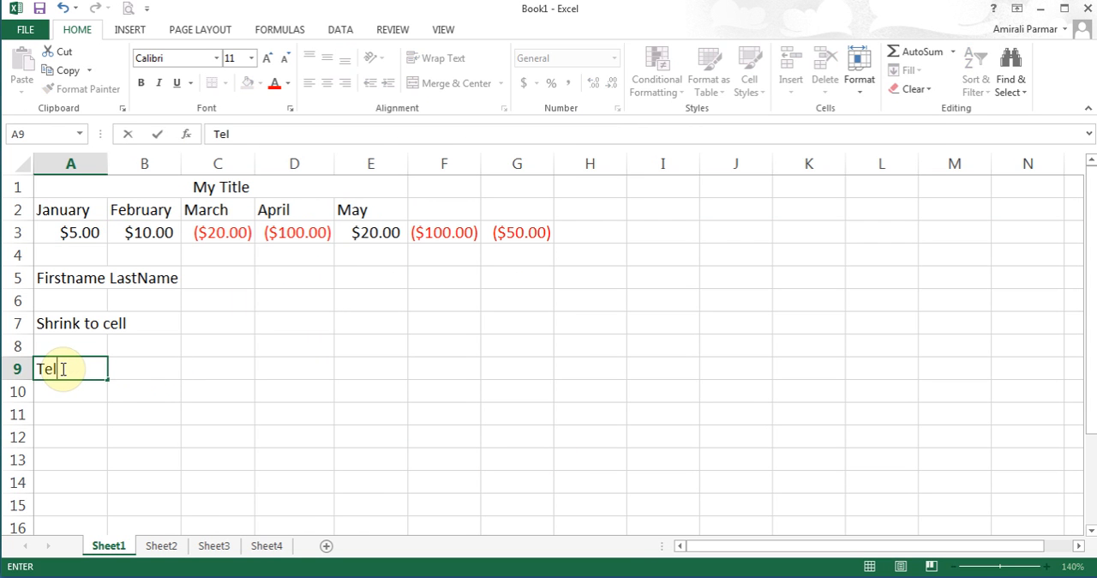
key(Tab)
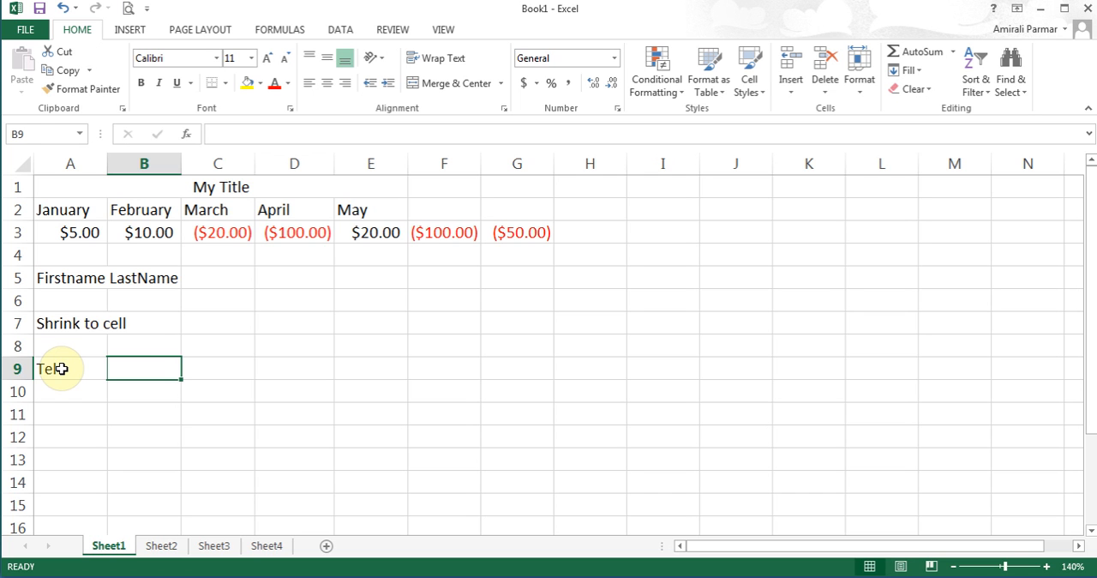
- Format B9:F9 with the Special number format of type Phone Number
drag(142, 369, 463, 377)
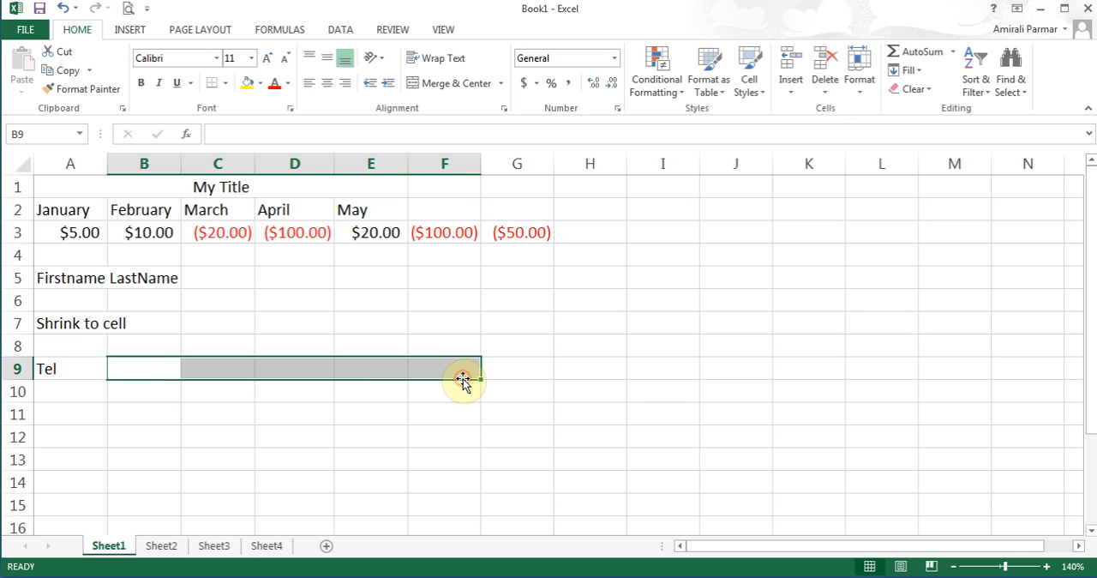
click(619, 111)
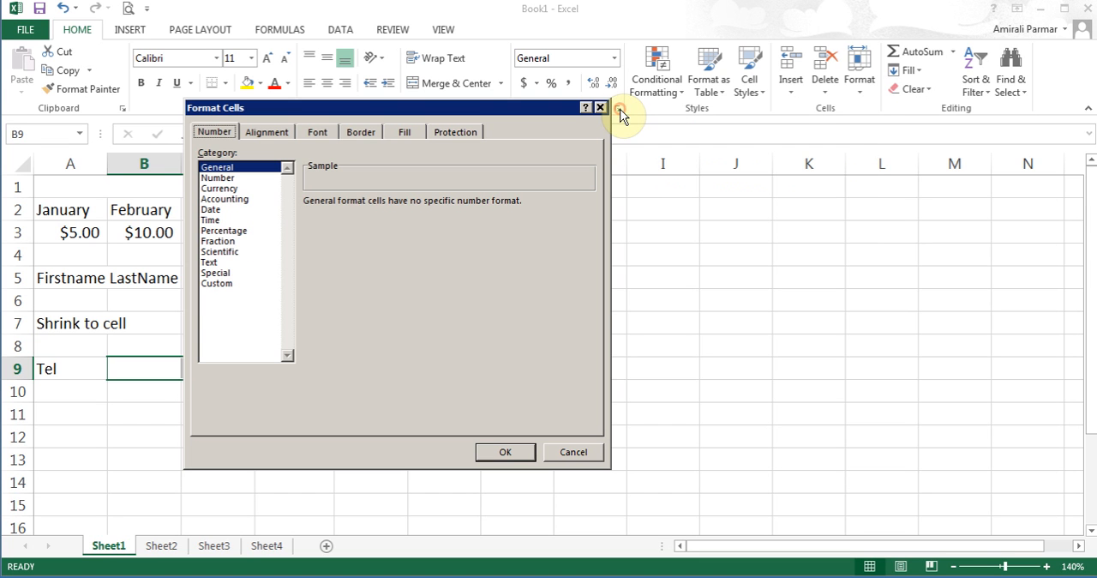
click(216, 273)
click(348, 237)
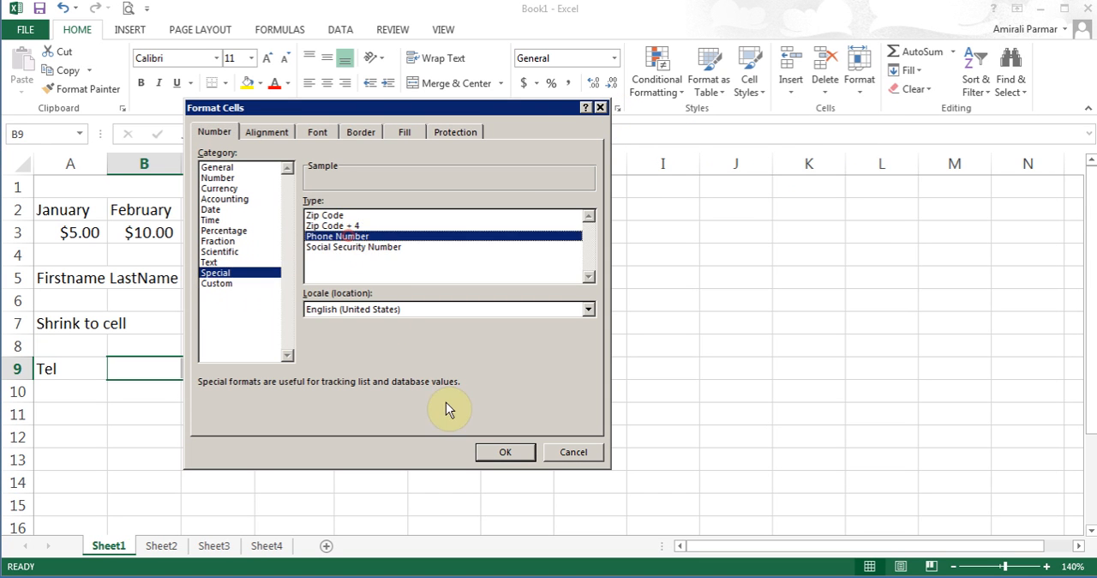
click(504, 452)
- Enter a ten-digit phone number without separators in cell B9 and reselect the cell
click(144, 373)
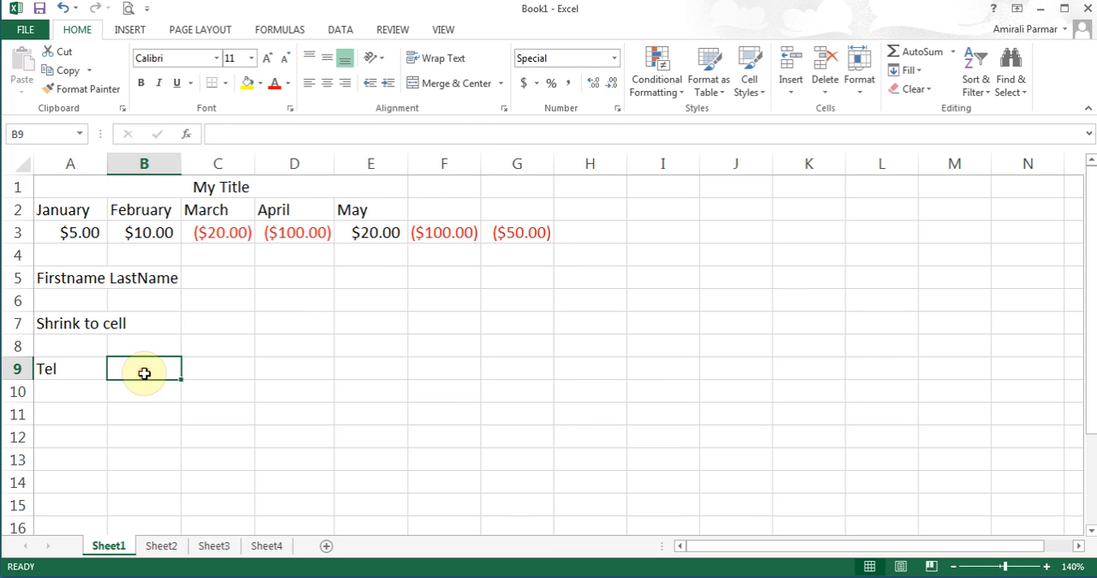
text(40)
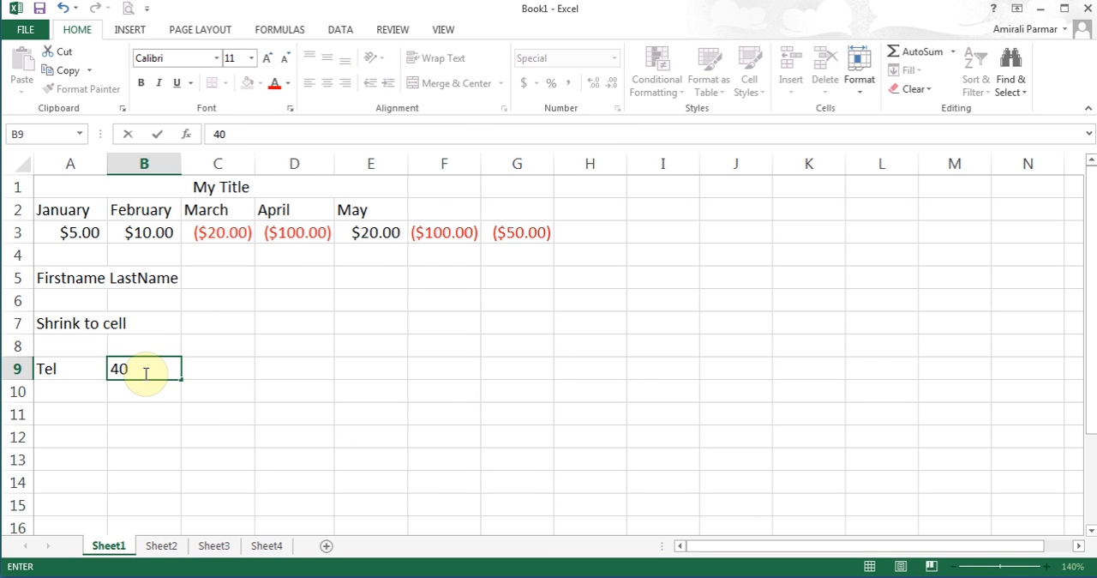
key(BackSpace)
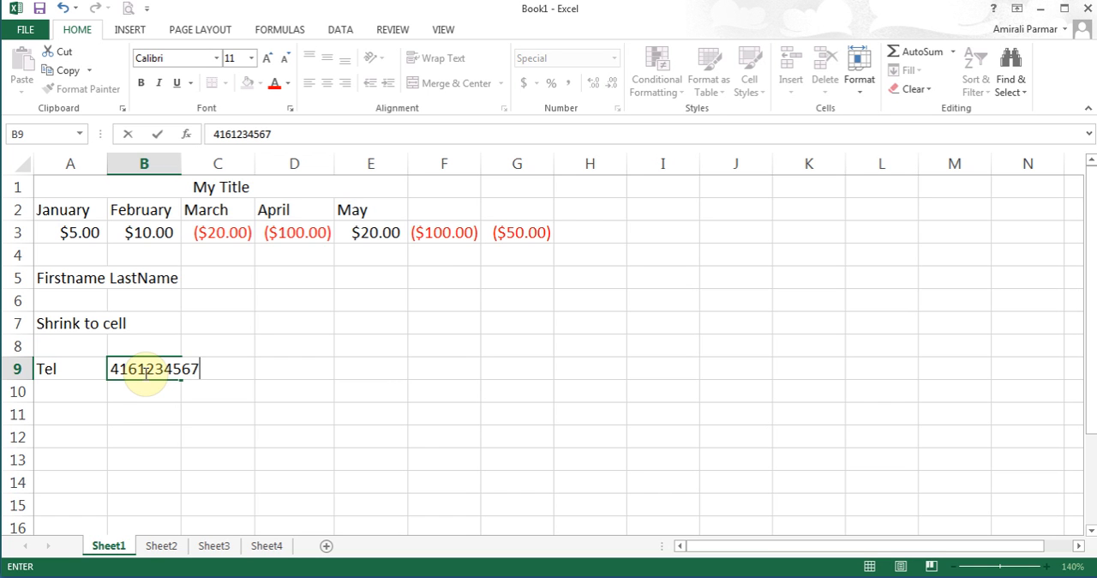
key(Tab)
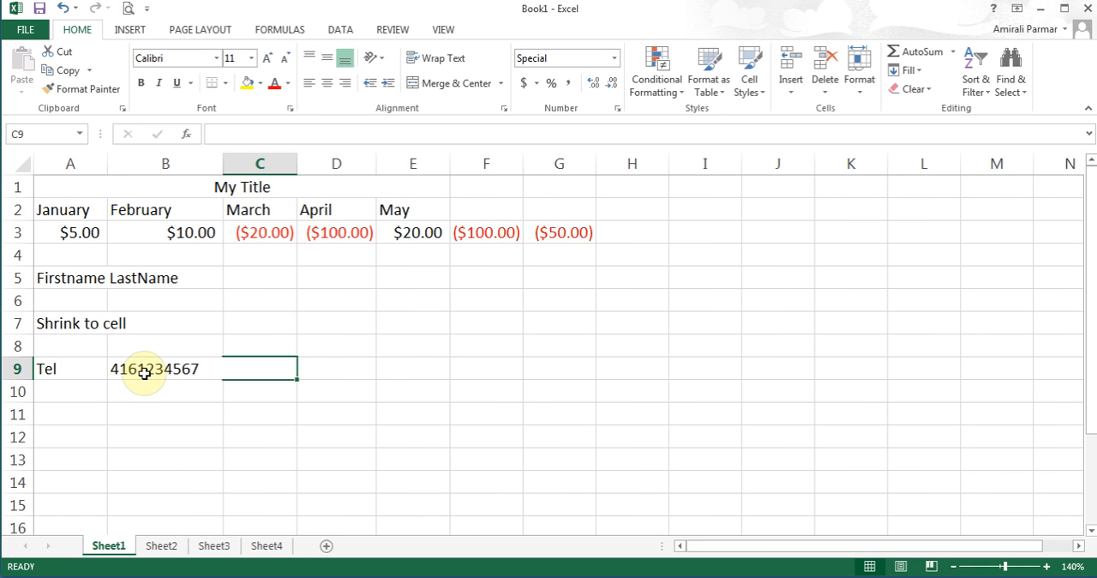
click(144, 370)
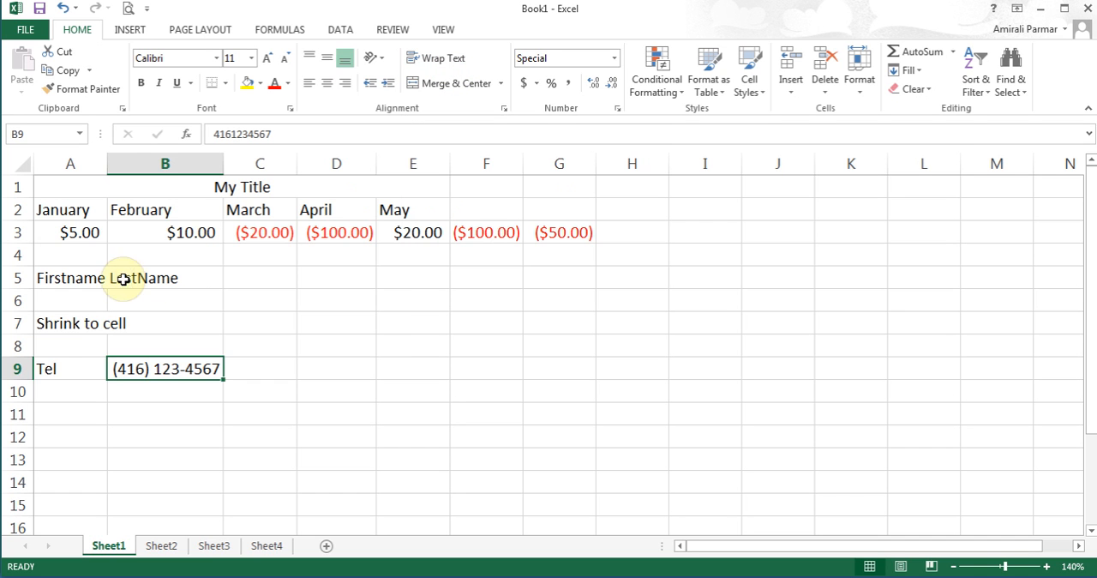
- Wrap the text in row 5 and reduce the row's height to fit the two lines in A5
click(57, 279)
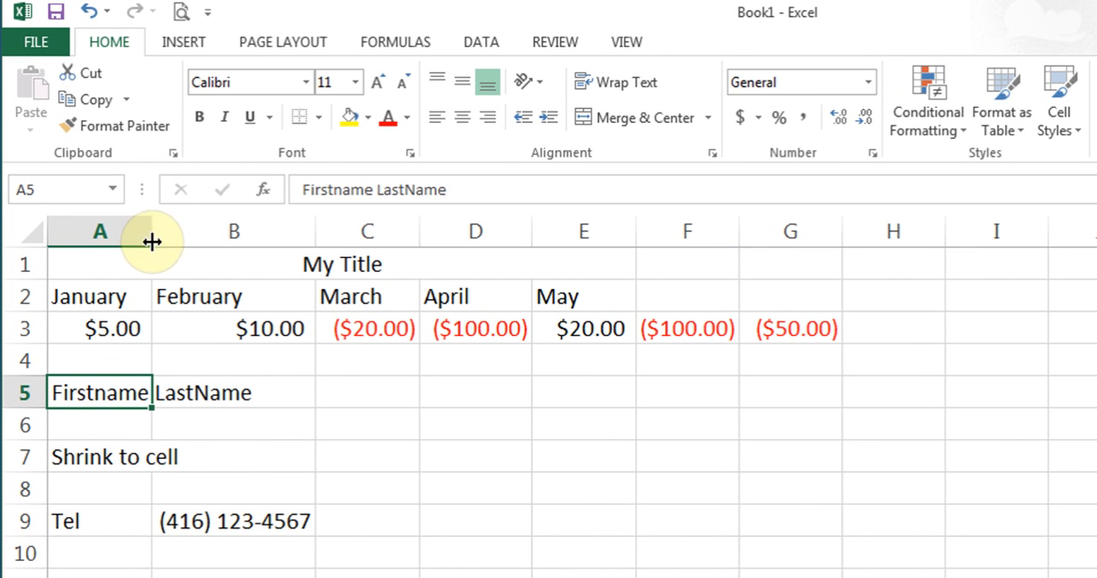
mouse_move(152, 241)
mouse_down()
mouse_move(298, 244)
mouse_move(152, 252)
mouse_up()
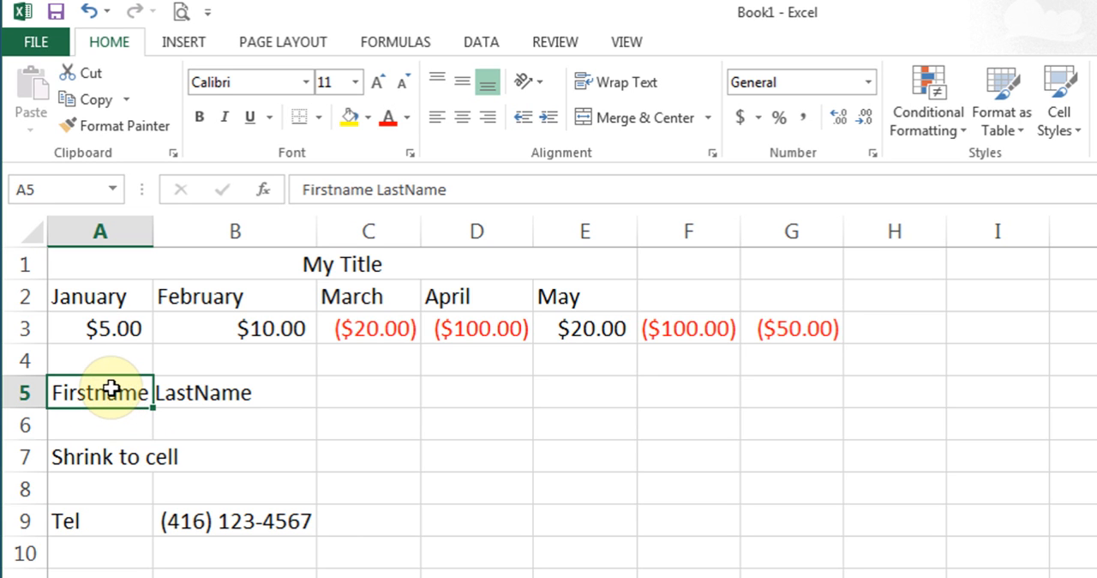
click(24, 392)
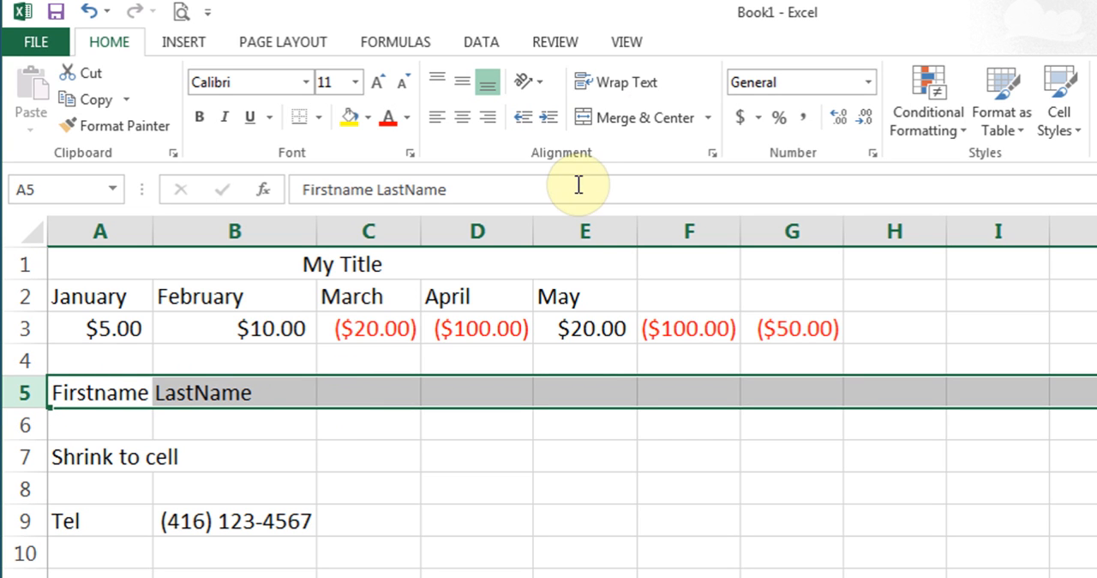
click(632, 88)
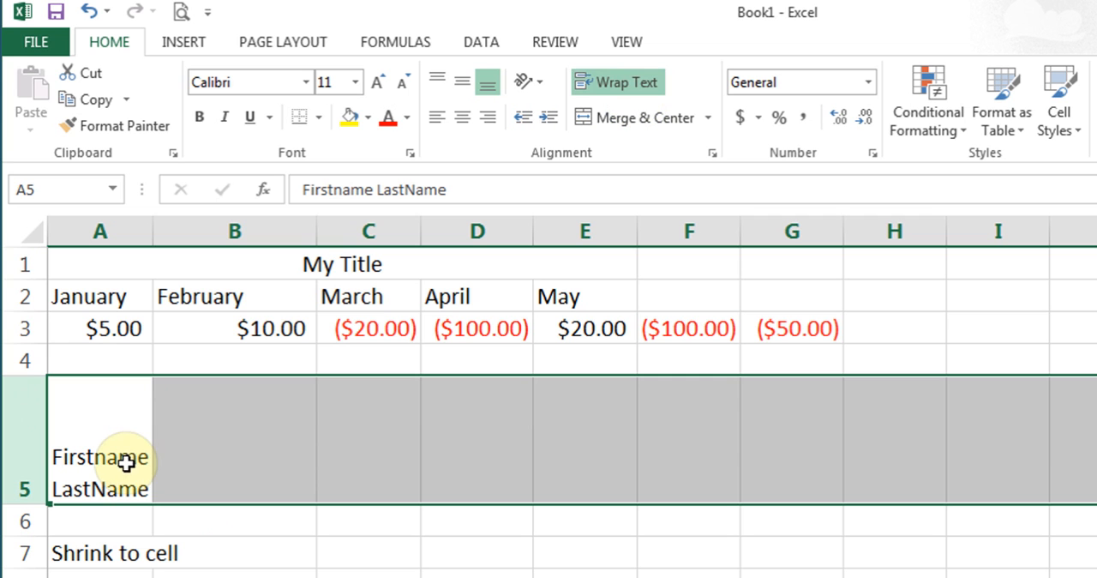
drag(25, 504, 29, 446)
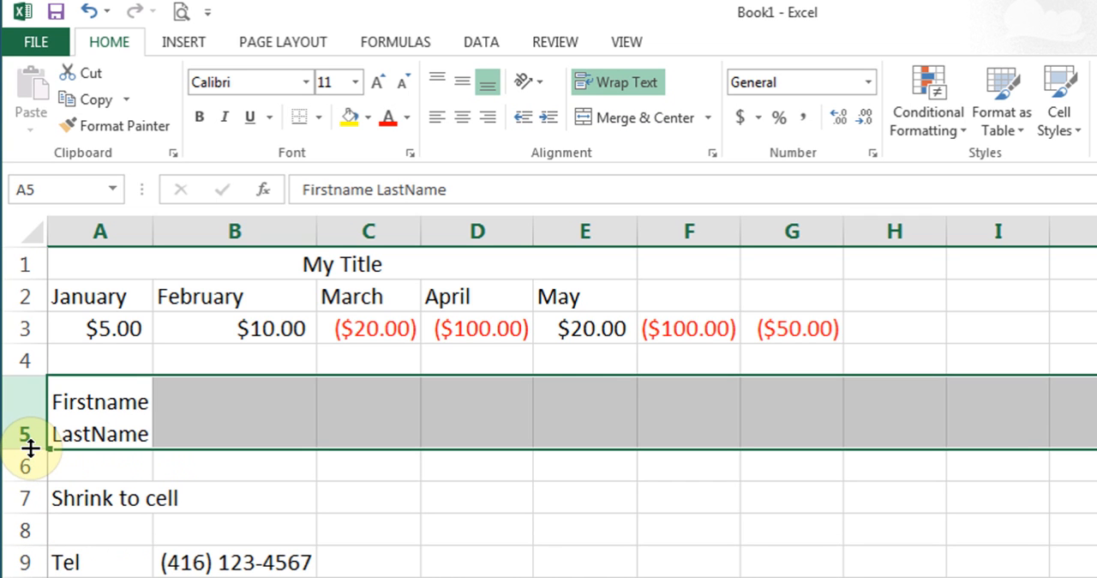
- Enter the person's first and last name in cell B5
click(252, 420)
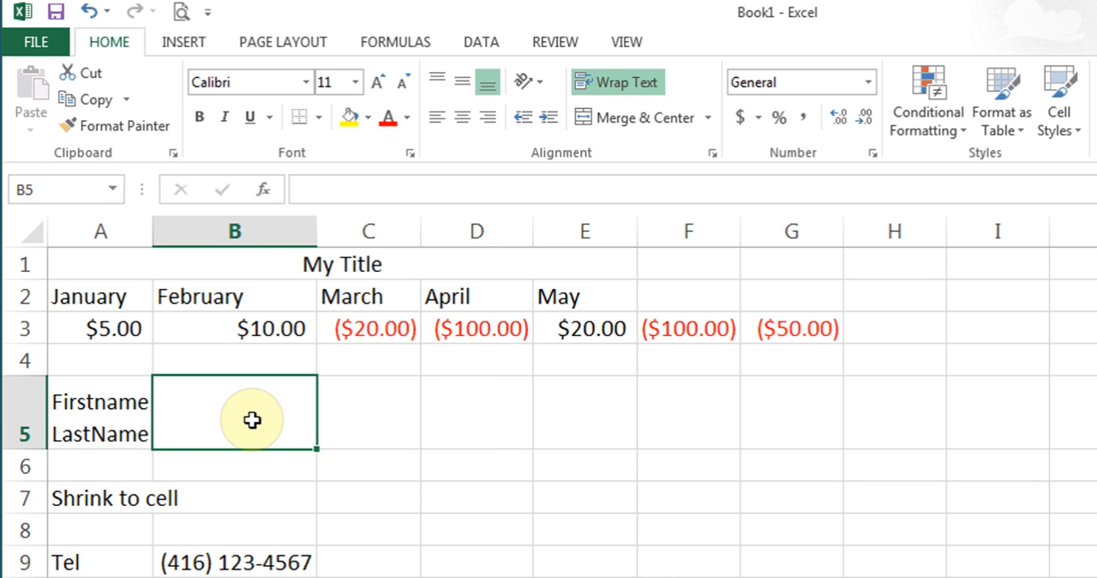
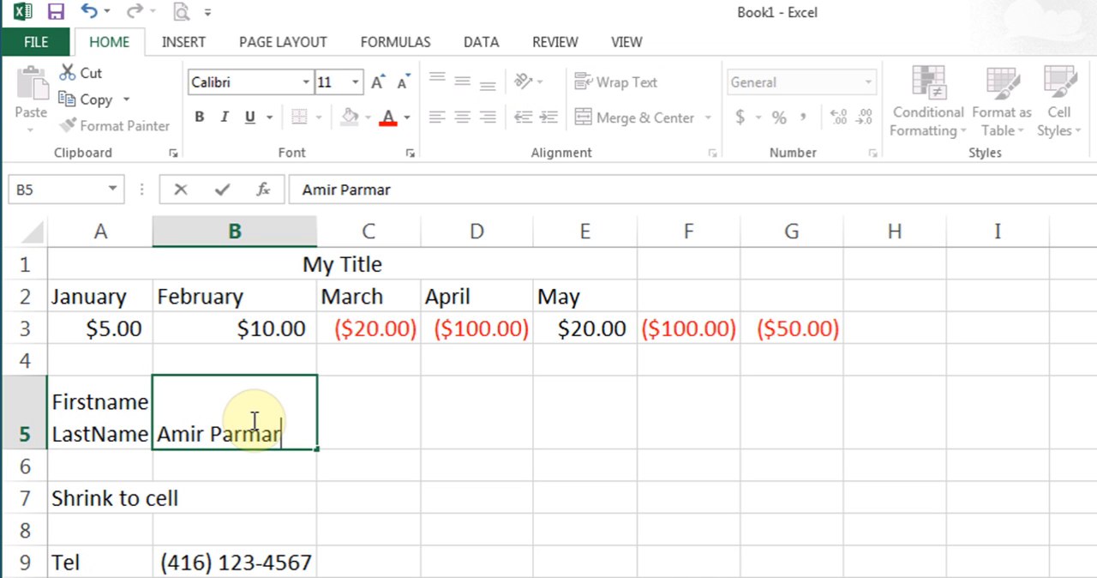
key(Return)
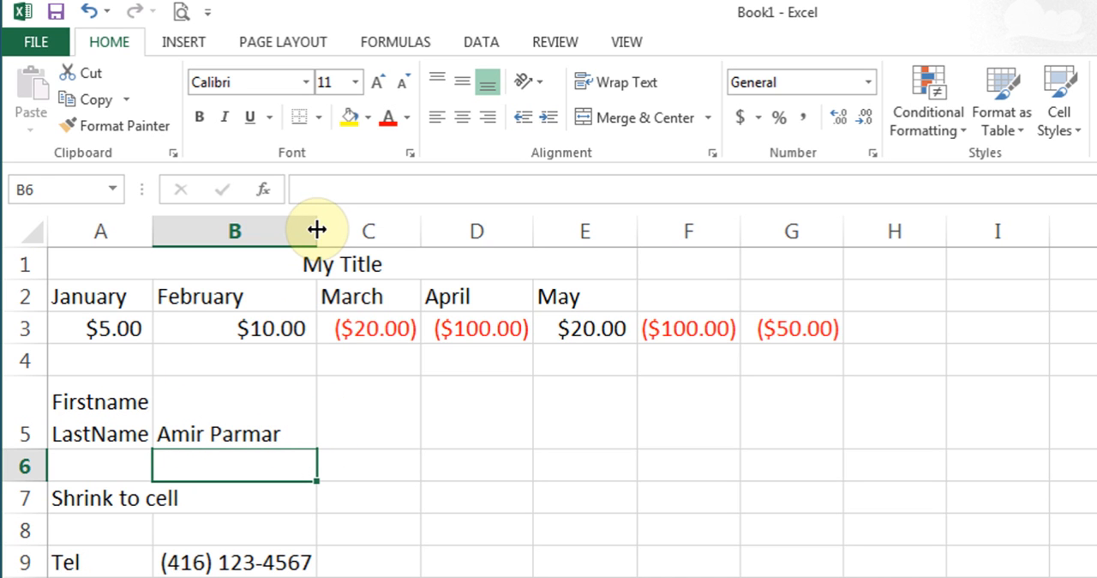
- Narrow column B until the name in B5 wraps, and widen it again to fit the phone number in B9
drag(316, 229, 240, 235)
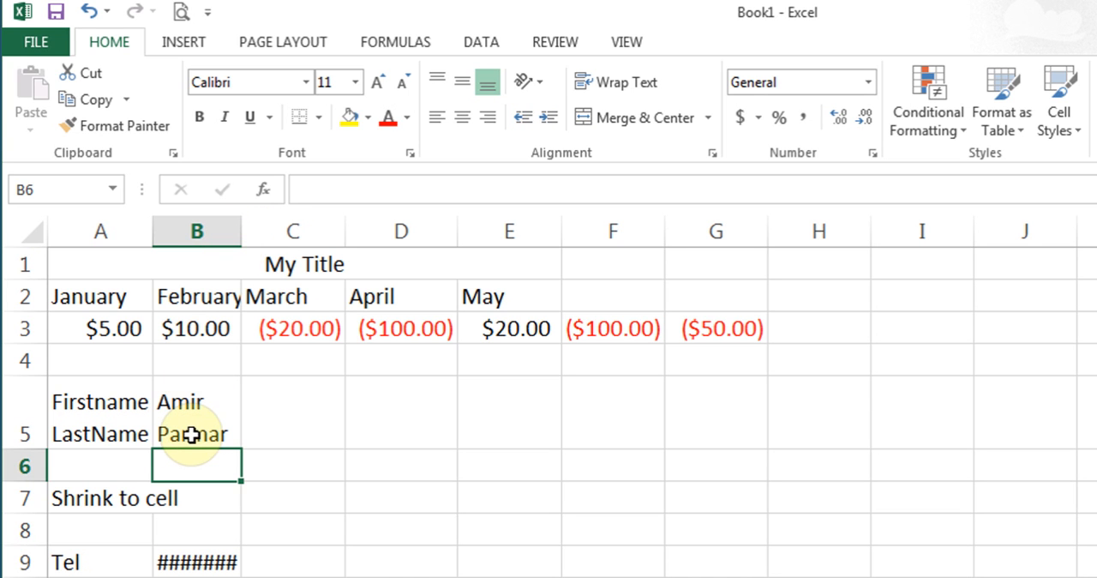
click(182, 564)
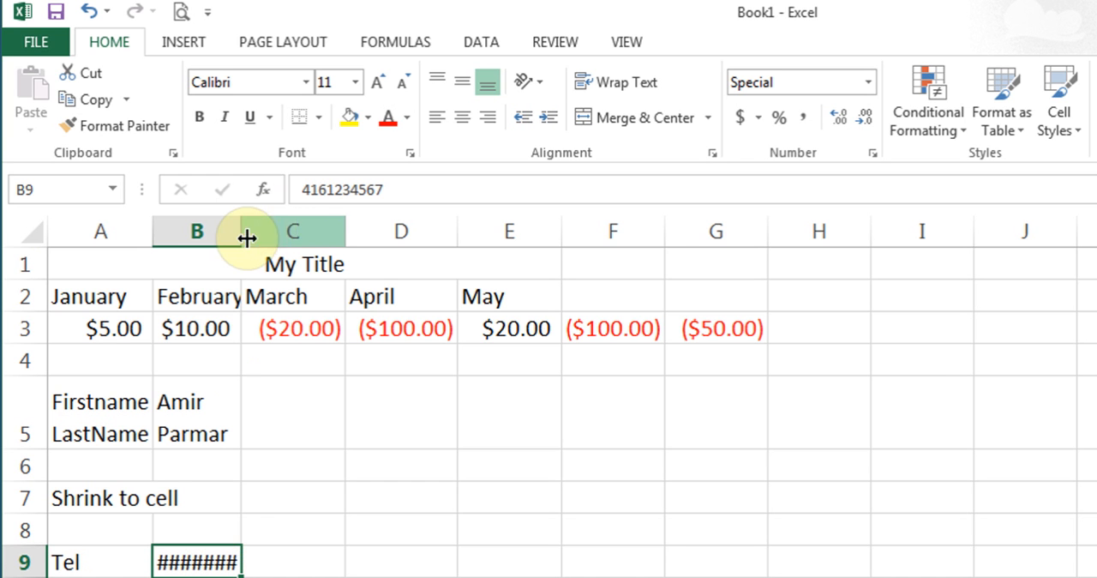
drag(242, 233, 331, 245)
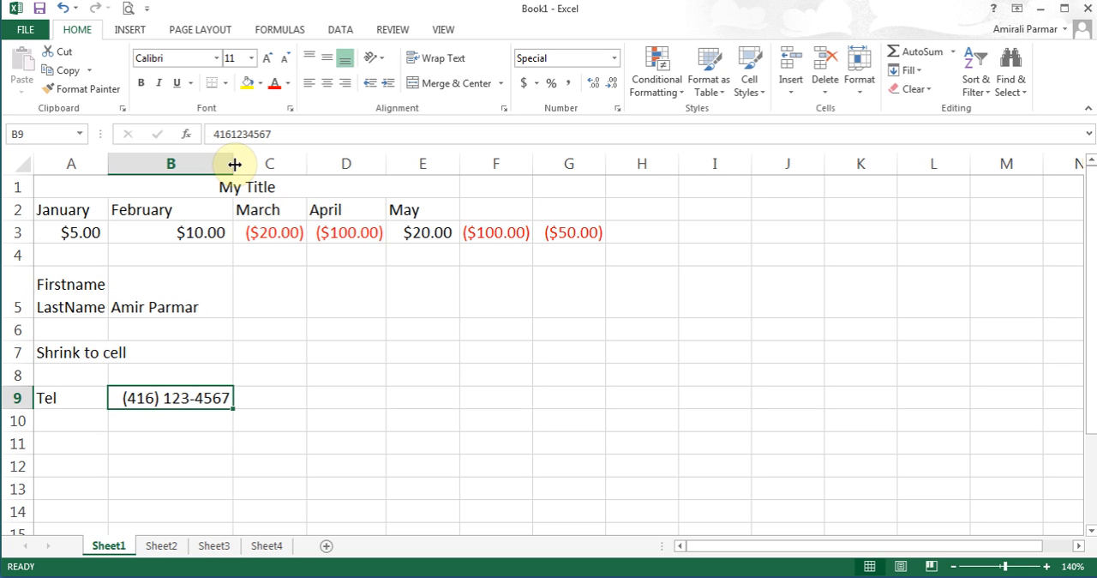
- Set the width of column B to 12
click(167, 307)
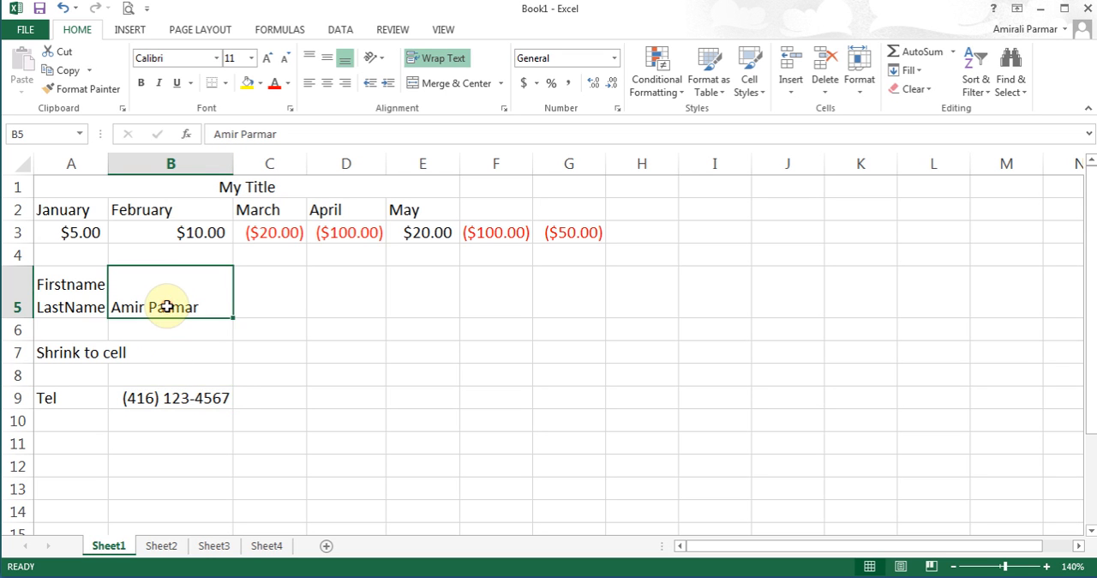
click(860, 88)
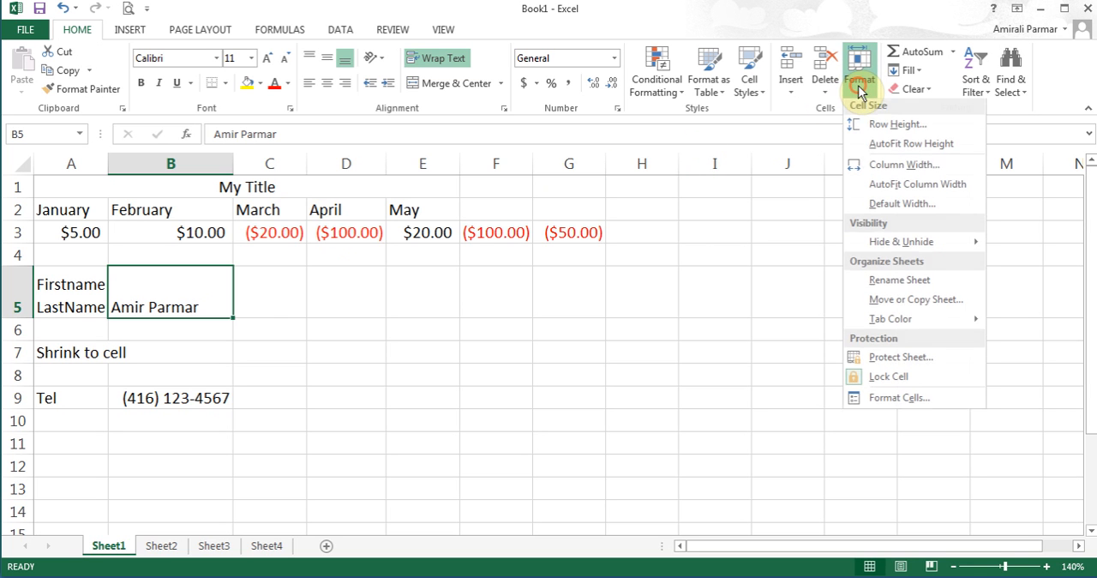
click(895, 171)
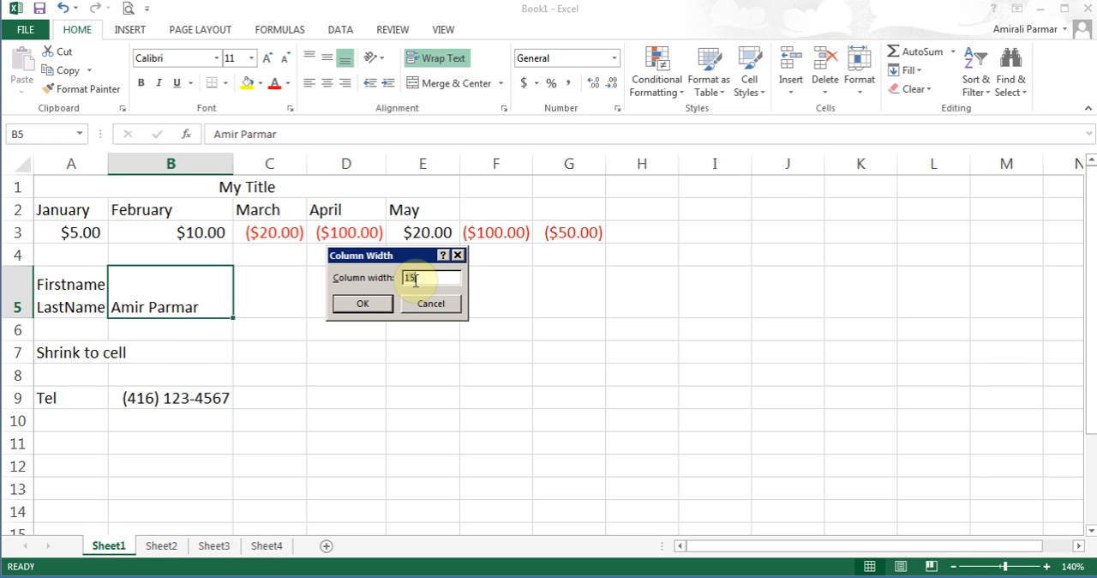
text(12)
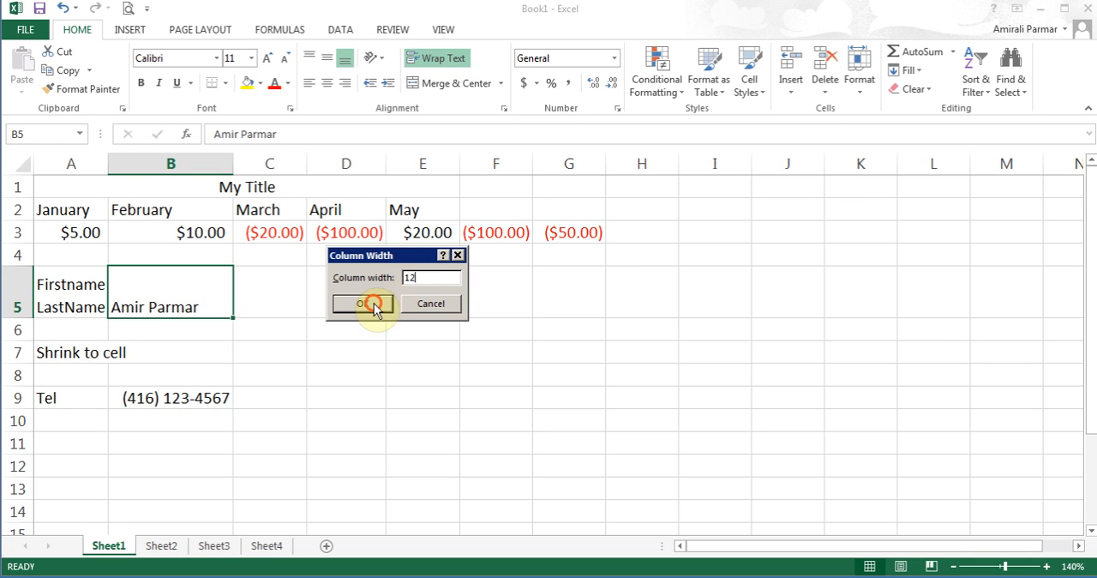
click(368, 304)
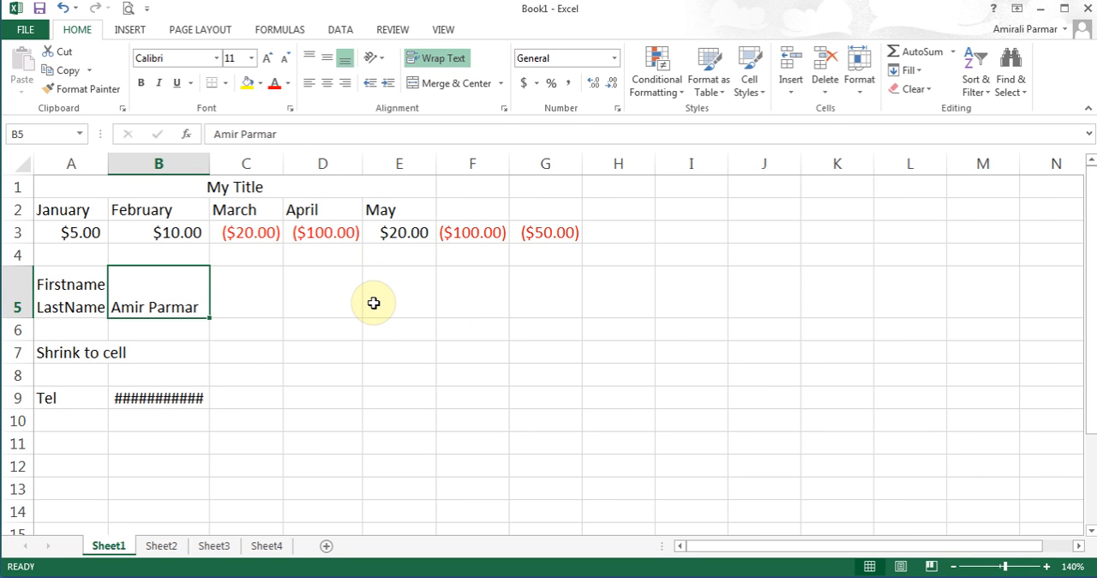
- Select the adjacent columns B through D together
drag(159, 163, 443, 159)
click(152, 205)
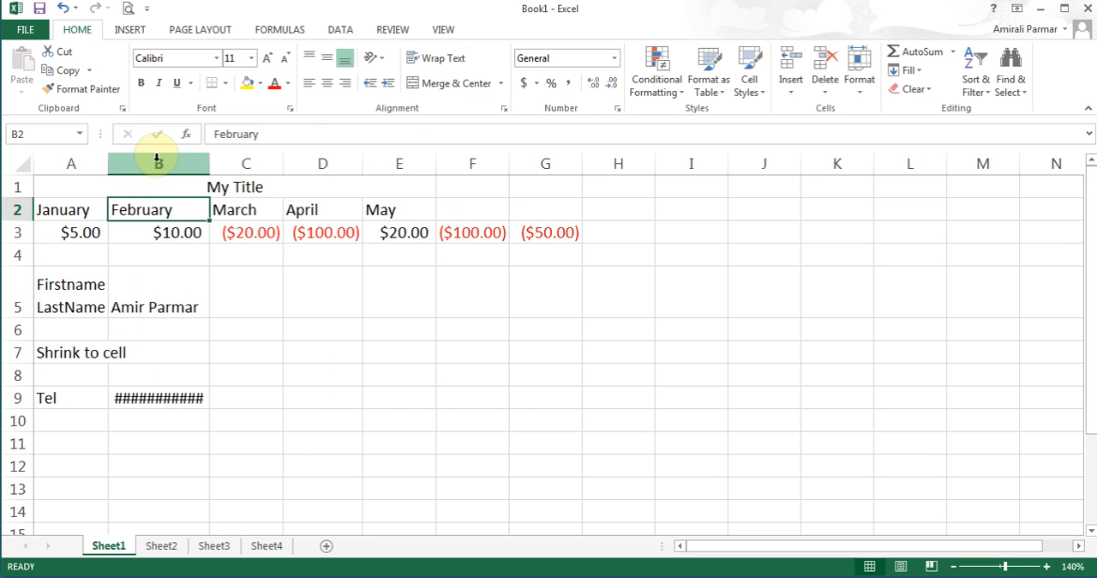
drag(157, 157, 358, 166)
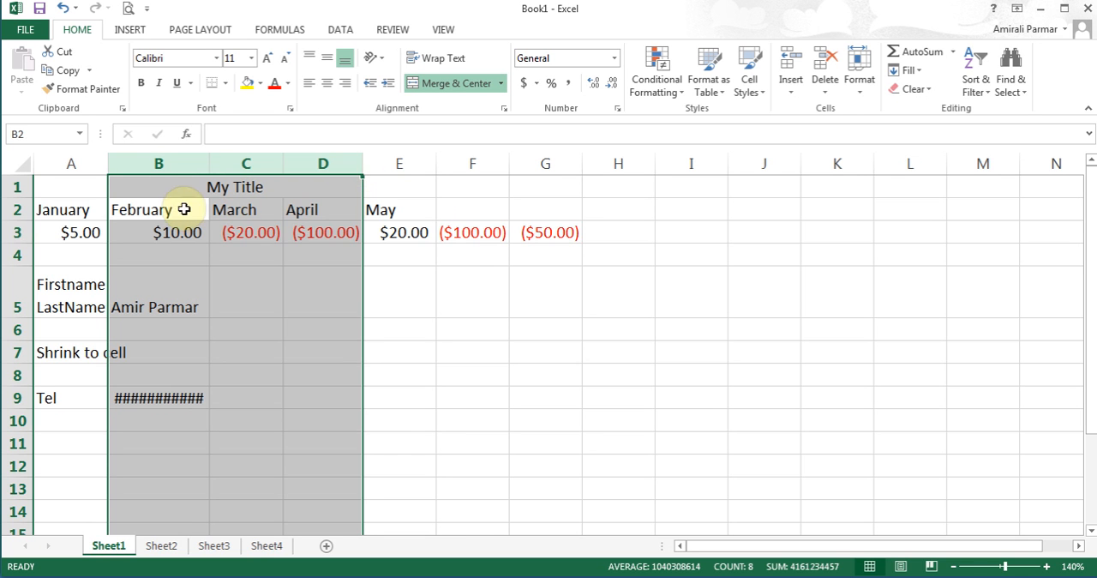
click(163, 189)
- Select the non-adjacent columns B, D and F together and view the cell size options without applying any
click(161, 163)
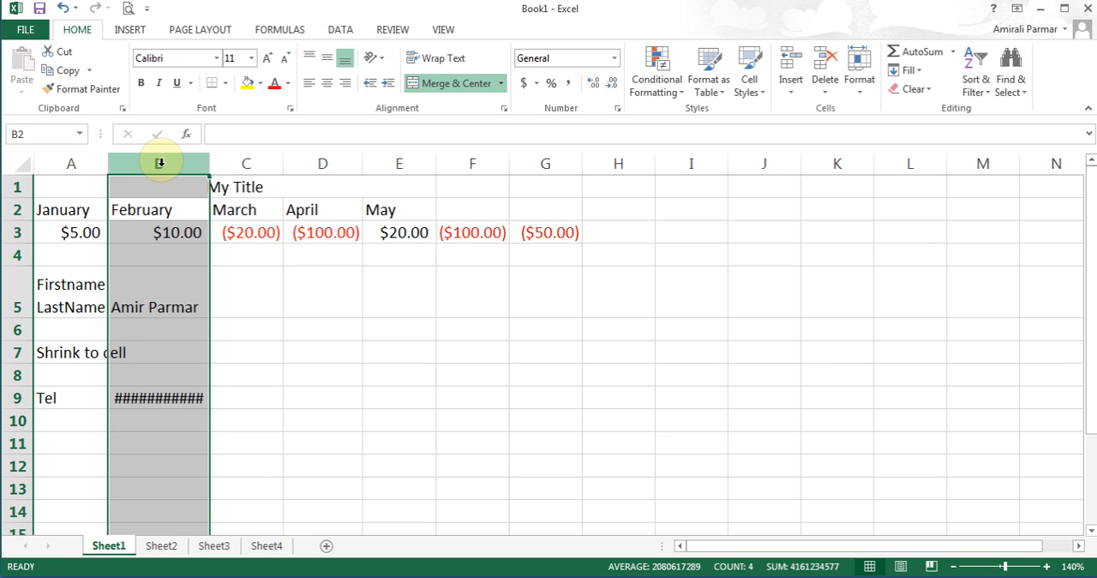
ctrl+click(324, 163)
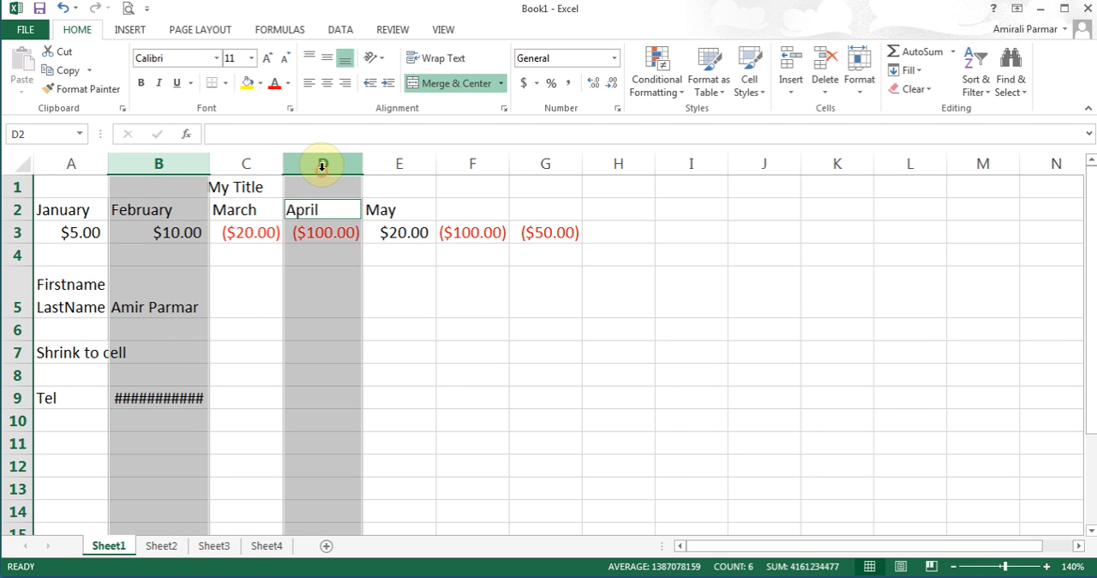
ctrl+click(482, 168)
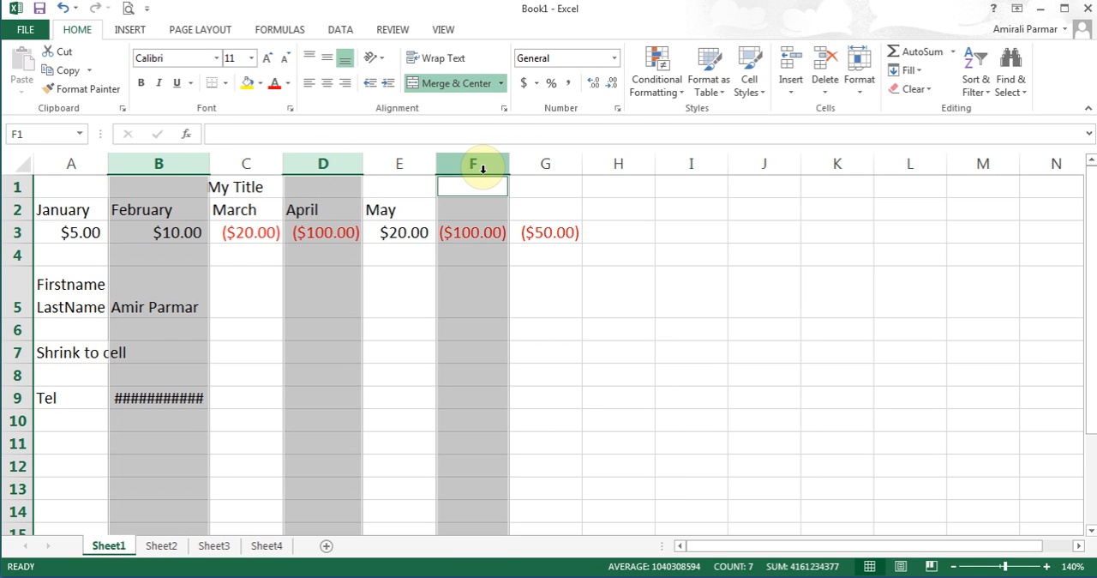
click(862, 93)
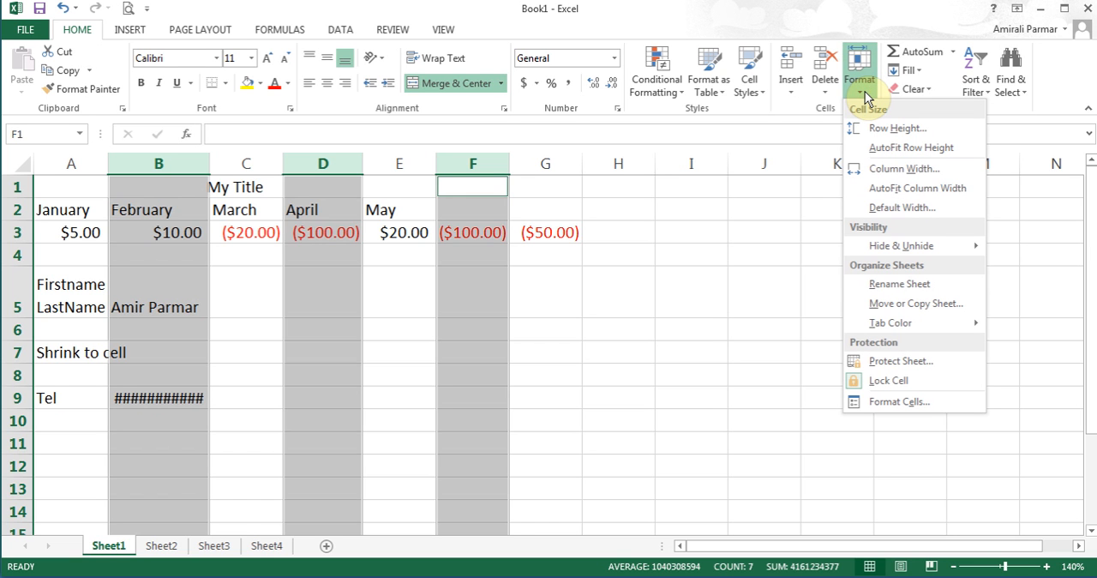
click(269, 282)
click(260, 283)
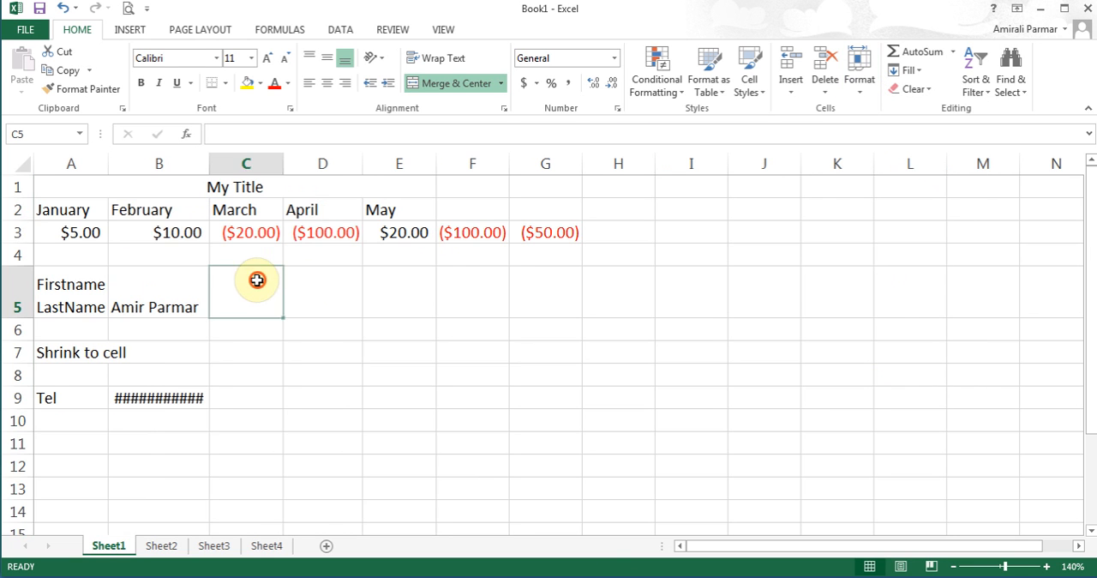
- Select rows 1 and 4 together and open their row height setting without applying a change
click(17, 187)
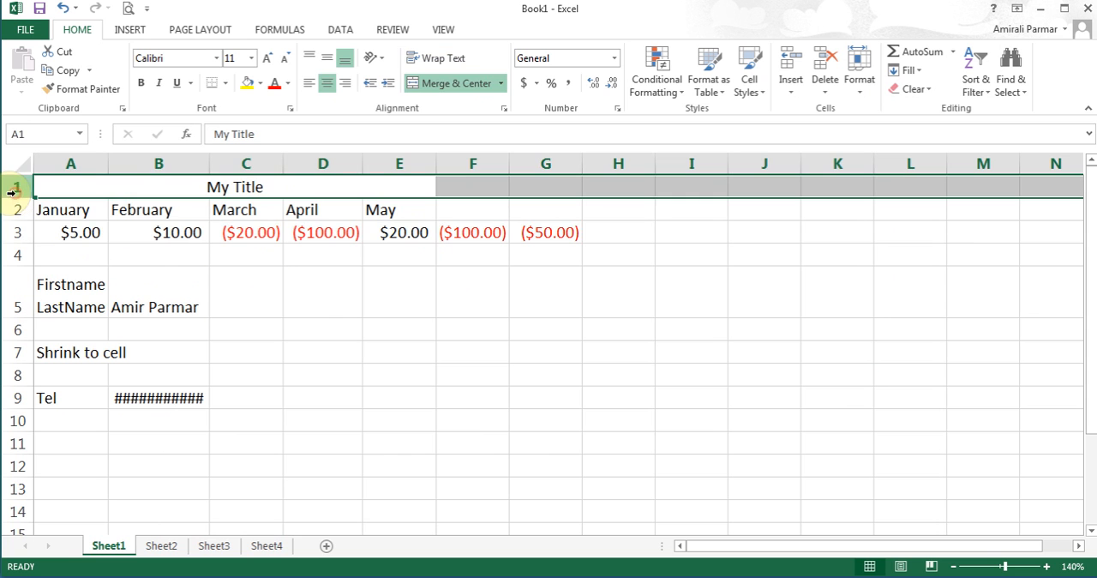
ctrl+click(18, 253)
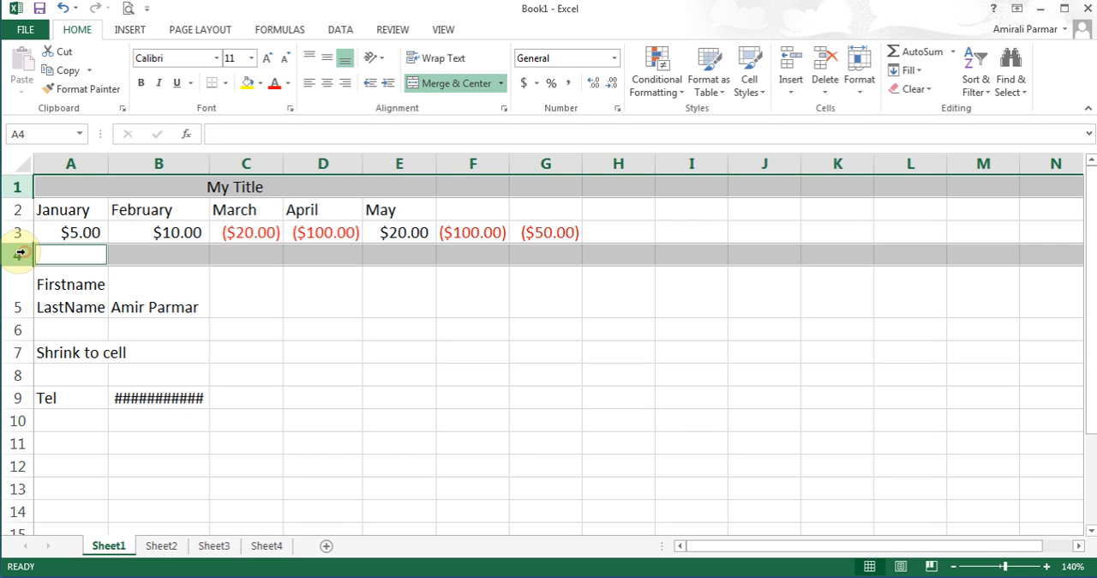
click(860, 90)
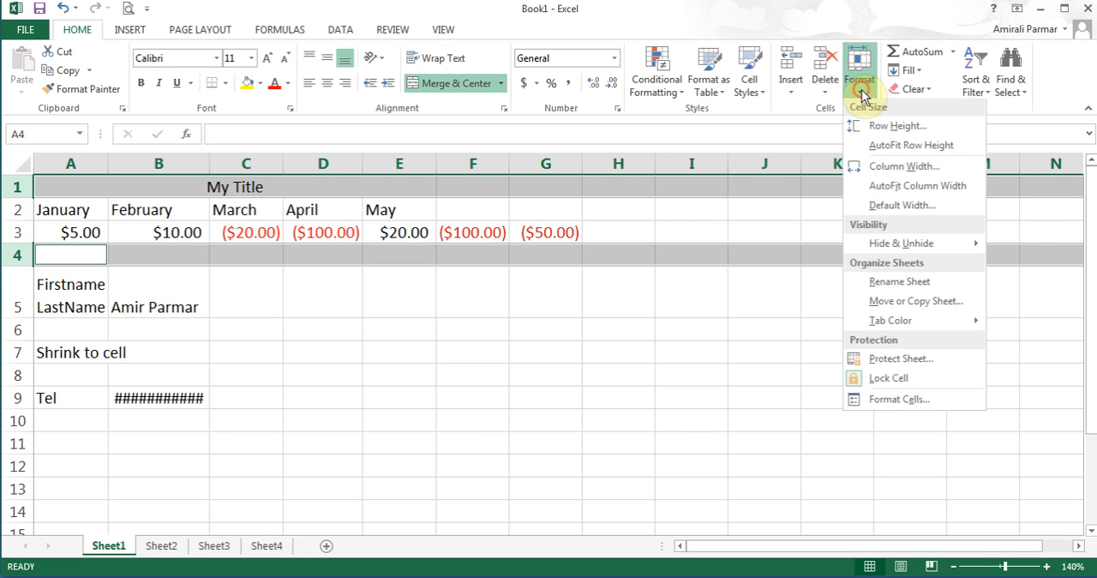
click(875, 127)
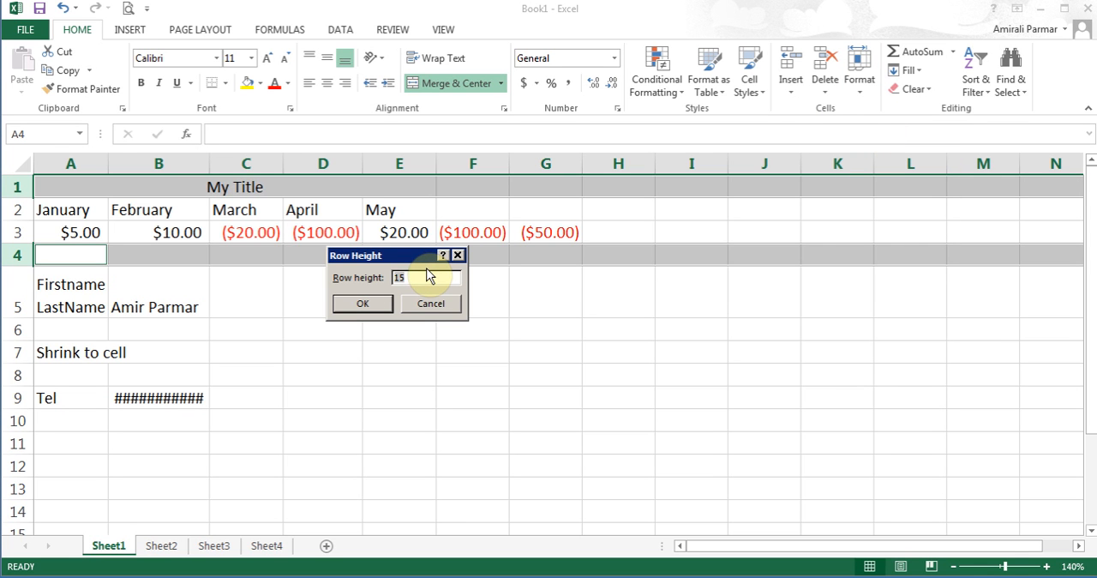
click(442, 305)
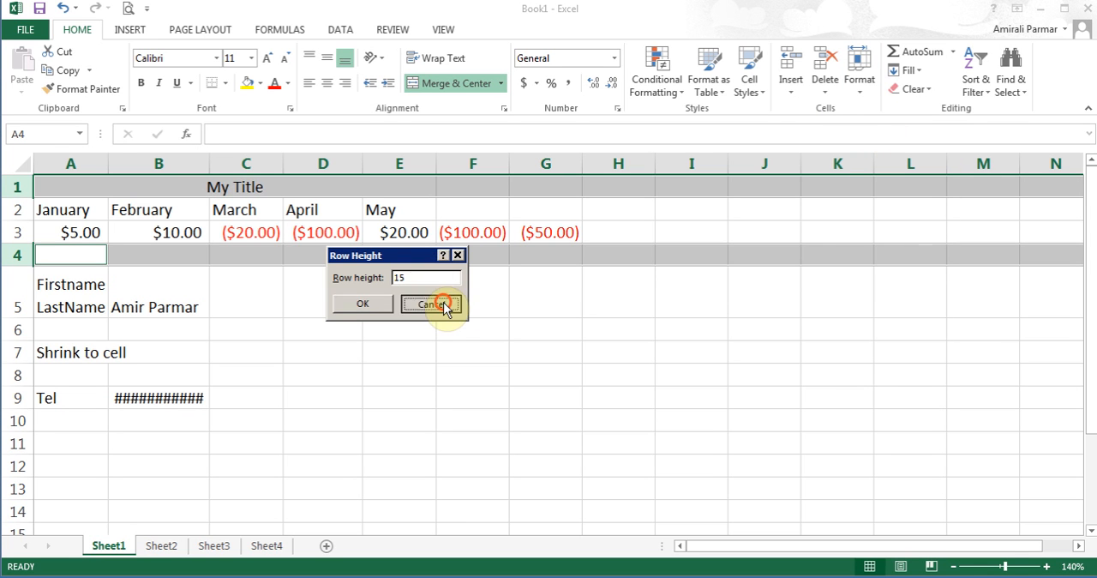
- Give rows 1 through 5 one smaller uniform row height and apply AutoFit Row Height to them
drag(11, 187, 20, 297)
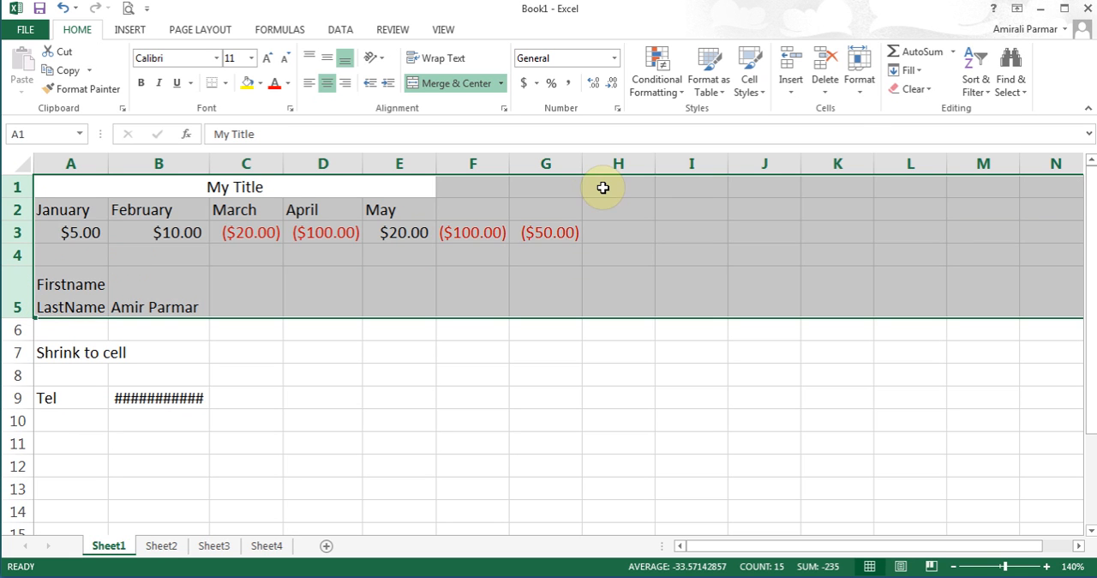
click(860, 96)
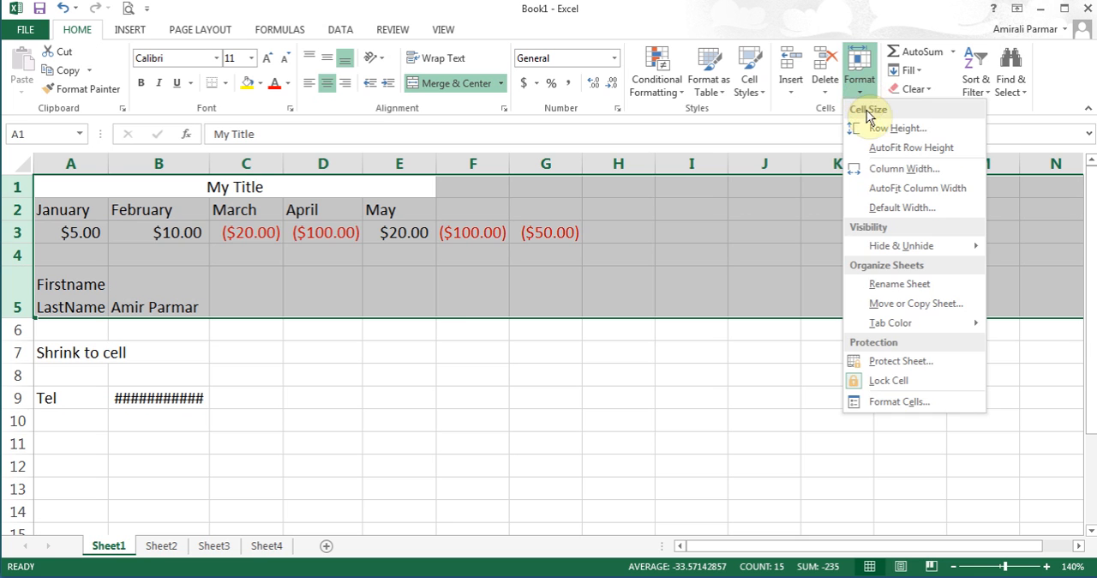
click(871, 129)
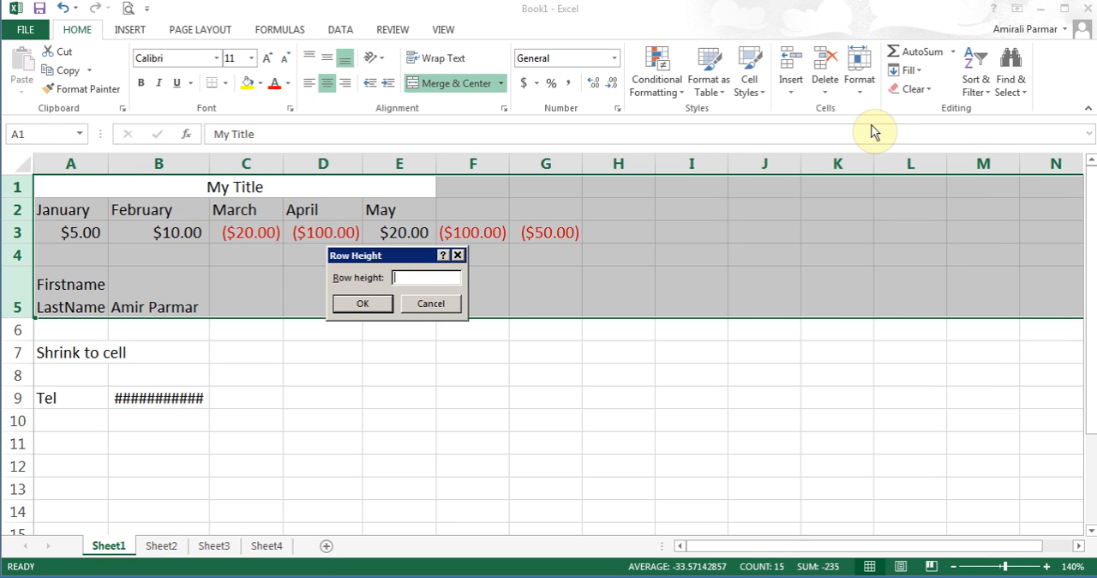
key(Return)
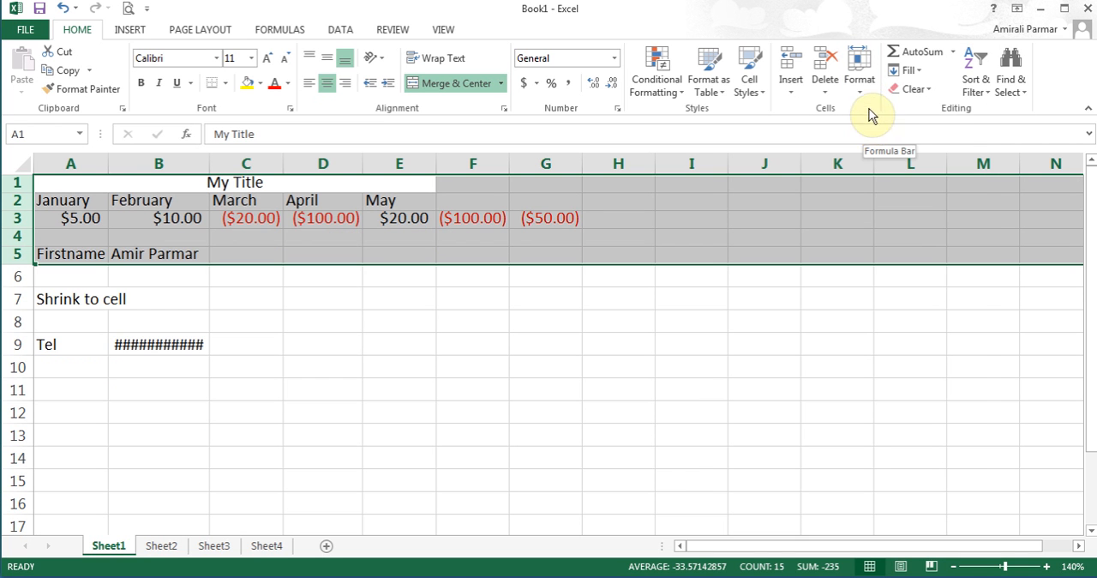
click(864, 99)
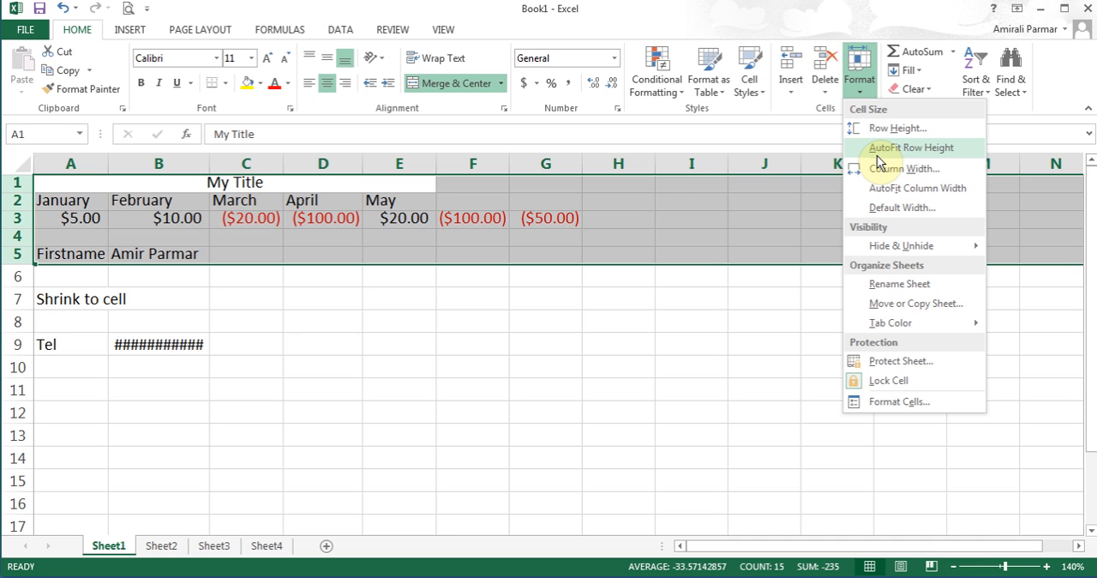
click(885, 151)
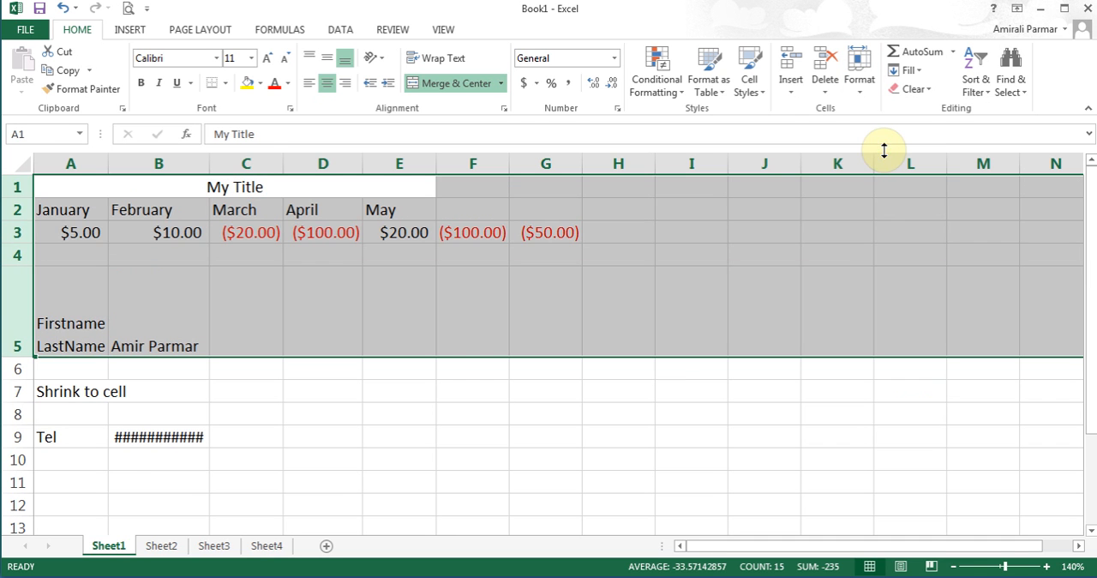
- Reduce row 5's height so it just fits its two wrapped lines, and select cell A5
click(179, 303)
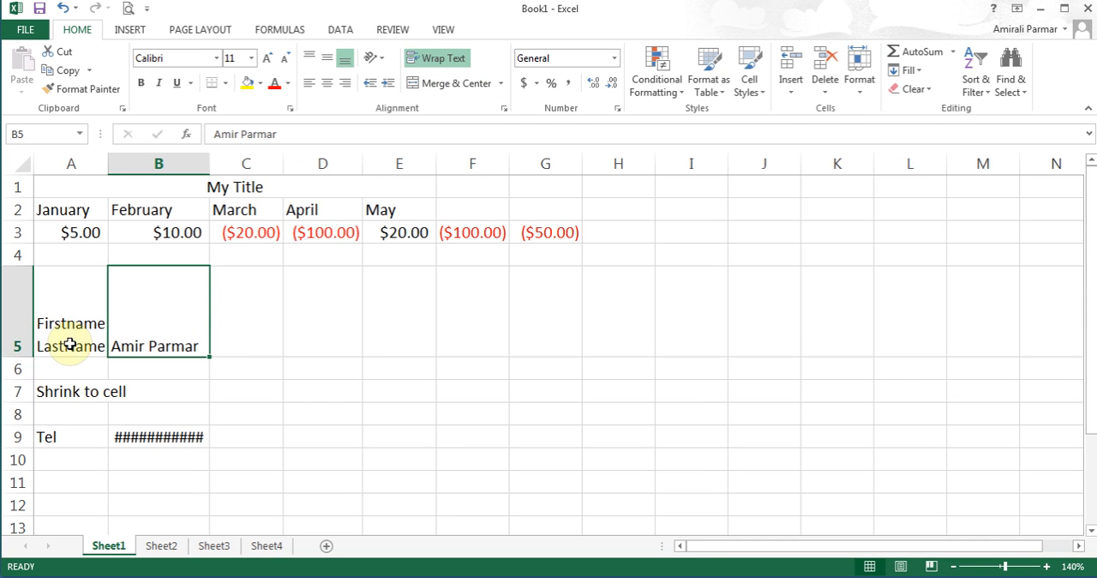
drag(20, 356, 21, 317)
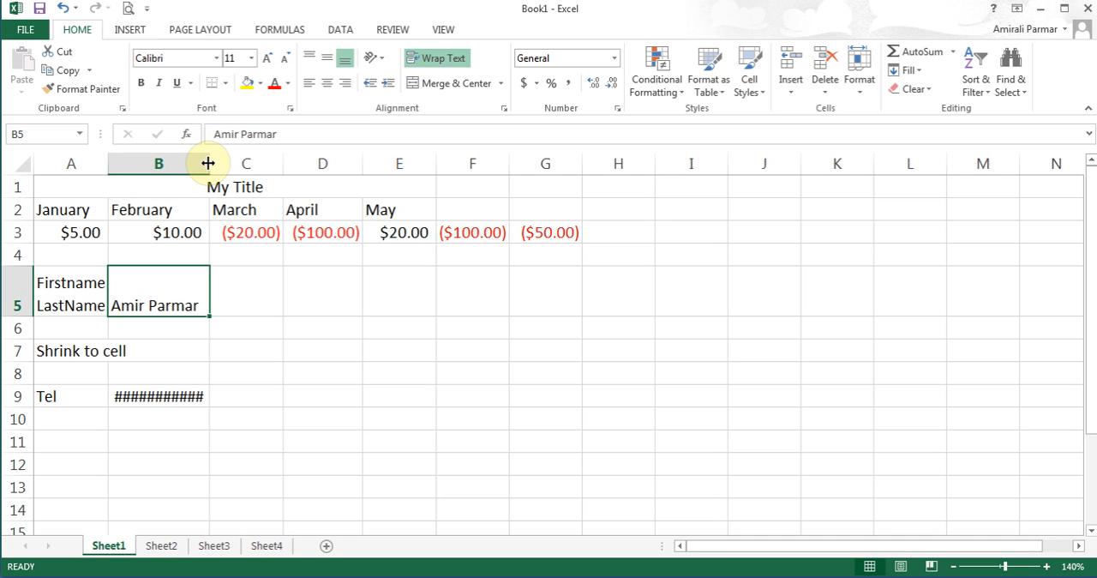
key(Left)
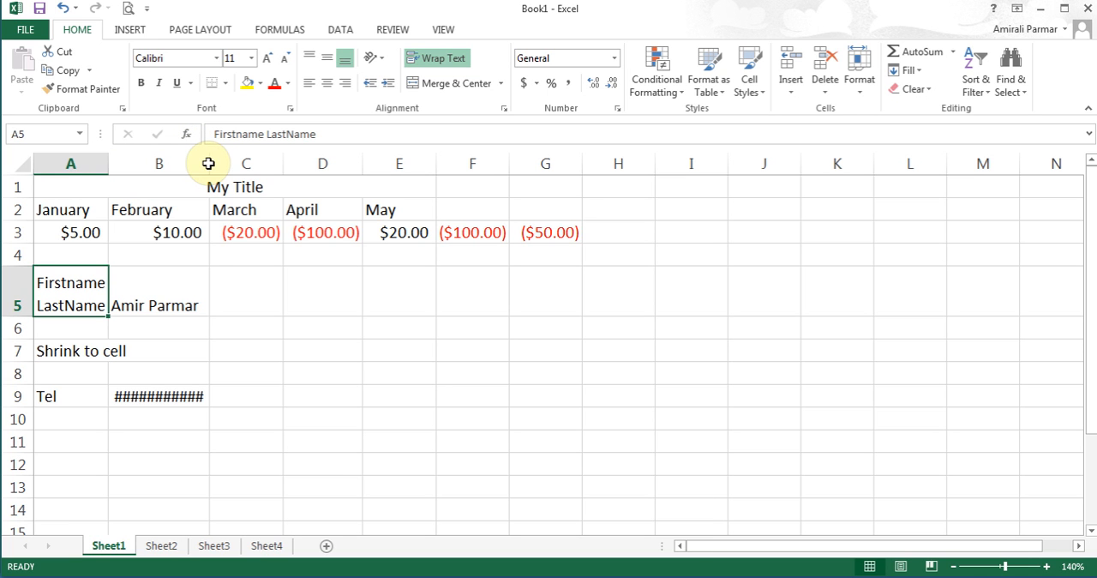
- Apply the Shrink to fit text control to cell A7
click(44, 351)
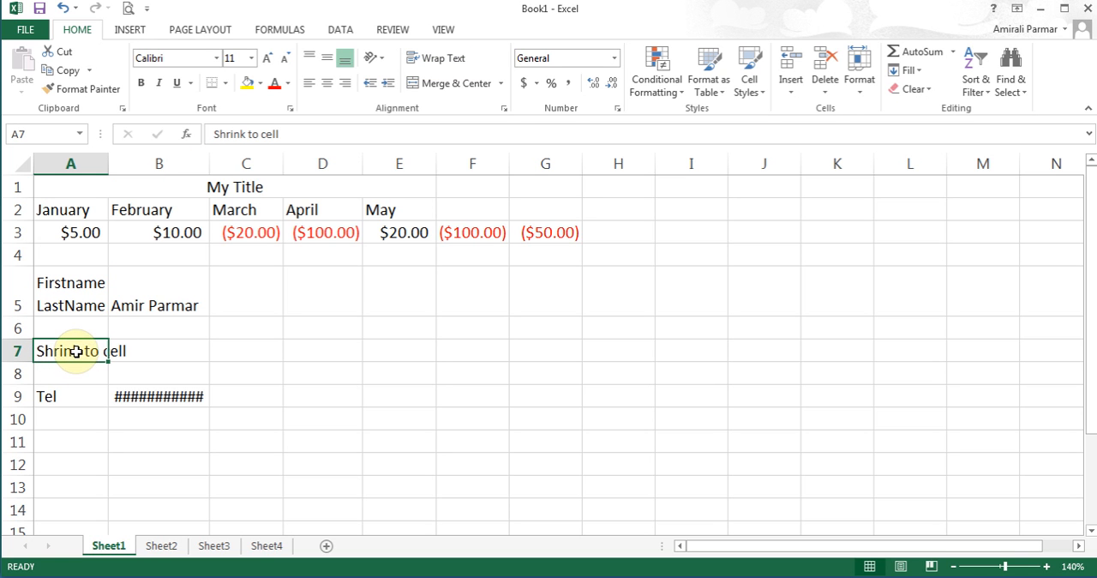
right_click(76, 352)
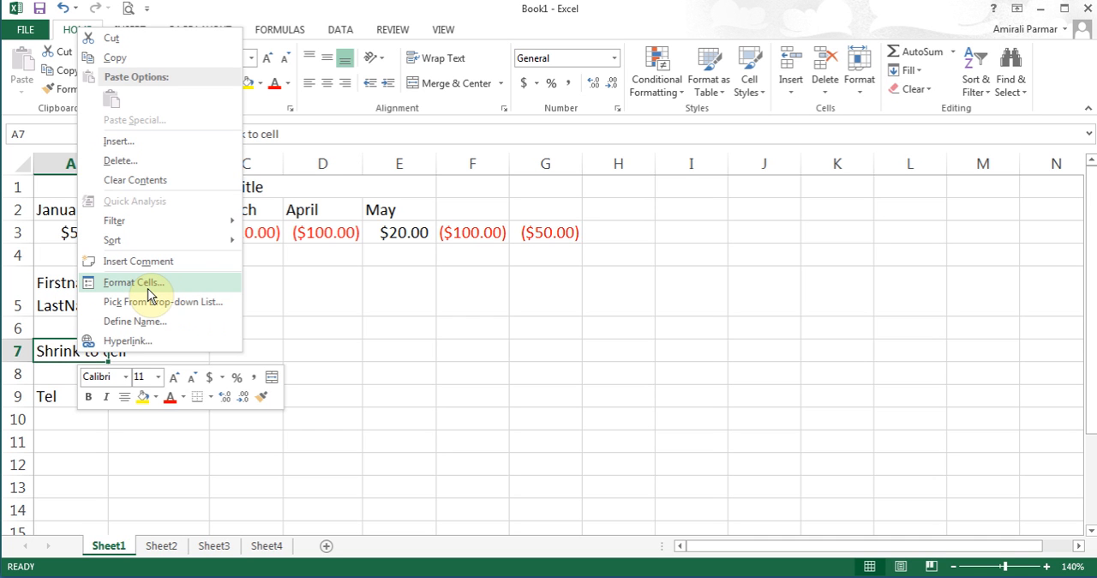
click(42, 350)
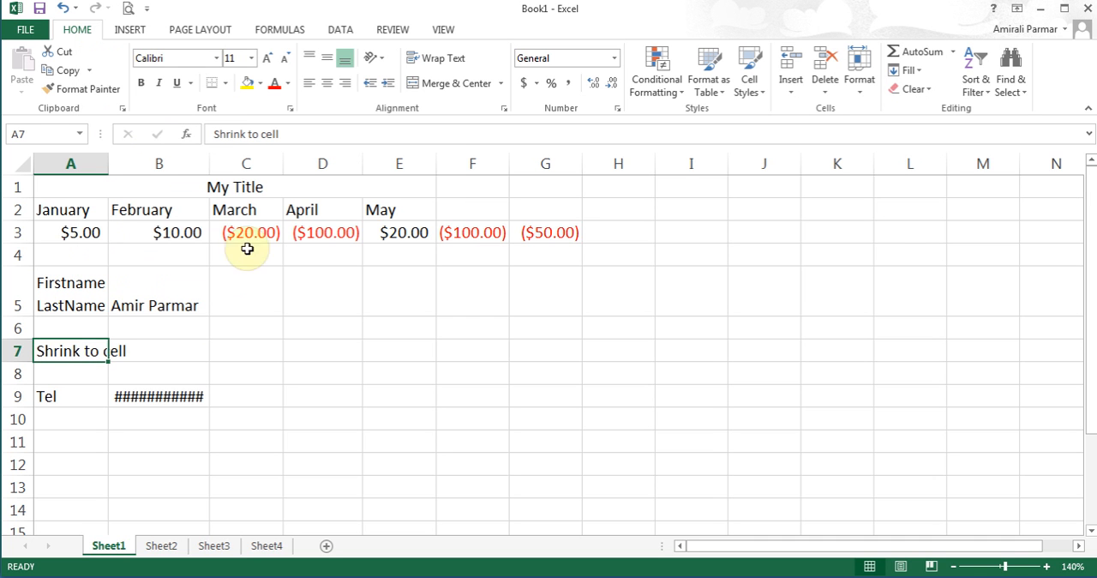
click(504, 109)
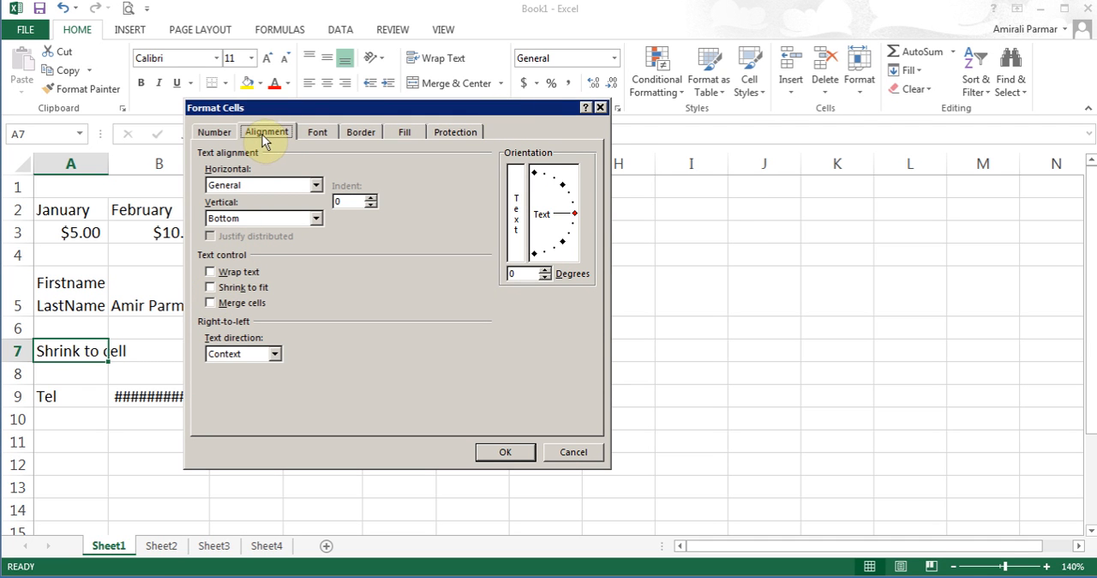
click(211, 288)
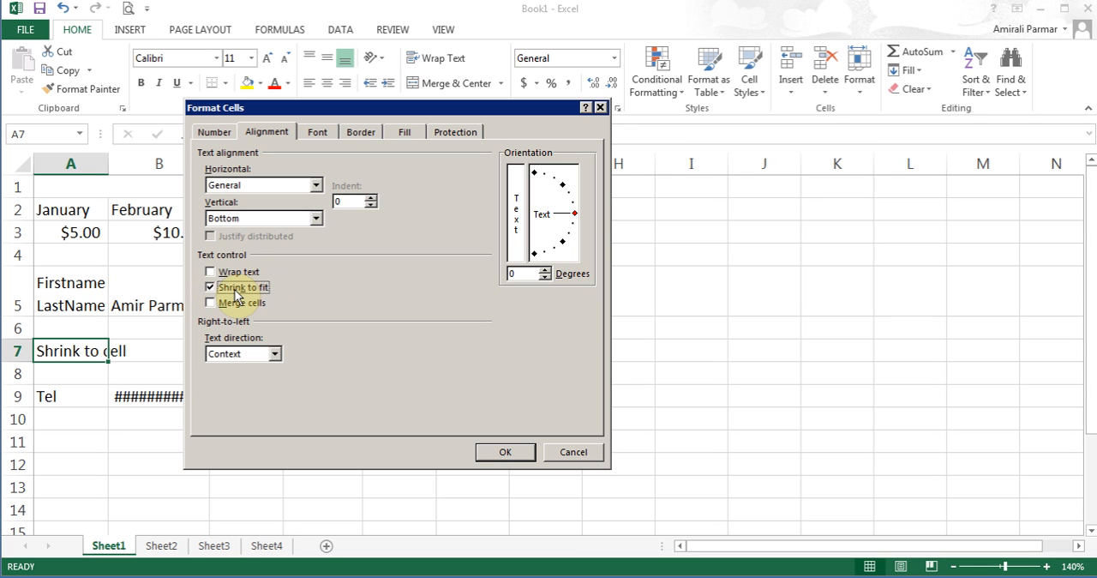
click(497, 452)
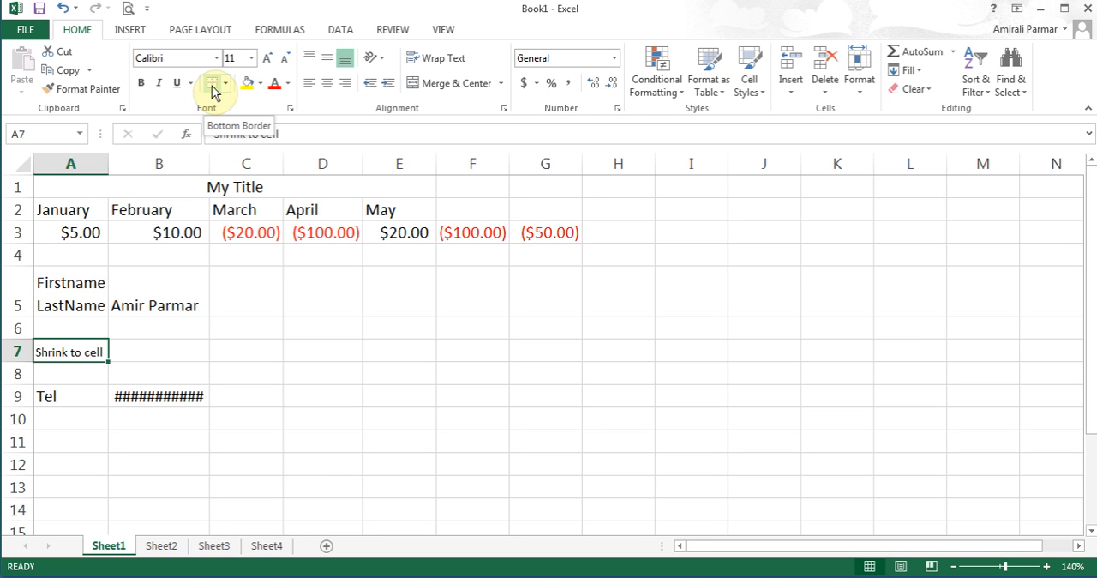
- Open the print preview of Sheet1
click(203, 32)
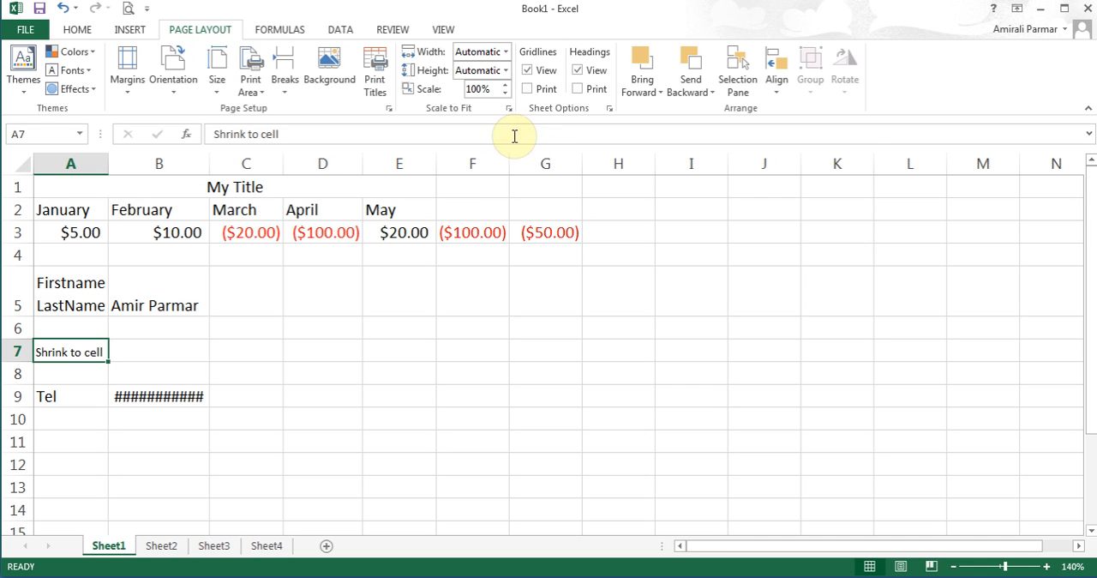
click(147, 10)
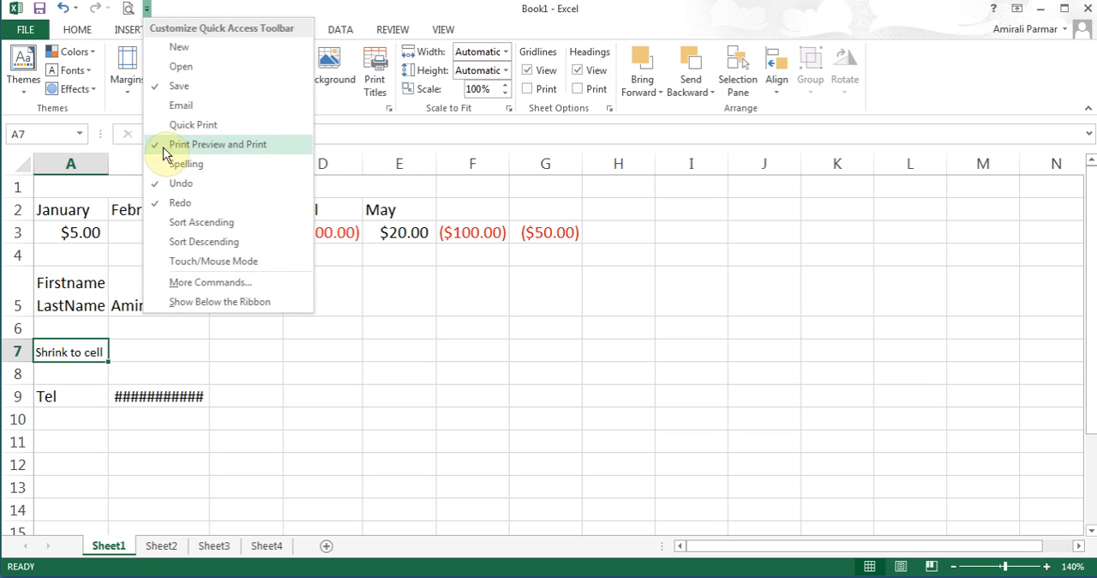
click(181, 10)
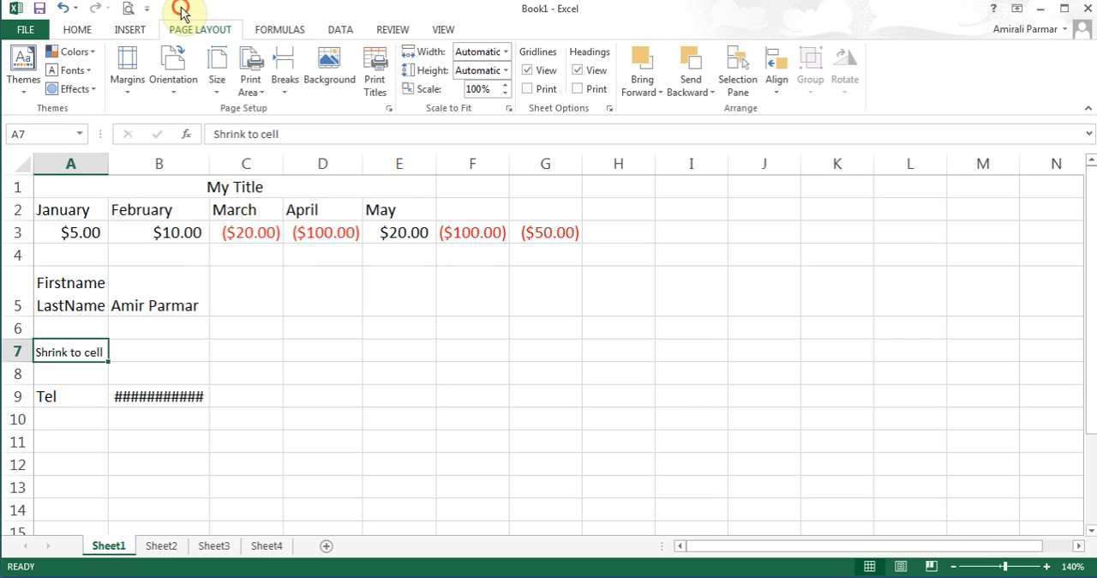
click(129, 12)
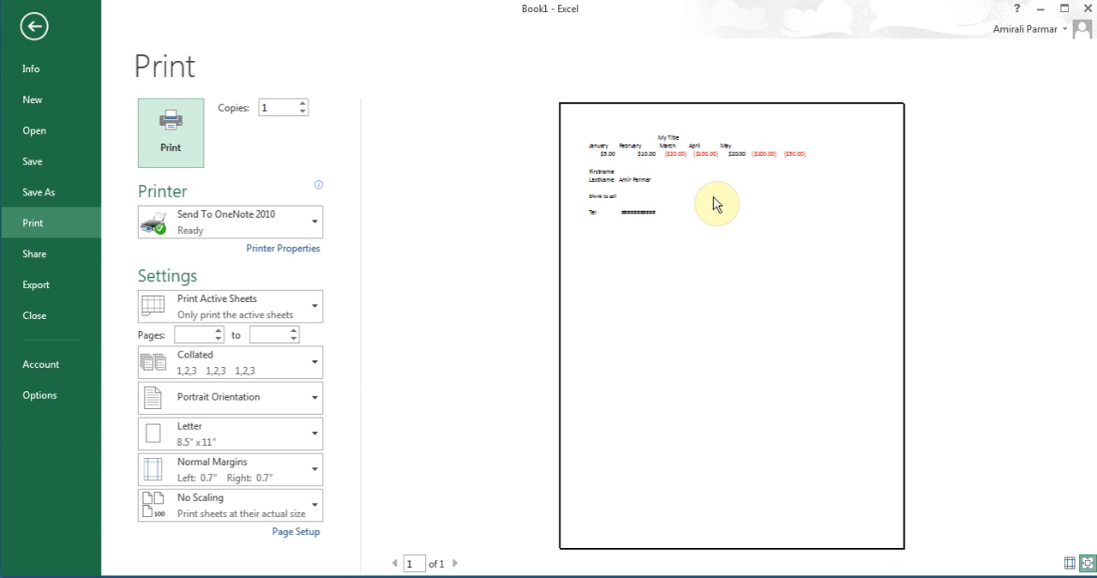
- Enable gridline printing in the page setup, and disable it again back in the sheet
click(296, 532)
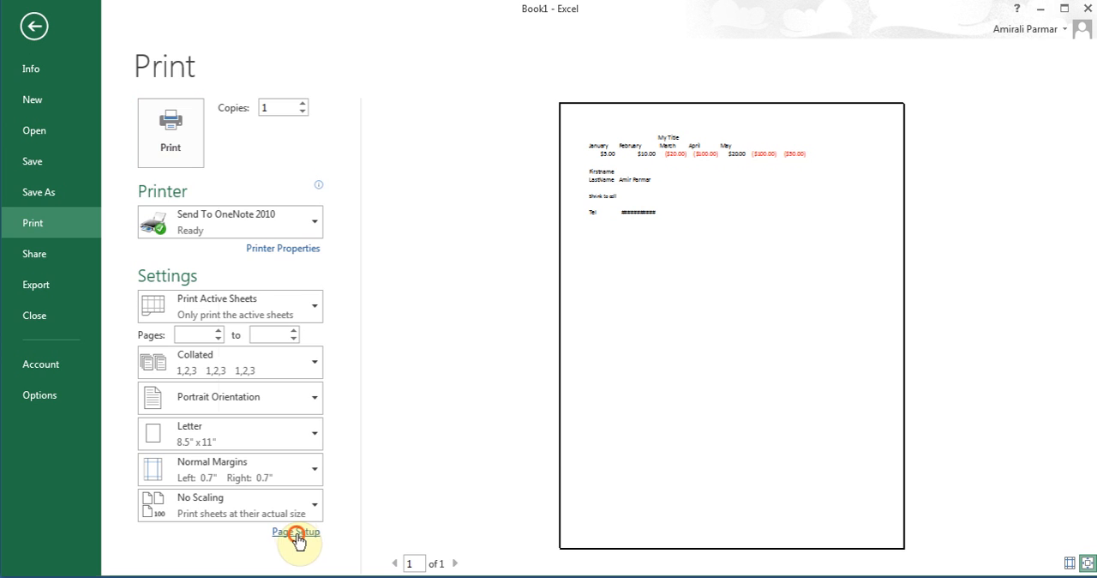
click(418, 138)
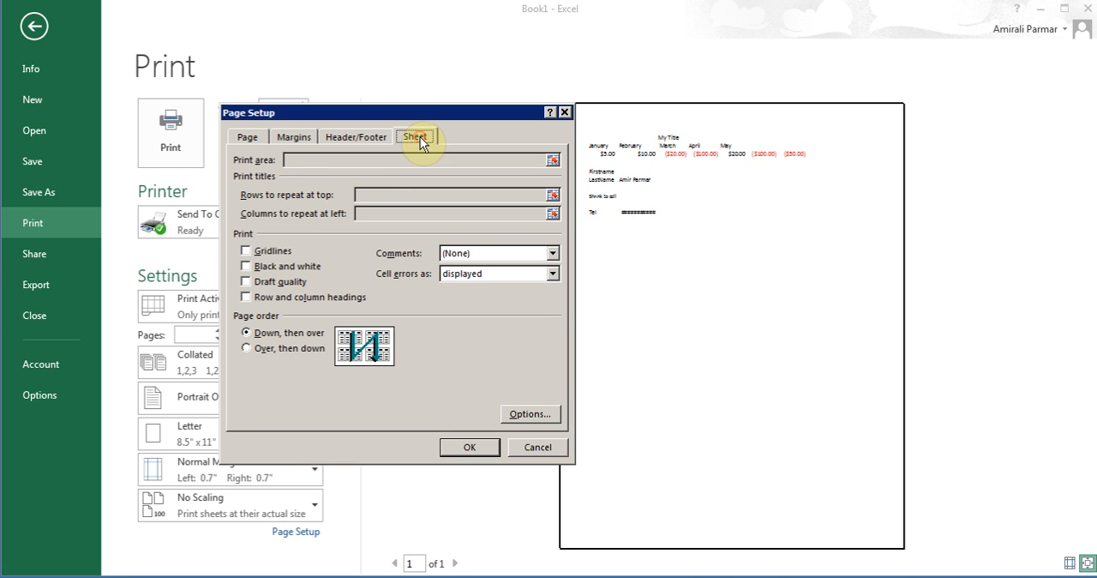
click(248, 252)
click(468, 447)
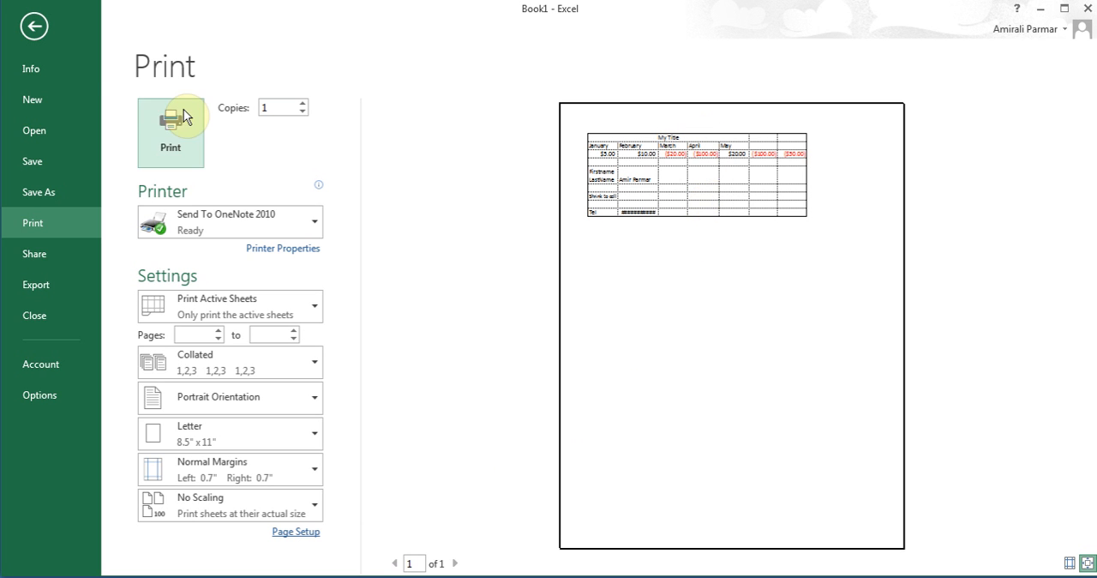
click(41, 32)
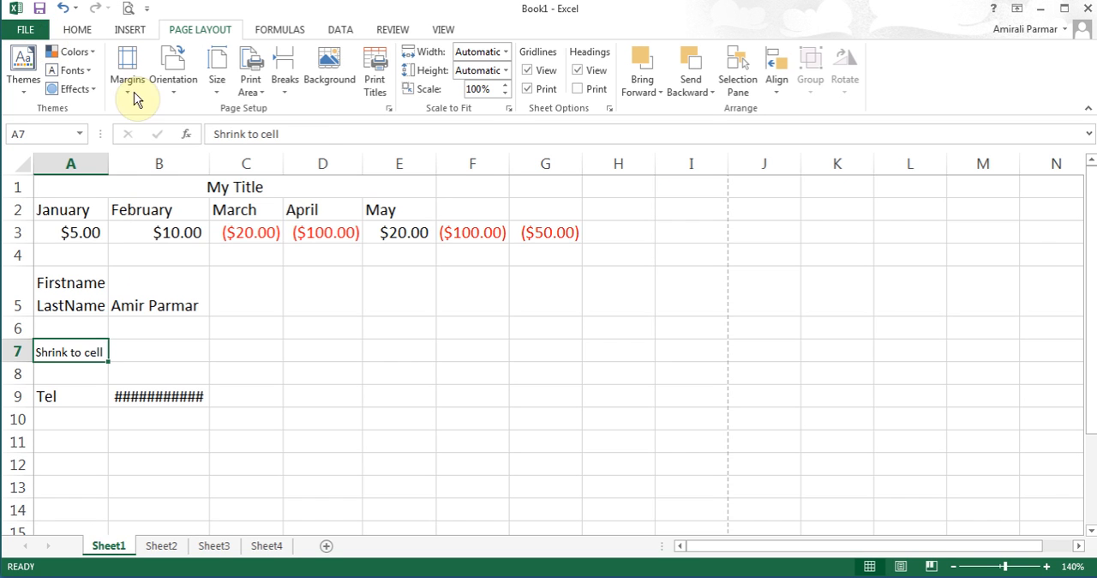
click(528, 93)
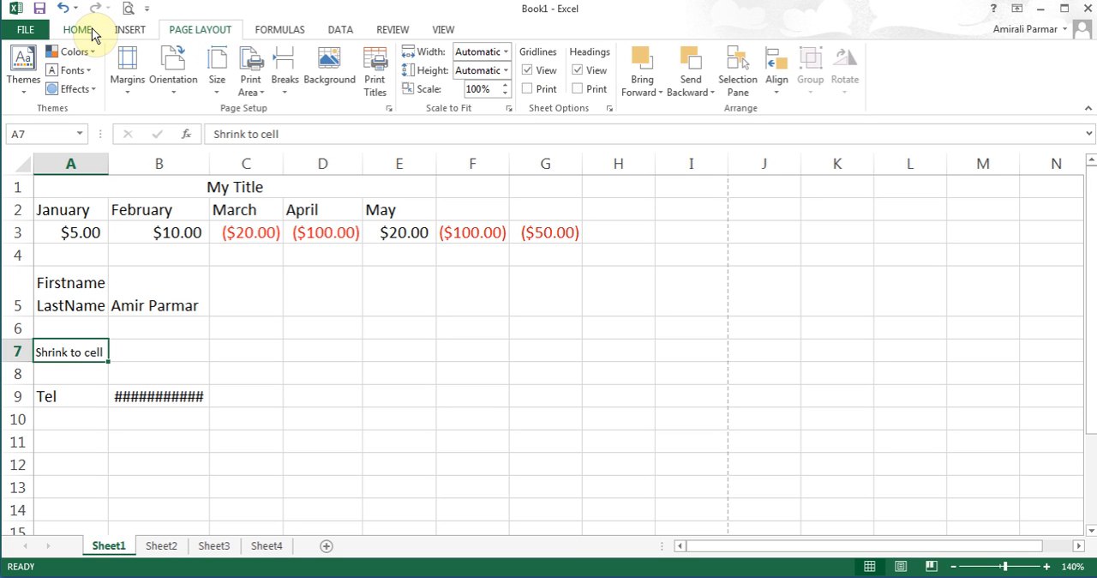
- Apply All Borders to cells A1:G7 and check them in the print preview
click(86, 33)
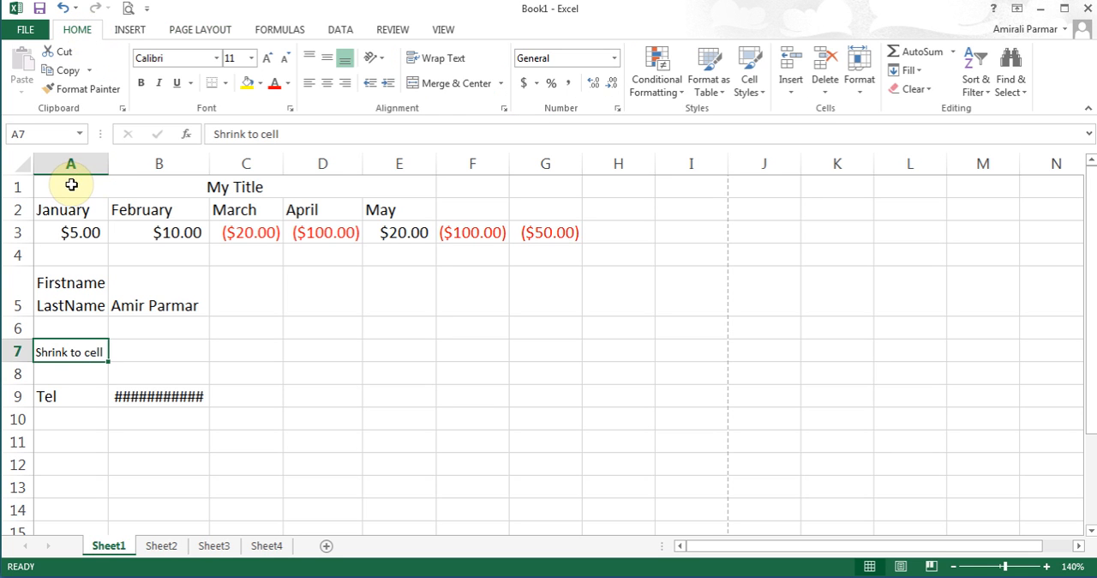
drag(71, 184, 547, 342)
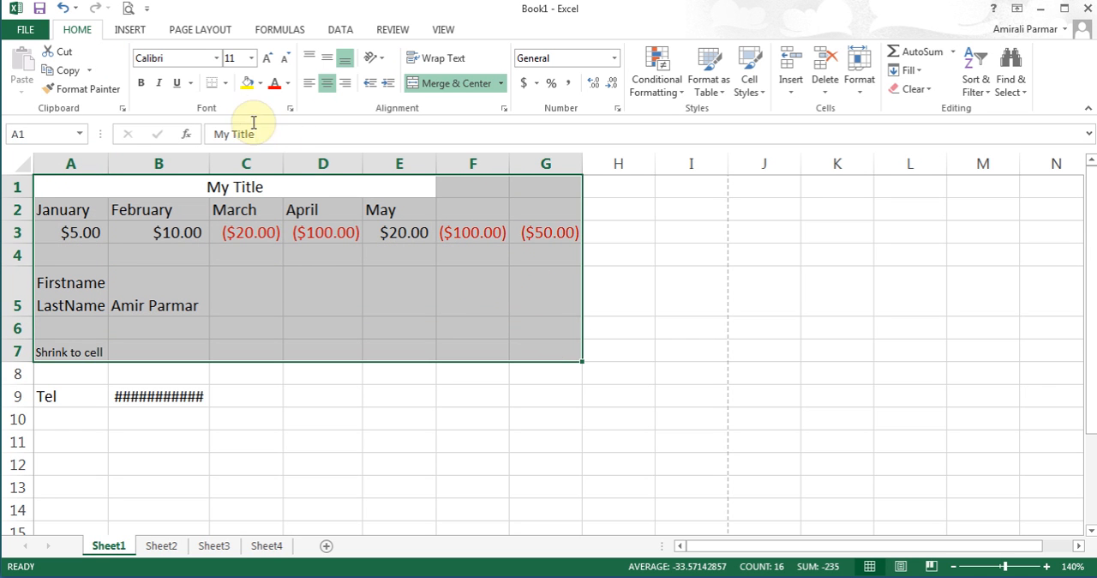
click(225, 84)
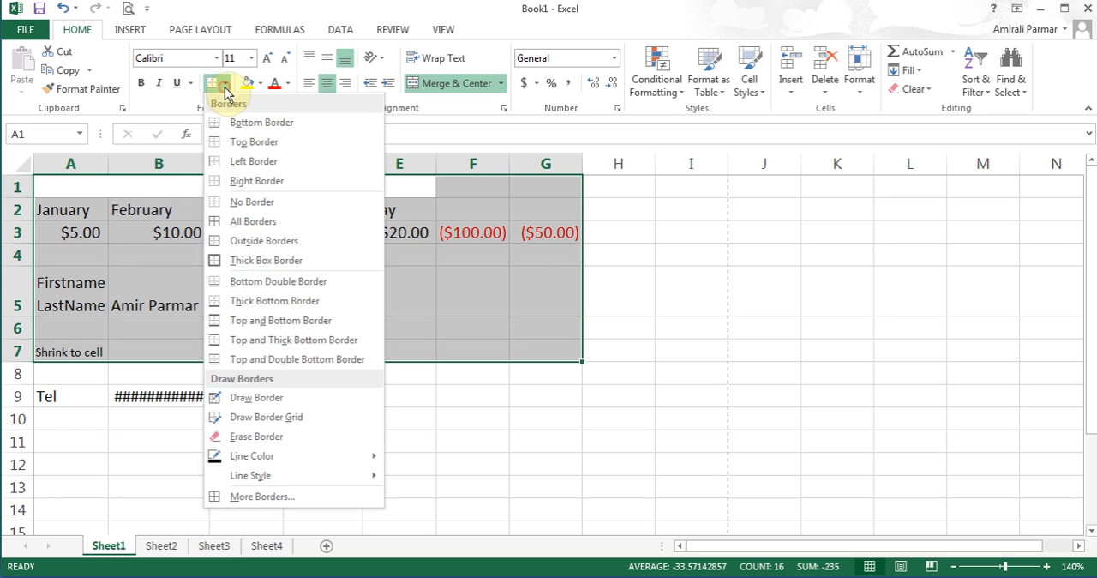
click(271, 222)
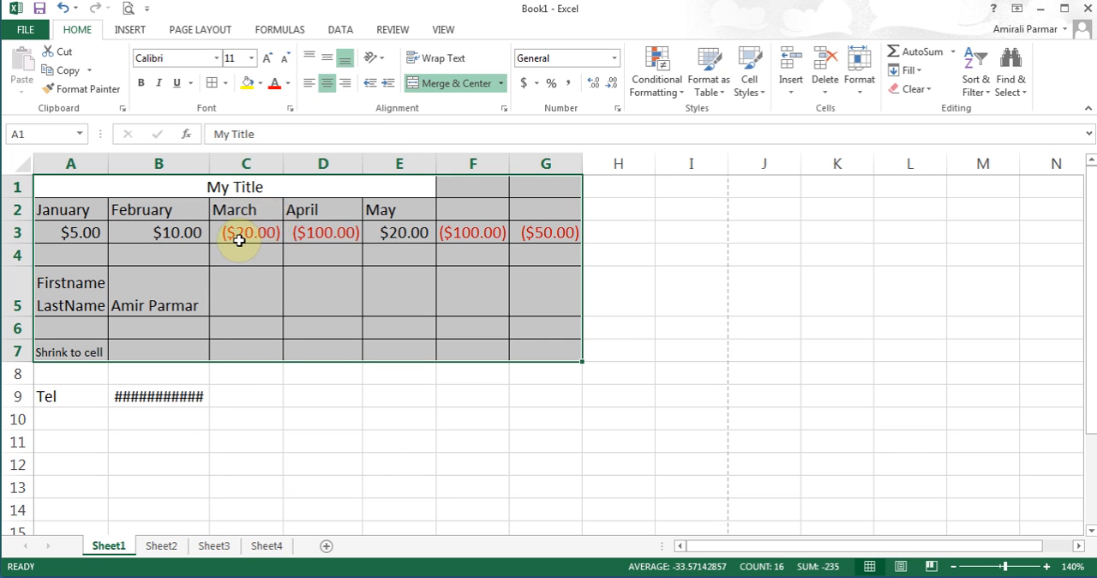
click(239, 241)
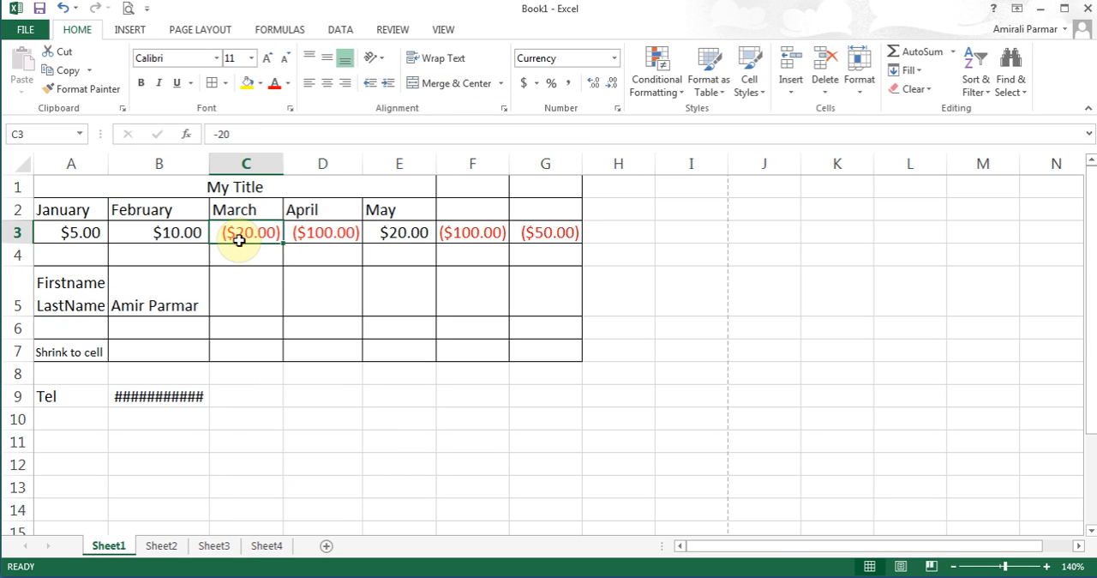
click(128, 10)
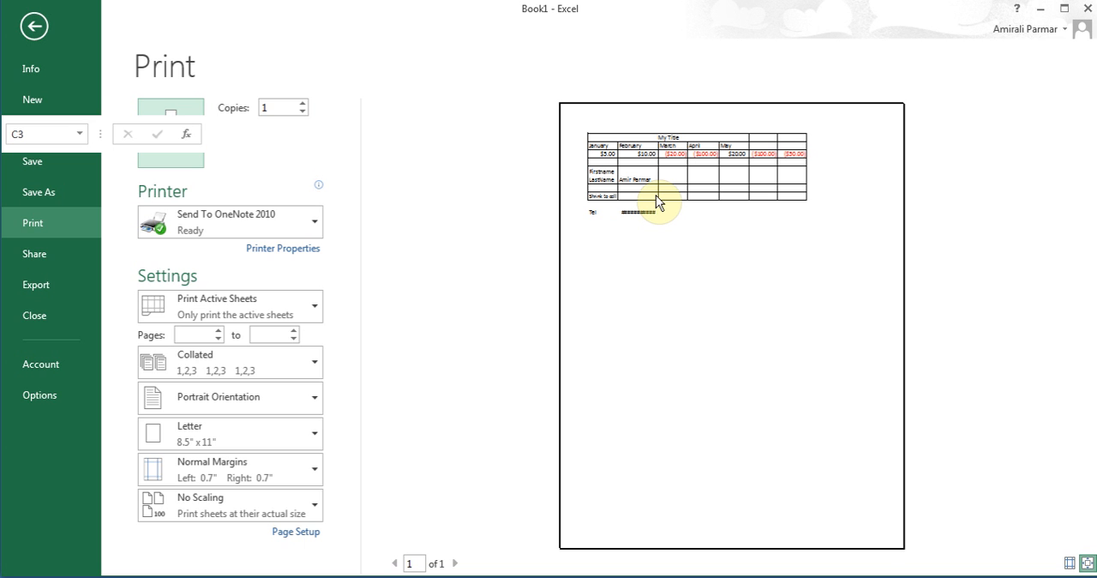
click(38, 30)
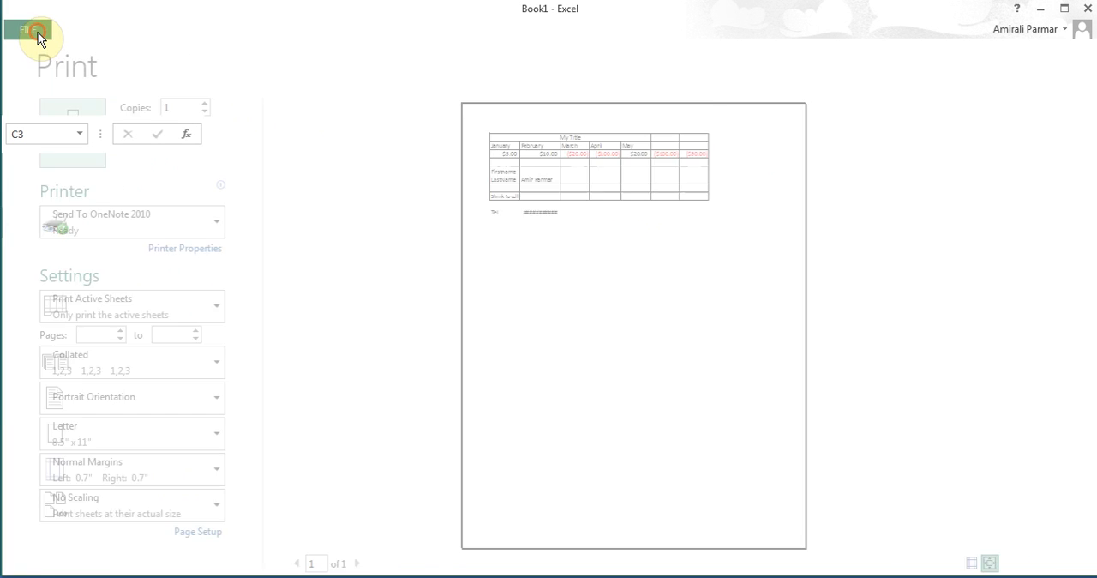
- Give cells A1:G7 thick red outline and inside borders
drag(76, 188, 526, 351)
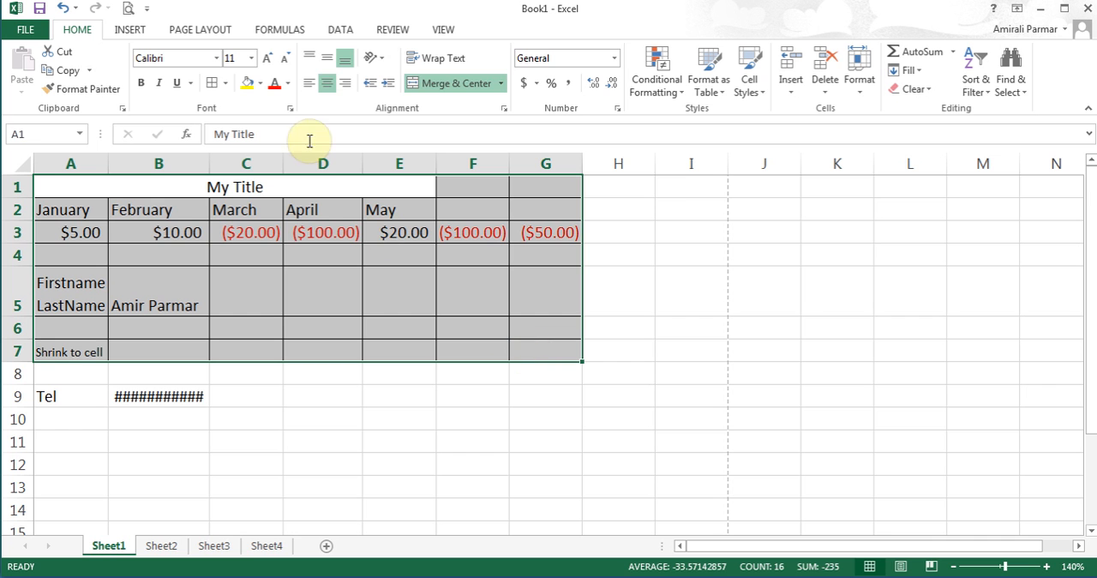
click(226, 83)
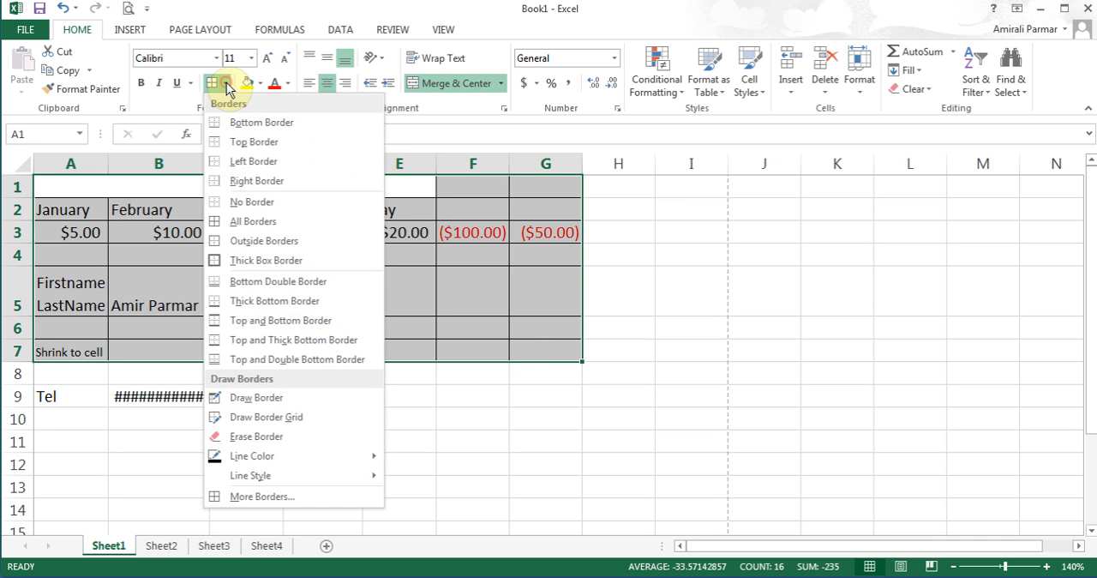
click(286, 498)
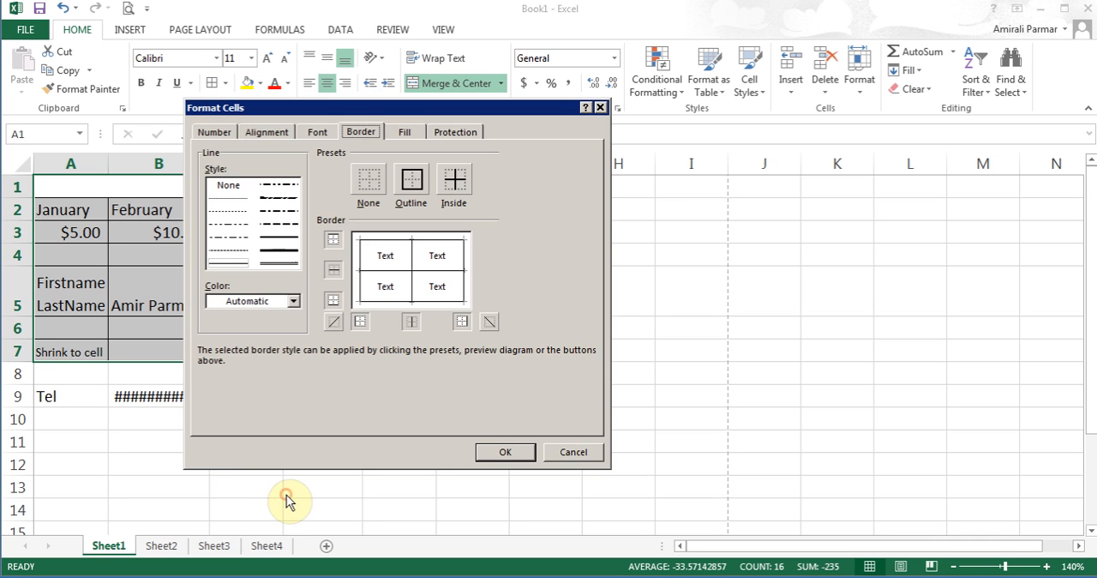
click(282, 252)
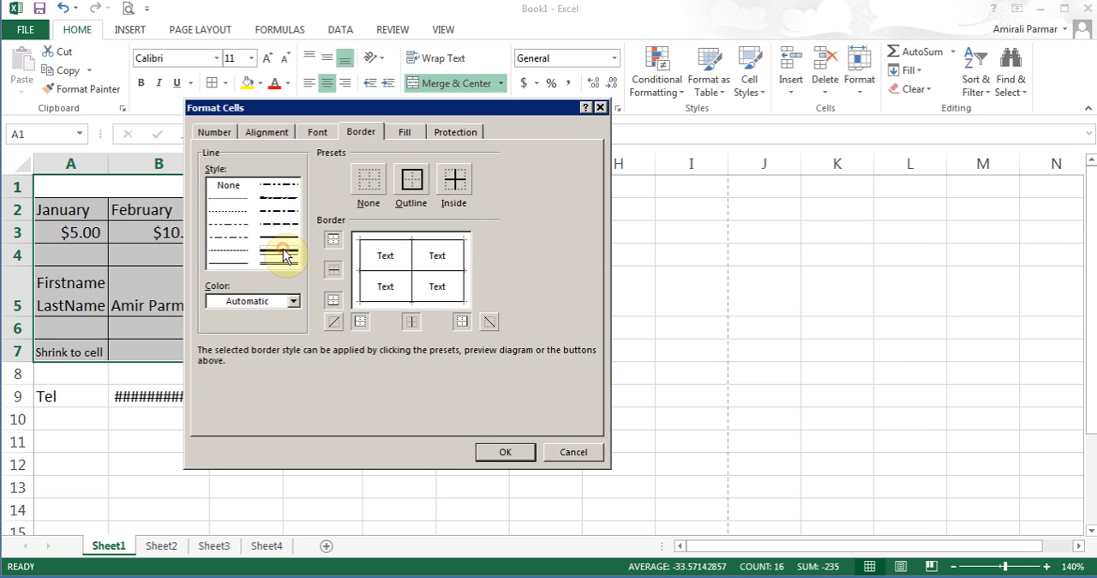
click(293, 301)
click(227, 445)
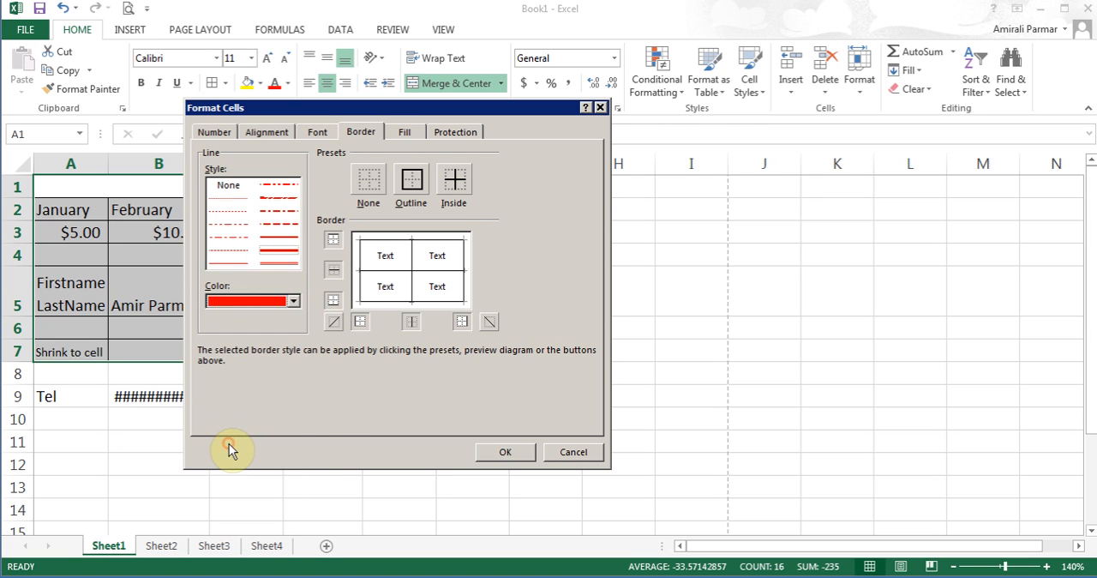
click(412, 179)
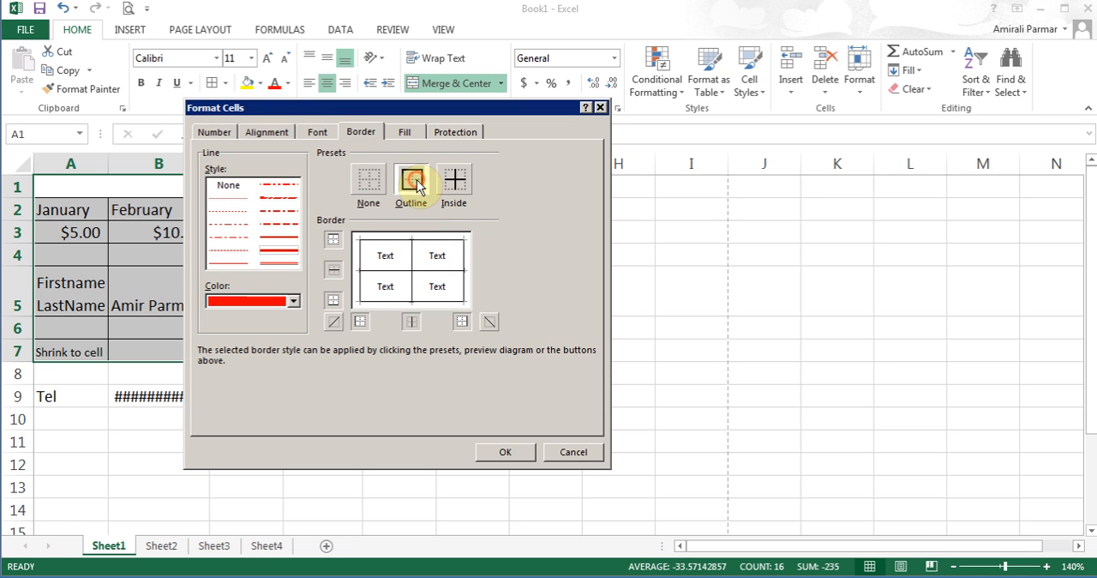
click(458, 182)
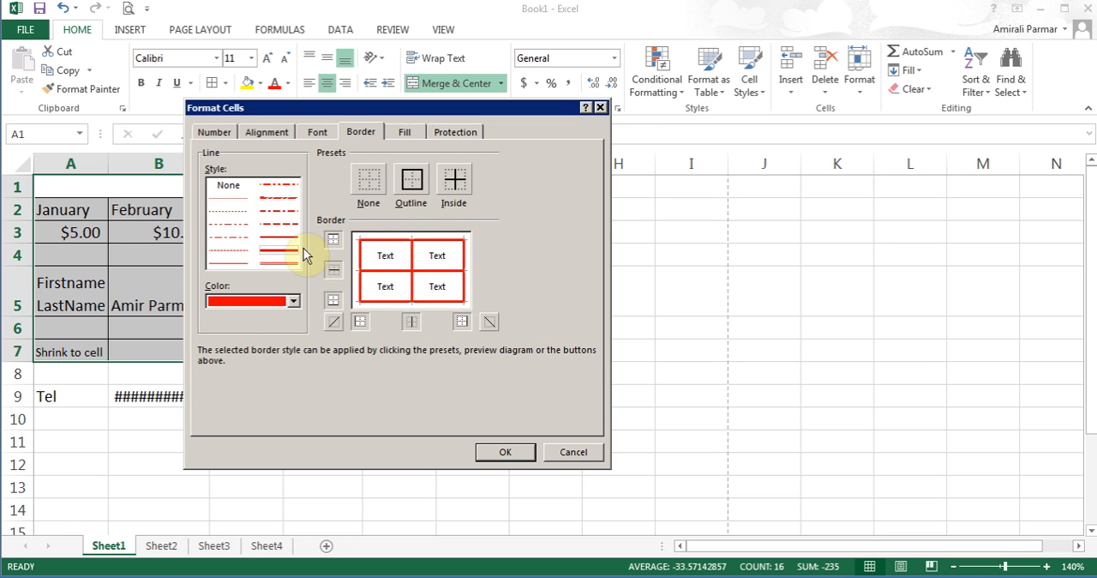
click(504, 453)
click(370, 318)
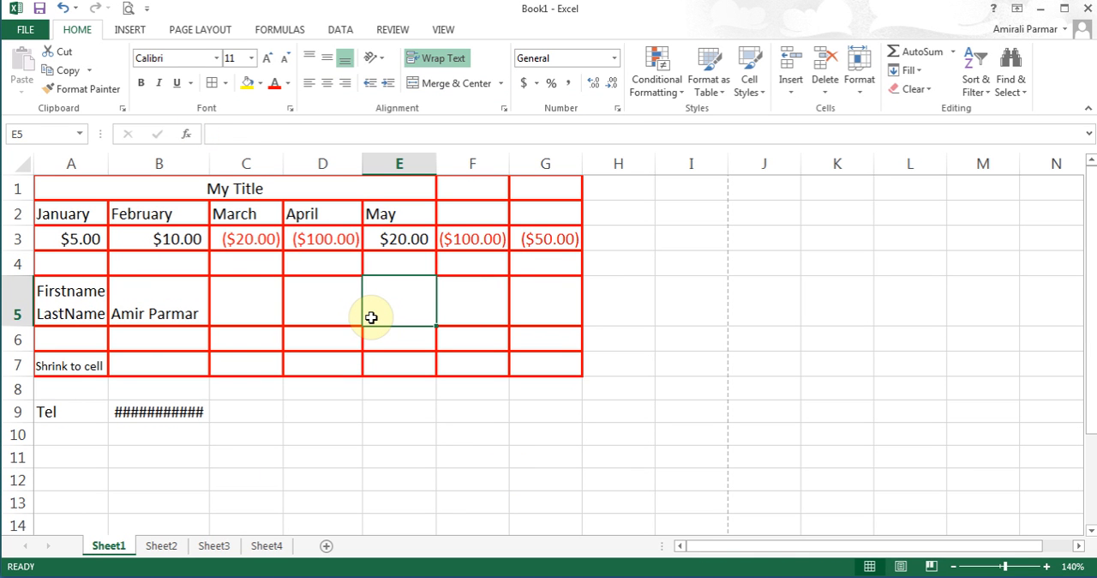
- Remove all borders from cells A1:G7
drag(98, 186, 528, 358)
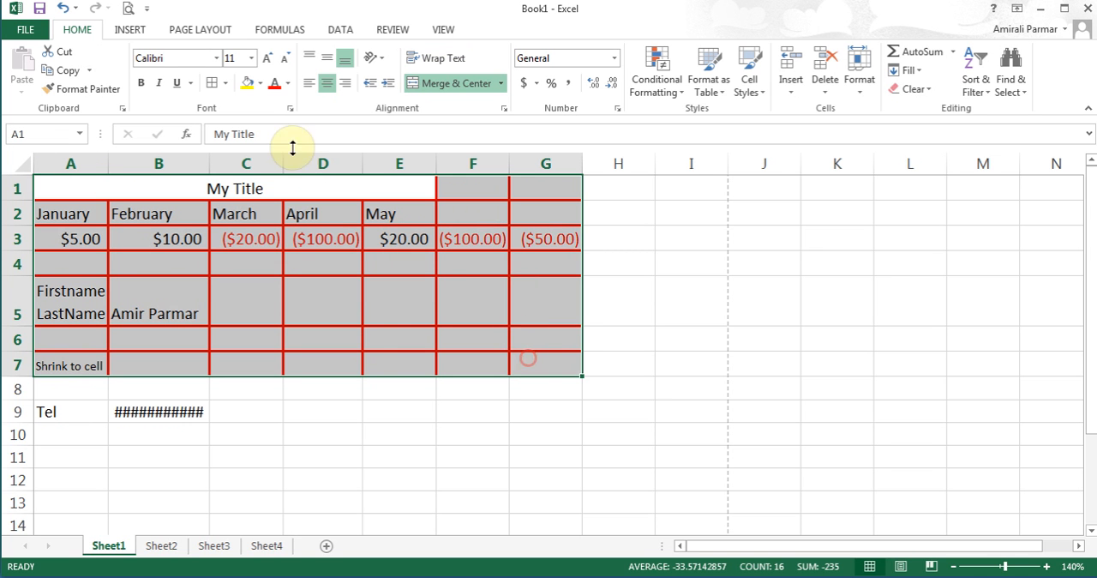
click(228, 83)
click(252, 203)
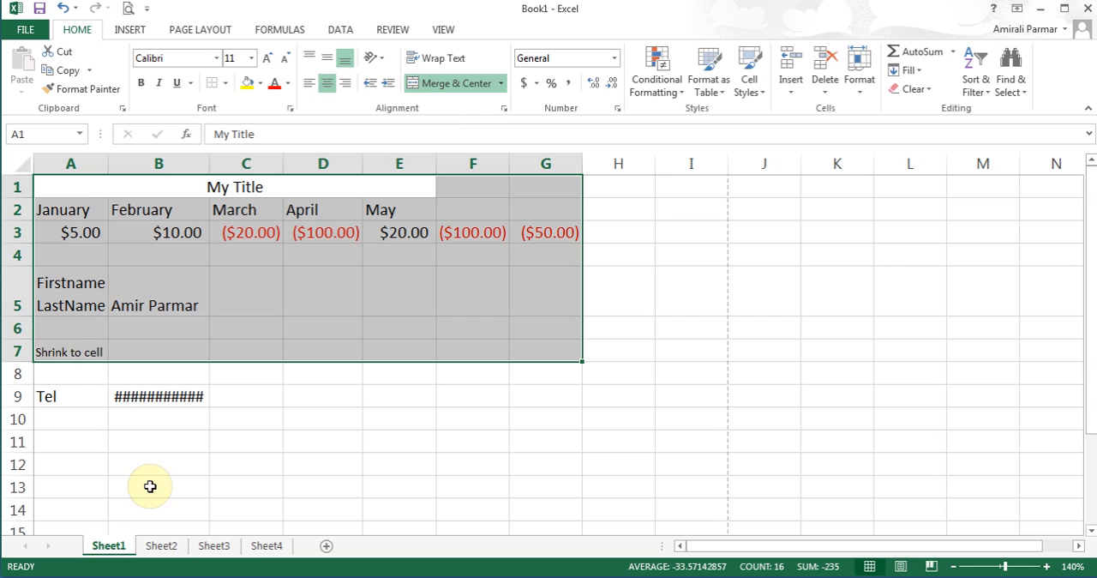
- Rename Sheet2 as Conditional Formatting
click(161, 546)
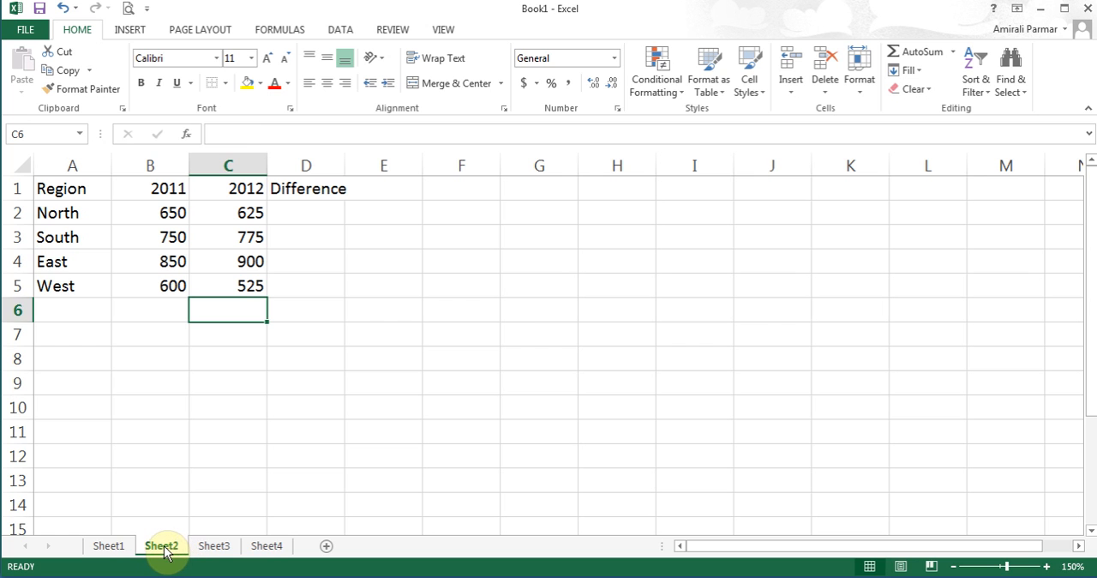
double_click(163, 546)
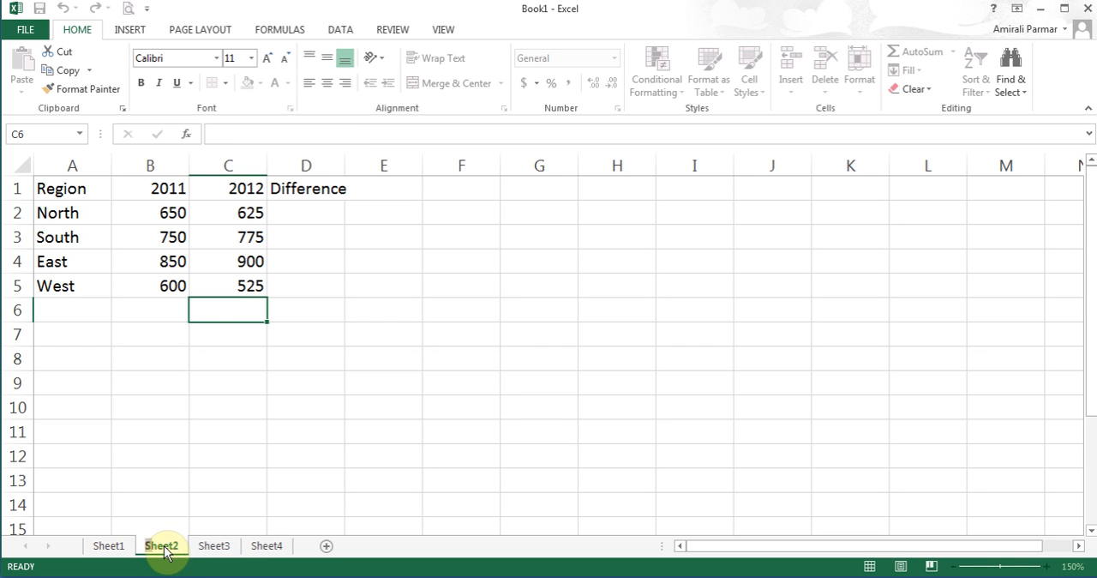
text(Conditional Formatting)
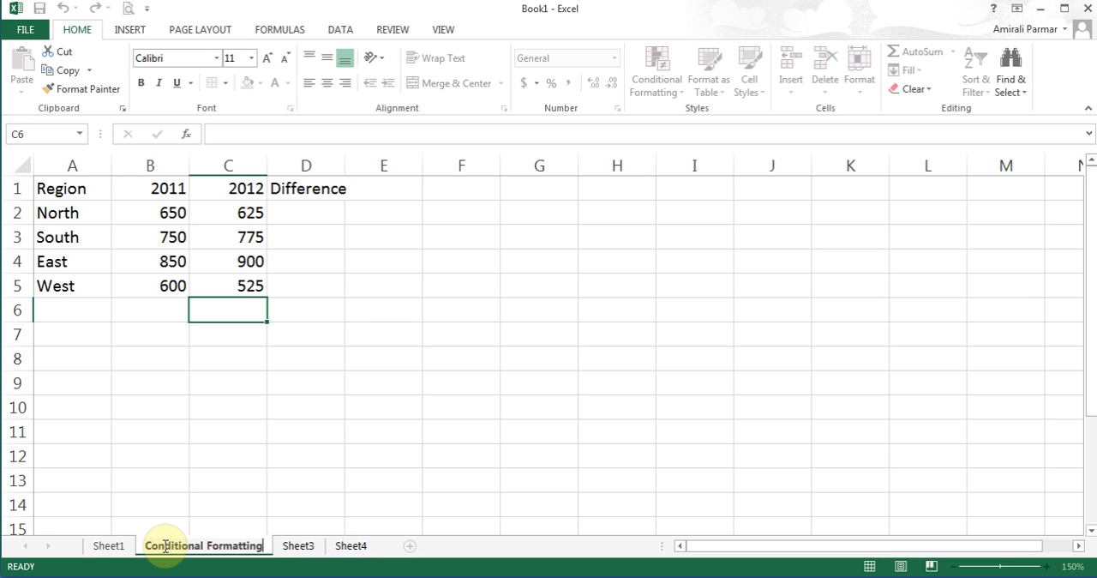
key(Return)
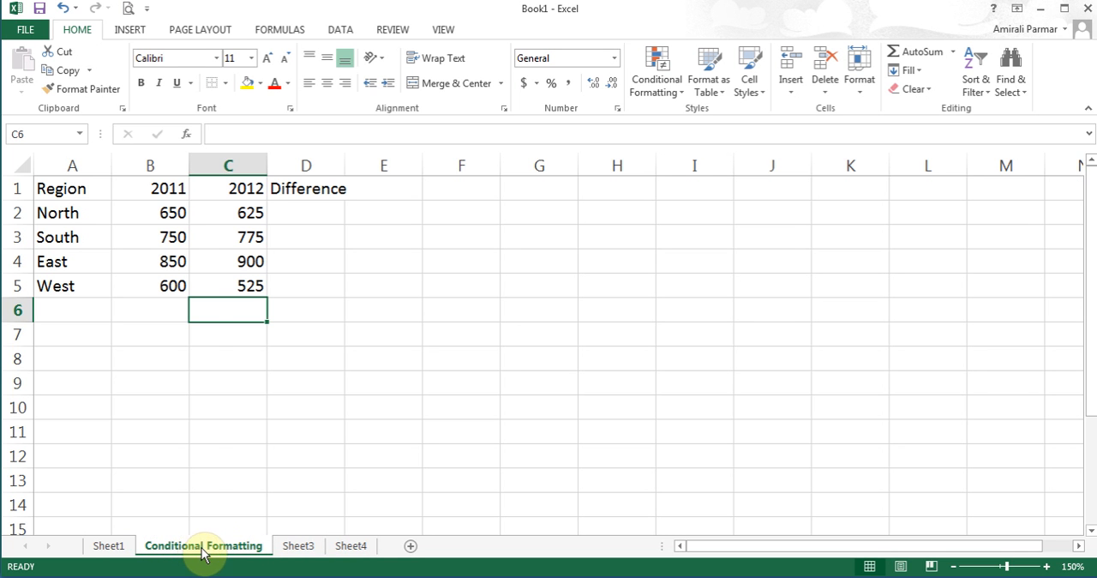
- Color the Conditional Formatting sheet's tab standard red and check it by switching to Sheet3 and back
right_click(203, 553)
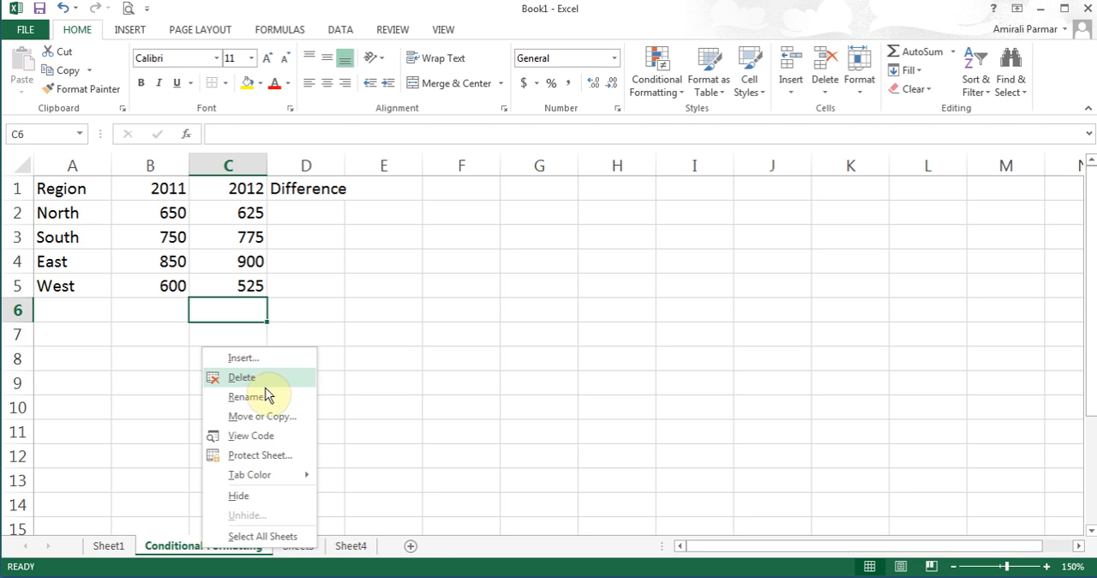
mouse_move(276, 475)
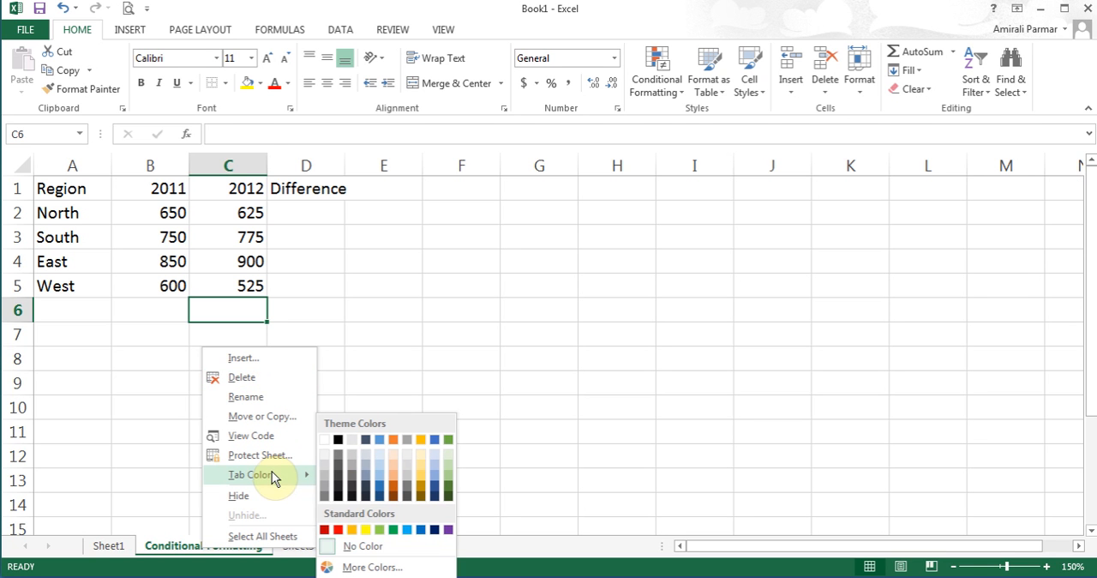
click(340, 530)
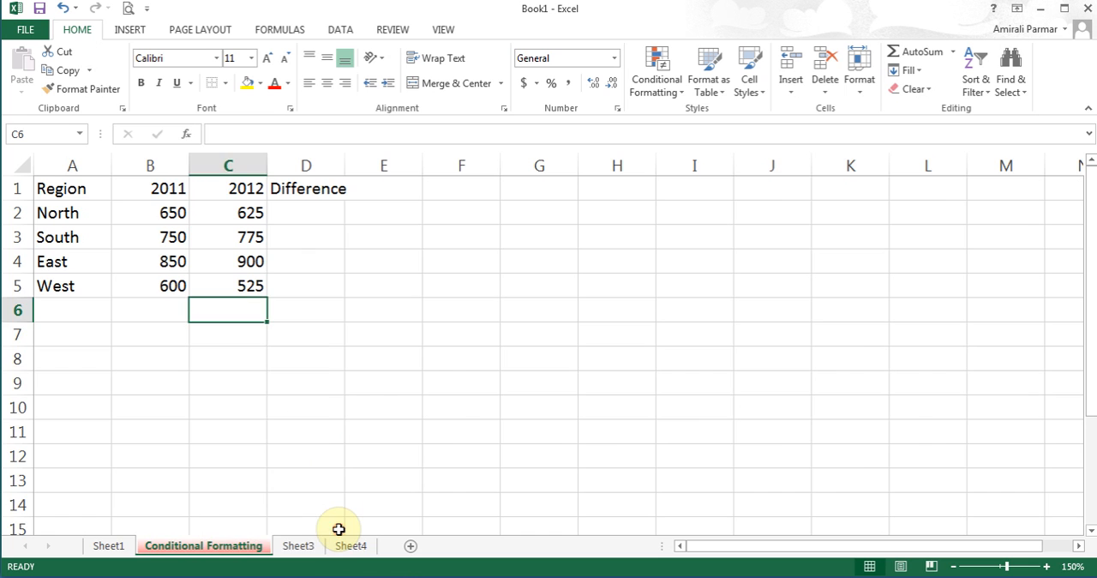
click(292, 549)
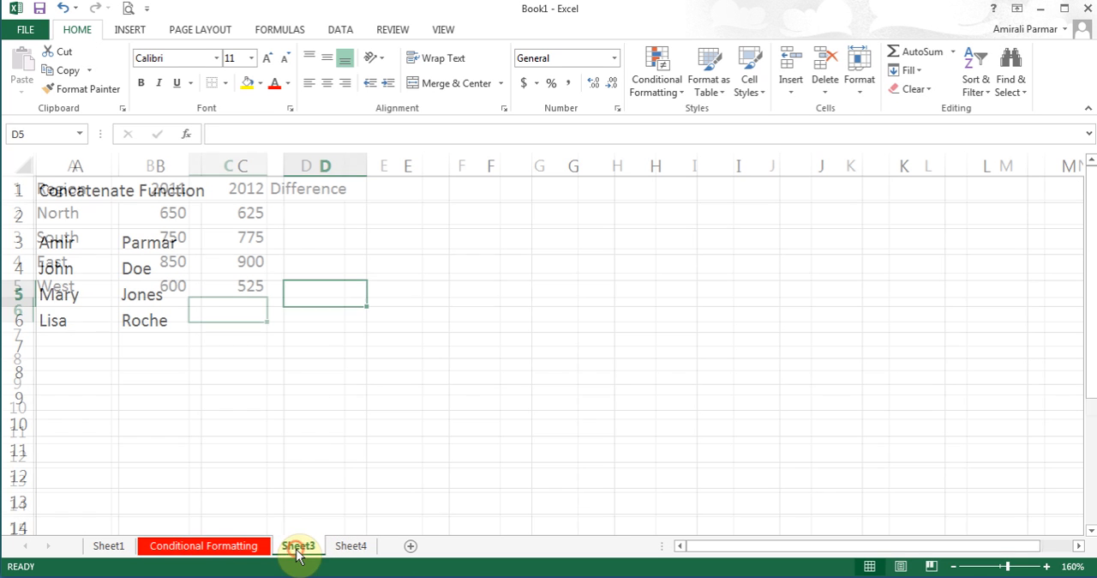
click(194, 551)
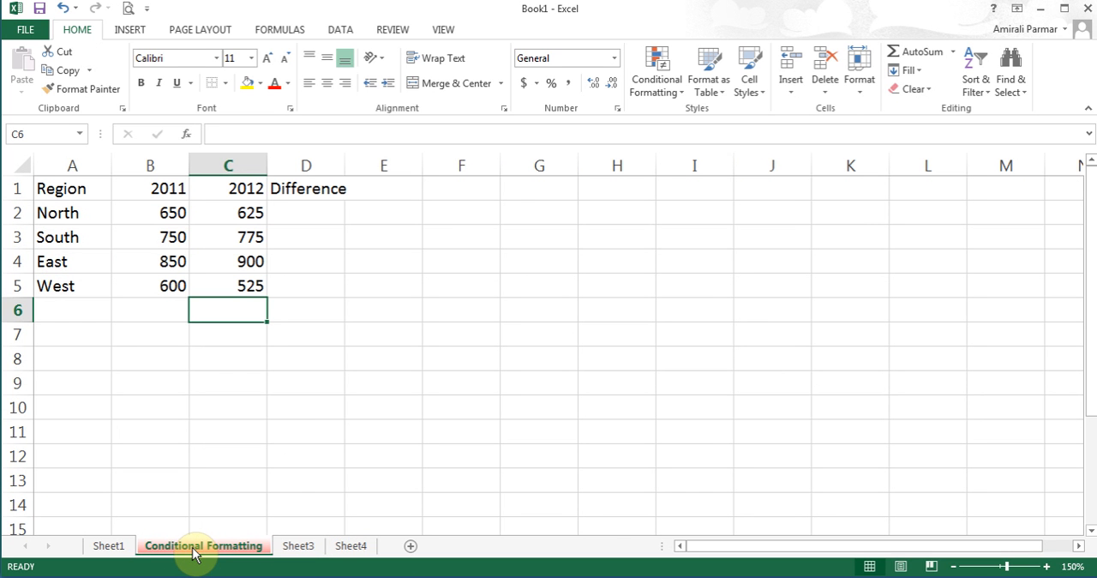
- Enter the formula =C2-B2 in cell D2 to subtract North's 2011 value from its 2012 value
click(319, 217)
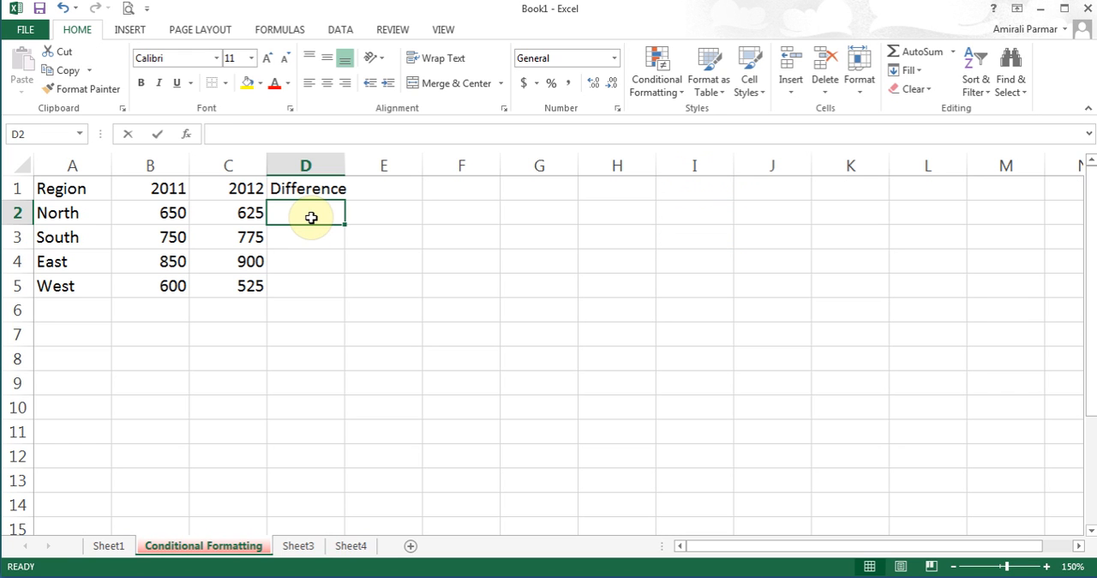
text(=)
click(245, 212)
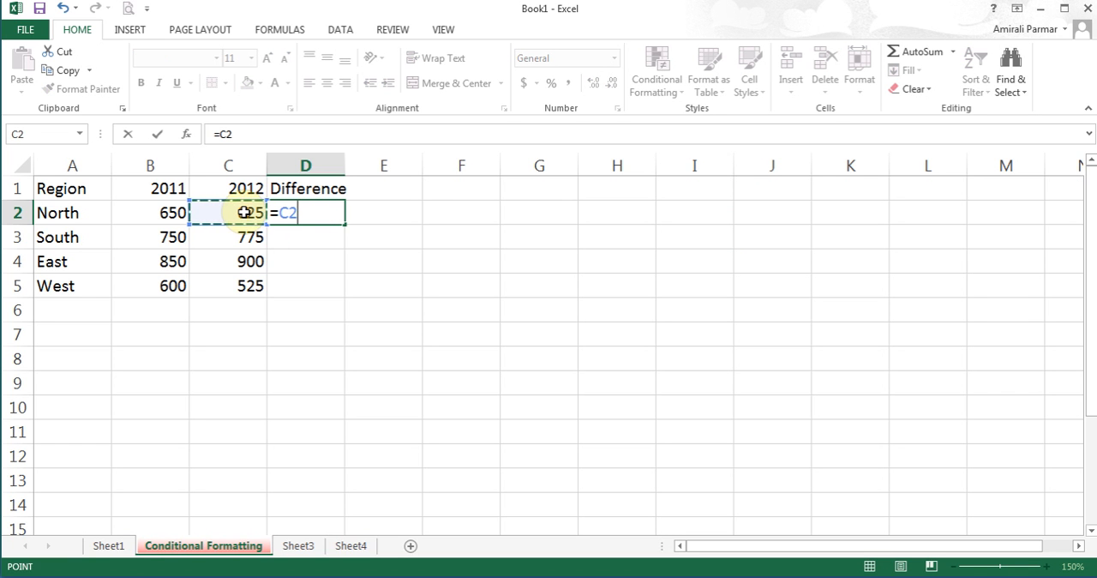
text(-)
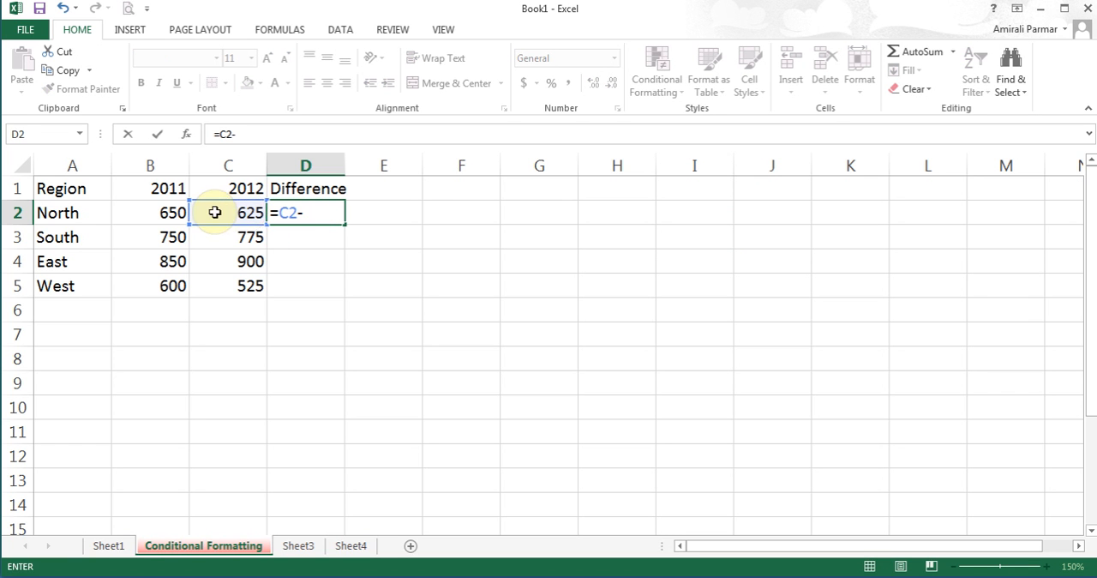
click(174, 214)
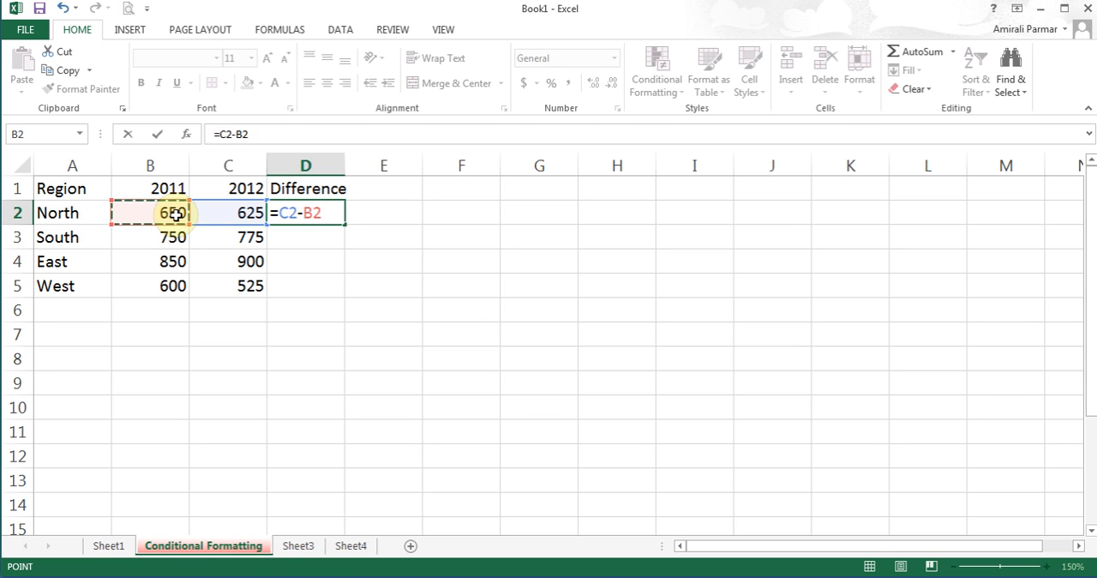
click(160, 133)
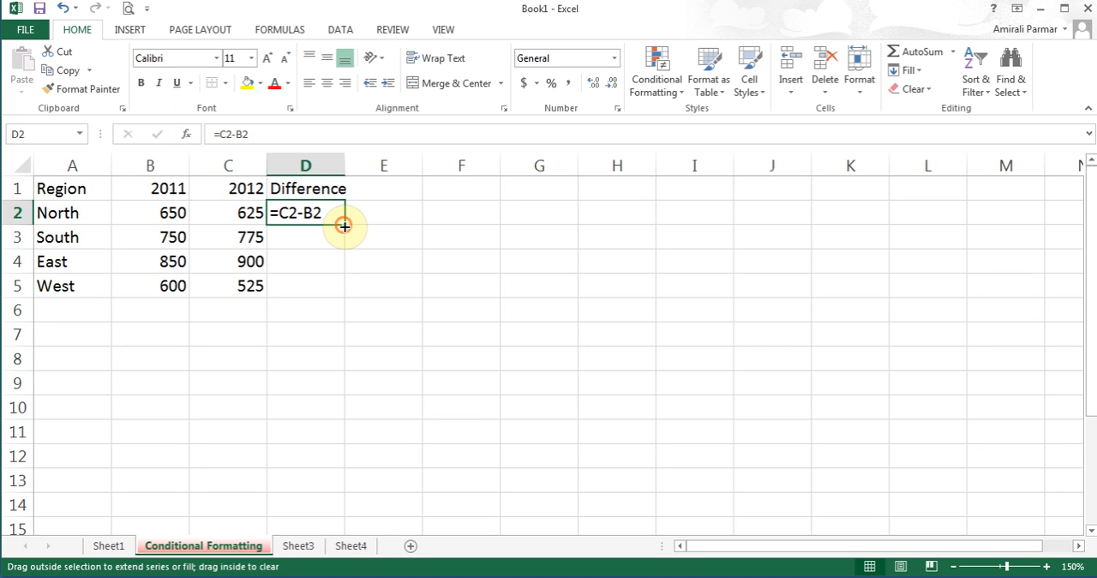
- Fill the difference formula from D2 down to D5 and look over the results in the Difference column
drag(344, 225, 339, 294)
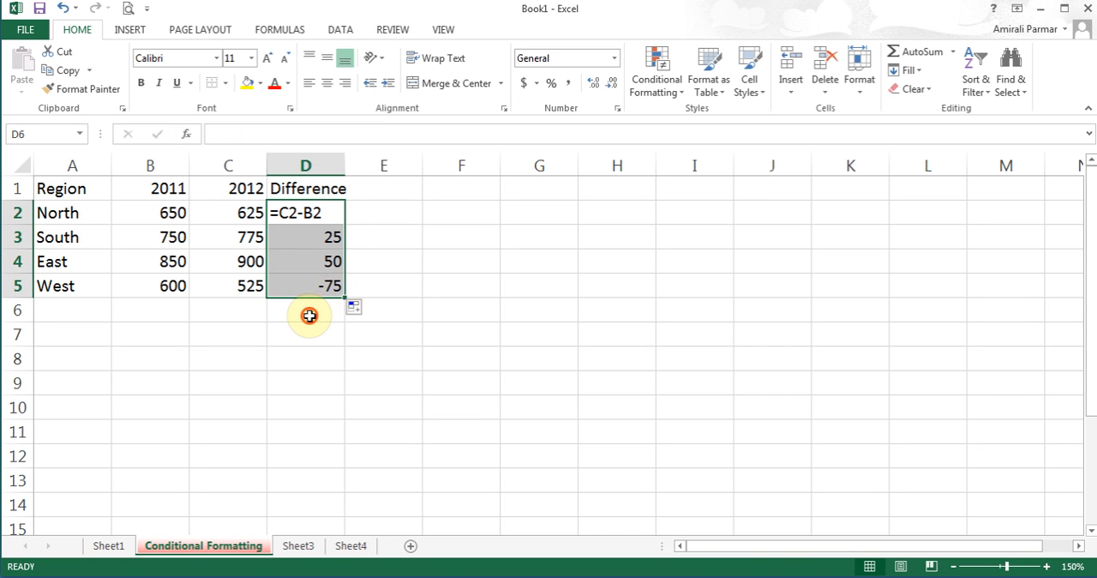
click(309, 316)
key(Up)
key(Up)
key(Up)
key(Up)
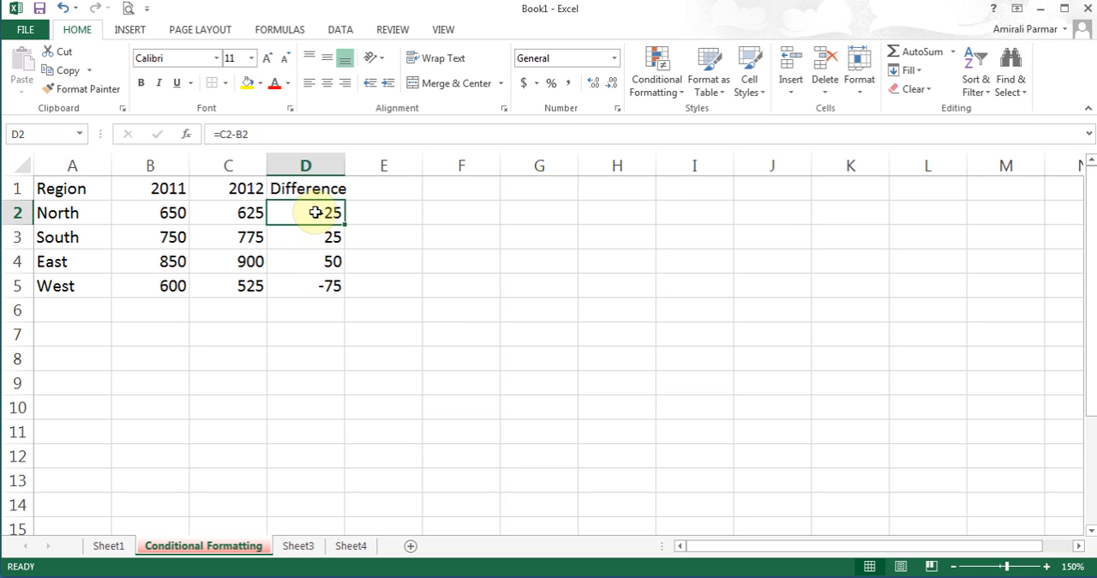
click(306, 165)
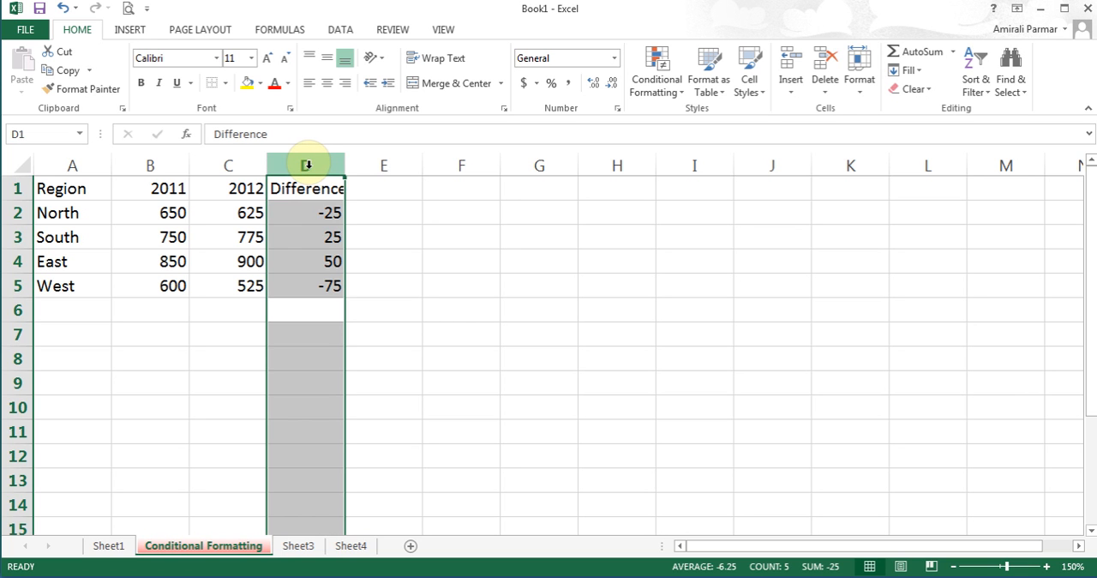
- Set up a Greater Than conditional formatting rule for D2:D5 with value 0 and Green Fill with Dark Green Text
drag(314, 216, 316, 282)
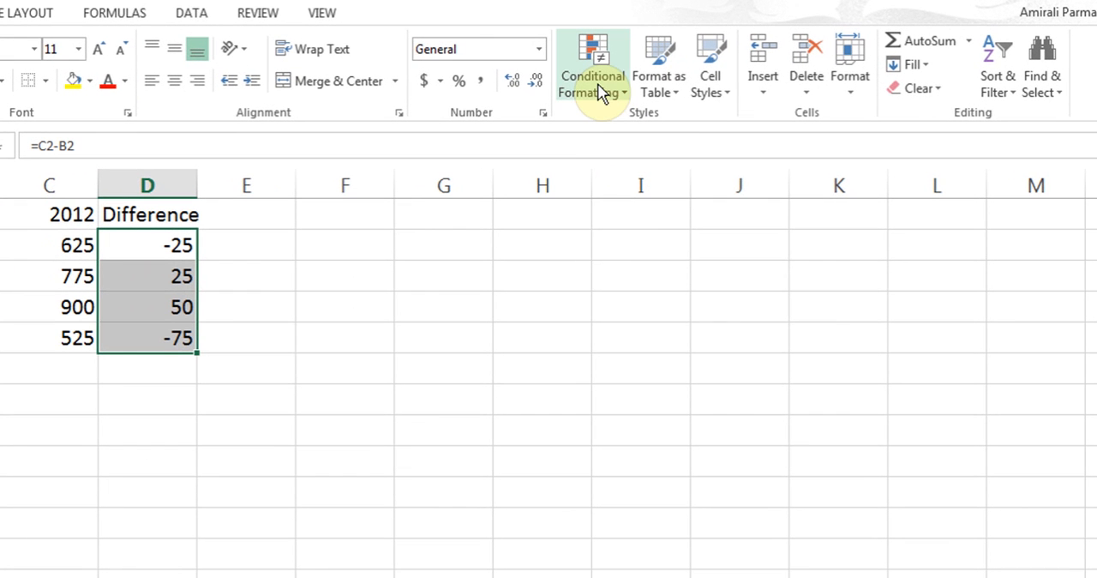
click(597, 91)
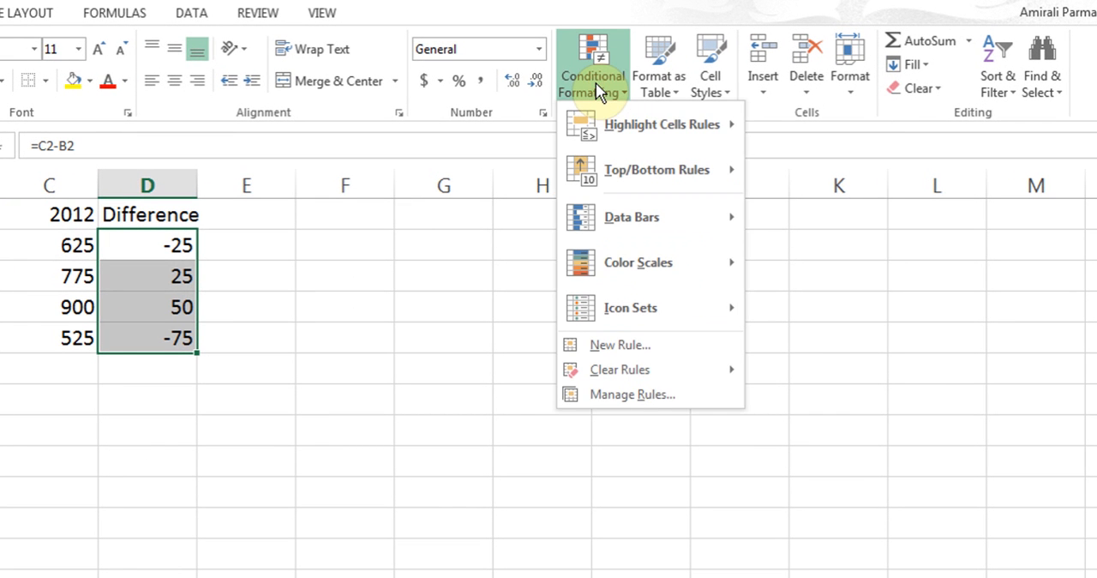
mouse_move(622, 129)
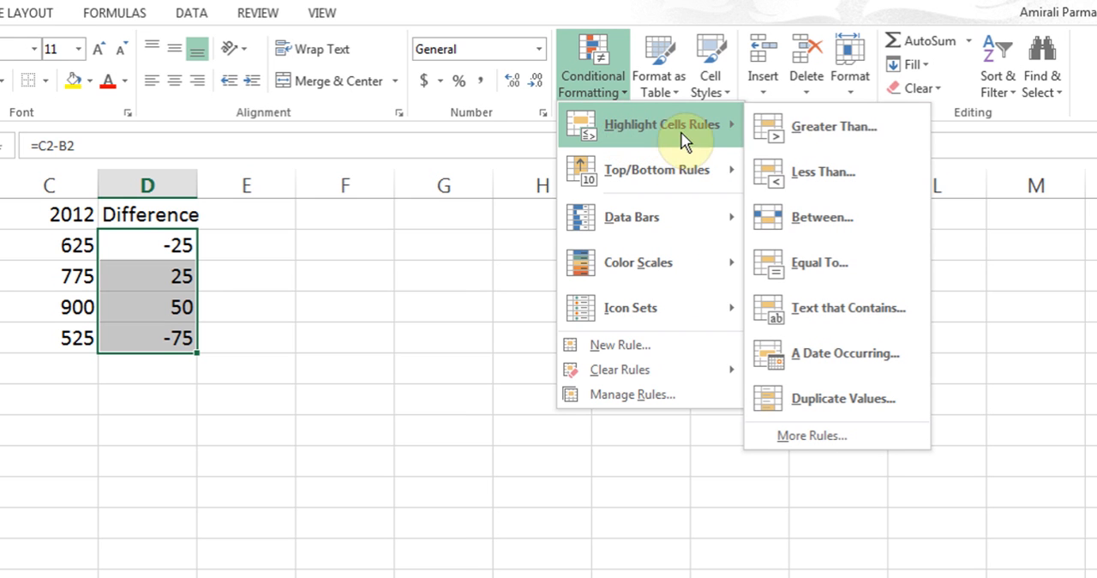
click(863, 144)
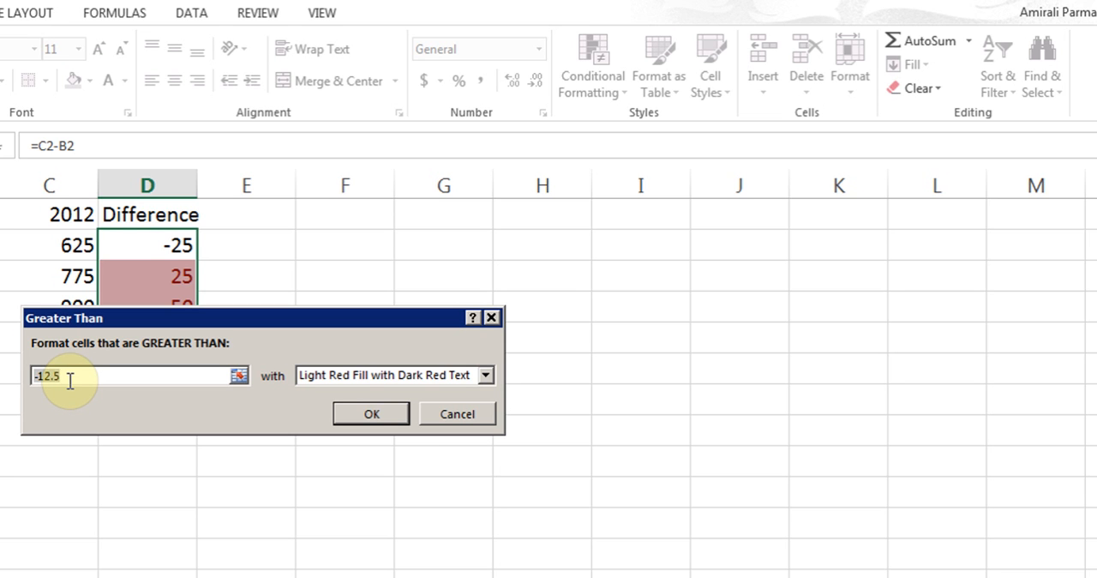
text(0)
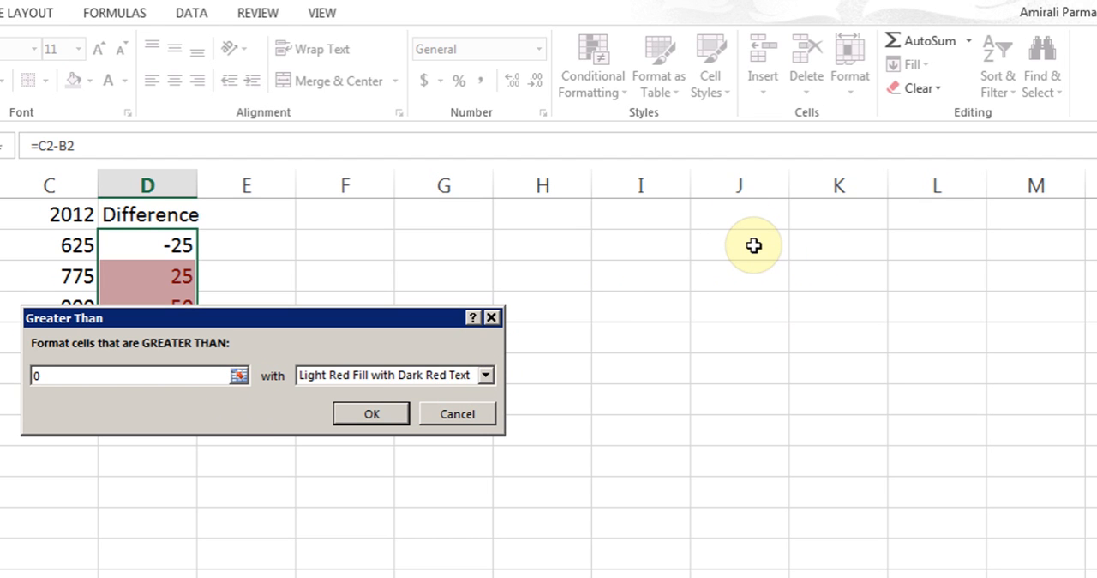
click(486, 375)
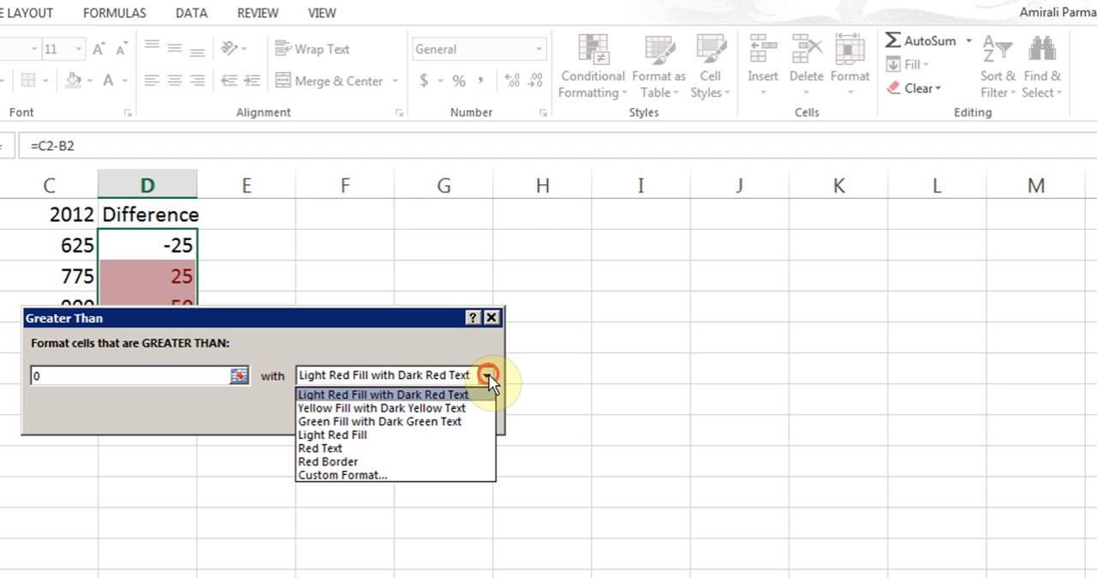
click(415, 422)
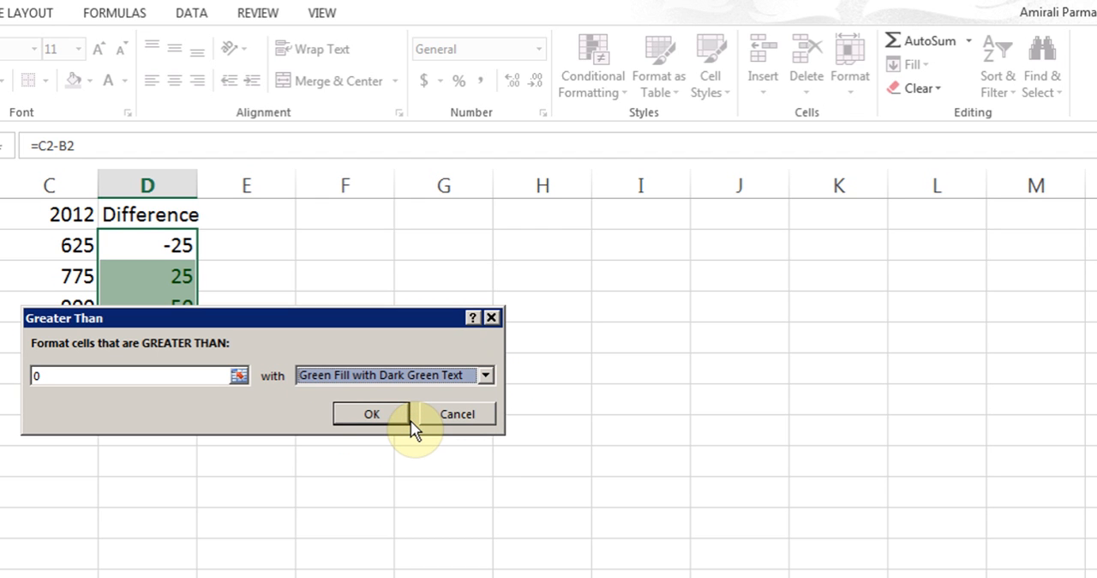
- Switch the Greater Than rule to a custom format with standard green font color and apply it
click(485, 376)
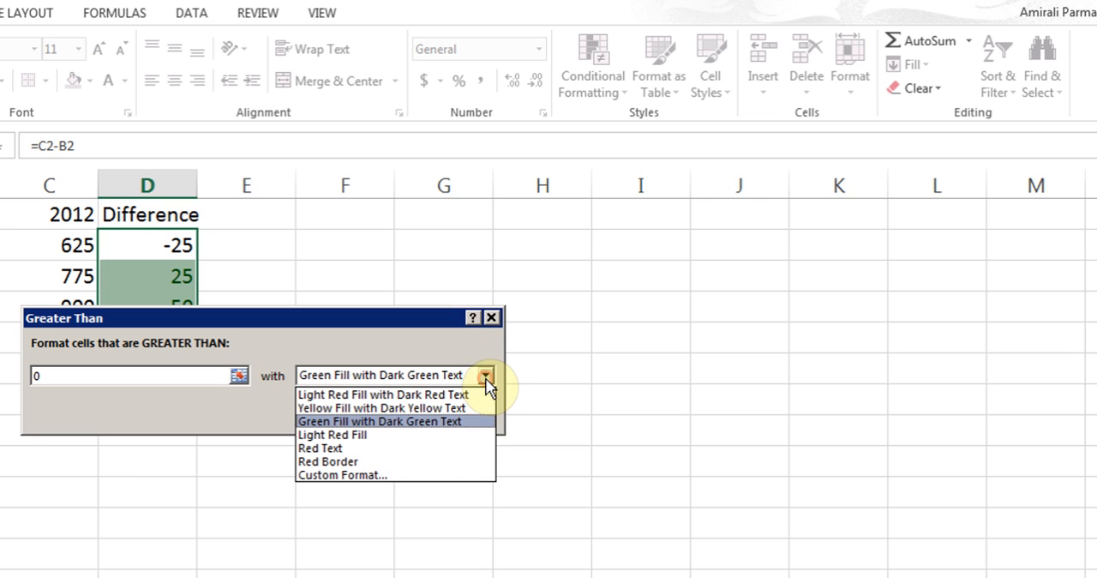
click(348, 477)
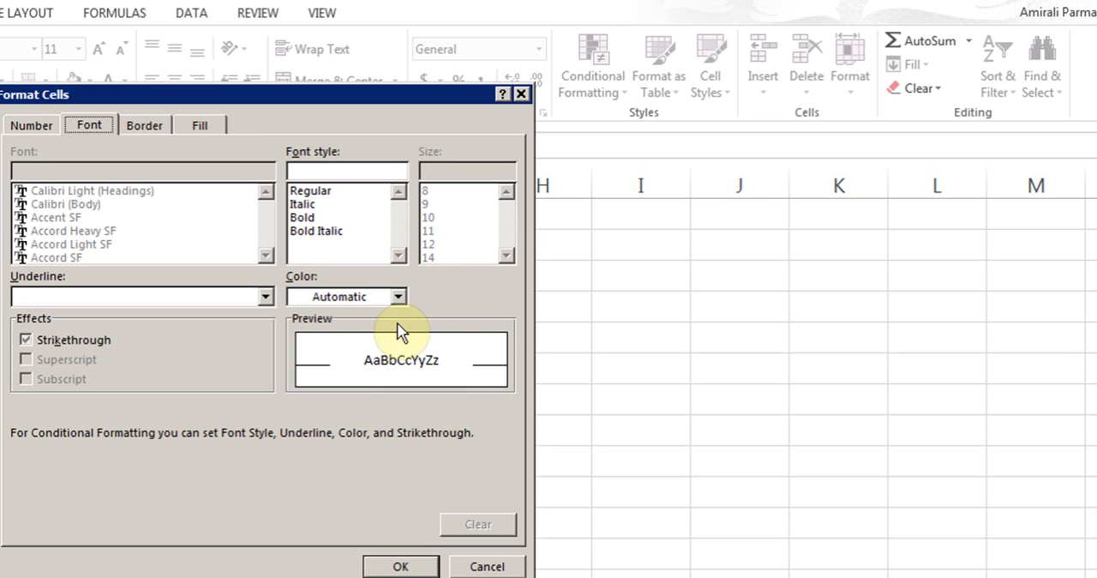
click(397, 297)
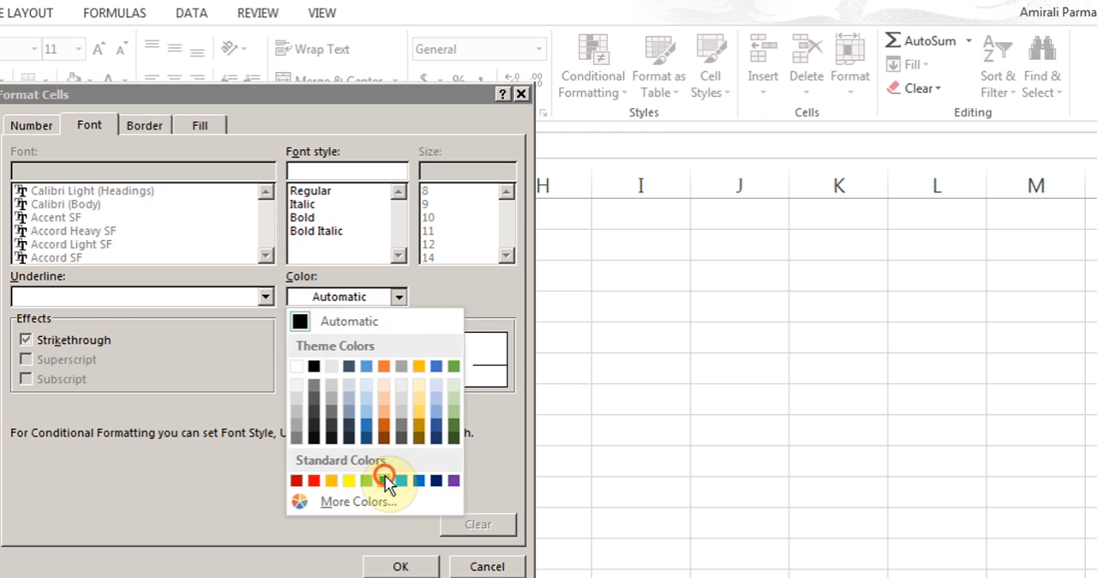
click(383, 475)
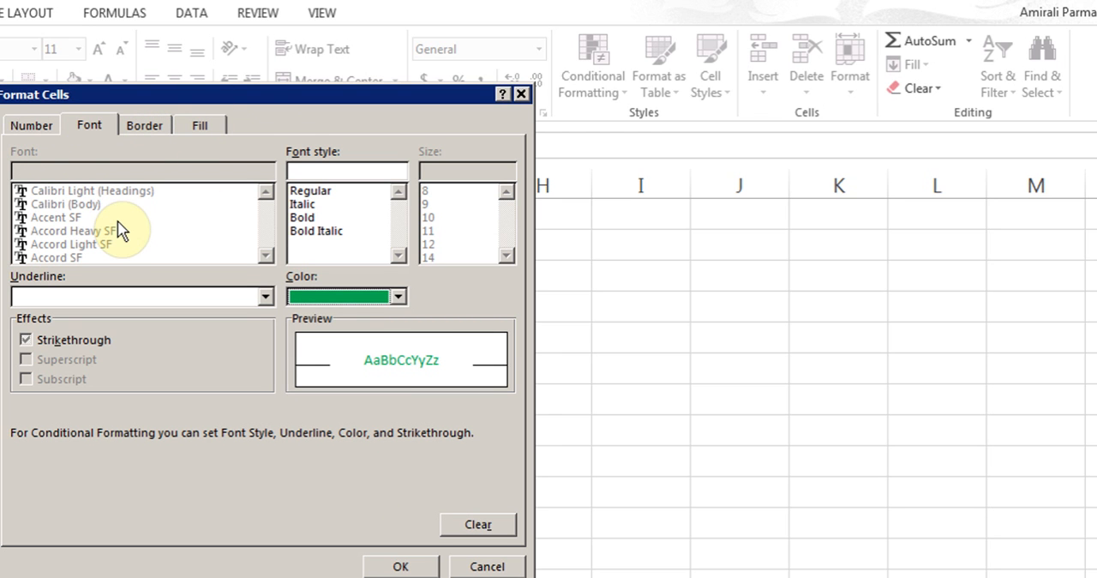
click(401, 566)
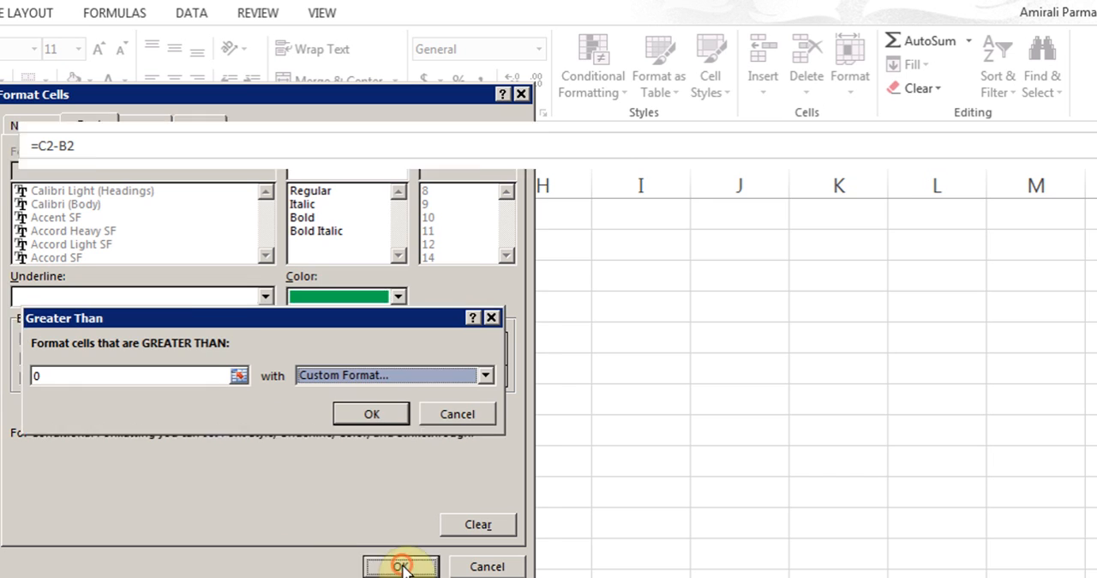
click(364, 413)
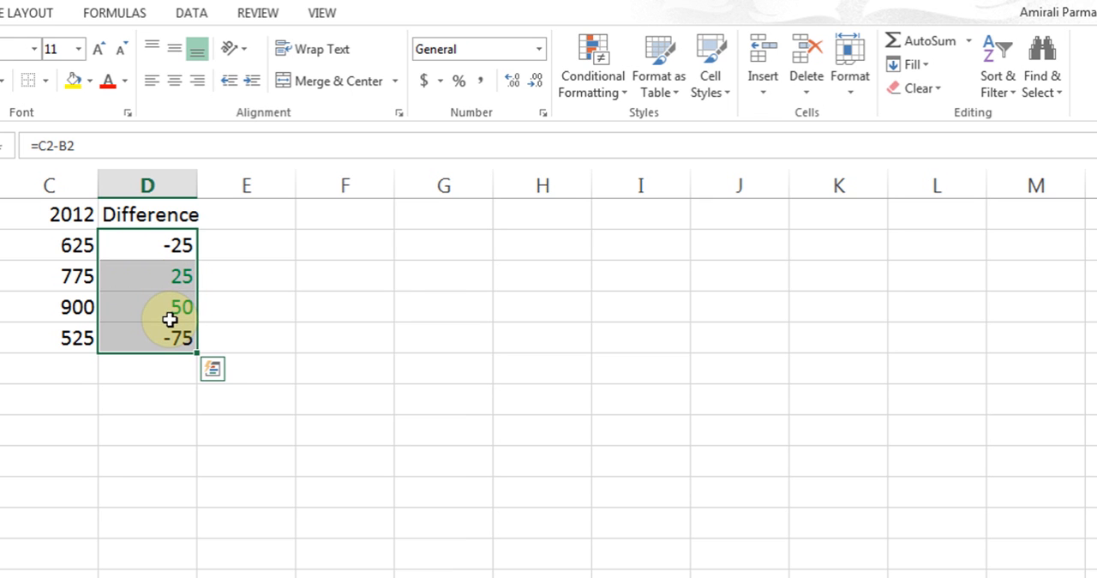
- Set up a Less Than conditional formatting rule for D2:D5 with the value 0
click(607, 92)
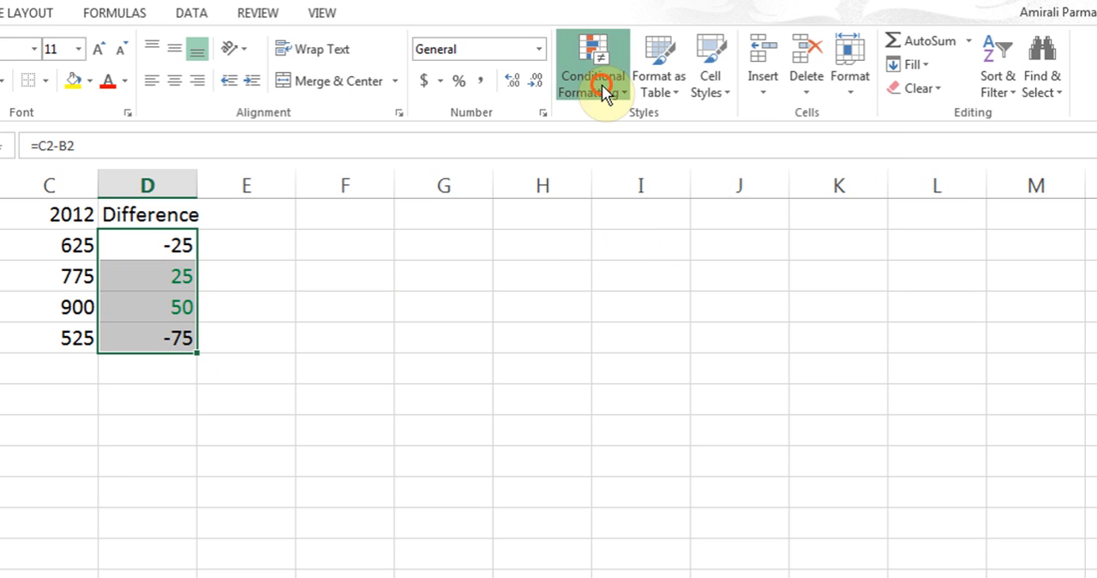
mouse_move(612, 142)
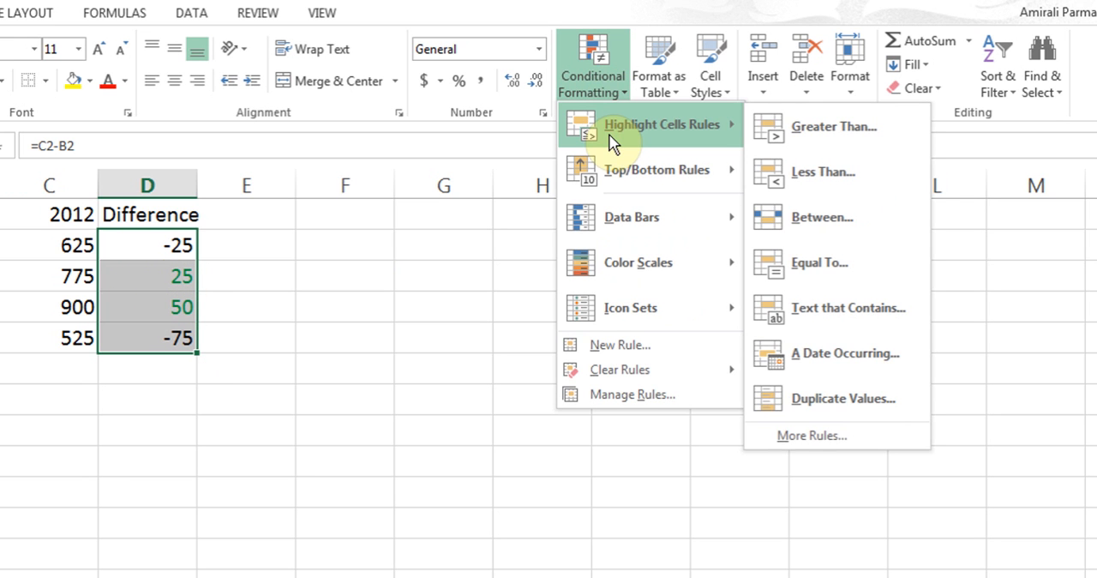
click(823, 171)
double_click(165, 377)
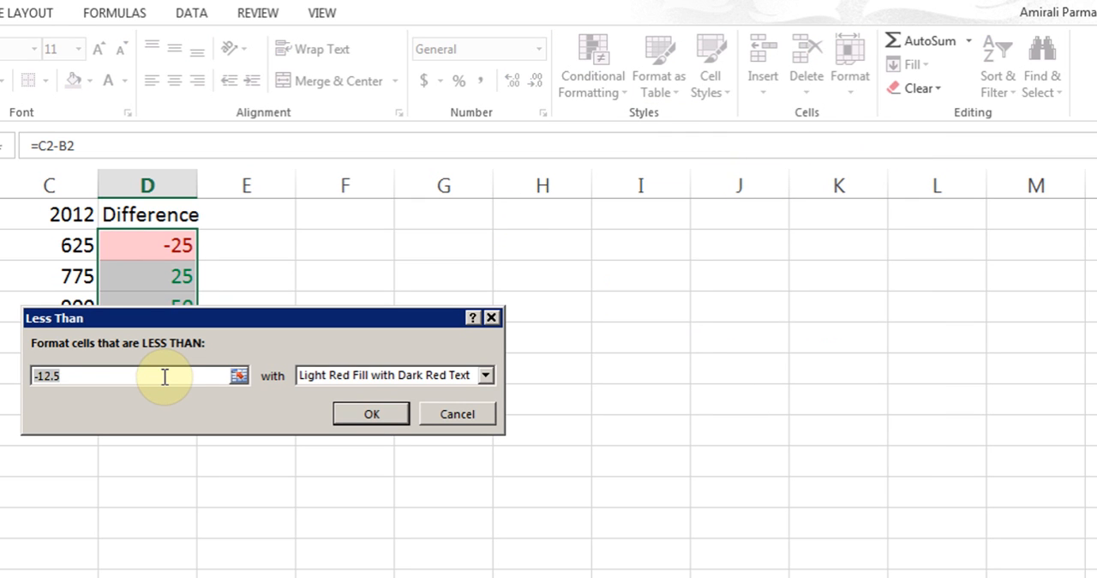
text(0)
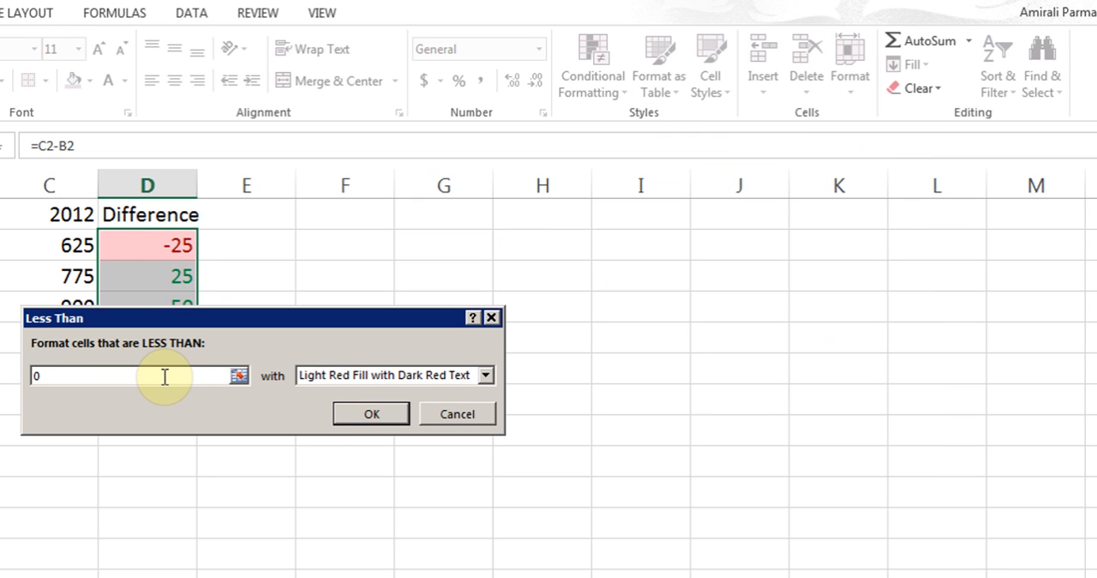
- Give the Less Than rule a custom format with the standard red font color and apply it
click(486, 375)
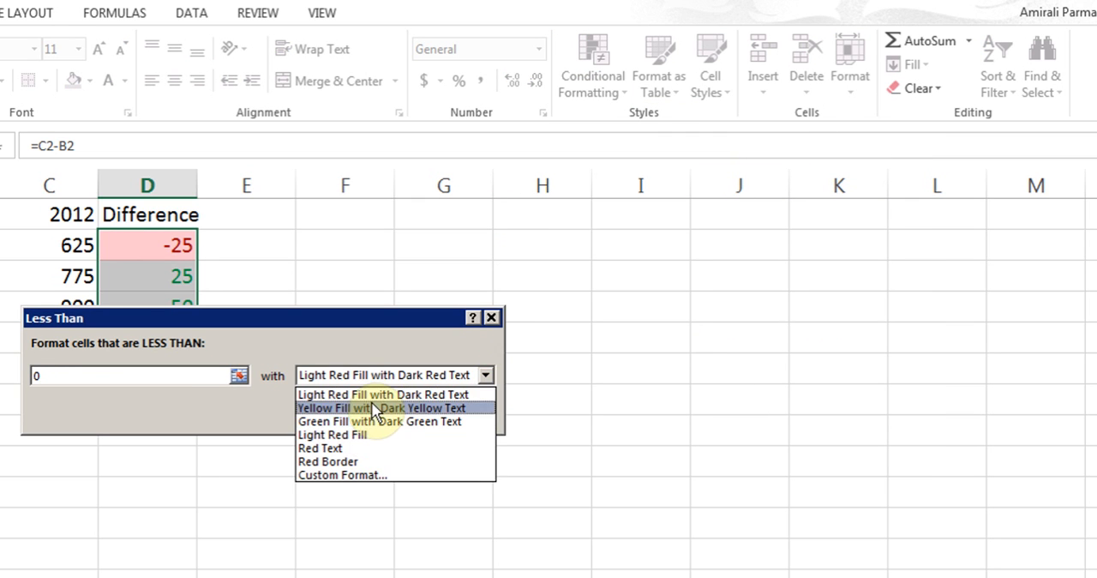
click(347, 475)
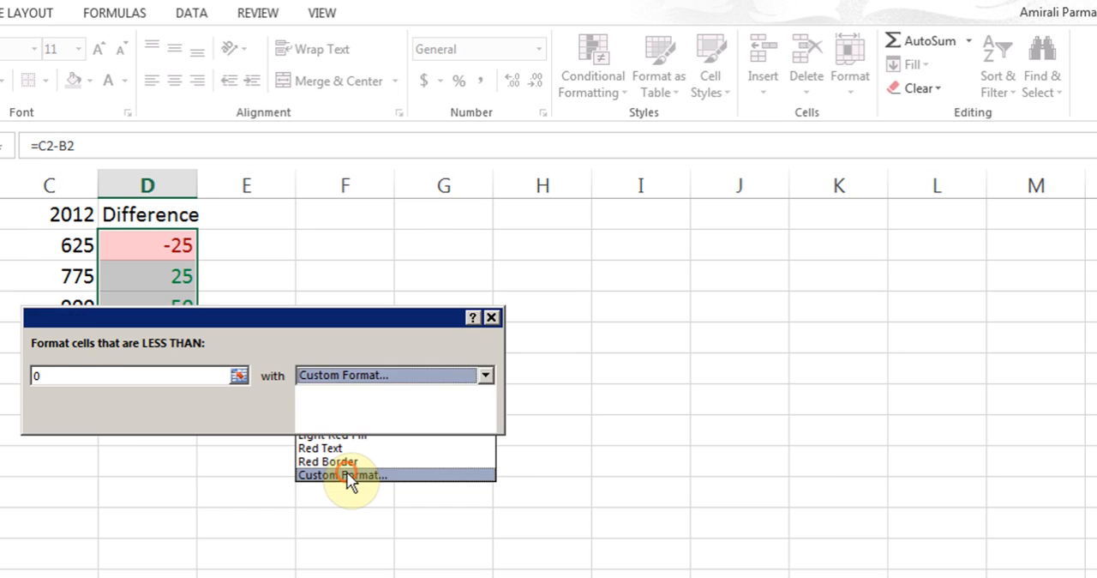
click(399, 297)
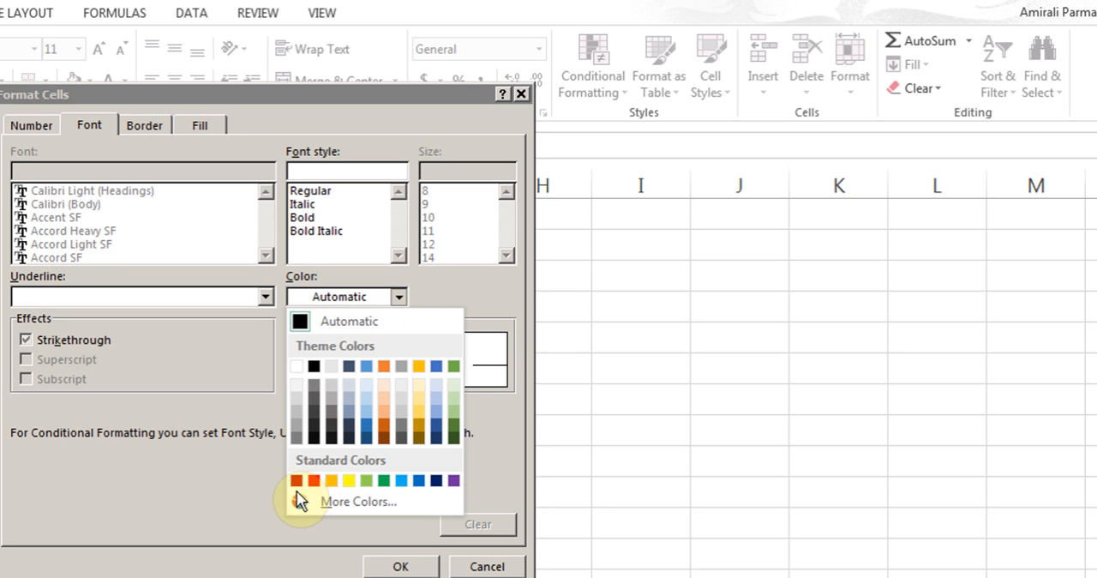
click(316, 480)
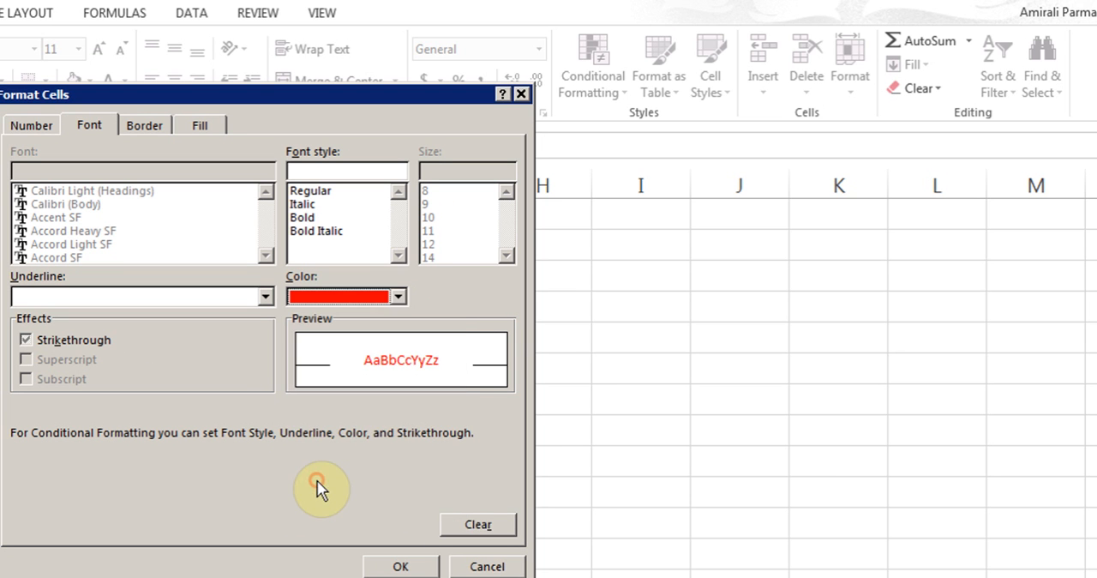
click(401, 563)
click(372, 415)
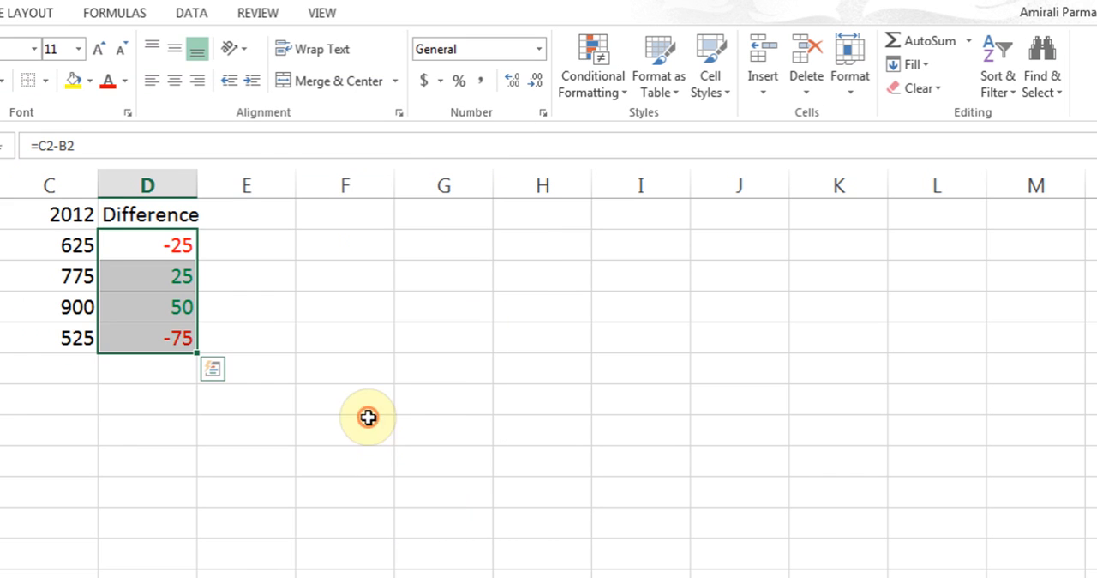
click(256, 296)
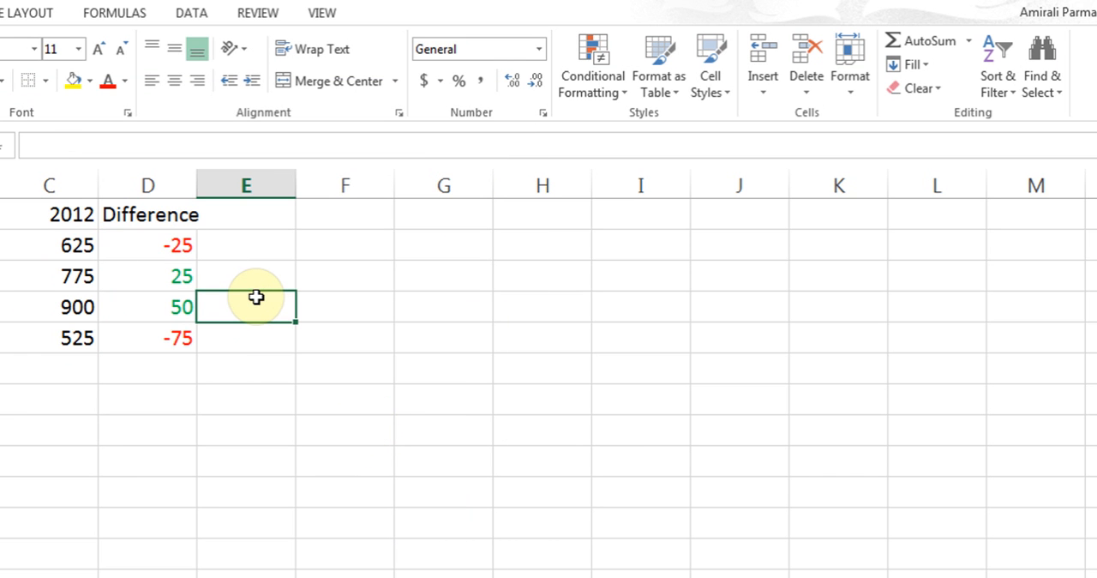
- Change North's 2012 value in cell C2 to 725
click(67, 248)
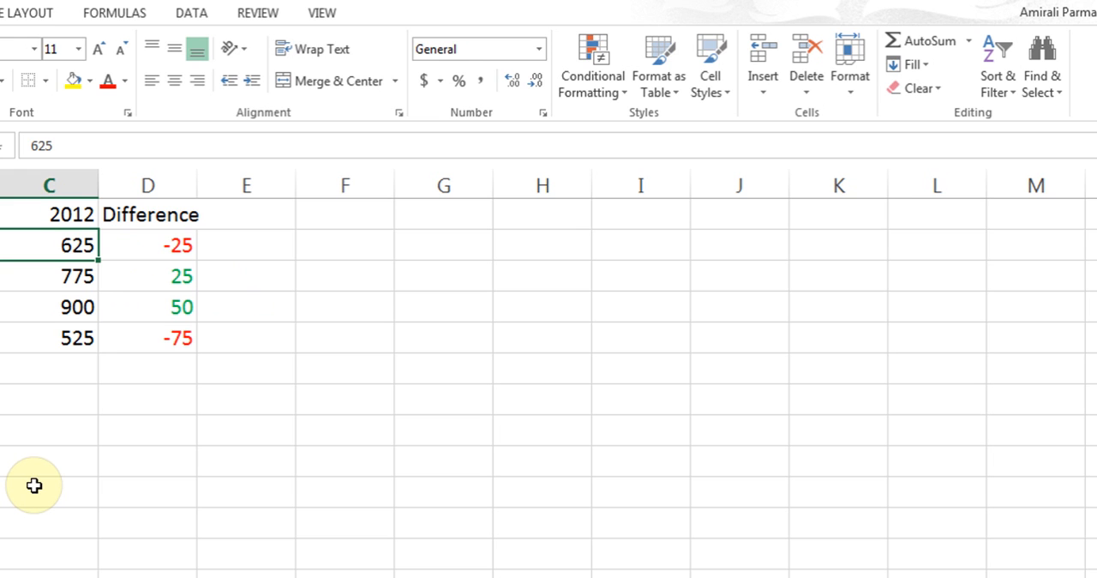
text(725)
key(Return)
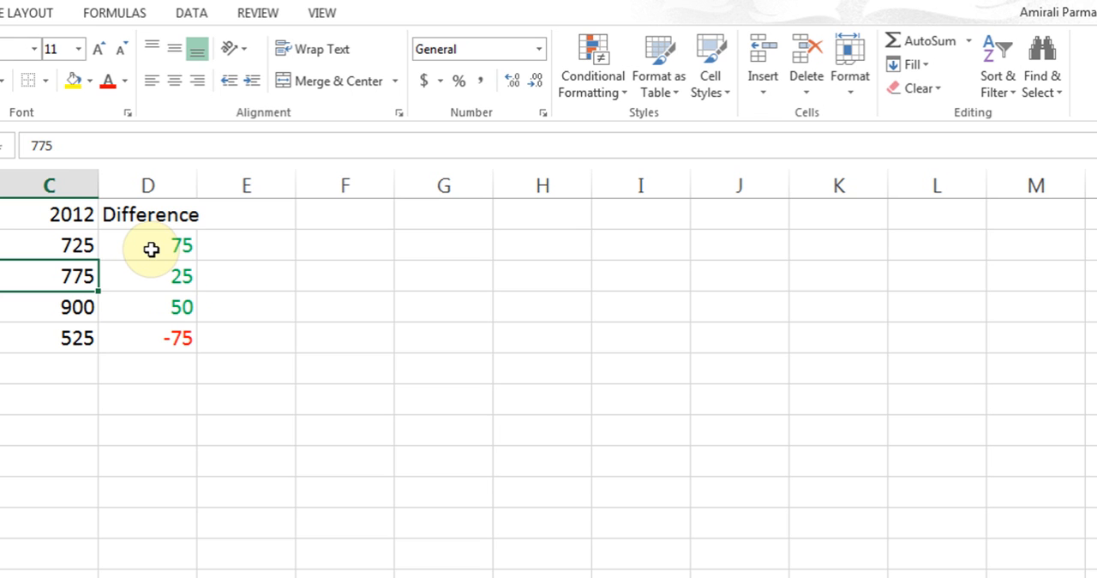
- Apply the black-rimmed green, yellow and red traffic light icon set to the differences in D2:D5
drag(151, 250, 151, 329)
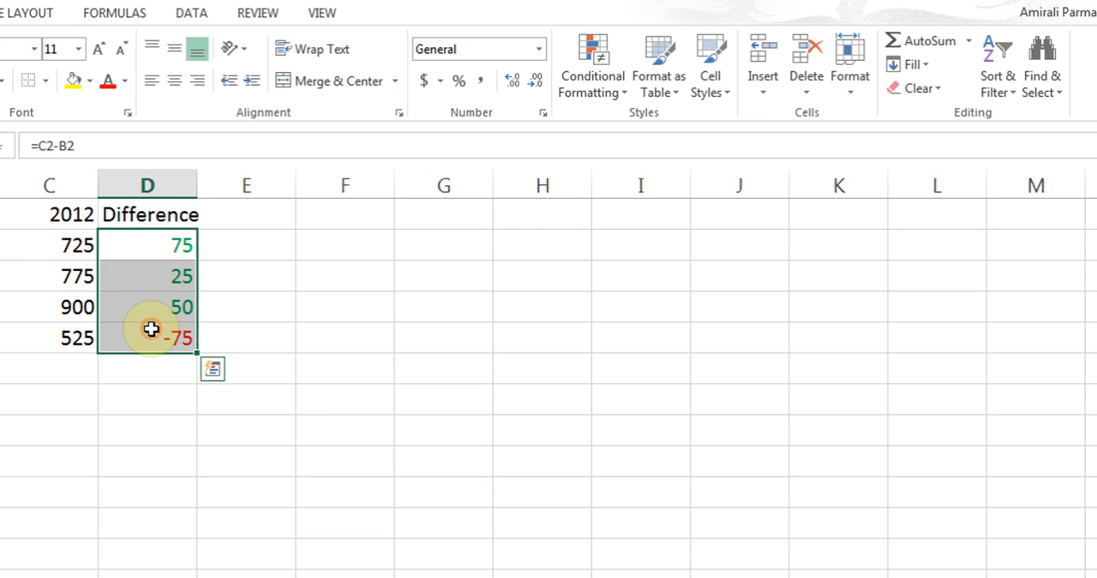
click(598, 92)
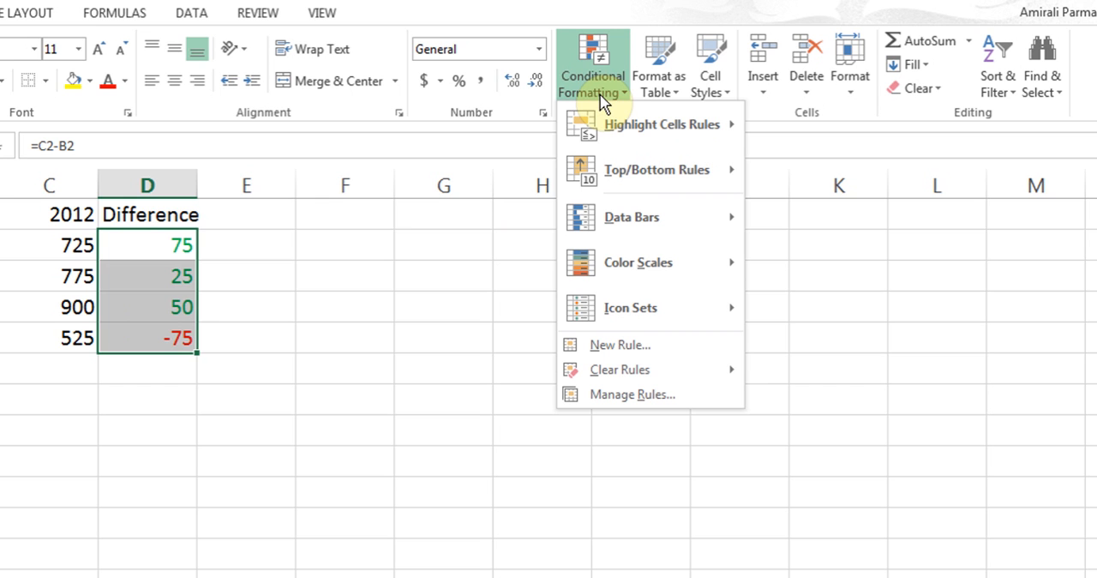
mouse_move(643, 305)
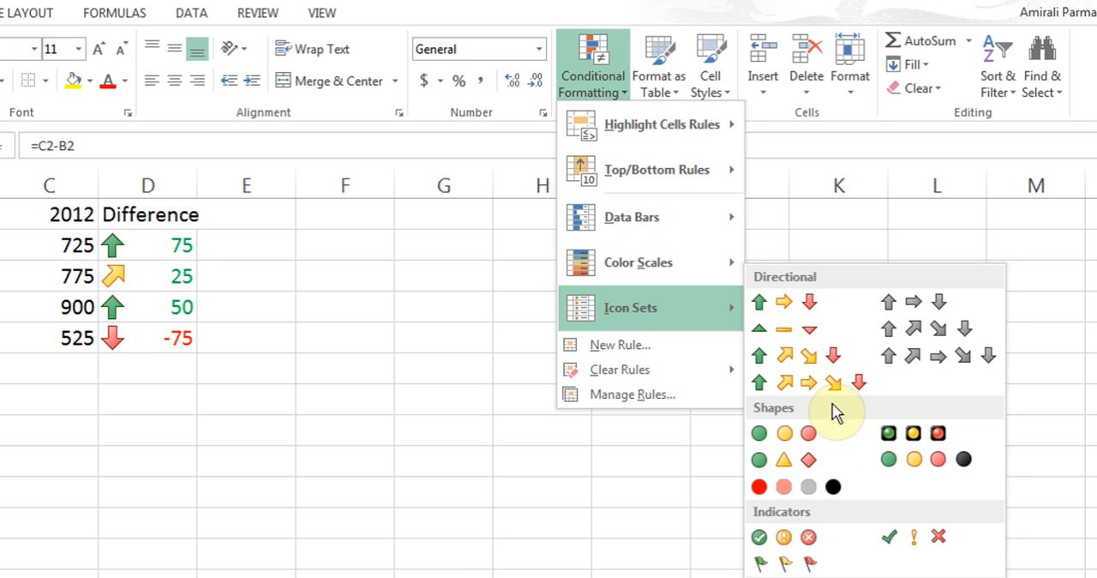
click(897, 437)
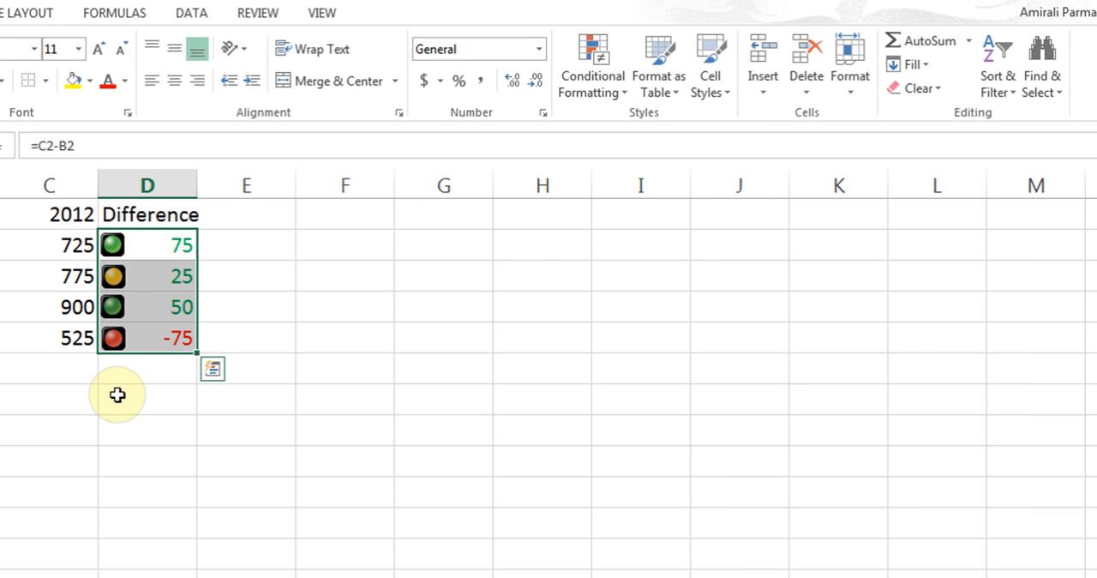
- Clear all conditional formatting rules from the selected cells D2:D5
click(602, 96)
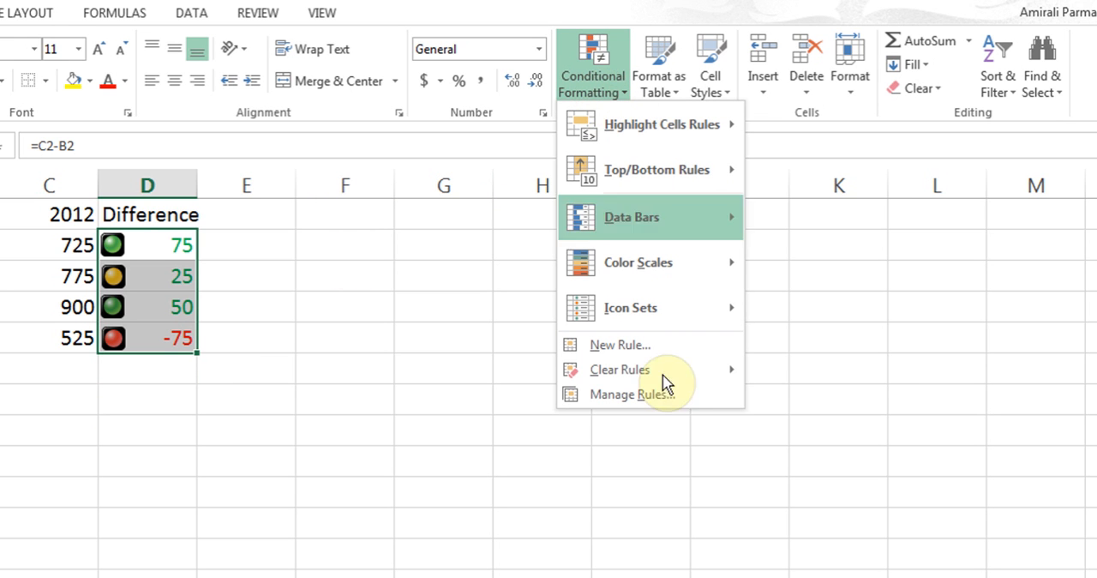
mouse_move(632, 372)
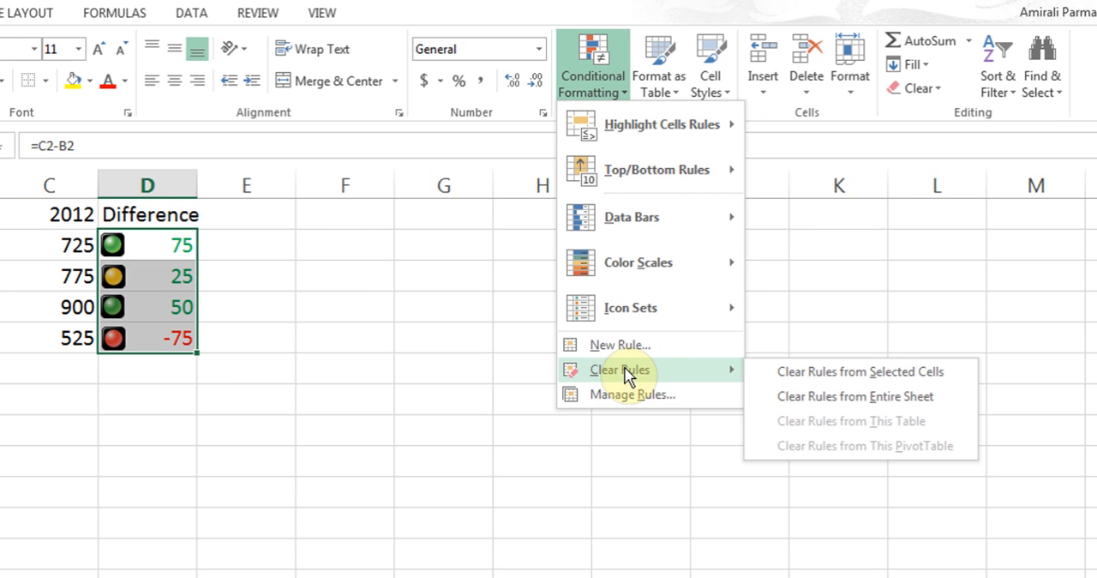
click(822, 373)
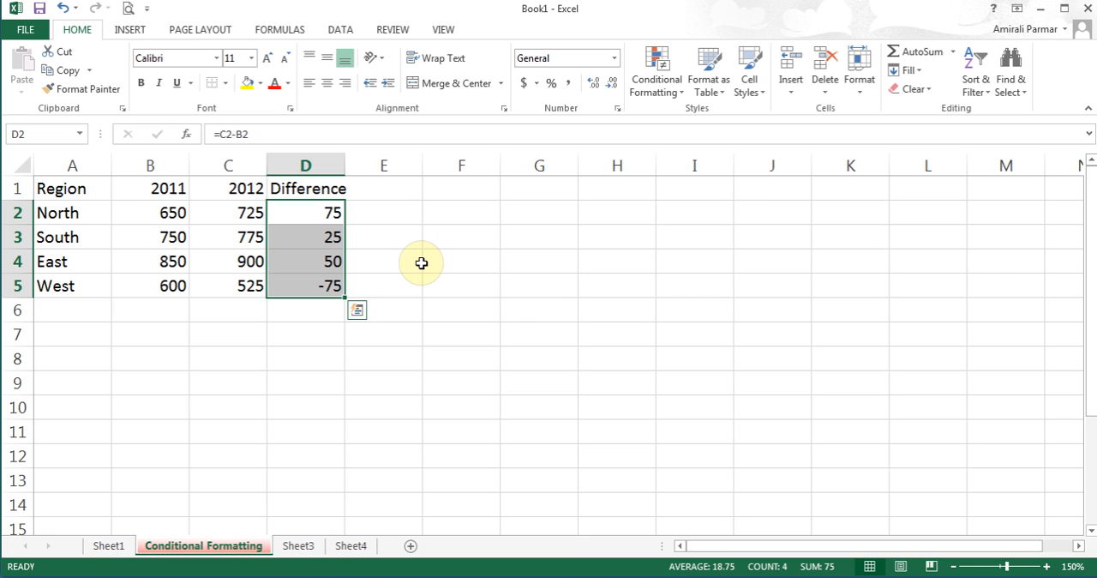
- Add an Equal To rule on column A that formats cells containing East with Yellow Fill with Dark Yellow Text
click(72, 166)
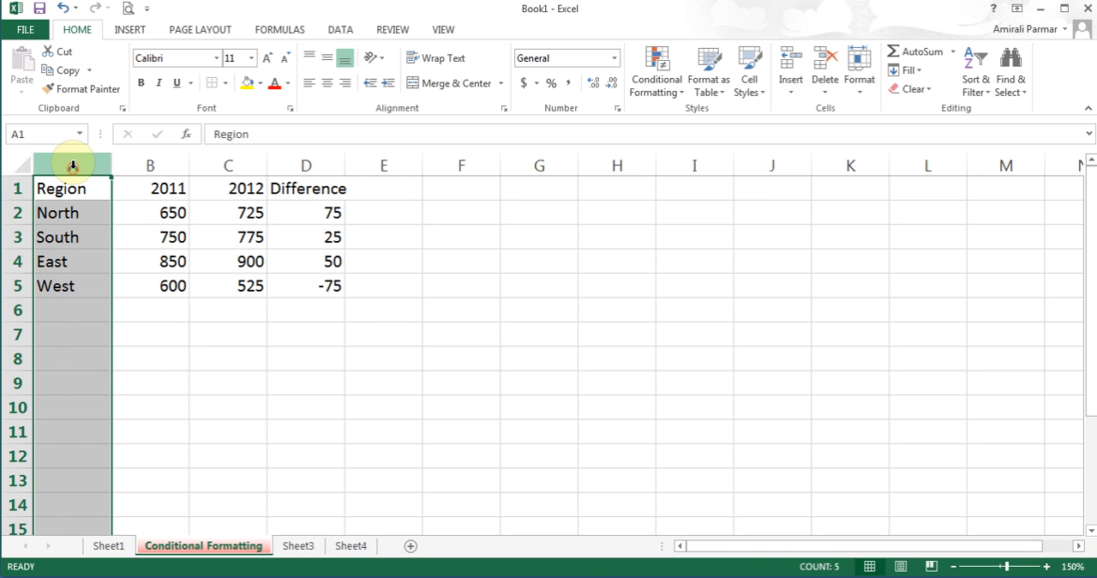
click(650, 91)
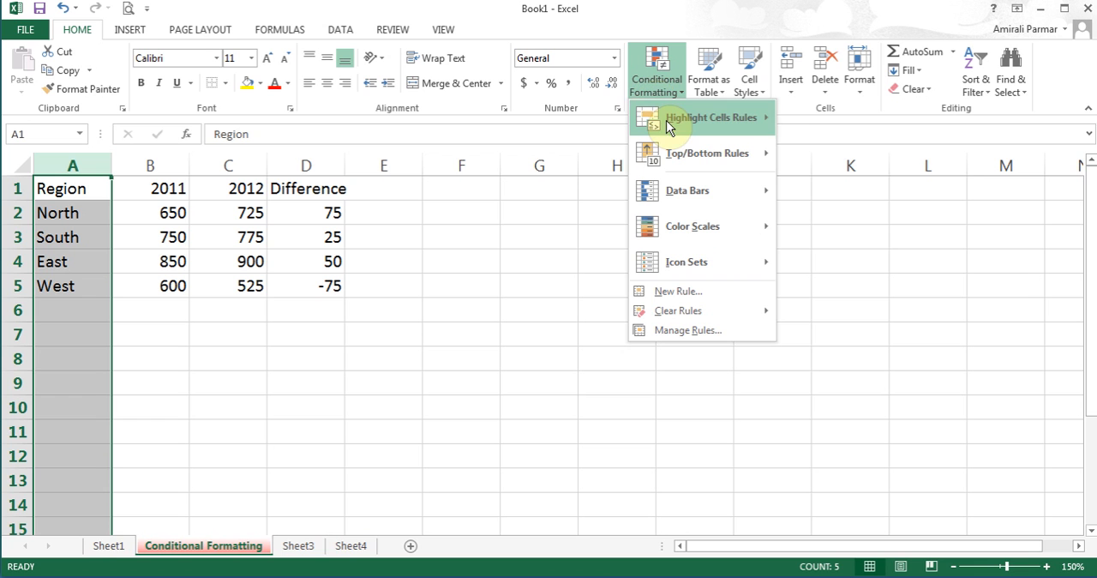
mouse_move(666, 120)
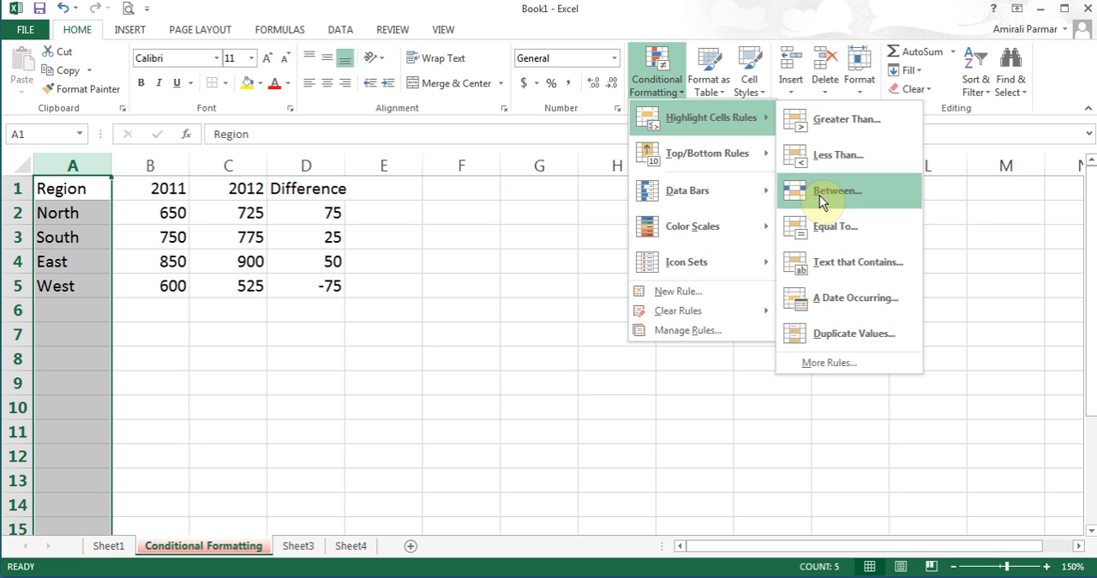
click(828, 232)
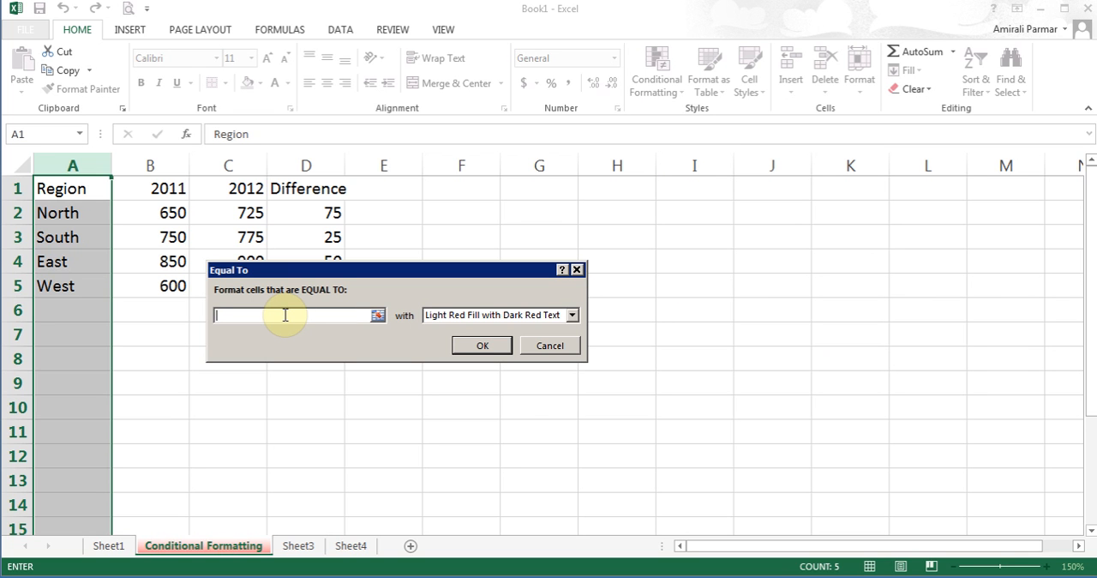
text(East)
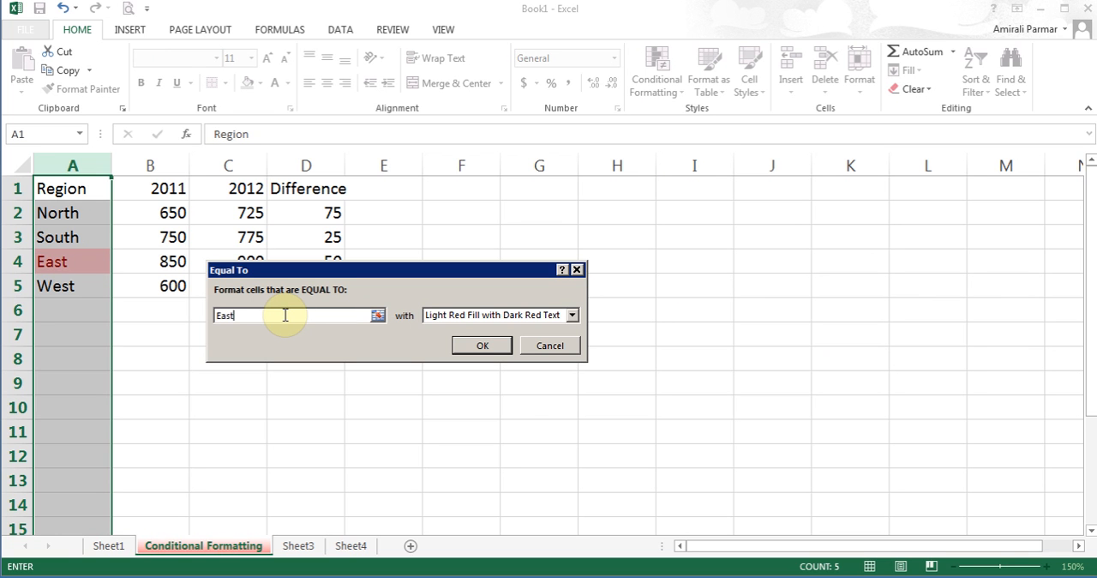
click(572, 315)
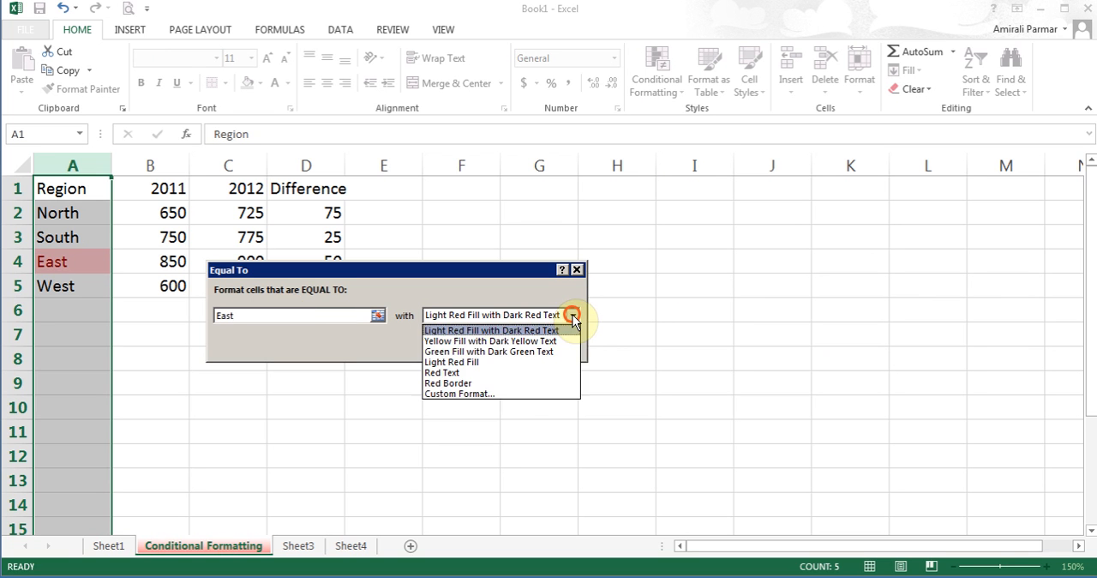
click(529, 341)
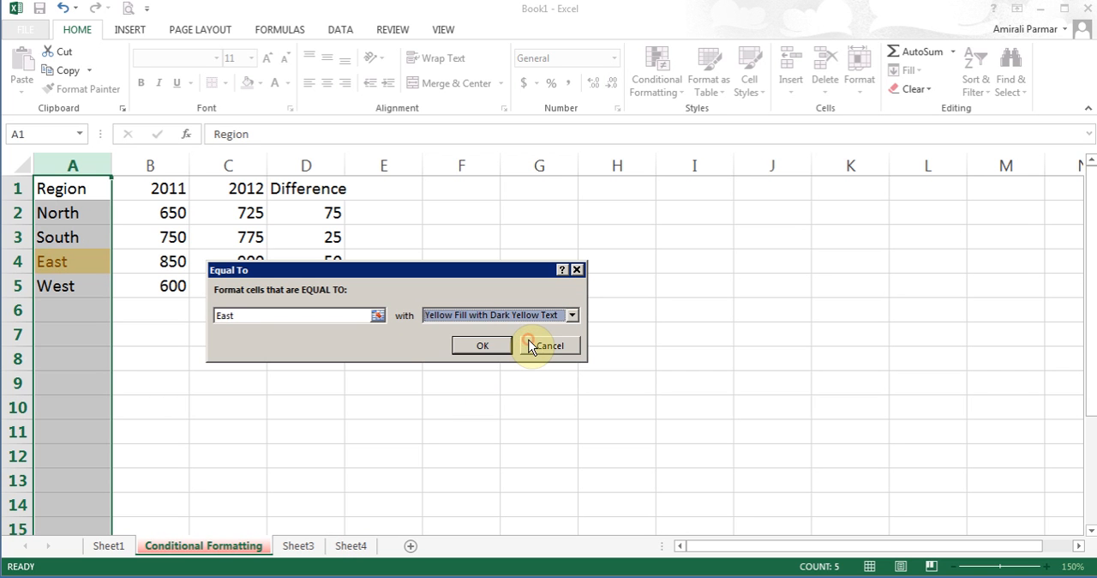
click(485, 345)
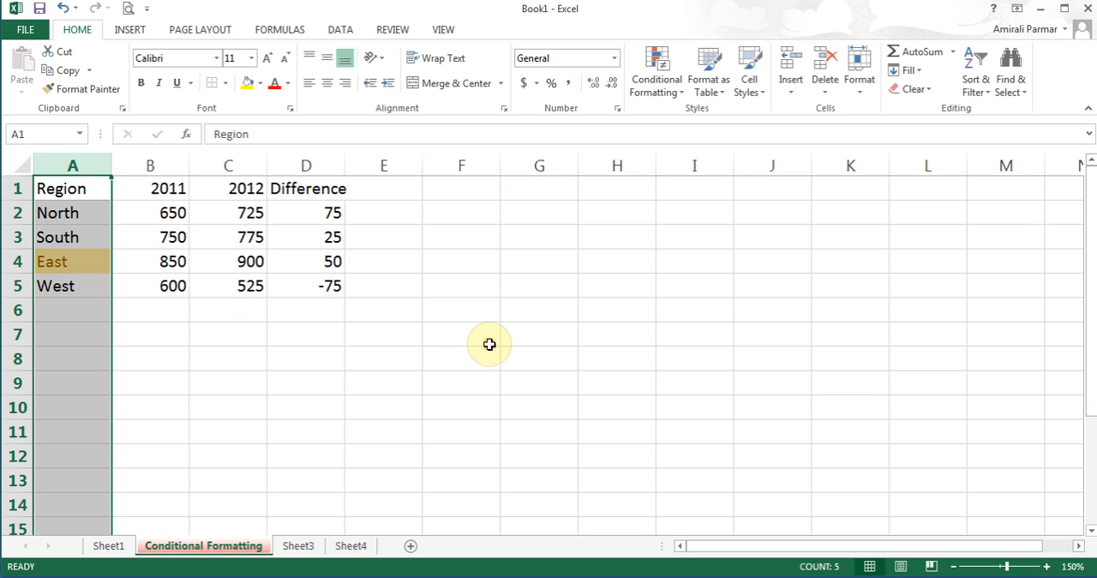
click(86, 314)
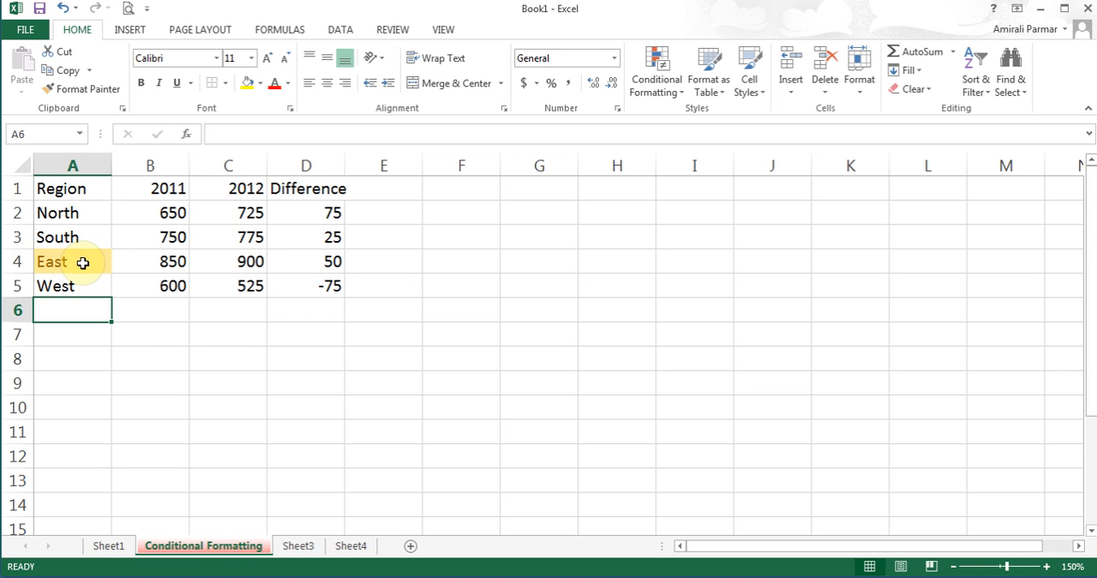
- Enter East in cell A7 to test the Equal To rule on column A
click(66, 332)
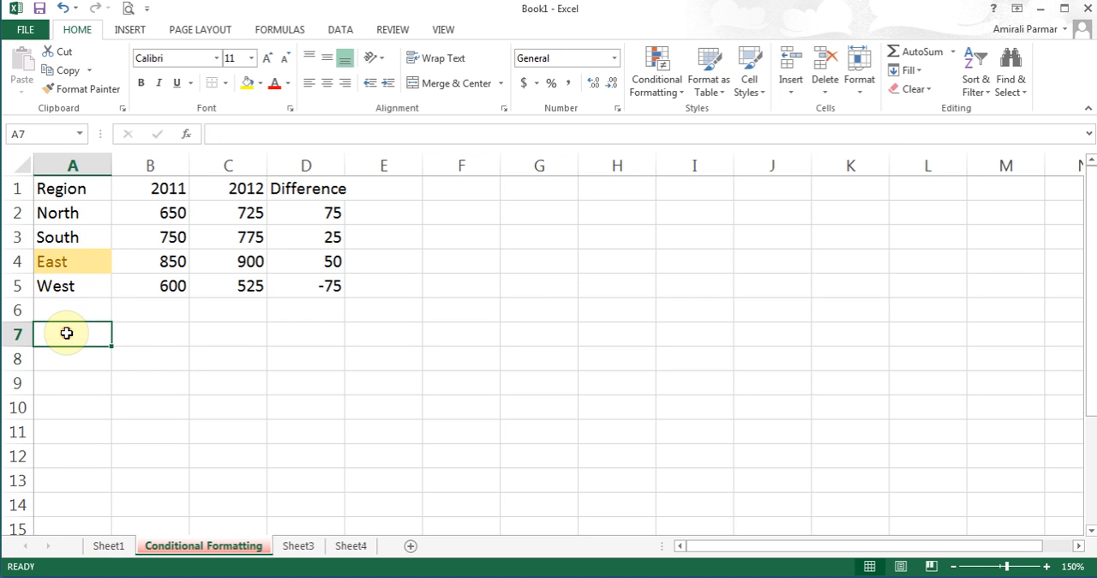
text(East)
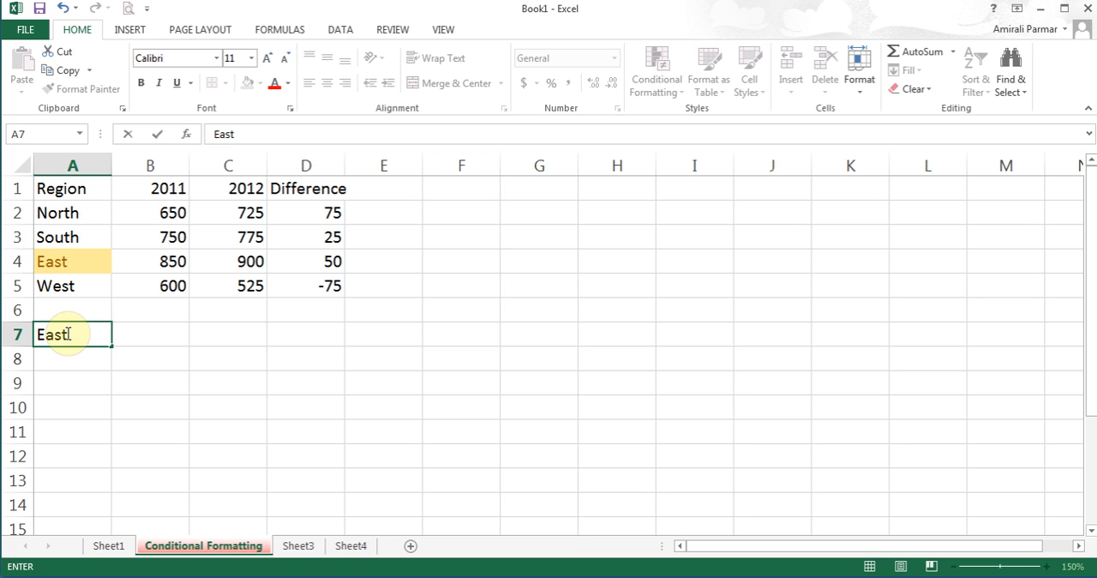
key(Return)
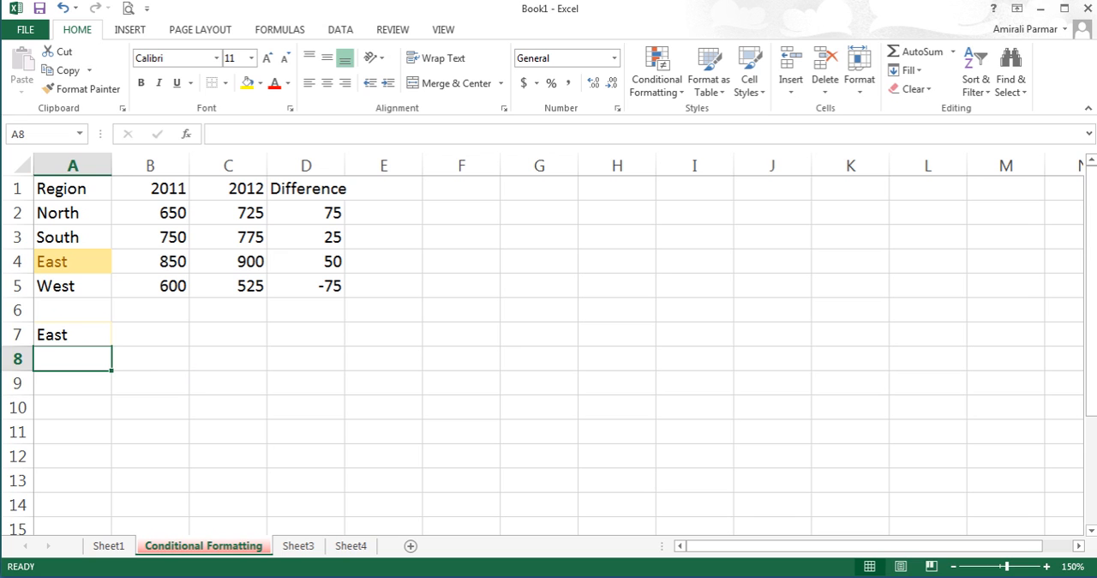
click(952, 576)
click(951, 577)
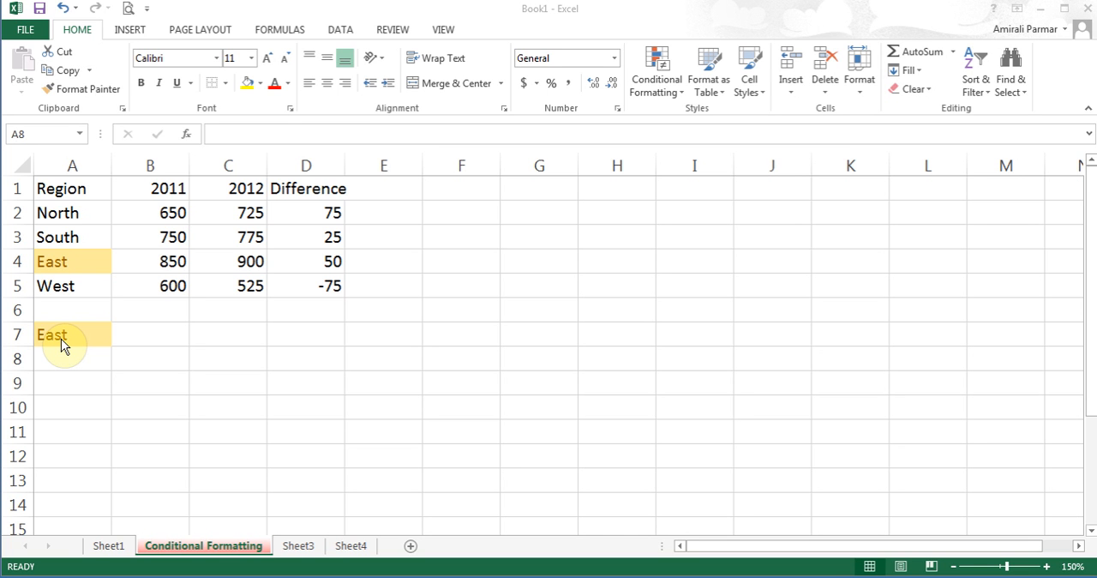
- Format A1:D5 as a table with headers, using the Medium style with an orange header and grey banded rows
click(79, 189)
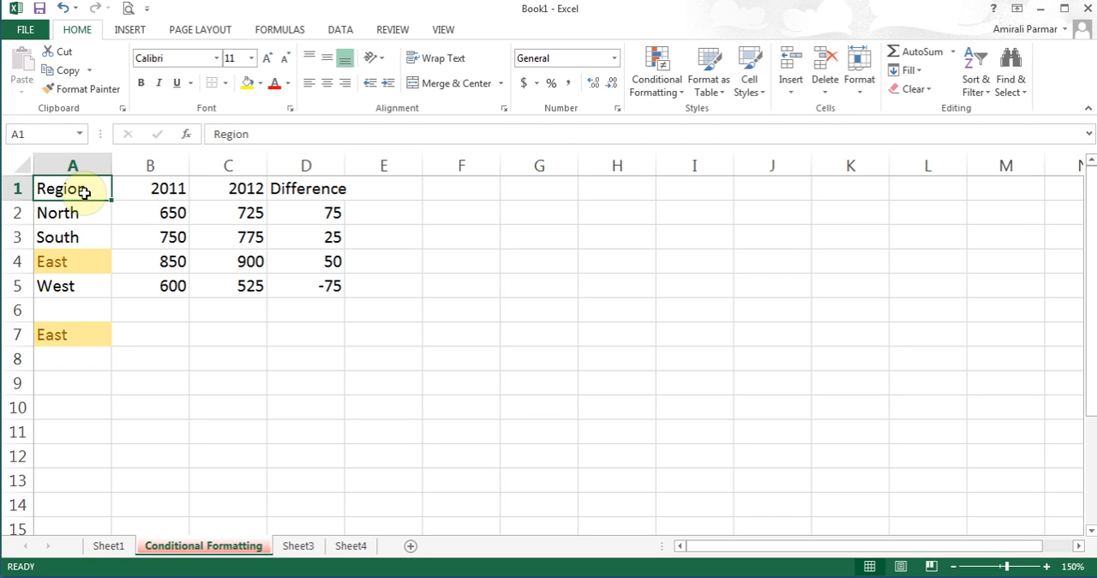
drag(84, 192, 311, 275)
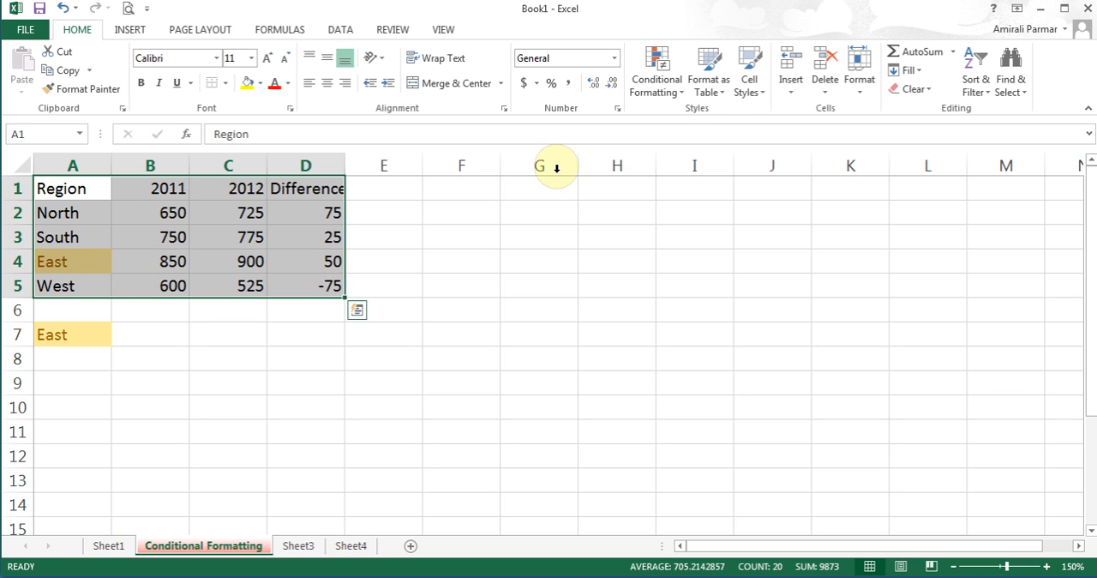
click(719, 91)
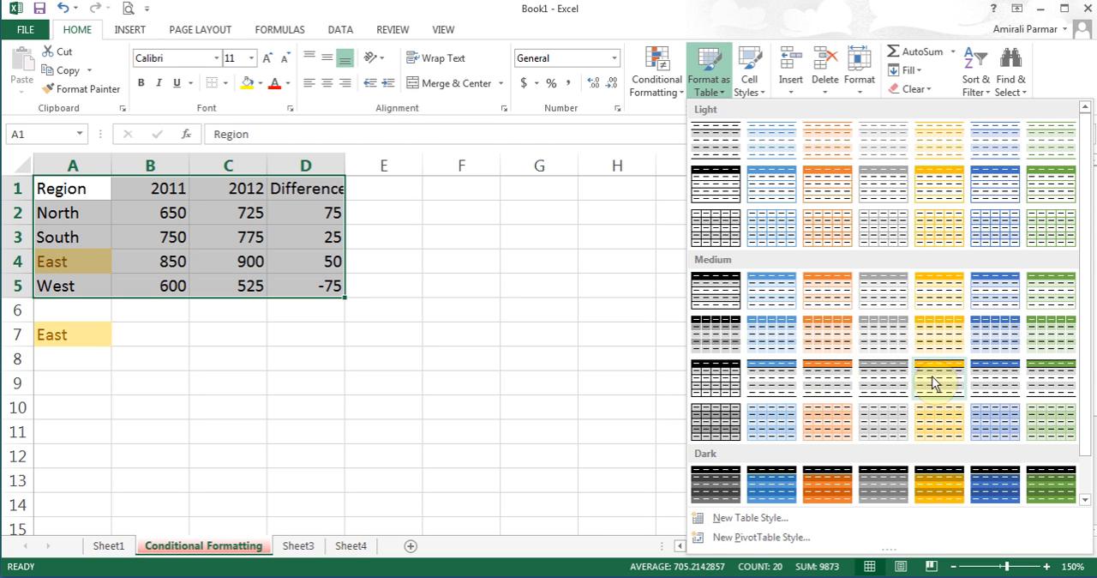
click(840, 387)
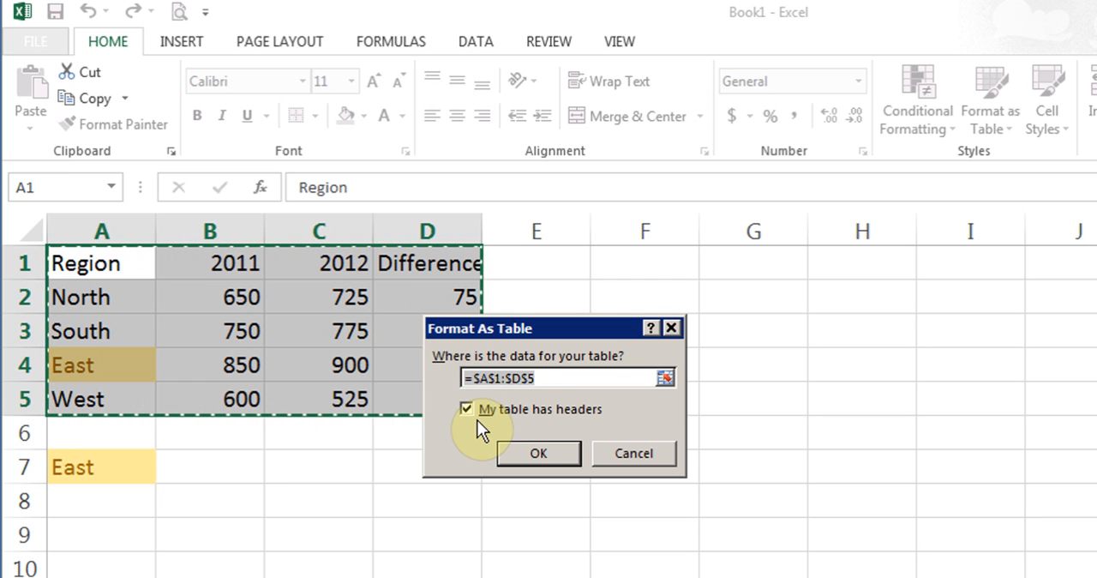
click(556, 450)
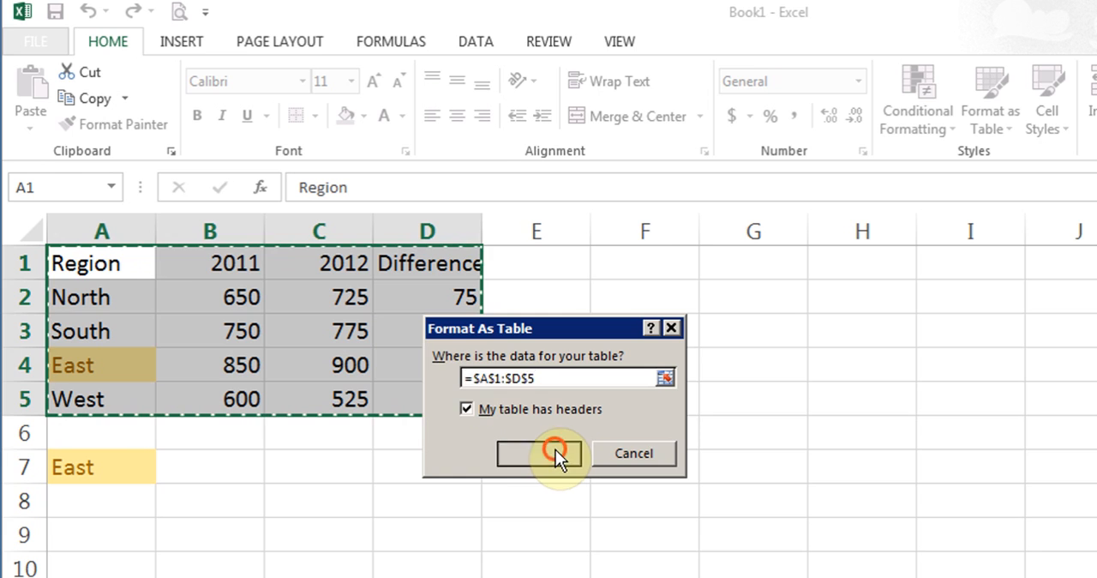
click(224, 334)
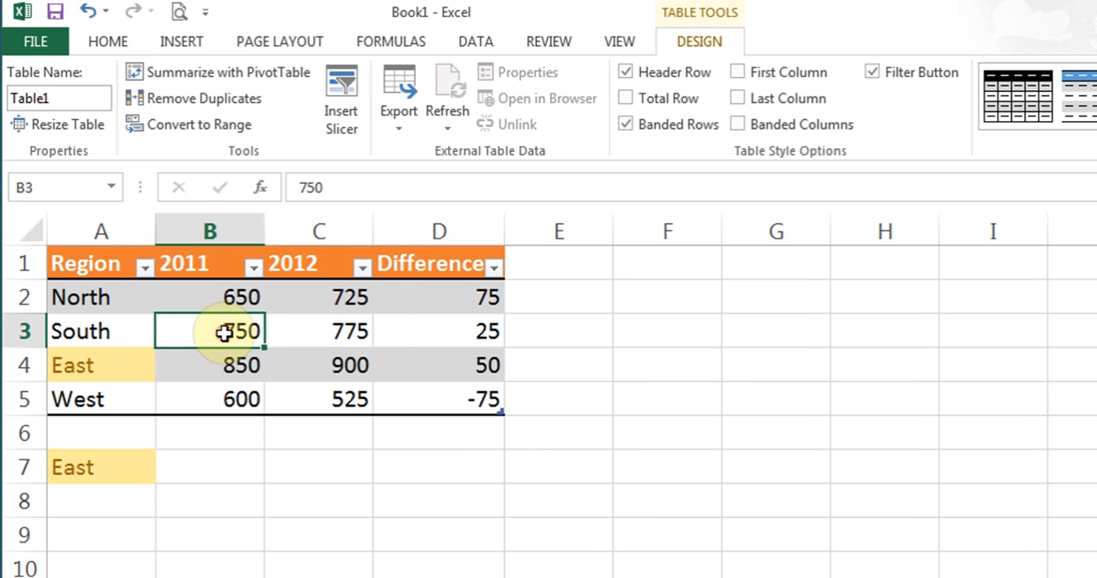
- Examine the sort and filter choices for the table's 2011, 2012 and Region columns
click(254, 269)
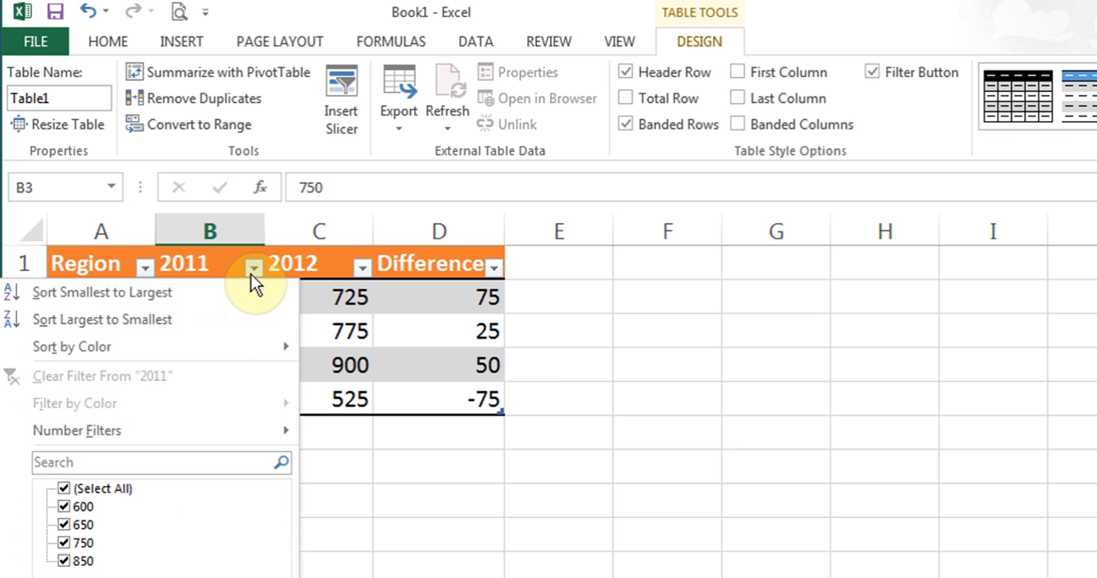
click(254, 269)
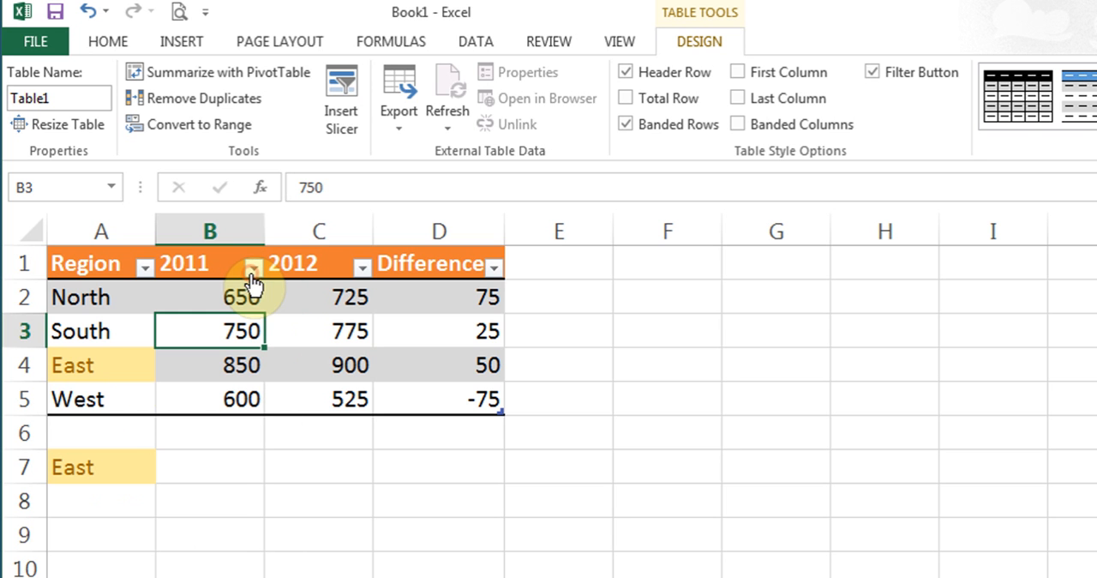
click(363, 269)
click(363, 269)
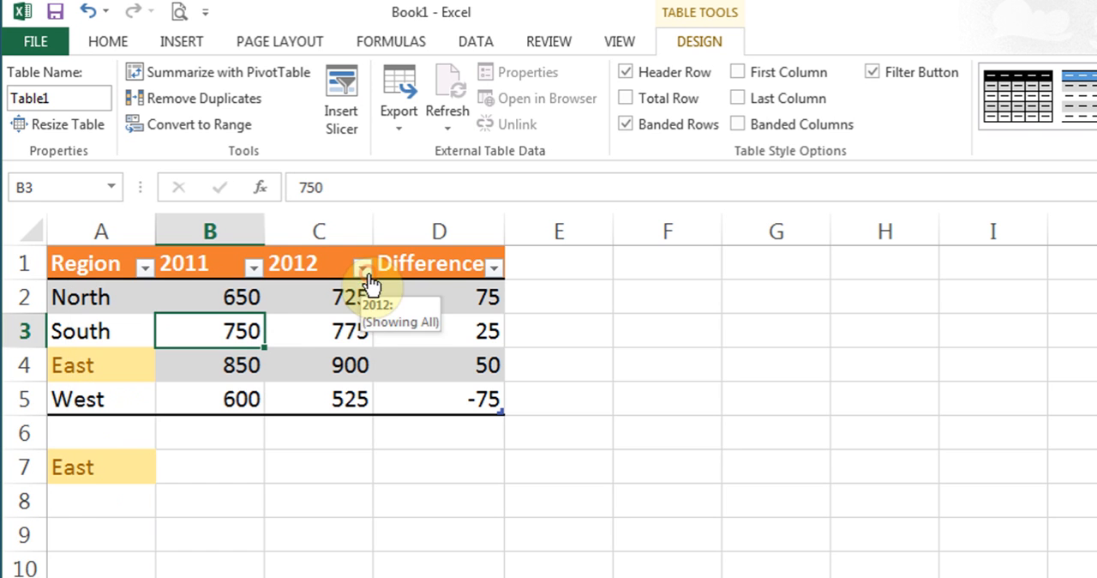
click(146, 268)
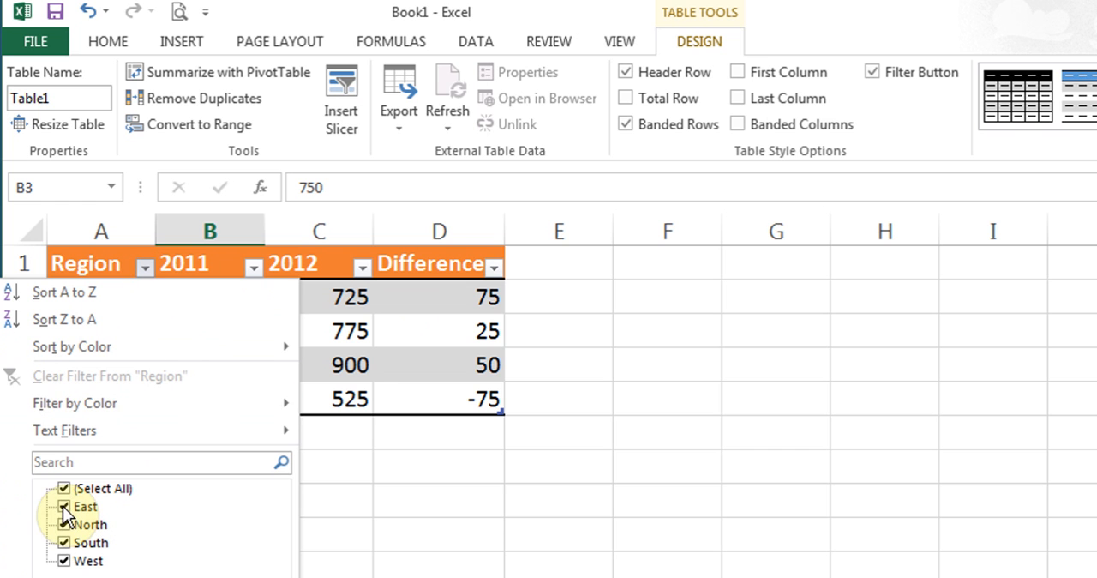
key(Escape)
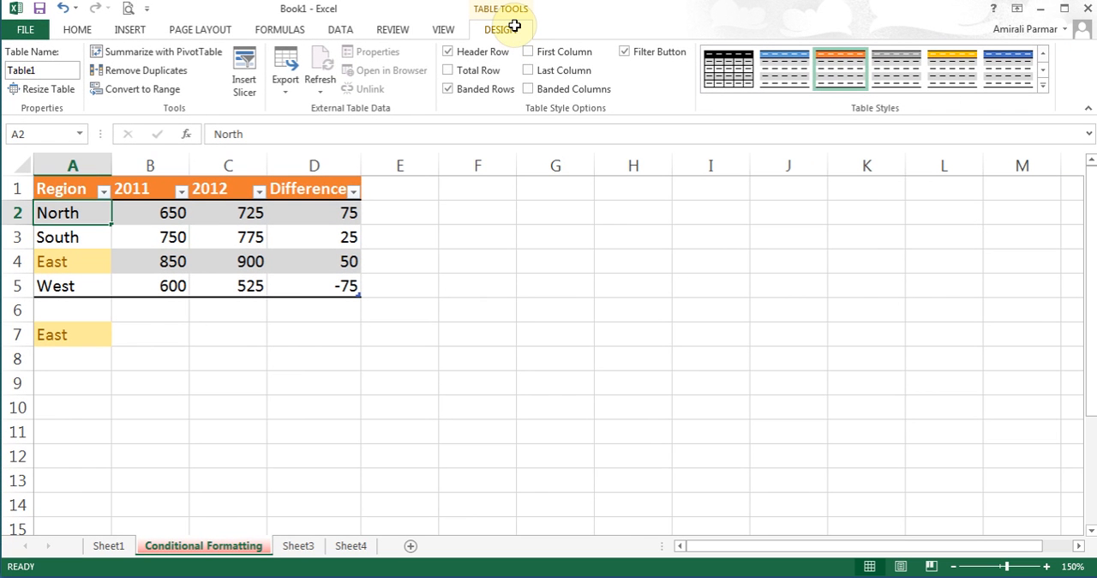
- Apply the Accent5 cell style to the month headings in A2:E2 on Sheet1
click(112, 546)
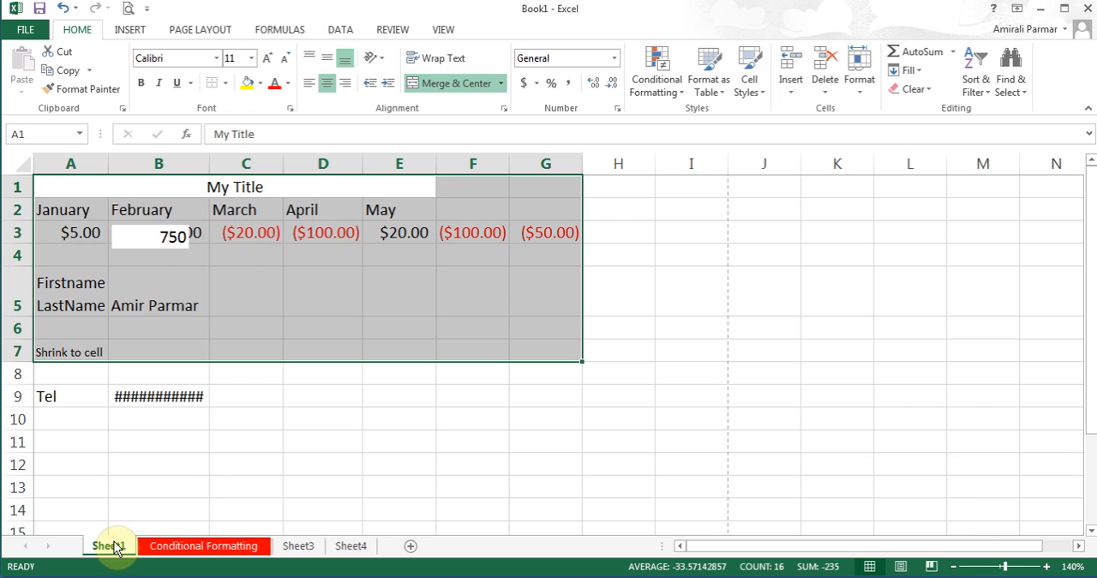
click(72, 212)
drag(72, 211, 385, 208)
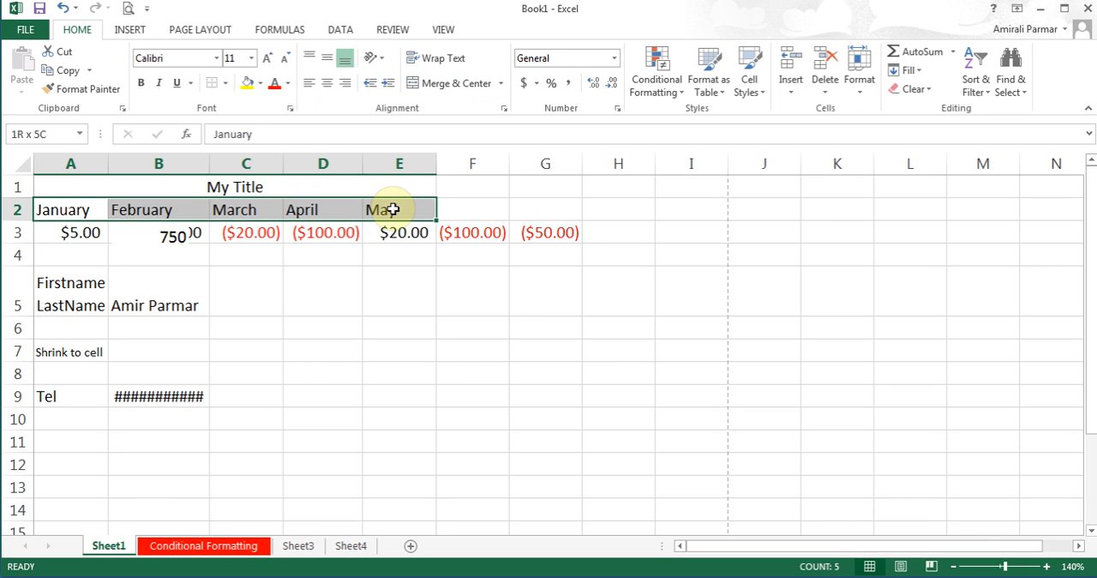
click(753, 84)
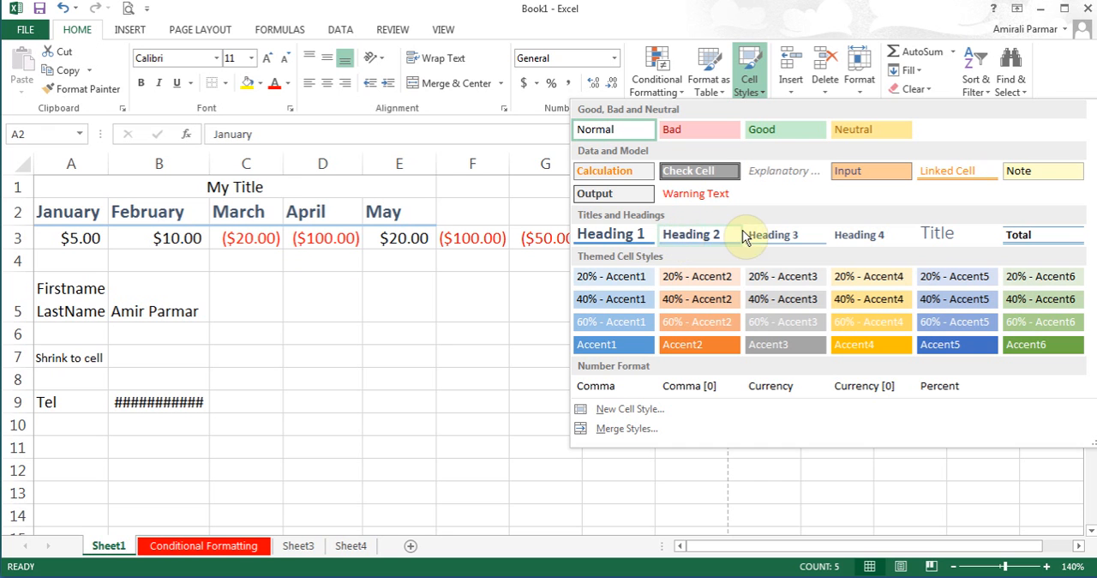
click(943, 346)
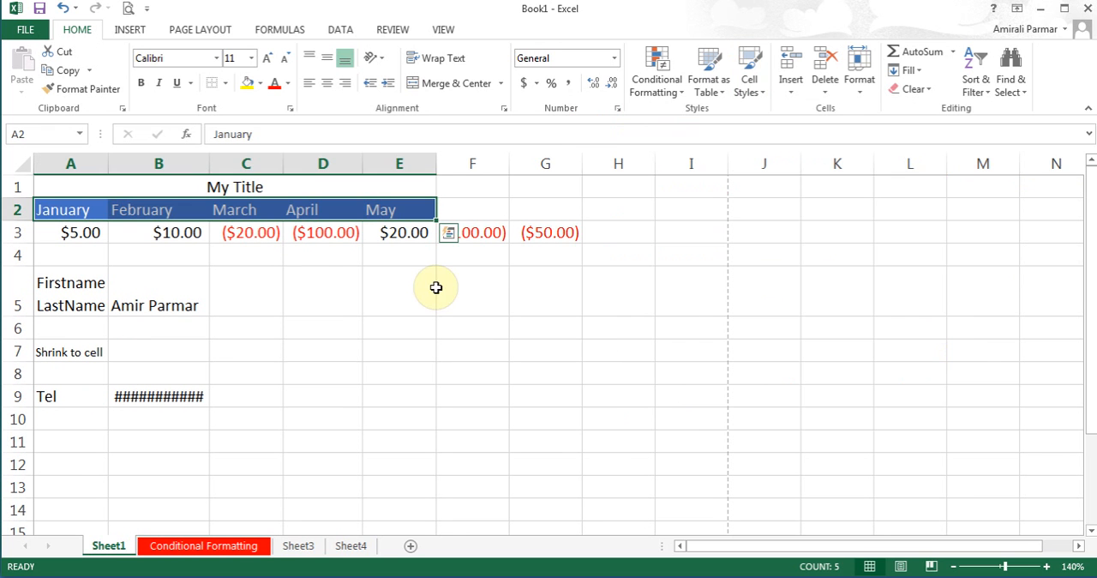
click(343, 272)
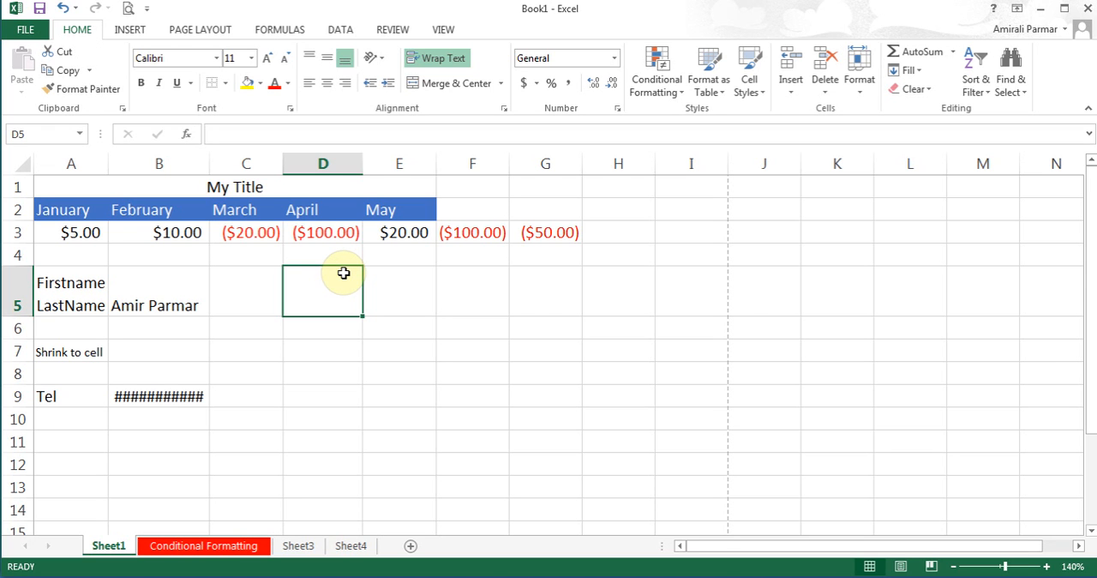
- Return to the Conditional Formatting sheet and review the cell insert and delete options with the South cell selected
click(299, 546)
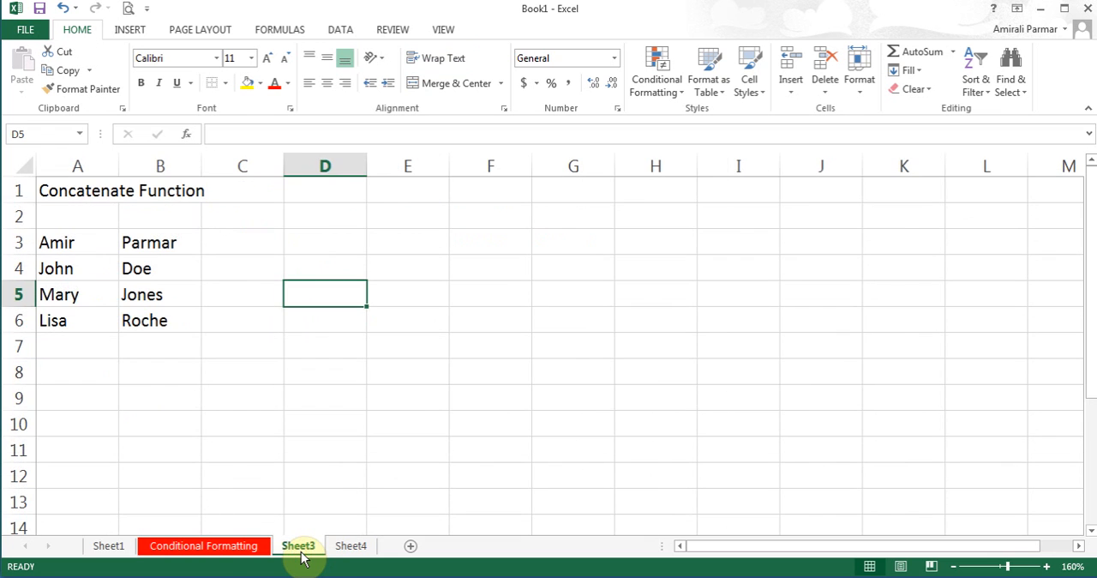
click(237, 548)
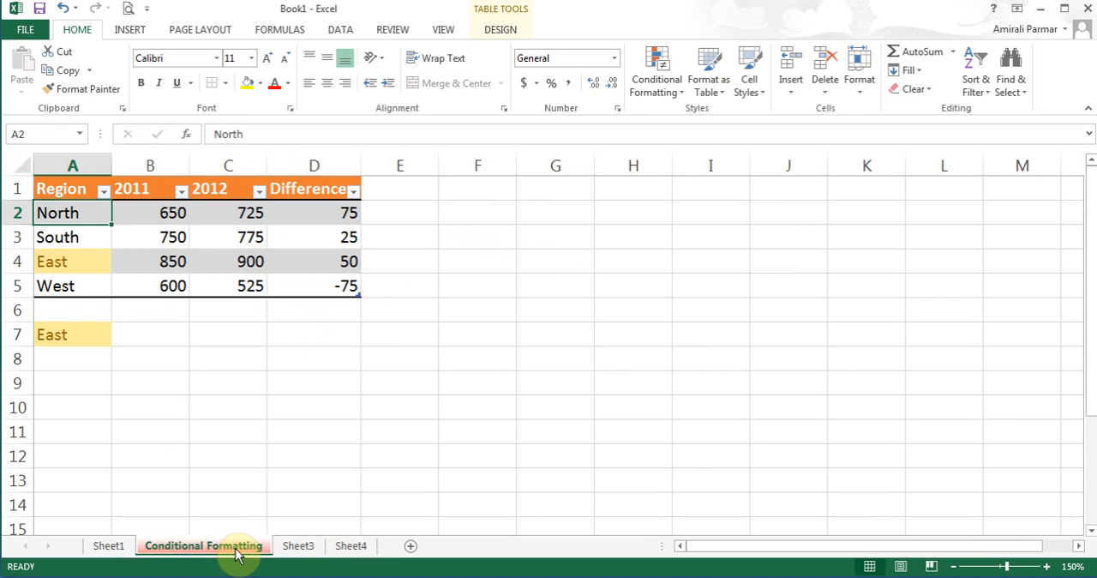
click(79, 239)
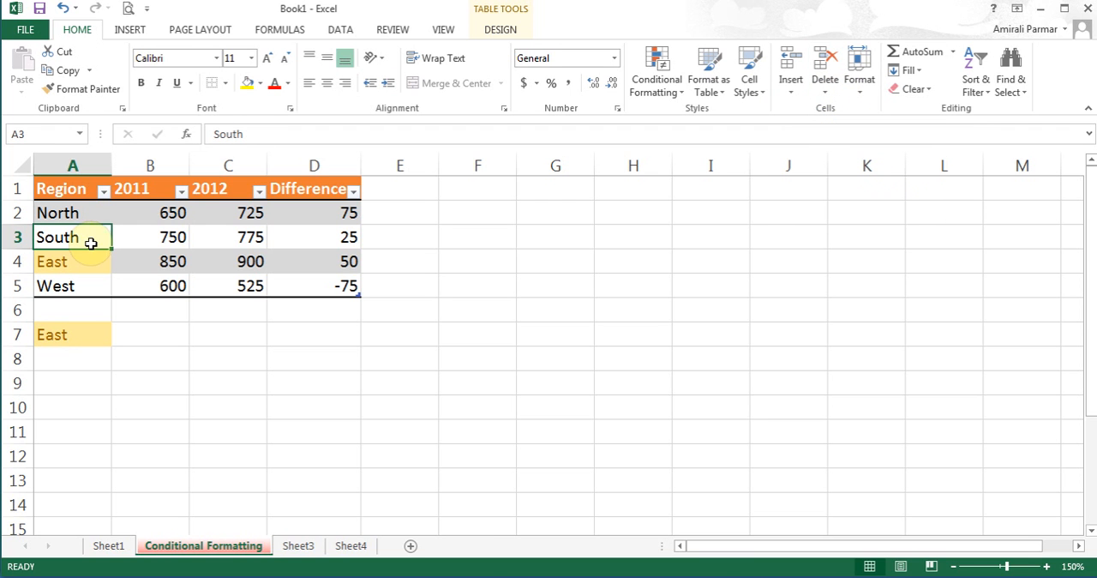
click(795, 87)
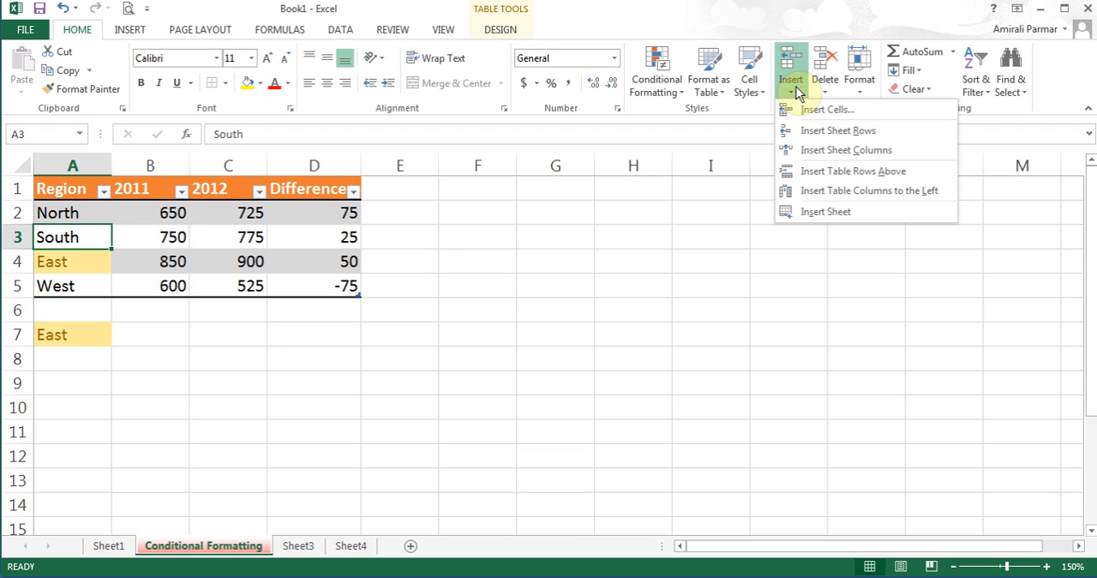
click(829, 90)
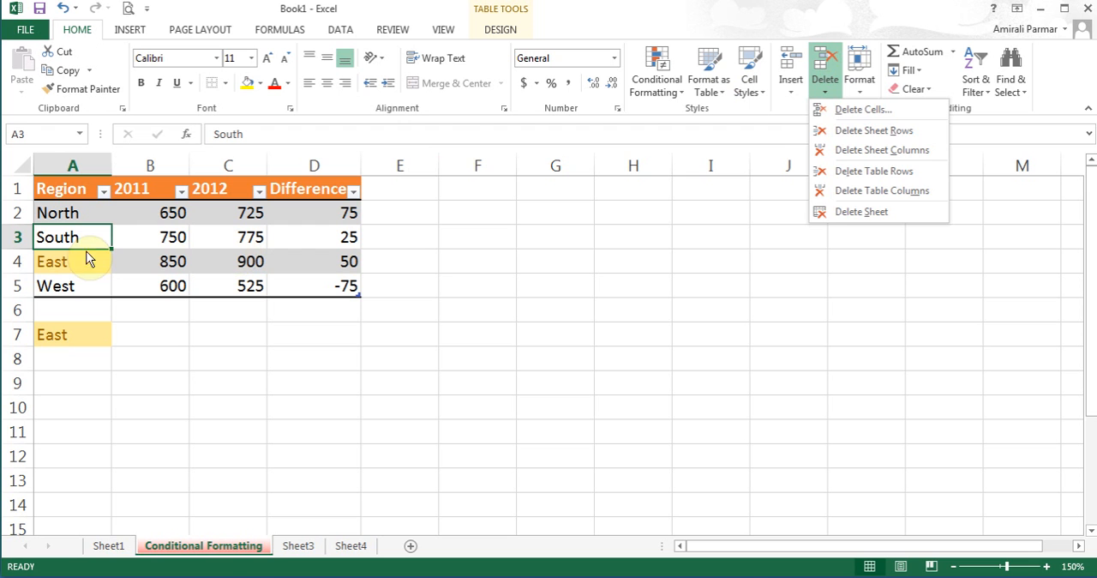
- Insert a sheet row above the South row and enter North1.1 as its region in A3
click(54, 240)
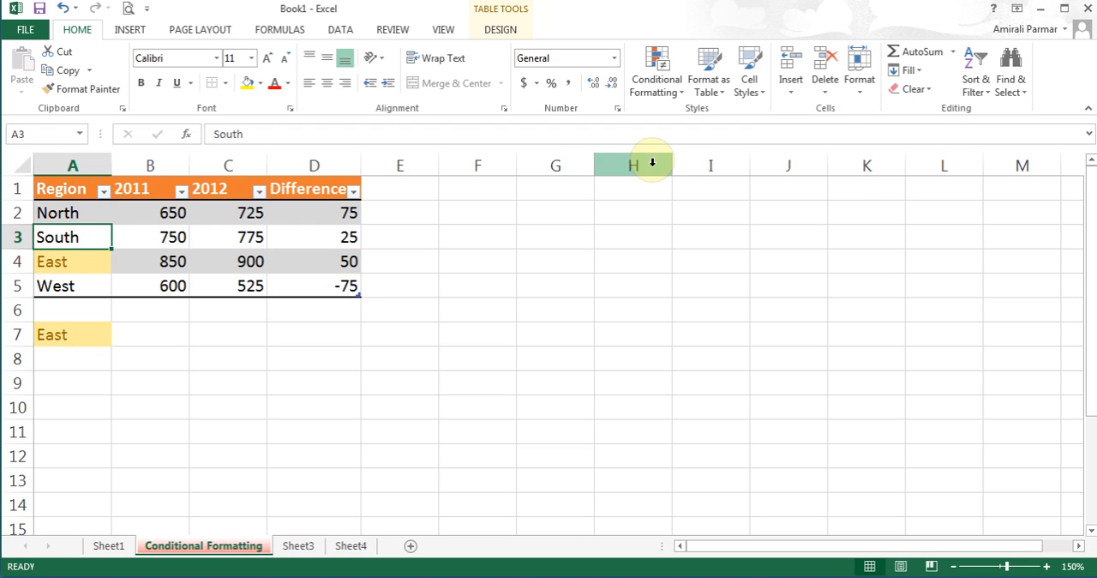
click(790, 94)
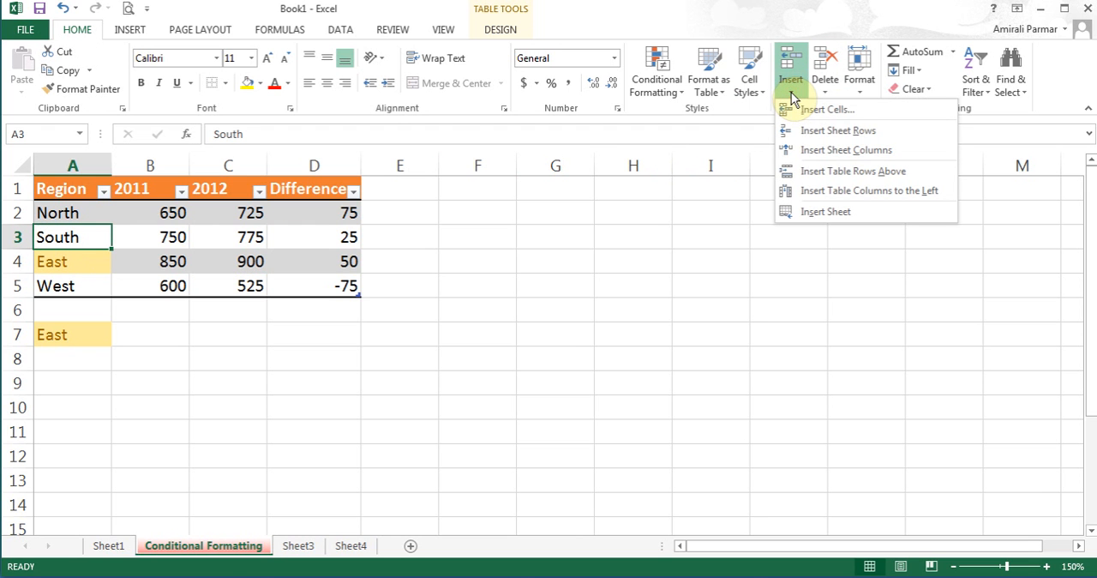
click(826, 136)
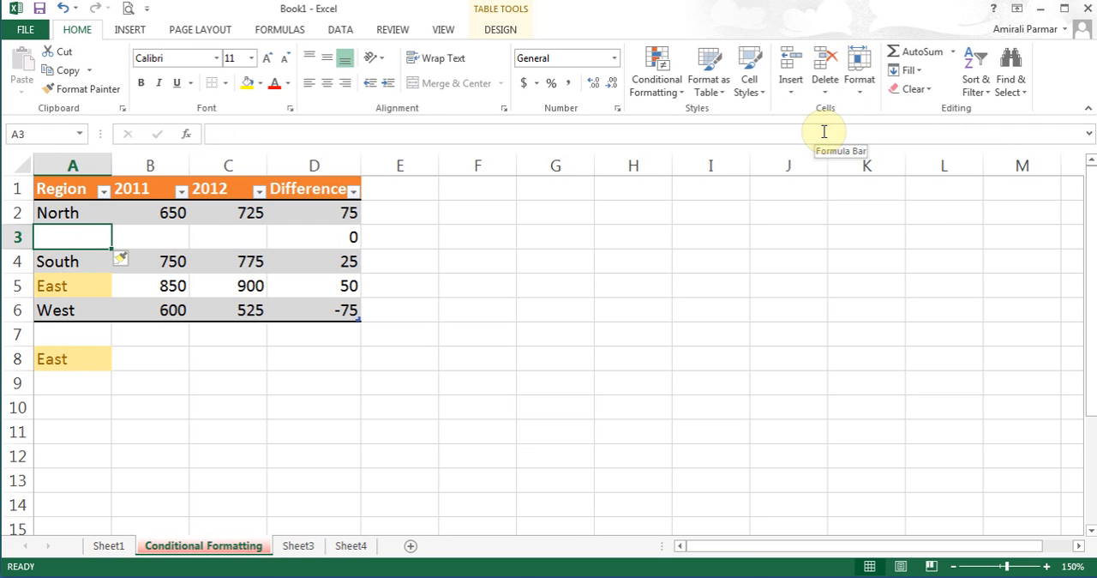
text(North)
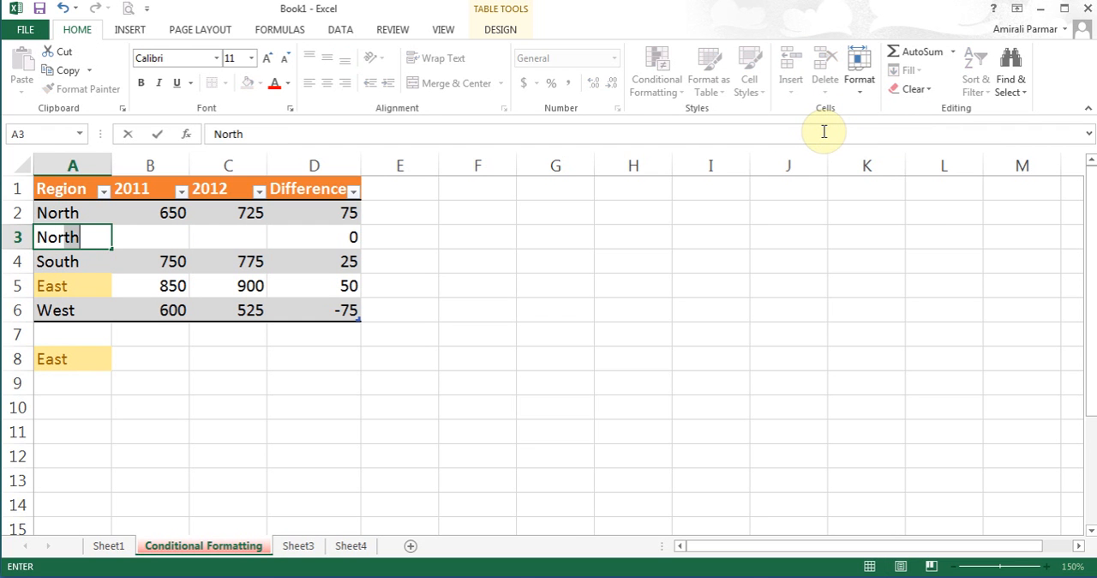
text(1.1)
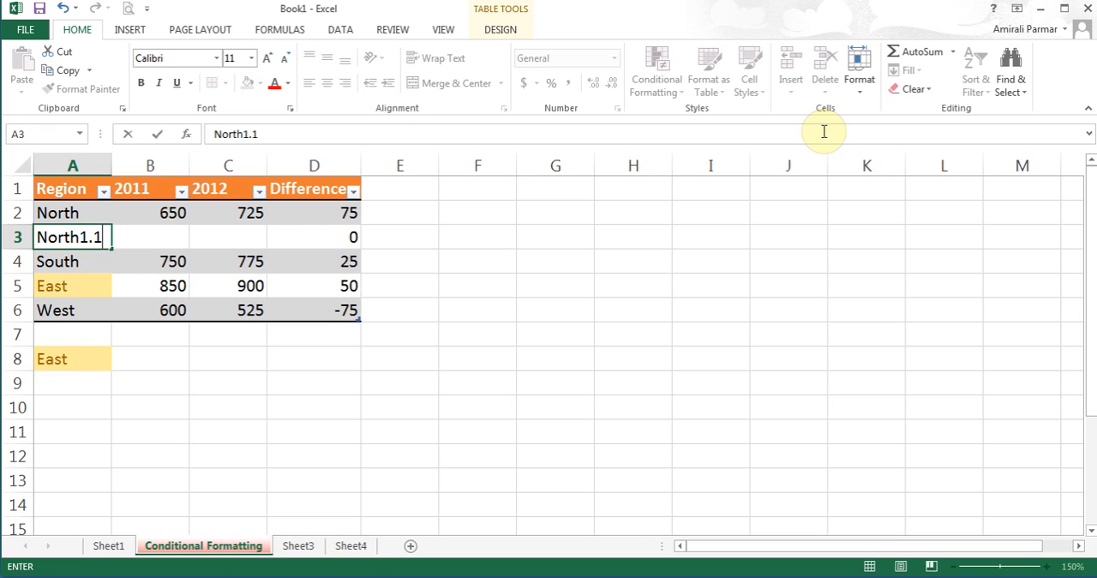
key(Tab)
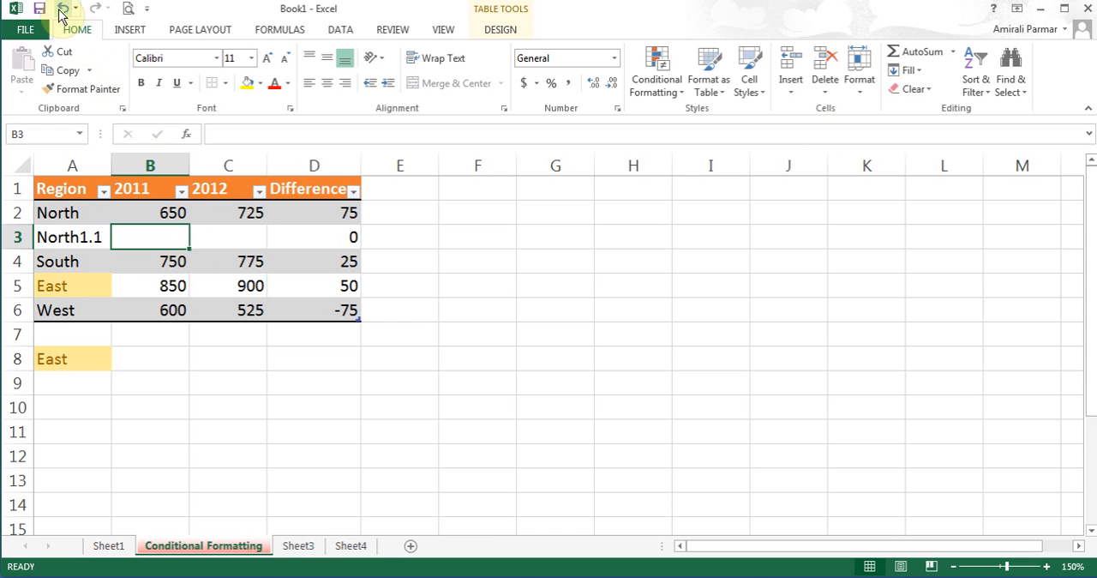
- Delete the North1.1 sheet row from the region table
click(828, 90)
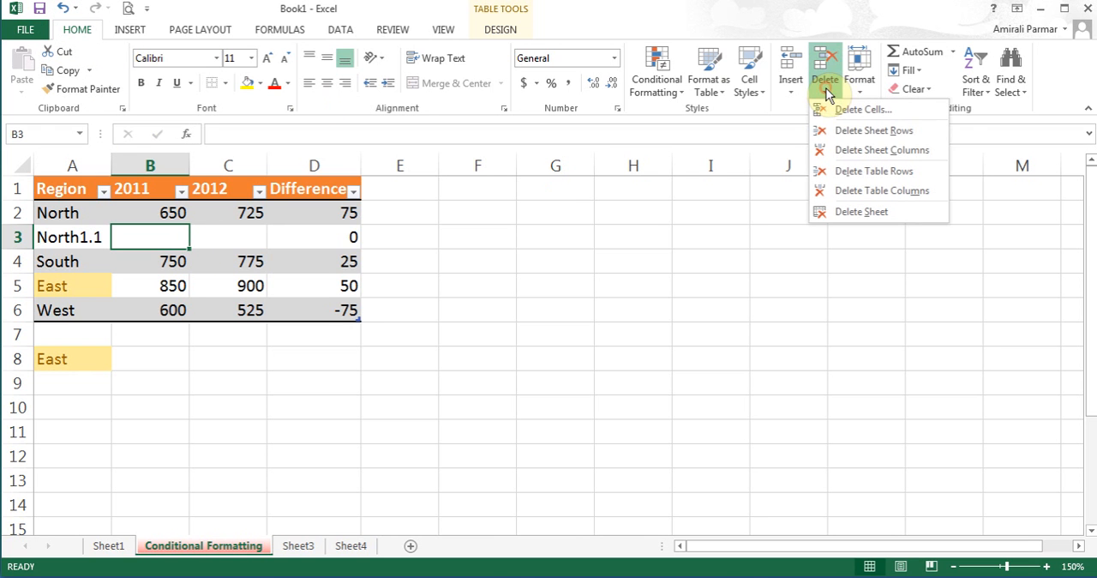
click(848, 133)
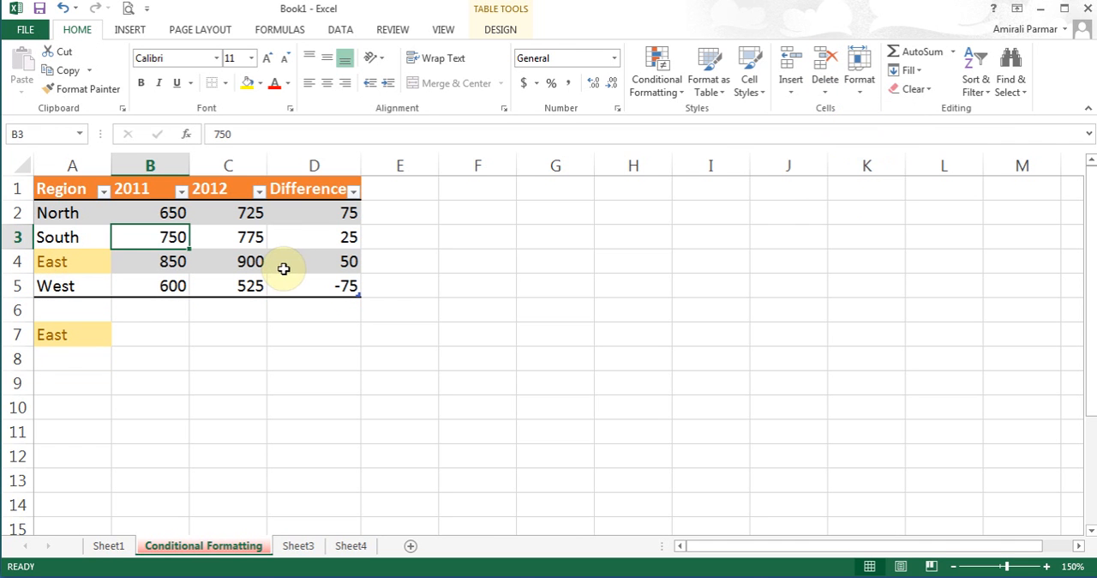
- Look at the shortcut insert and delete options for table rows and columns at the South cell
right_click(100, 235)
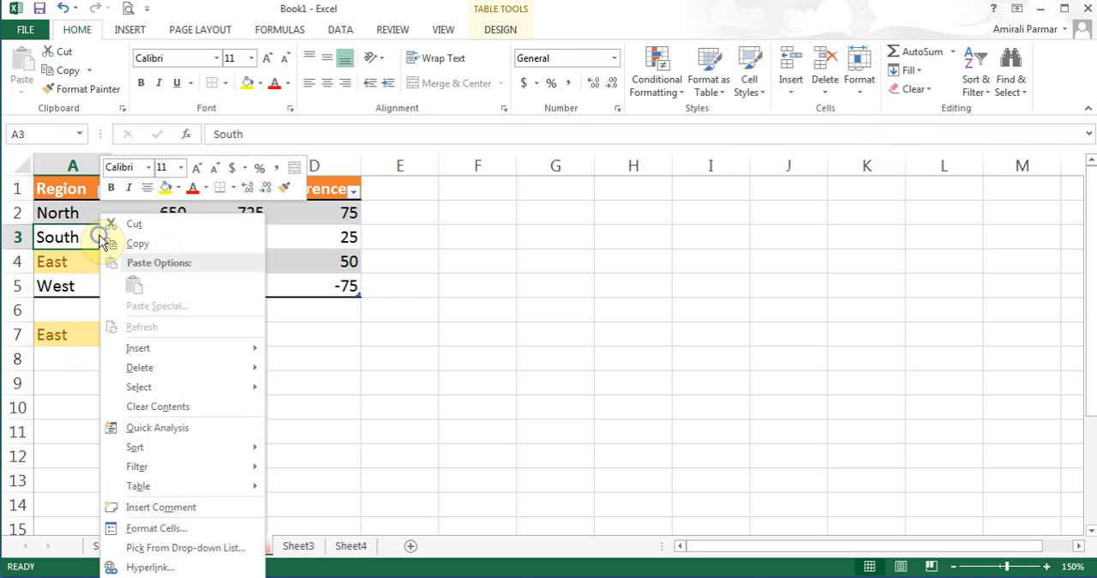
mouse_move(177, 351)
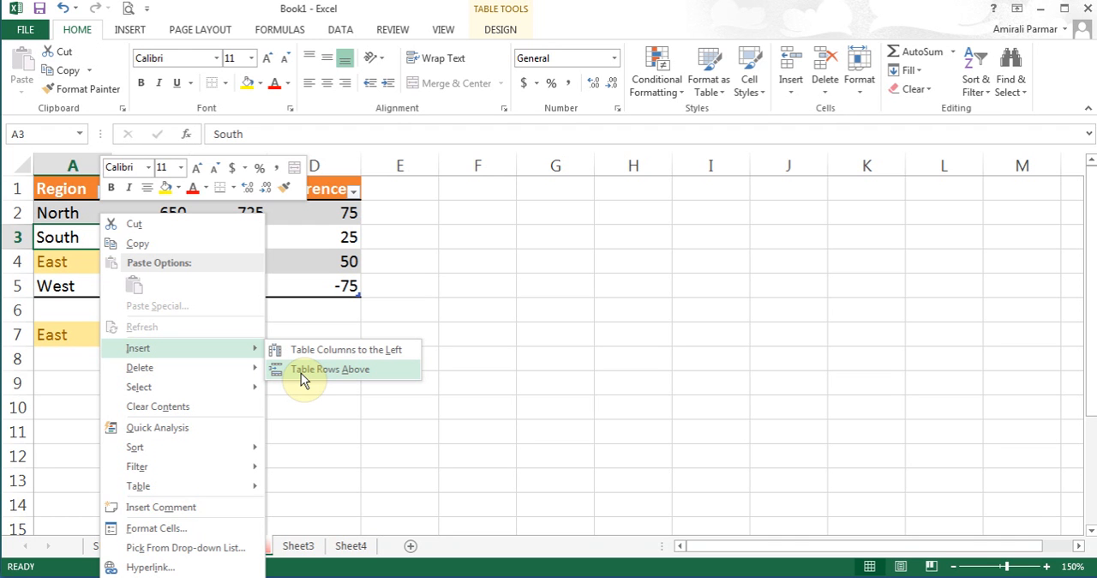
mouse_move(203, 370)
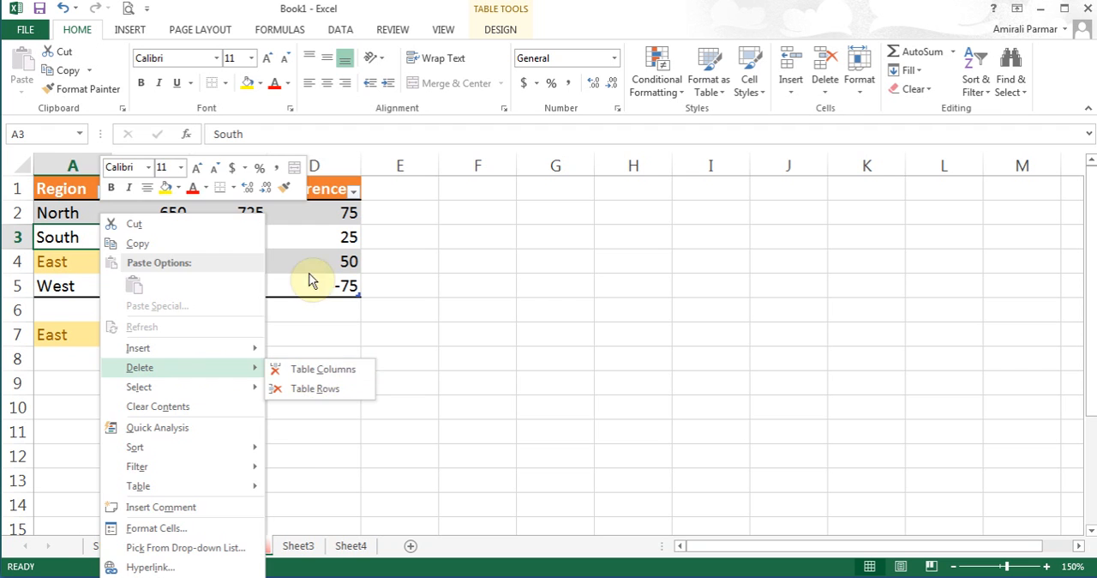
click(298, 234)
click(244, 234)
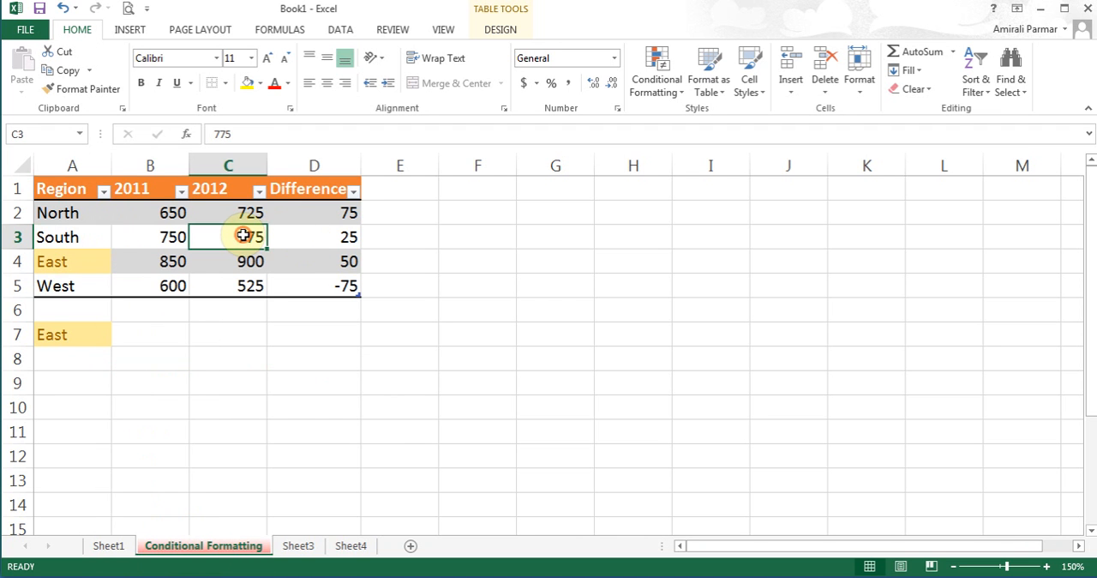
- Insert a new table column between the Region and 2011 columns
click(168, 238)
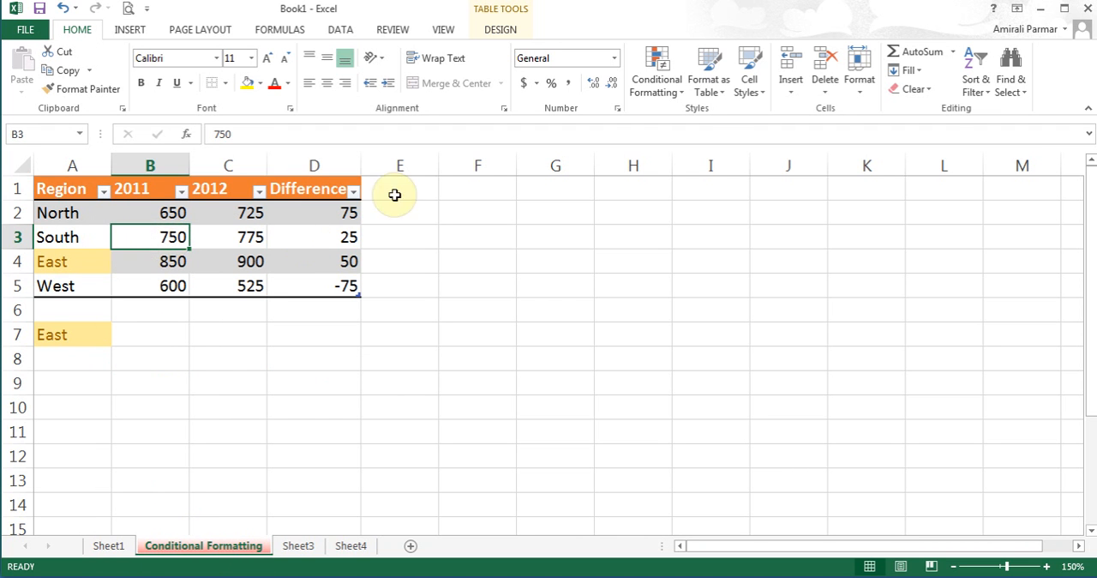
click(792, 88)
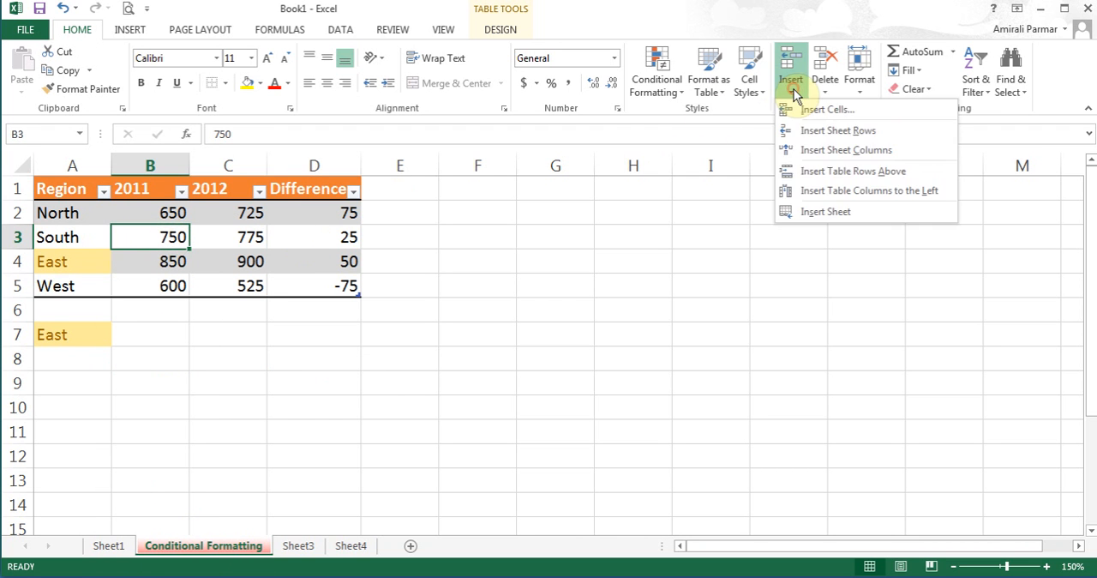
click(819, 190)
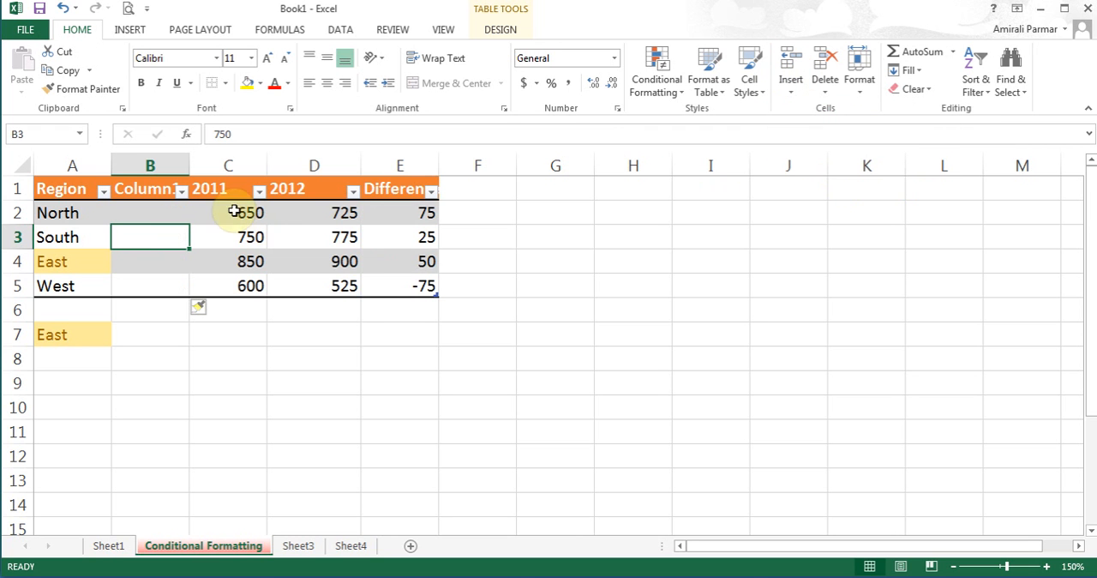
- Insert a sheet row between the month headings and the currency amounts on Sheet1
click(146, 215)
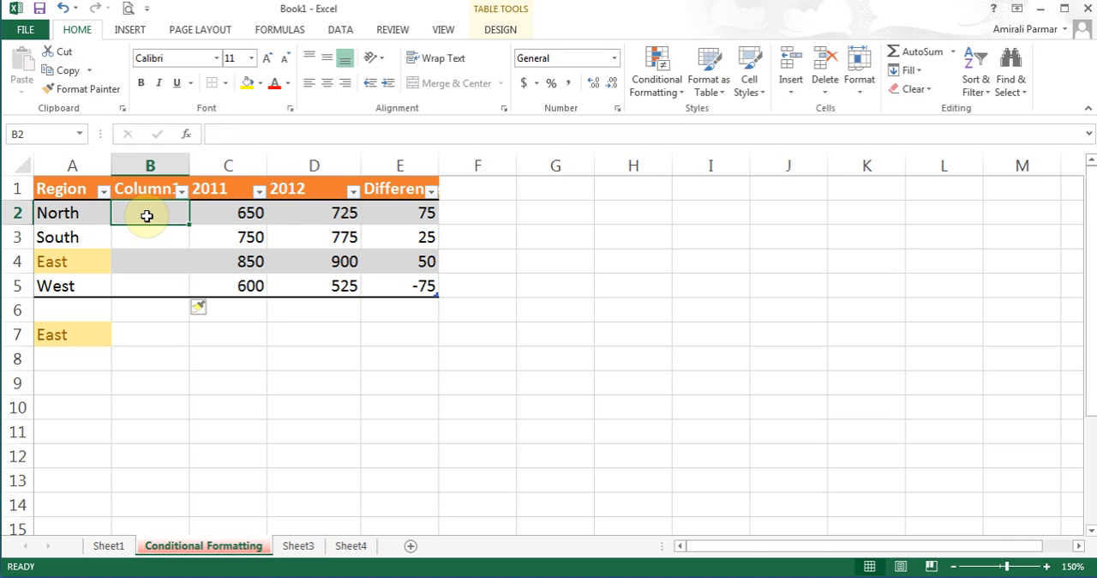
click(110, 547)
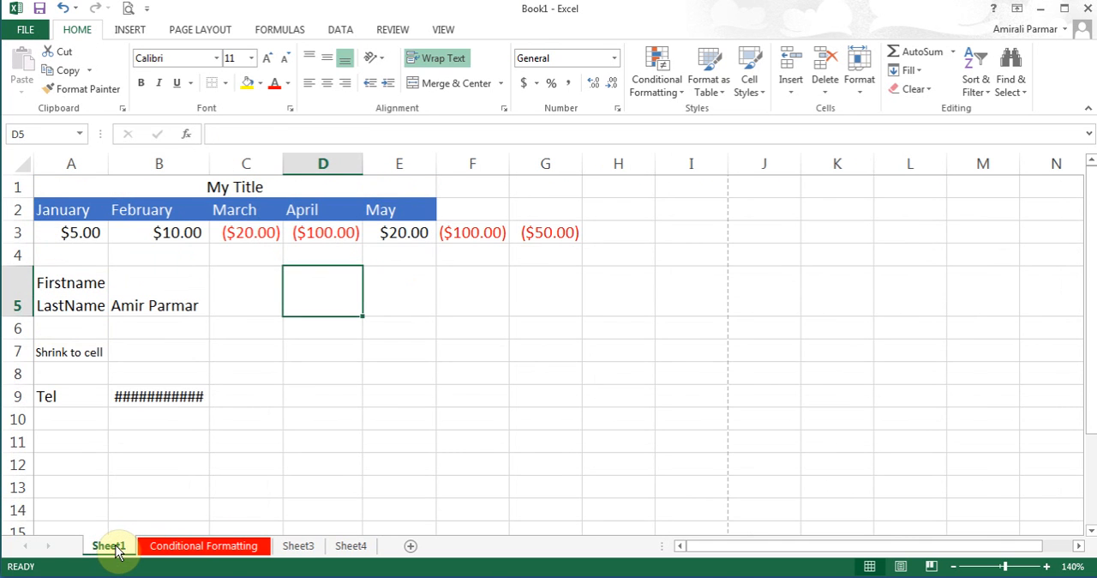
click(80, 232)
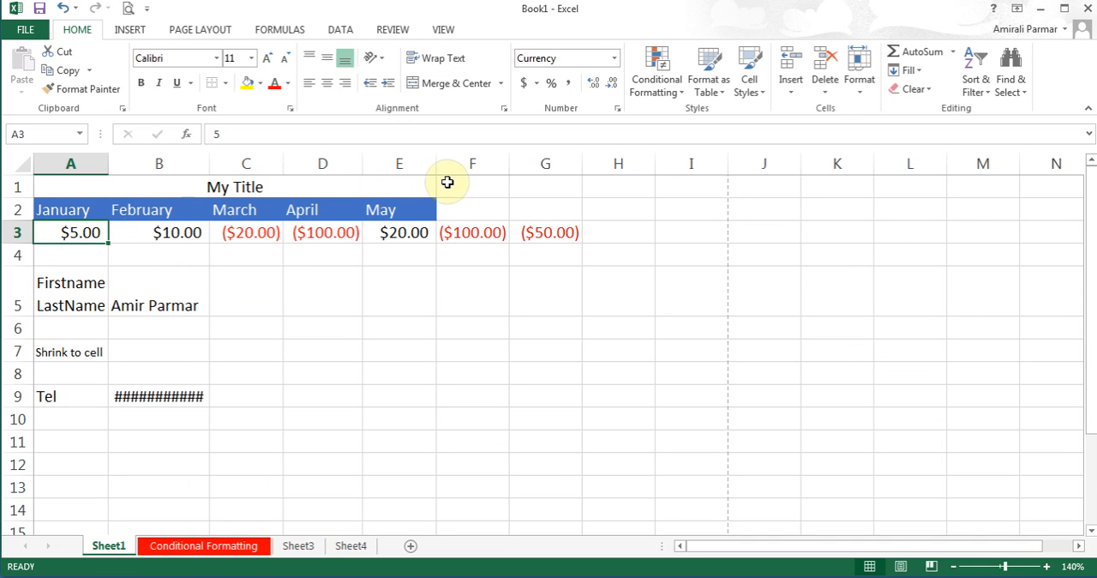
click(791, 92)
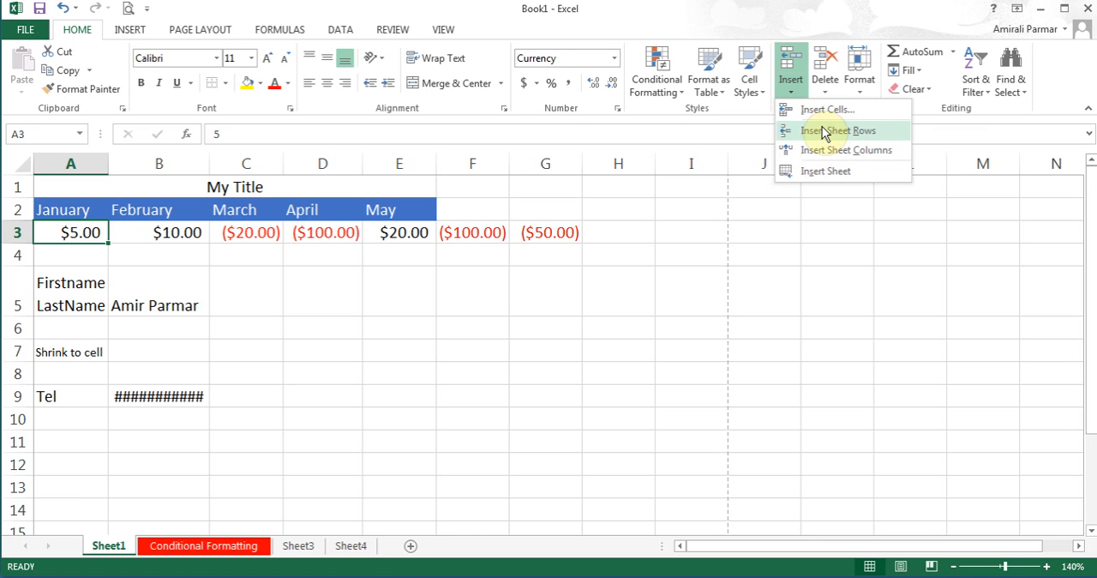
click(823, 133)
- Enter Mon in A3 and Tue in B3, and fill the weekday series across through E3
text(M)
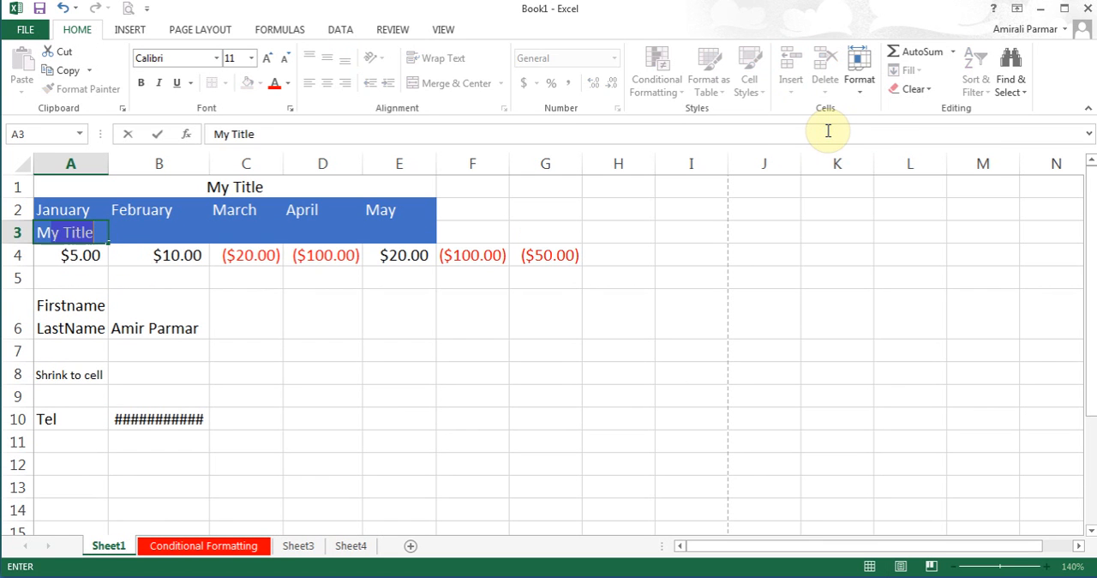
text(on)
key(Tab)
text(Tue)
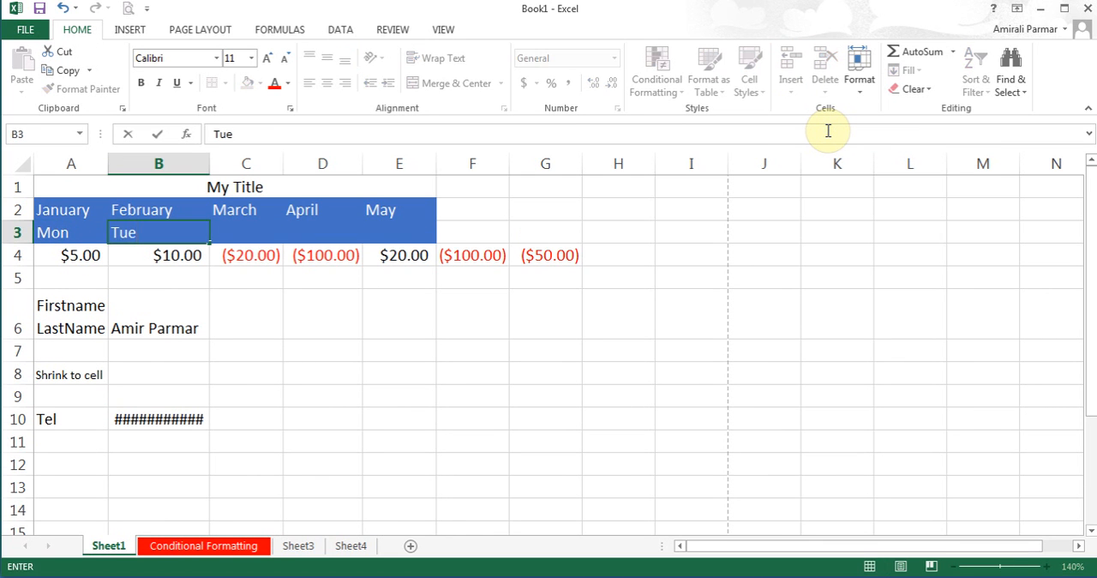
key(Tab)
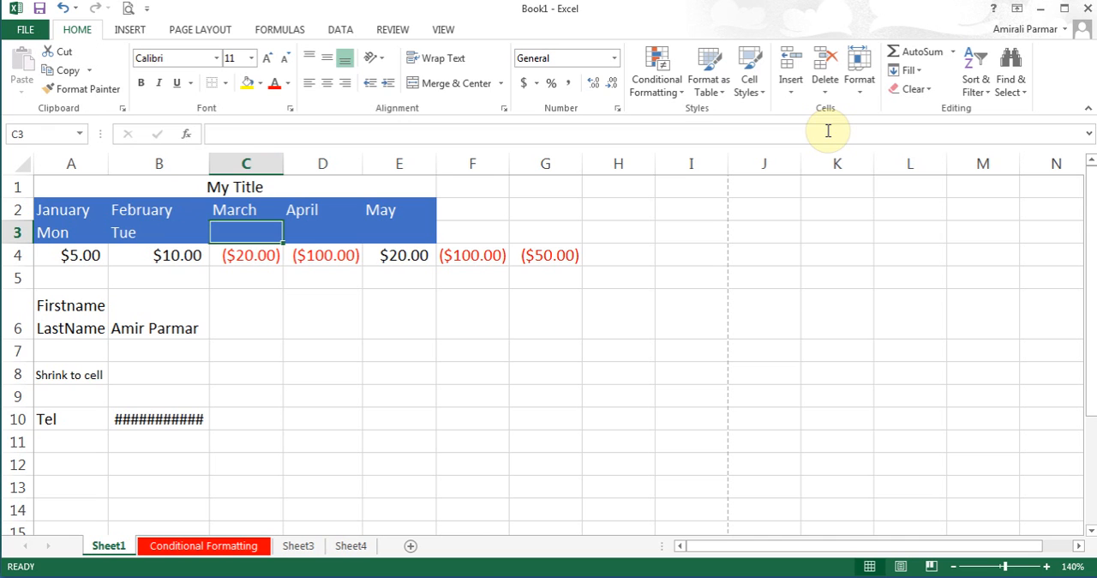
click(177, 236)
drag(209, 244, 437, 244)
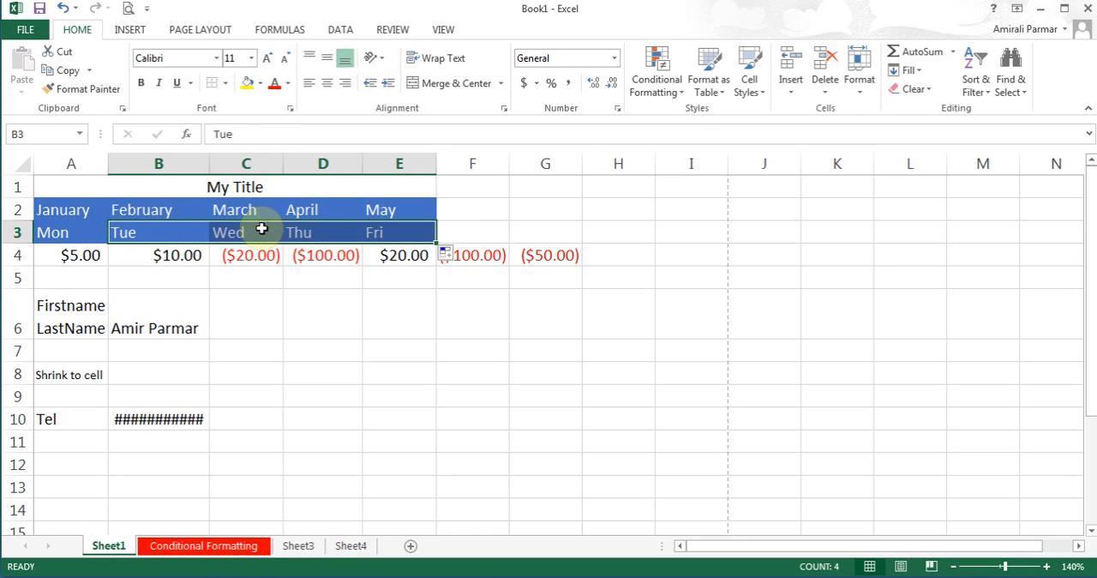
- Delete the sheet row containing the weekday names
click(826, 91)
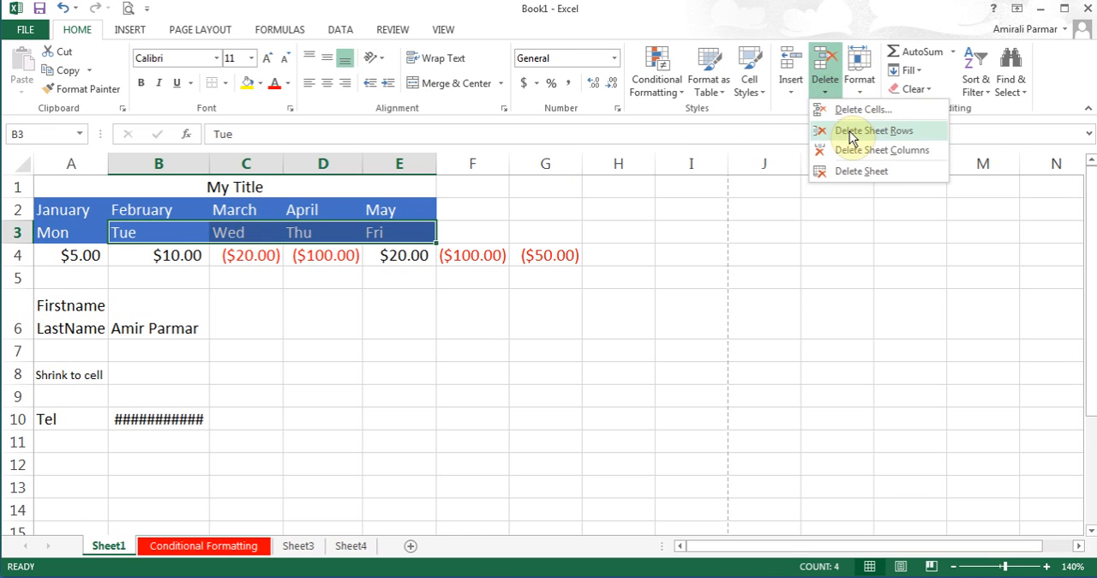
click(851, 133)
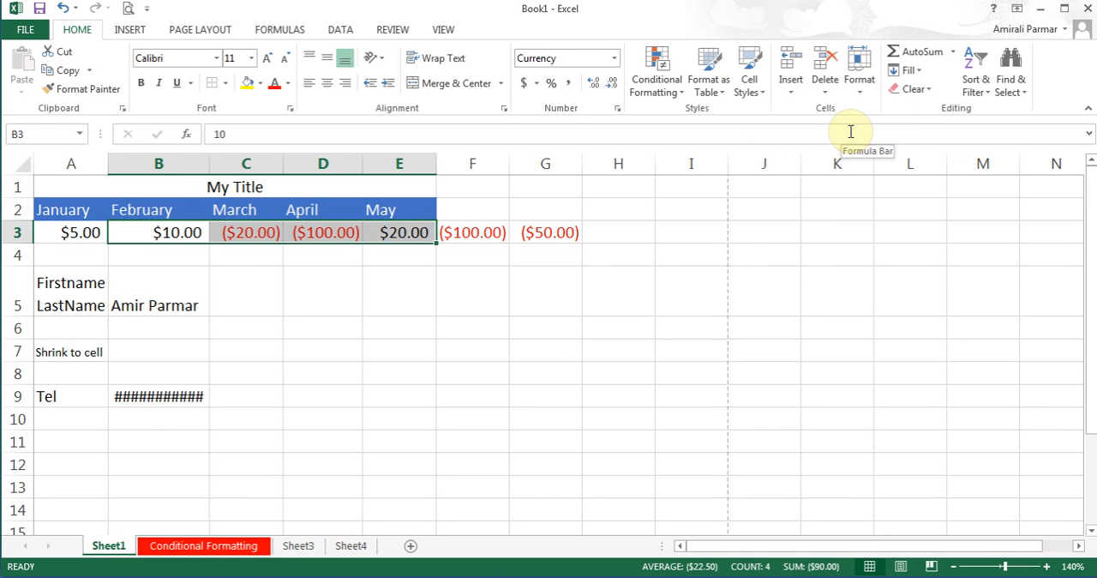
- Insert a blank cell at the Firstname LastName label in A5, shifting the cells down
click(70, 296)
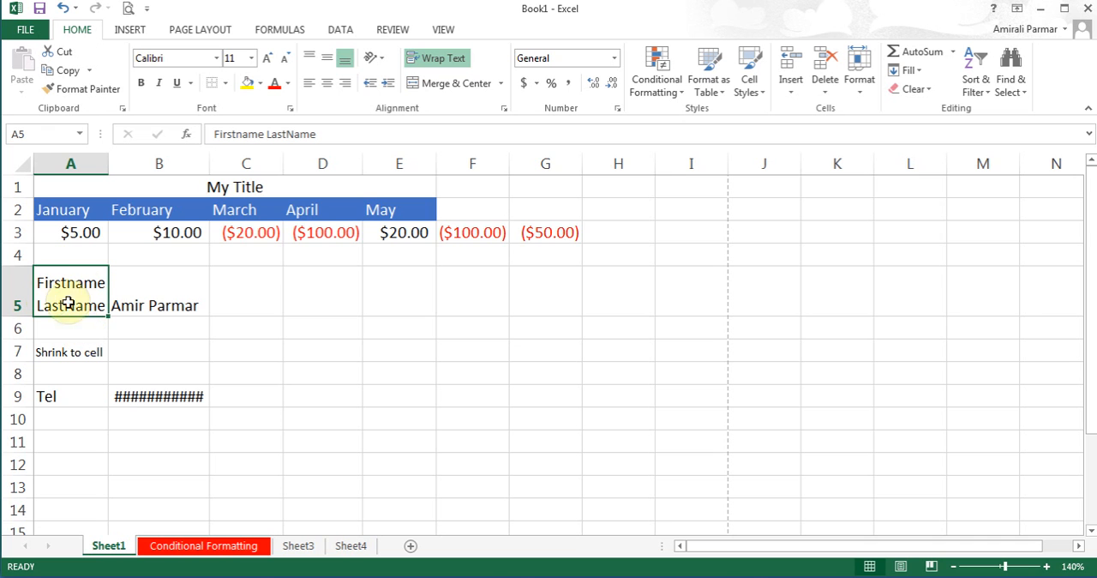
click(792, 93)
click(807, 109)
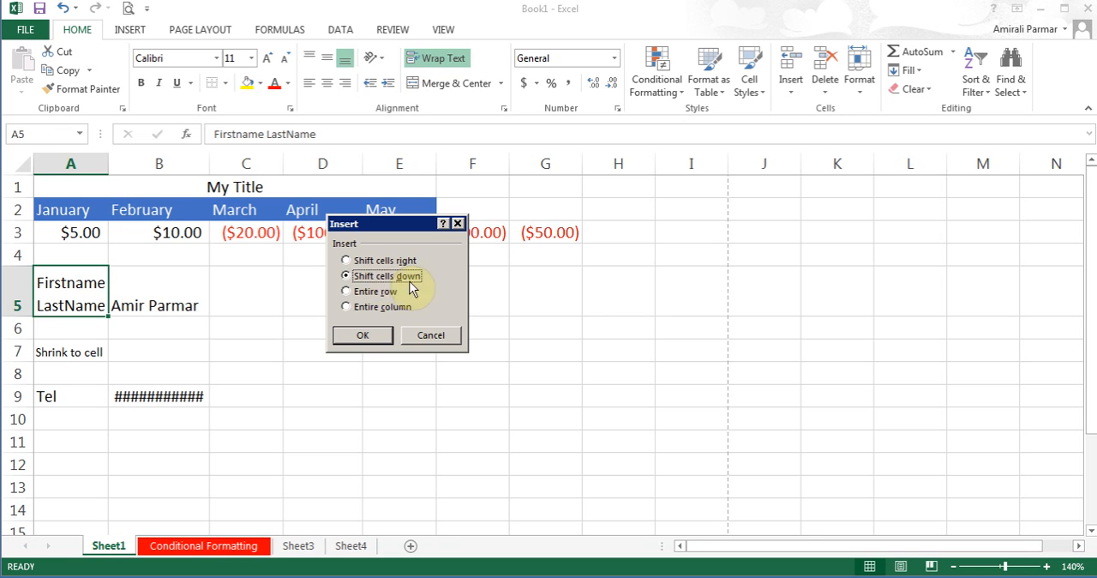
click(367, 337)
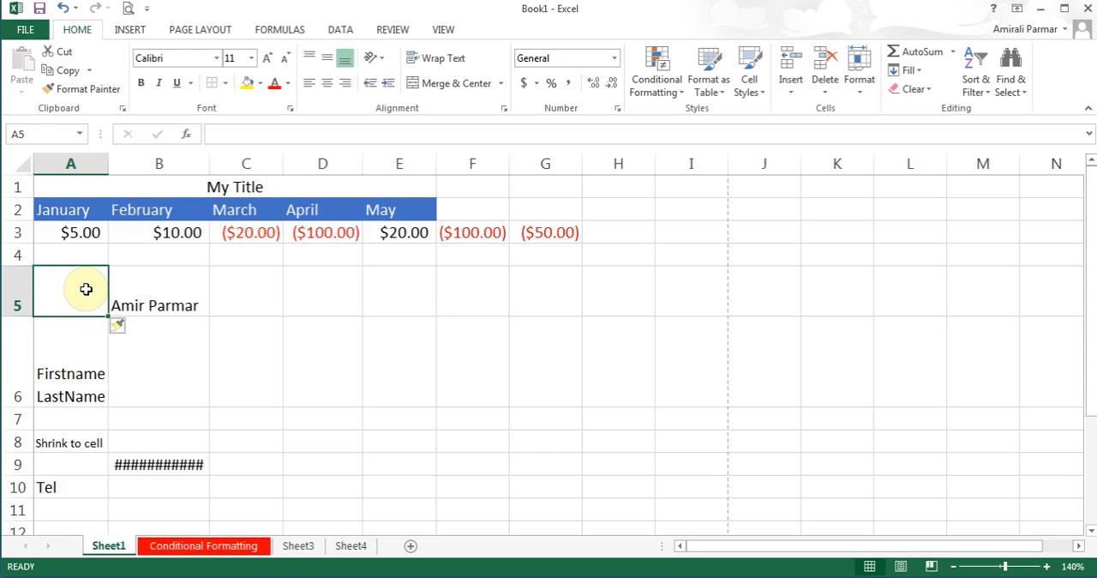
- Enter a person's full name in A5 and wrap the text in cells A5:B5
text(Johna)
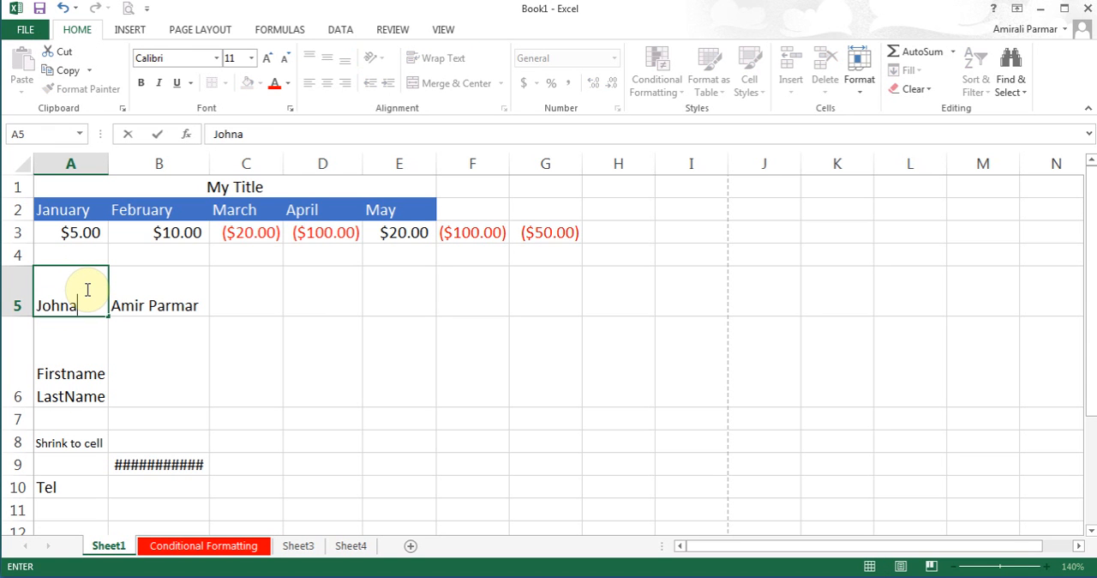
text(tohn Doe)
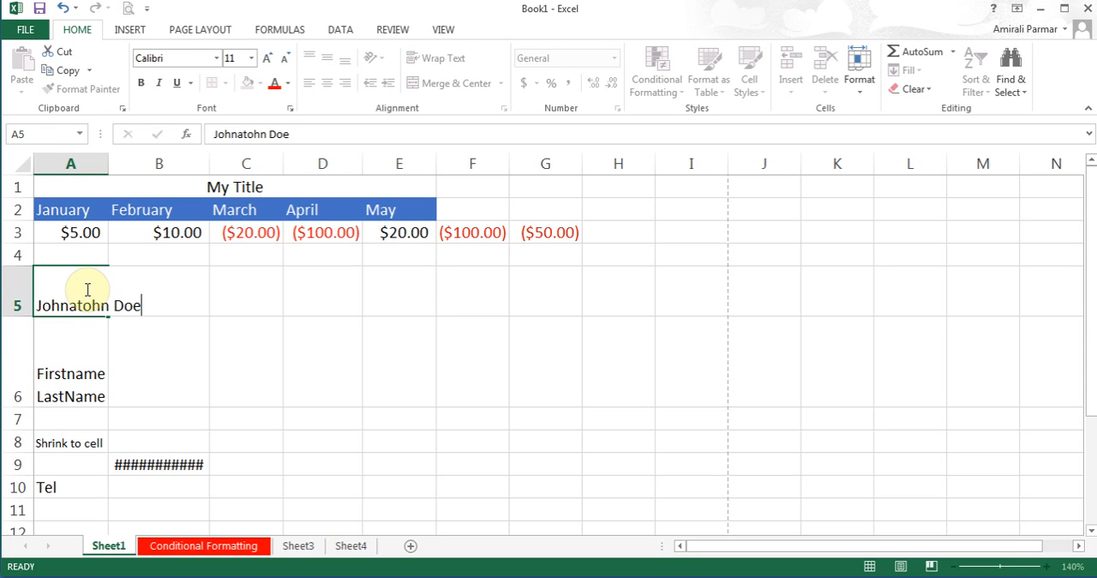
key(Return)
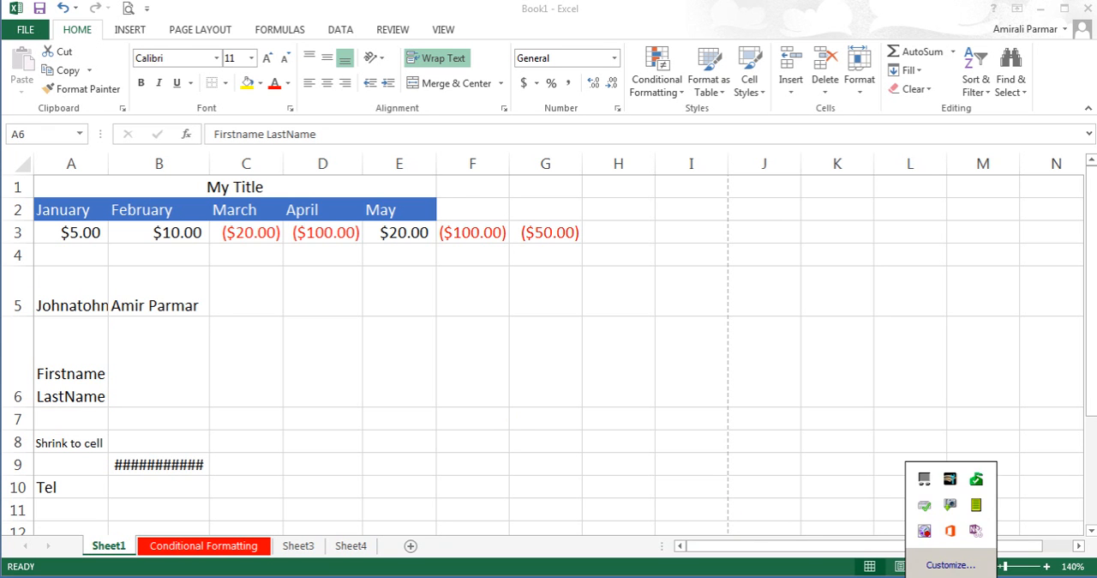
click(66, 292)
drag(66, 292, 152, 287)
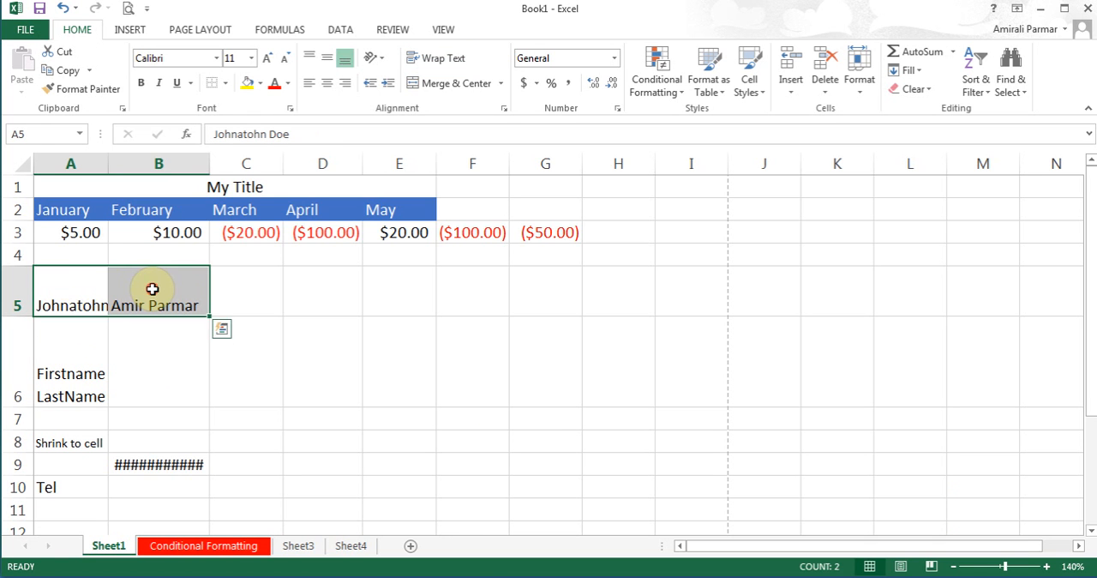
click(455, 58)
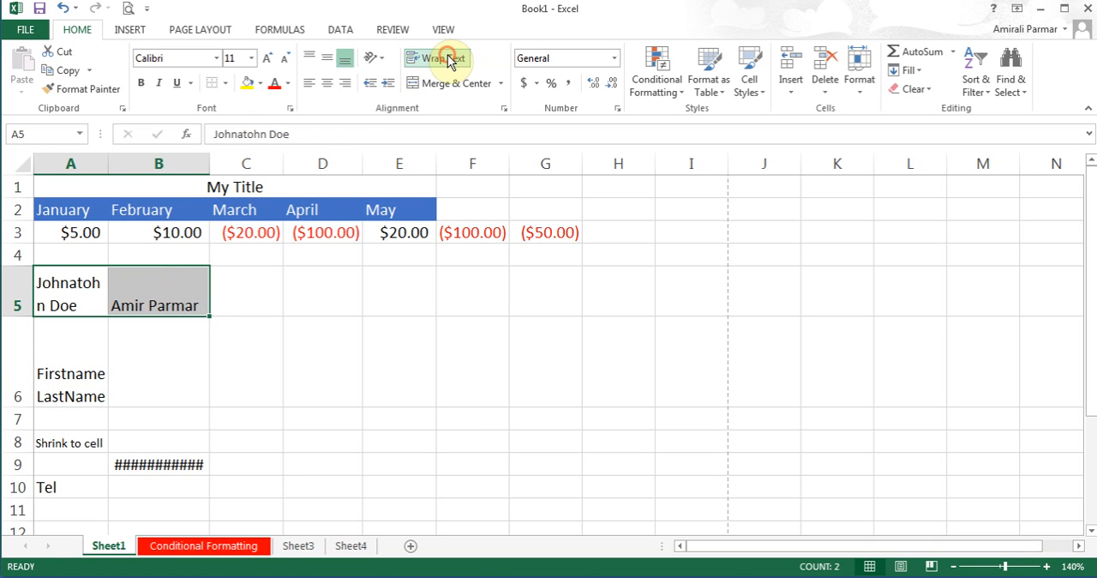
- Insert a blank cell at A5, shifting the existing names in row 5 to the right
click(78, 294)
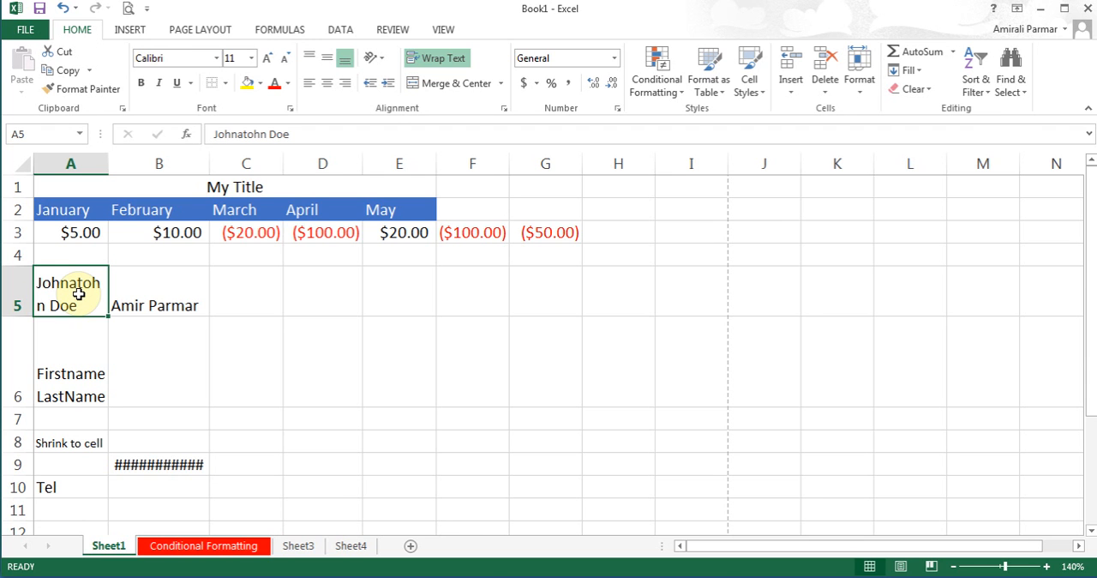
click(790, 95)
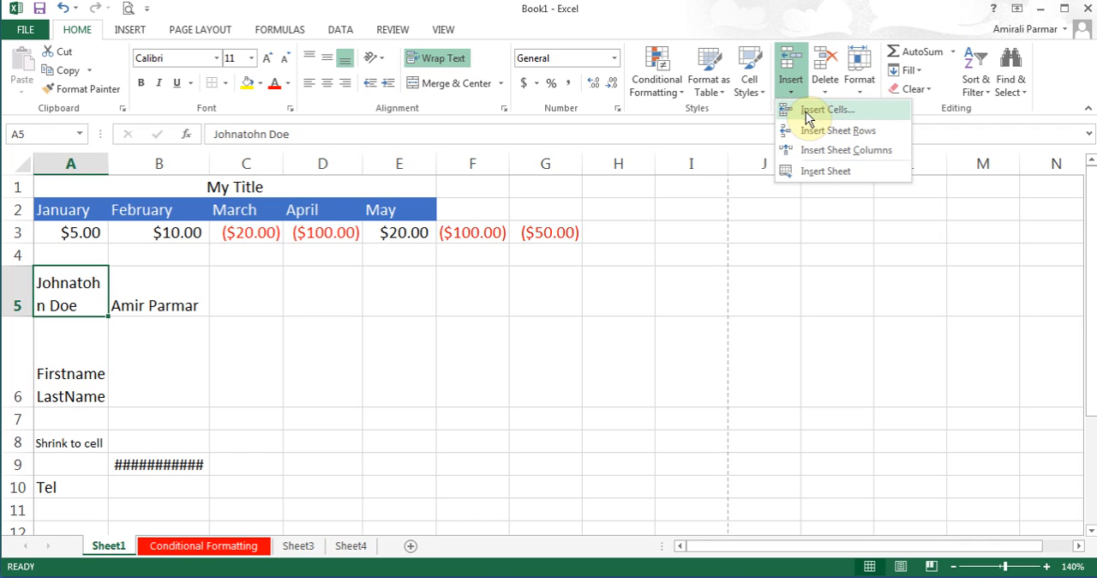
click(807, 114)
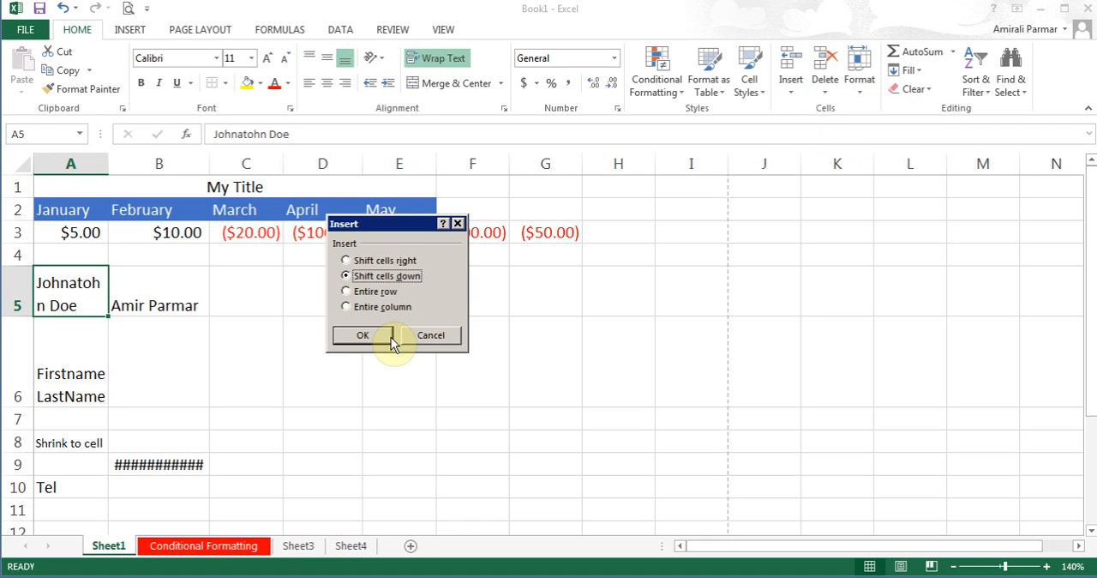
click(375, 262)
click(362, 334)
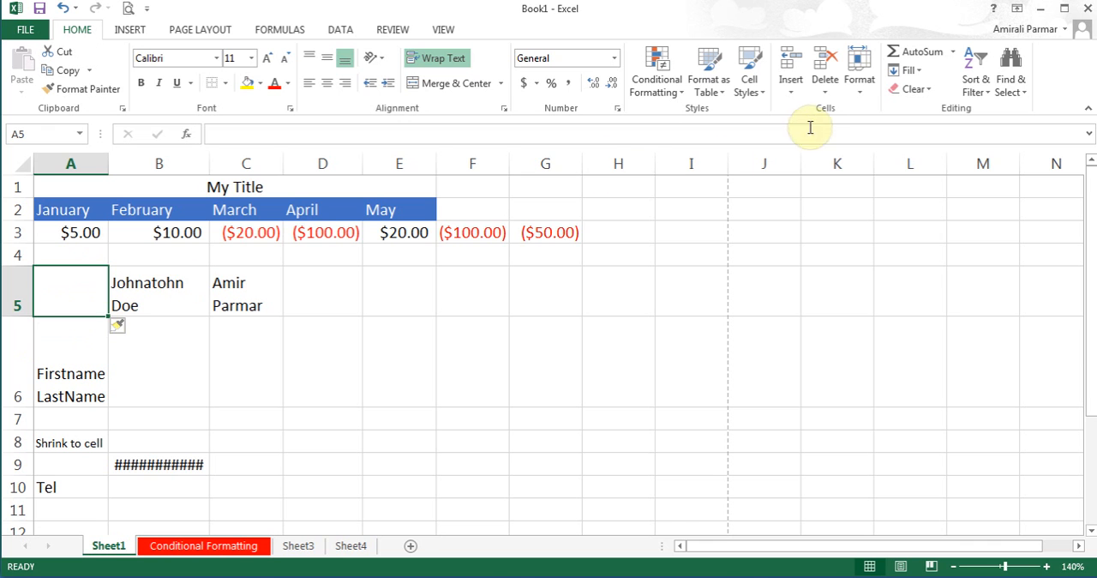
- Delete the blank cell A5, shifting the cells below it up
click(824, 93)
click(861, 110)
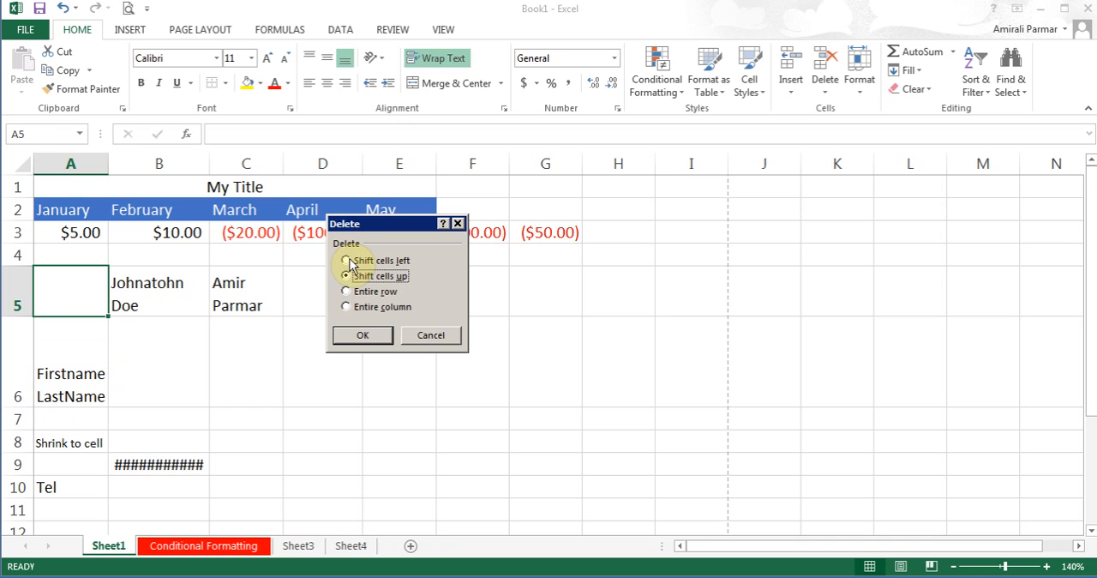
click(361, 335)
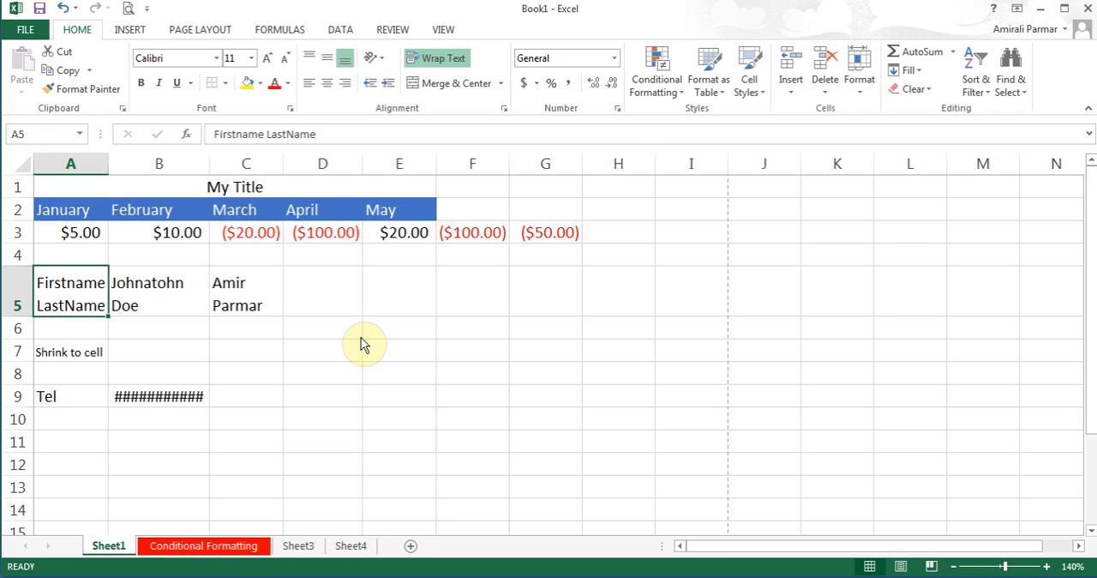
- Switch to Sheet3, select cell C3 and locate the CONCATENATE function among the text functions
click(294, 548)
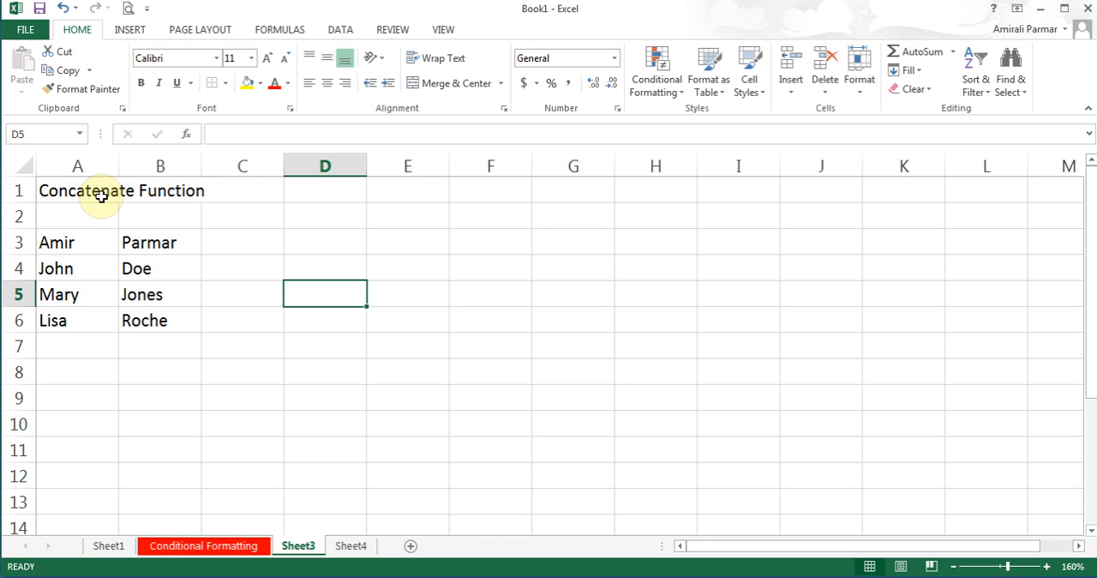
click(247, 244)
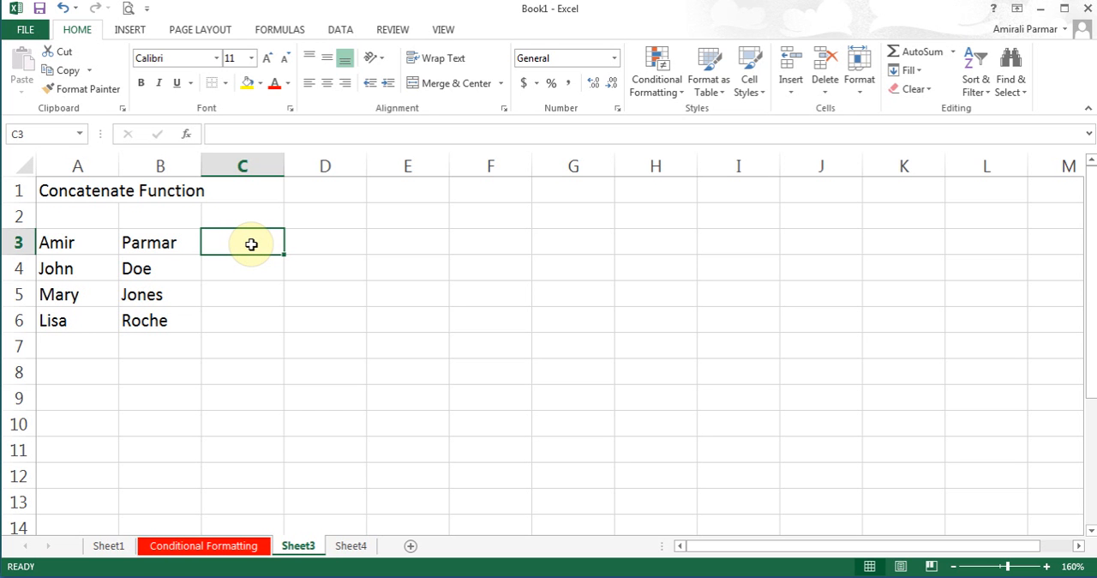
click(279, 29)
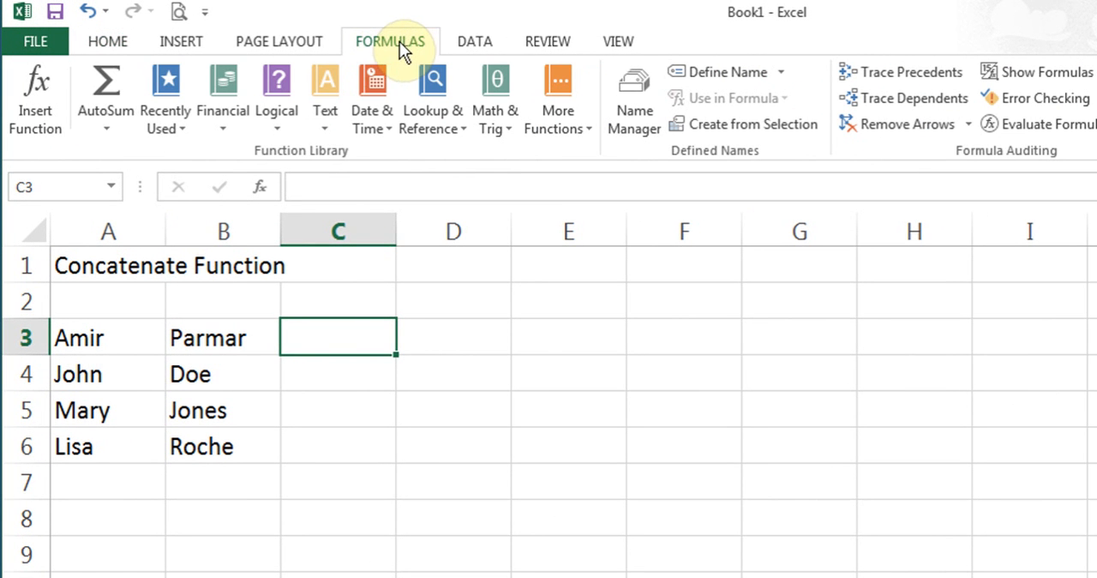
click(329, 120)
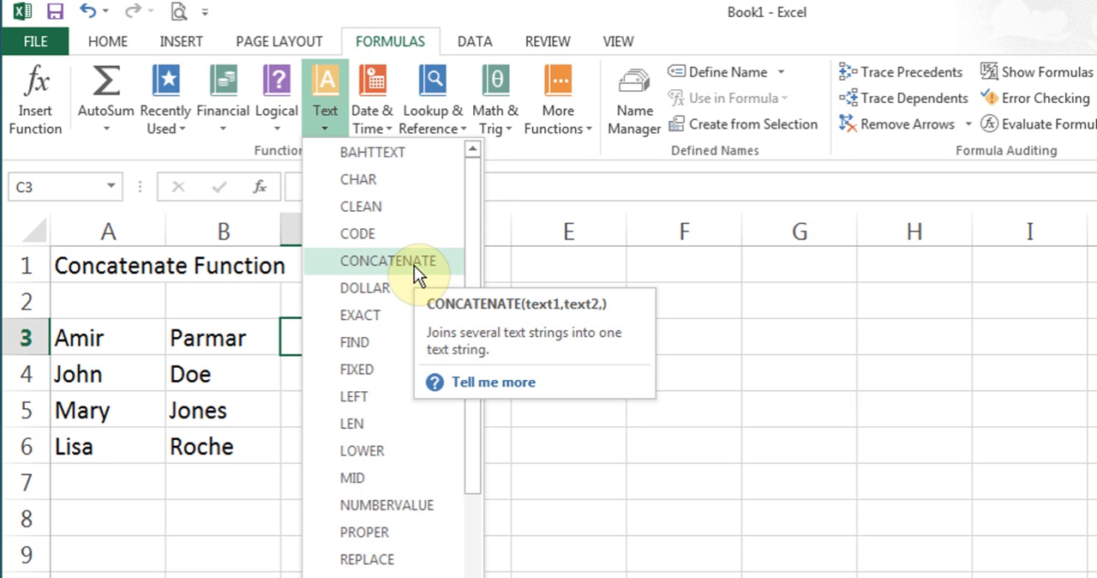
click(290, 340)
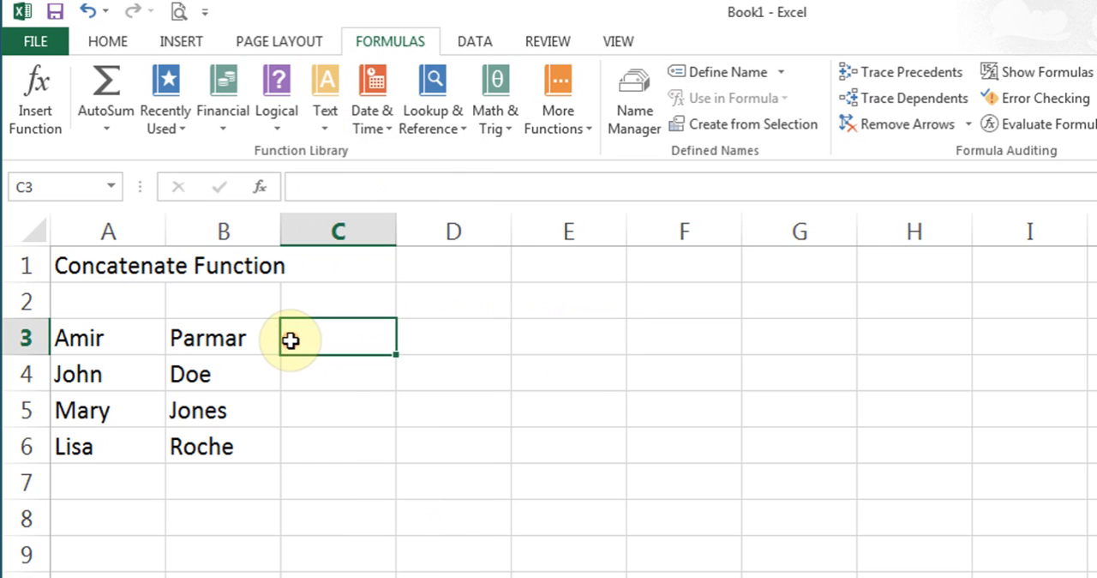
click(105, 43)
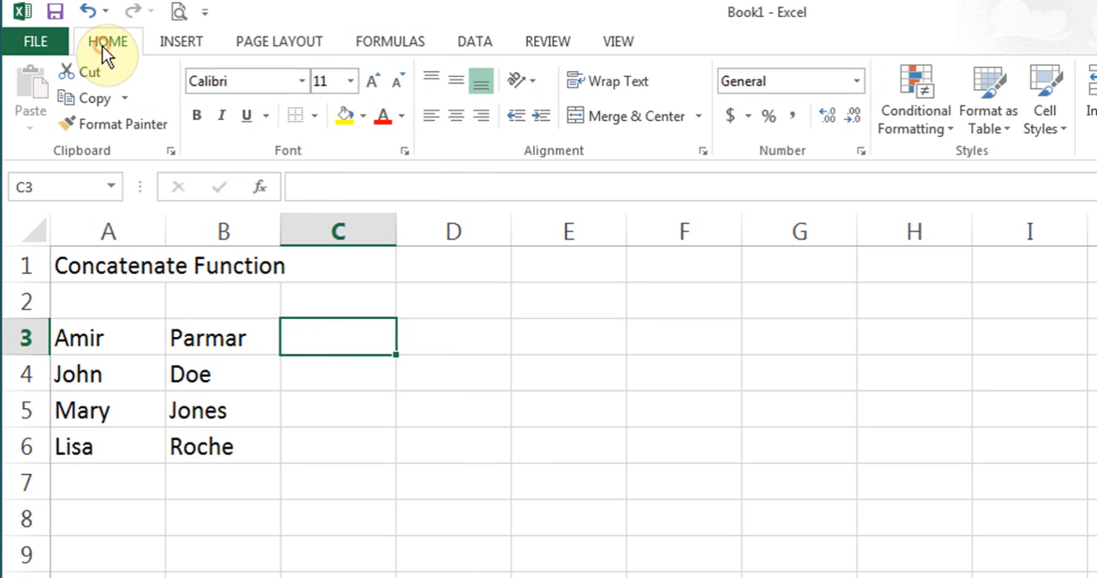
- Start inserting a function in C3 and search the function list for "con"
click(259, 190)
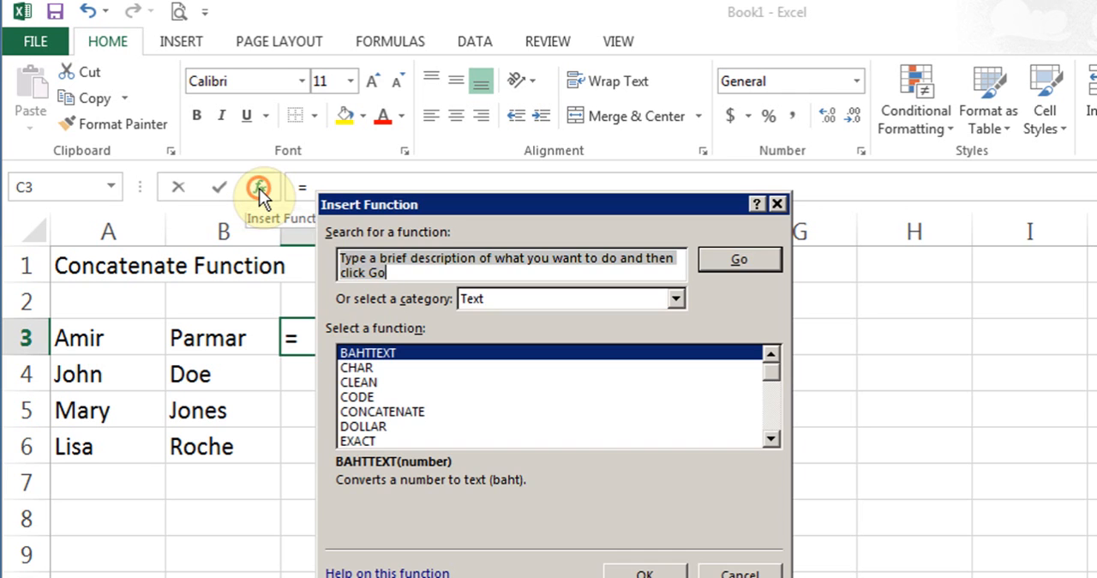
text(con)
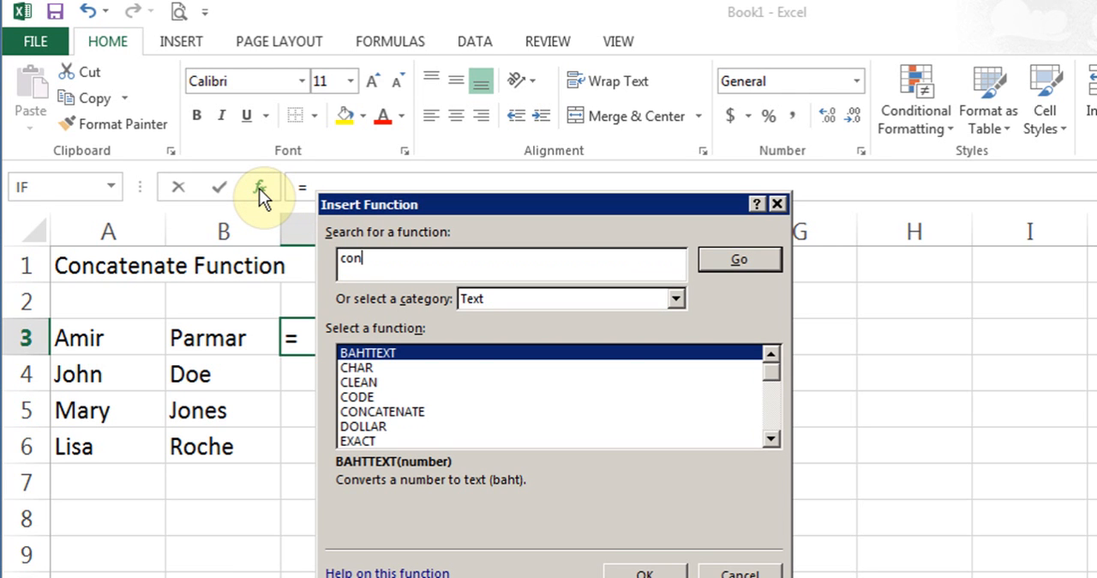
key(Tab)
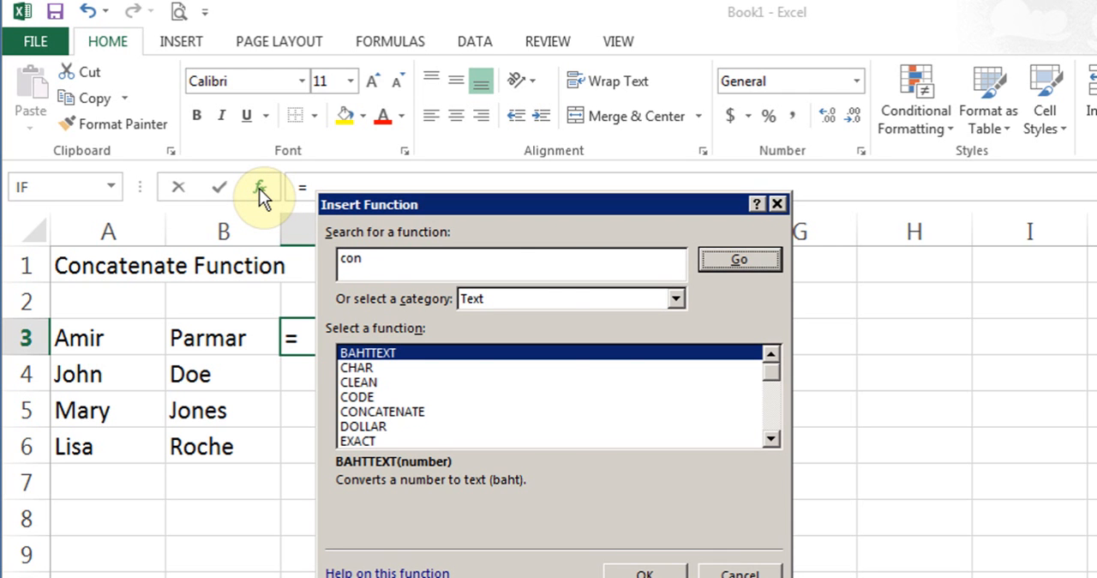
key(Return)
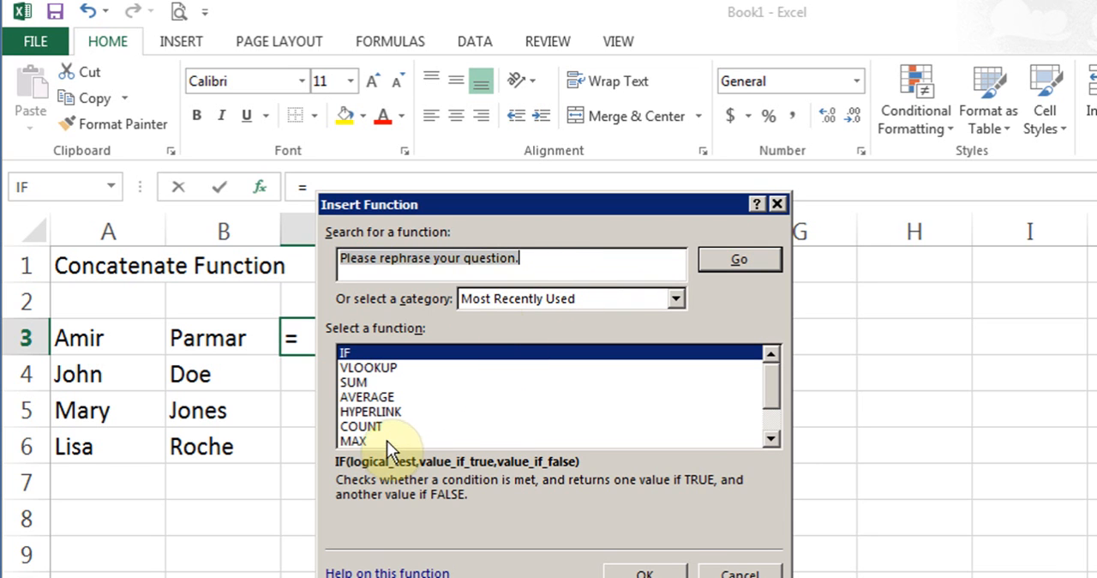
- Search all function categories for "conca" and look through the listed functions
text(conca)
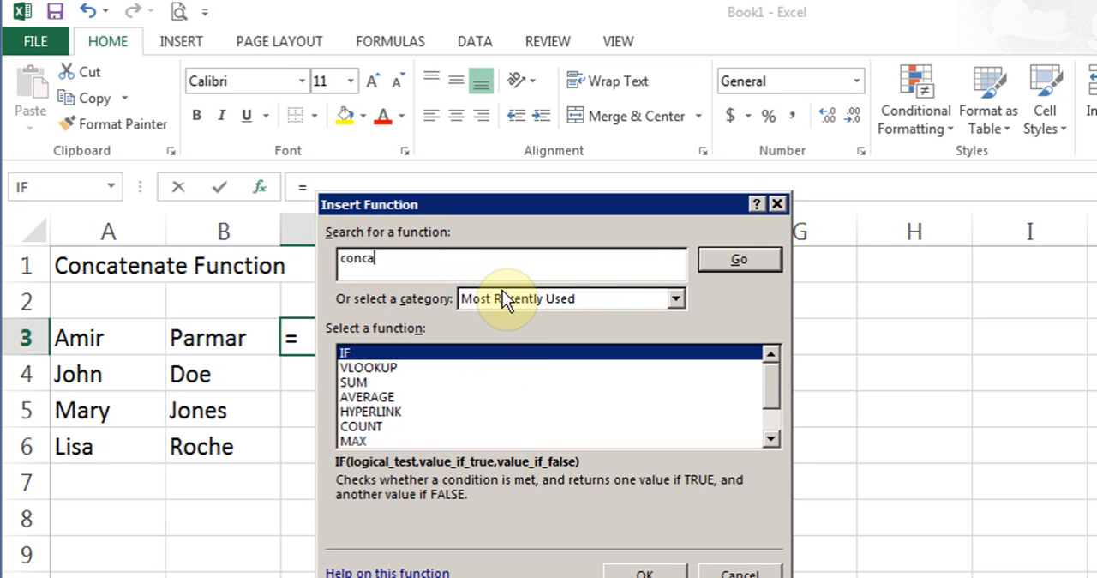
text(te)
click(676, 297)
click(599, 329)
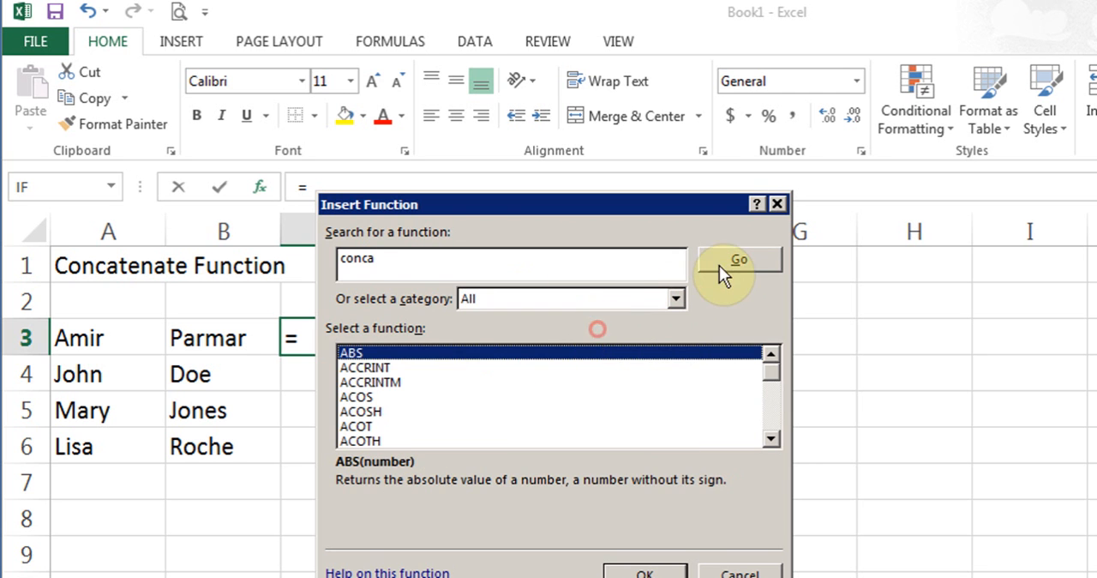
click(728, 260)
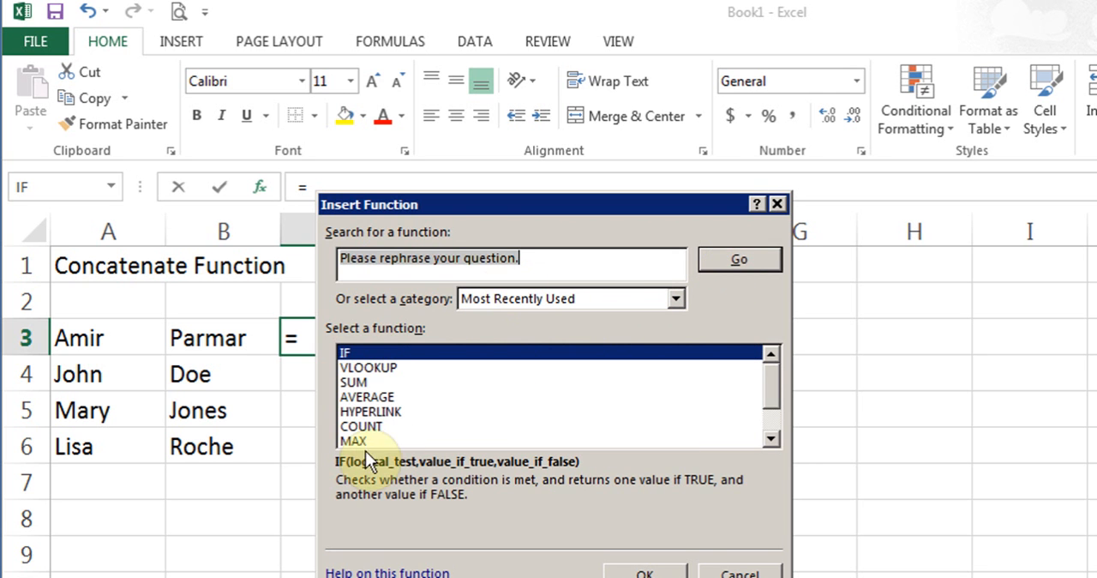
click(374, 416)
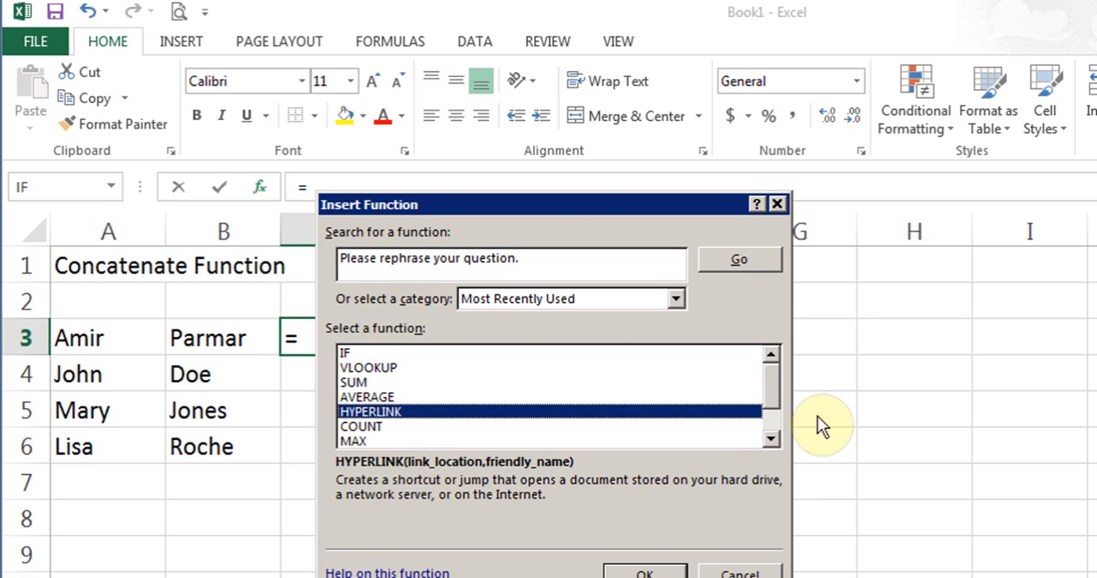
drag(771, 387, 768, 282)
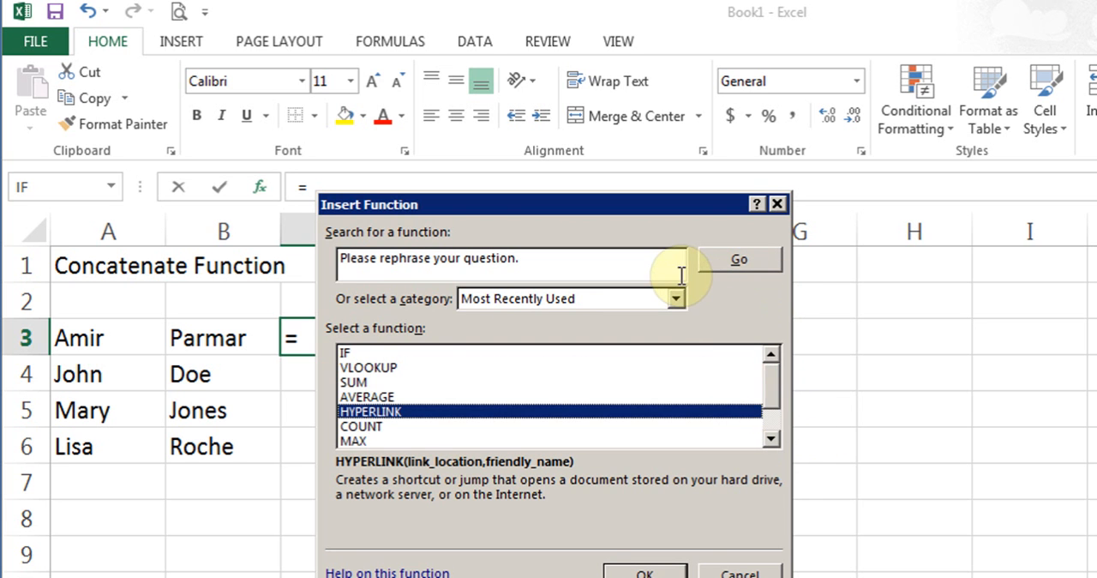
- Search the functions for "concatenate" and insert the CONCATENATE function in C3
click(563, 264)
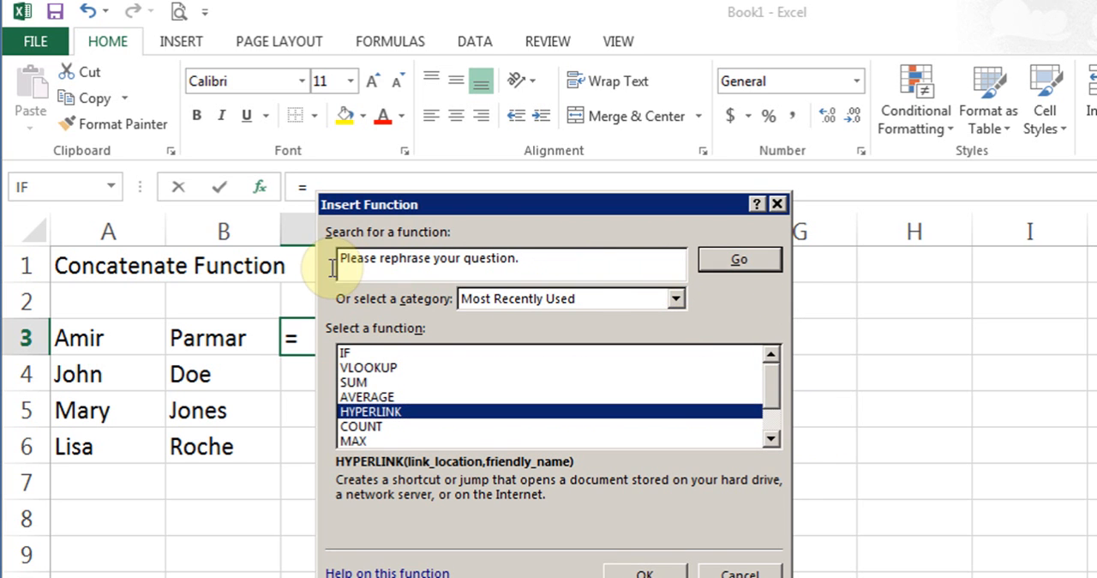
click(336, 261)
text(condatenate)
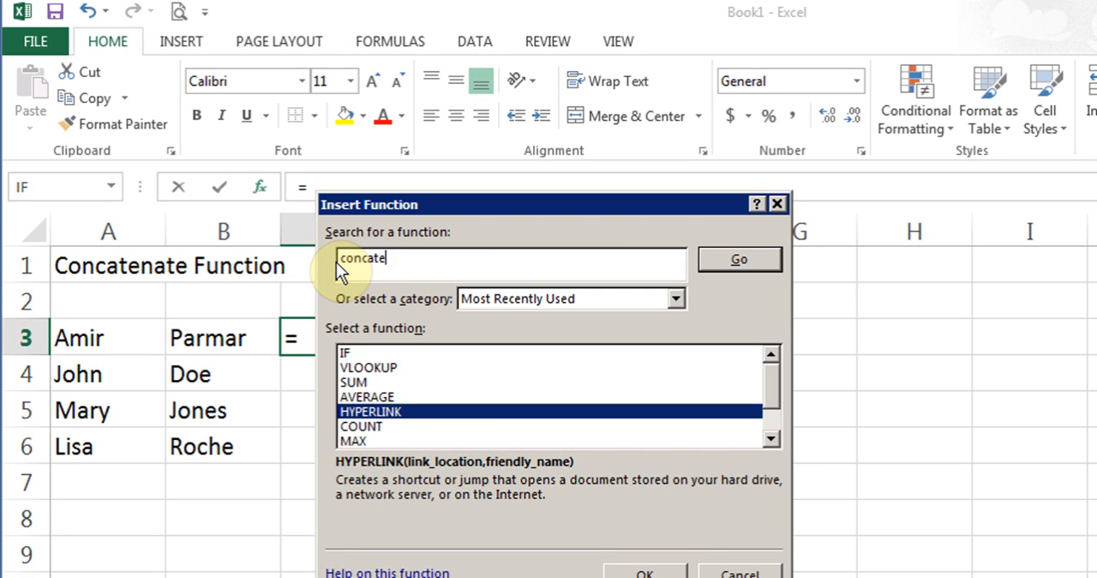
click(723, 260)
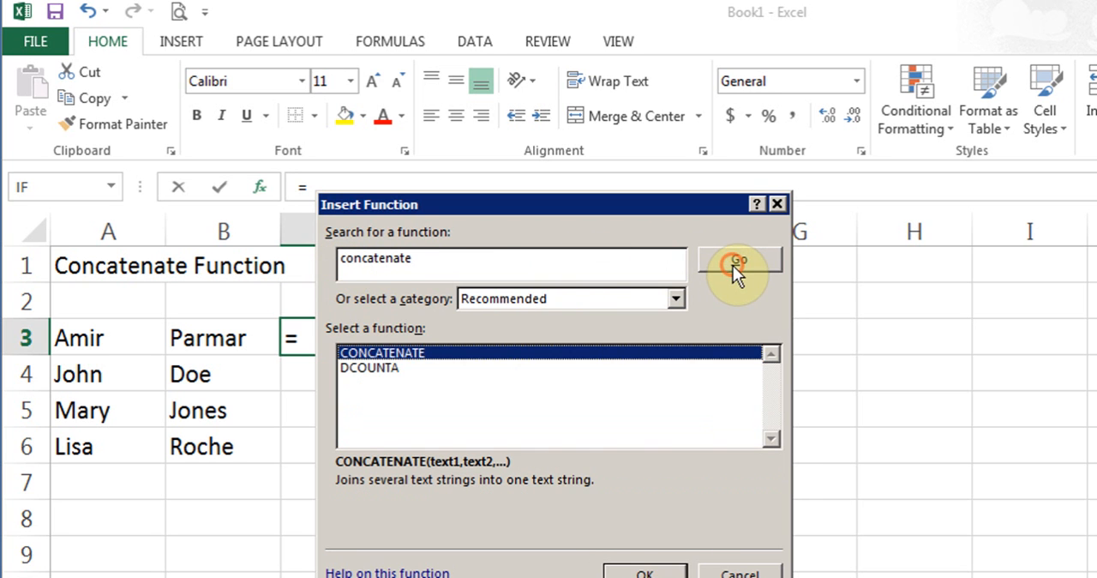
click(649, 568)
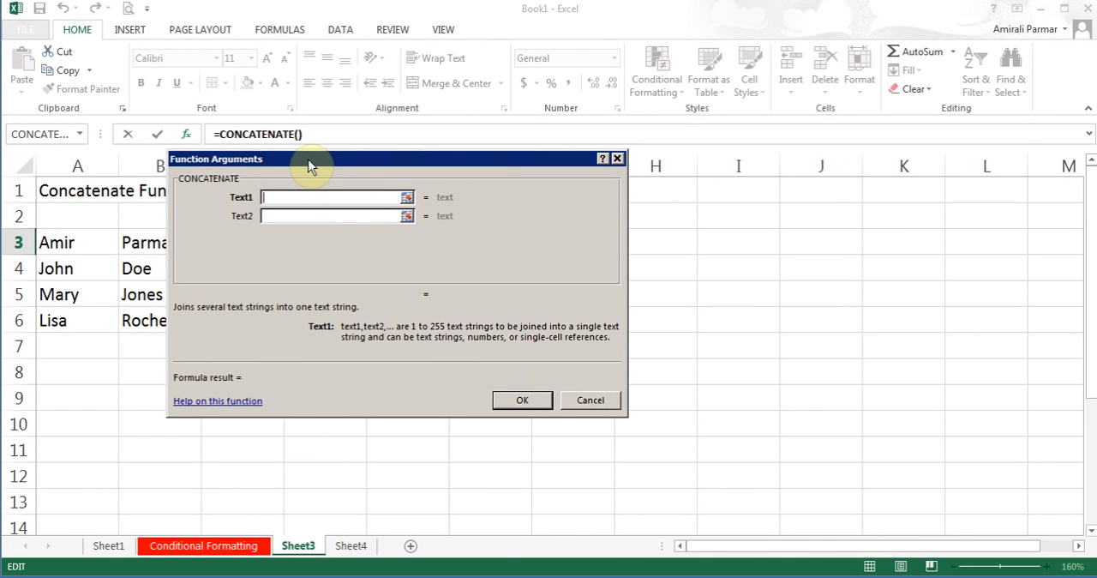
- Set the CONCATENATE arguments to Text1 A3 and Text2 B3, moving the dialog clear of row 3
drag(309, 167, 220, 285)
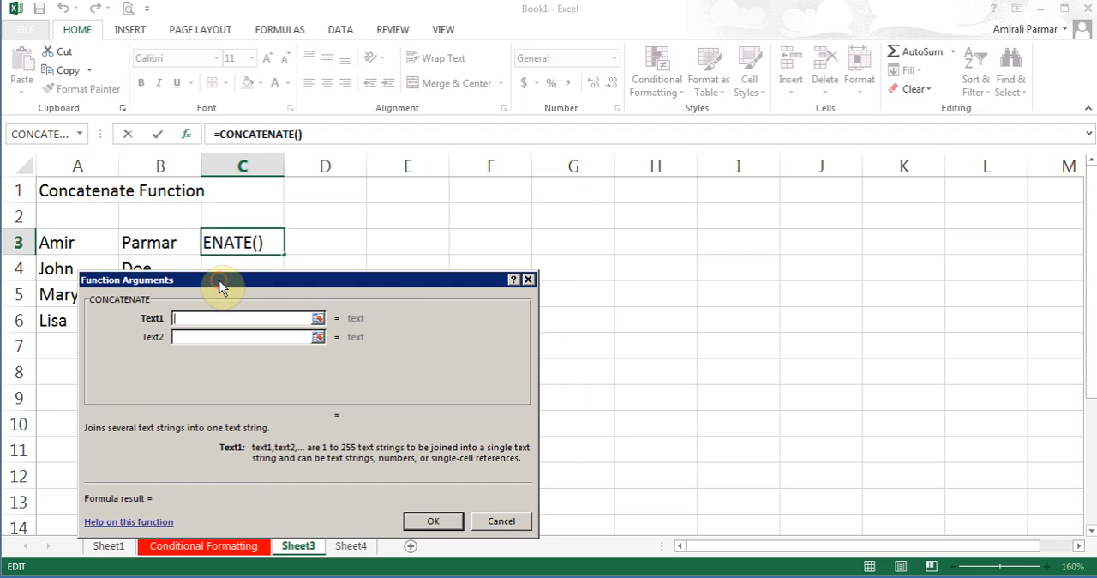
click(65, 242)
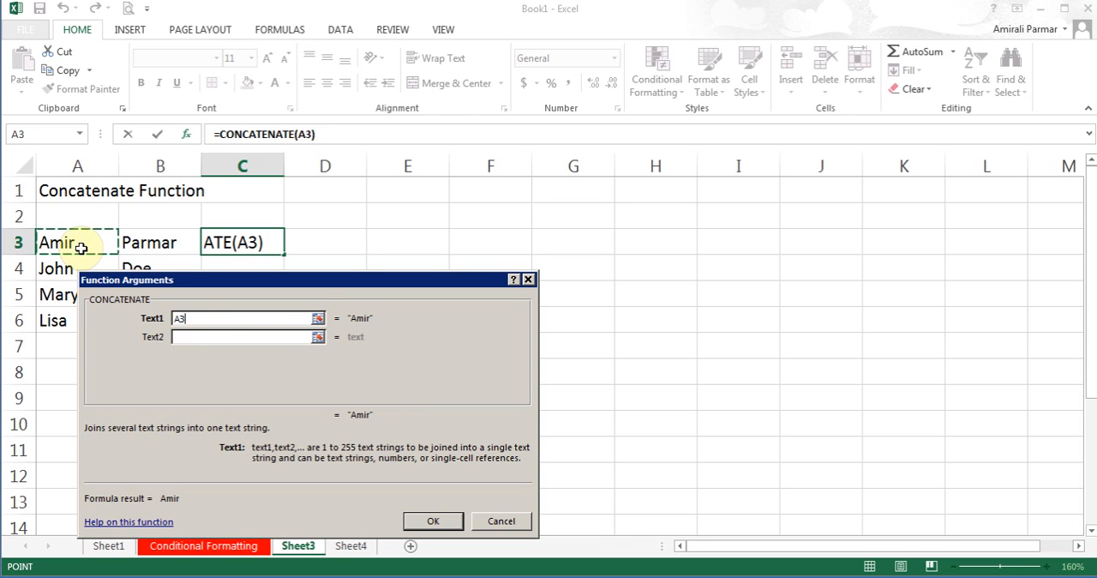
click(190, 337)
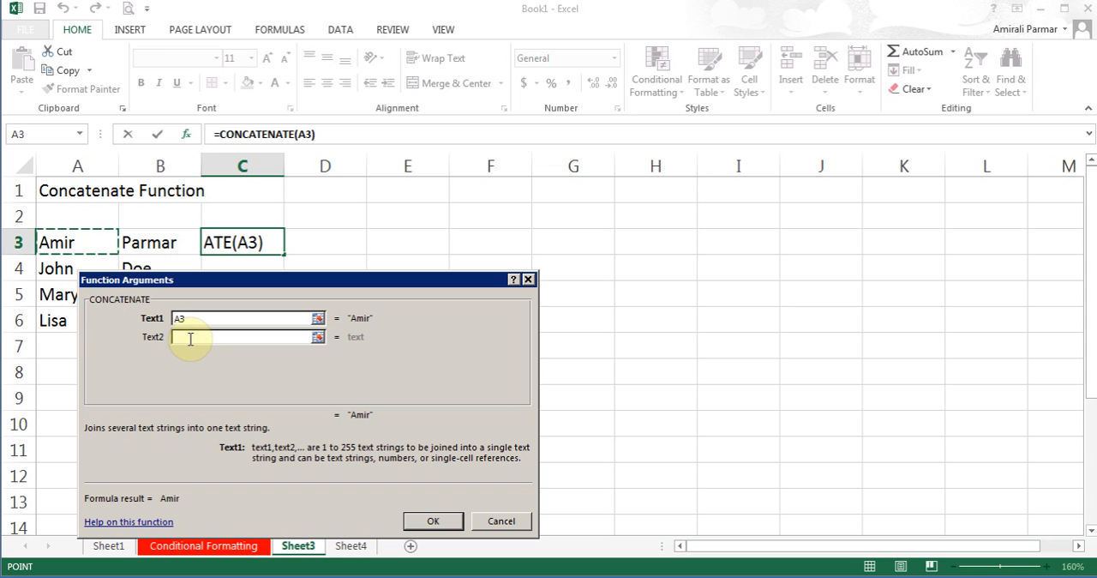
click(160, 243)
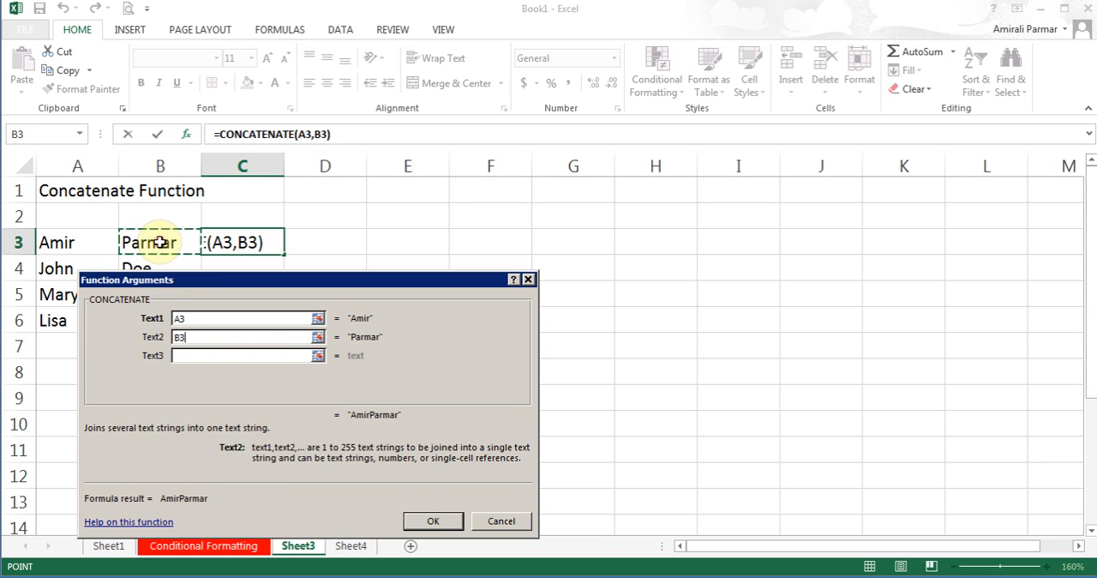
click(434, 520)
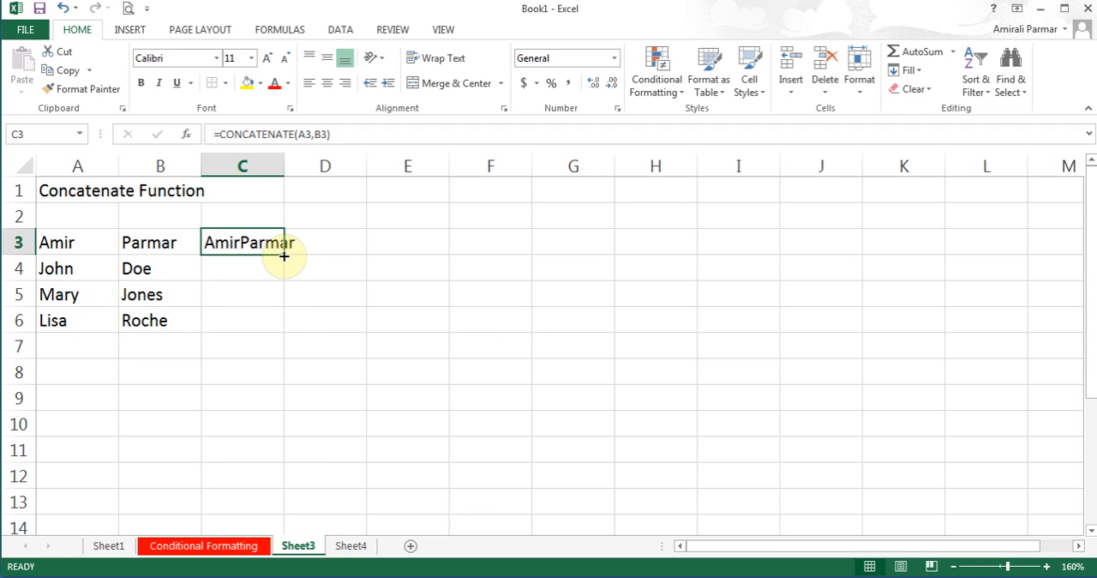
- Fill the CONCATENATE formula from C3 down to C6 and clear the contents of C3:C6
drag(284, 256, 285, 324)
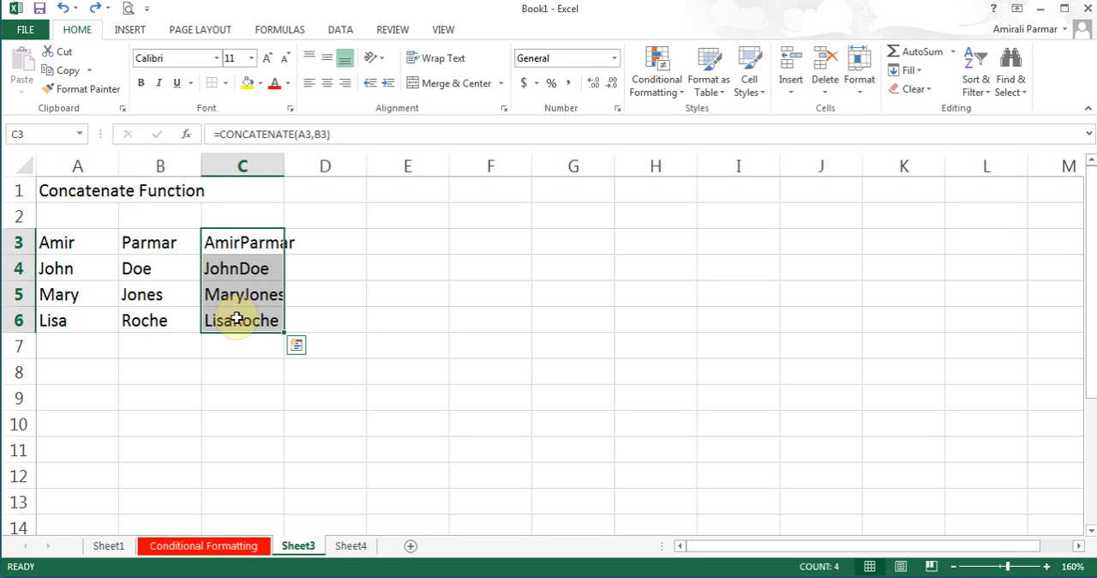
key(Delete)
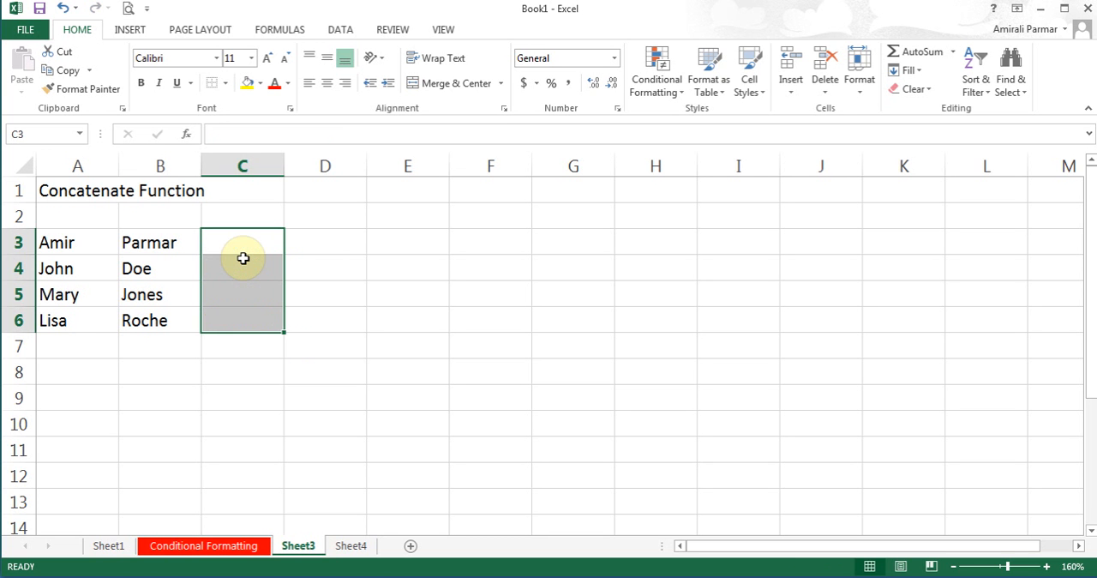
- Insert a CONCATENATE function in C3 that joins A3, a space " " and B3
click(240, 242)
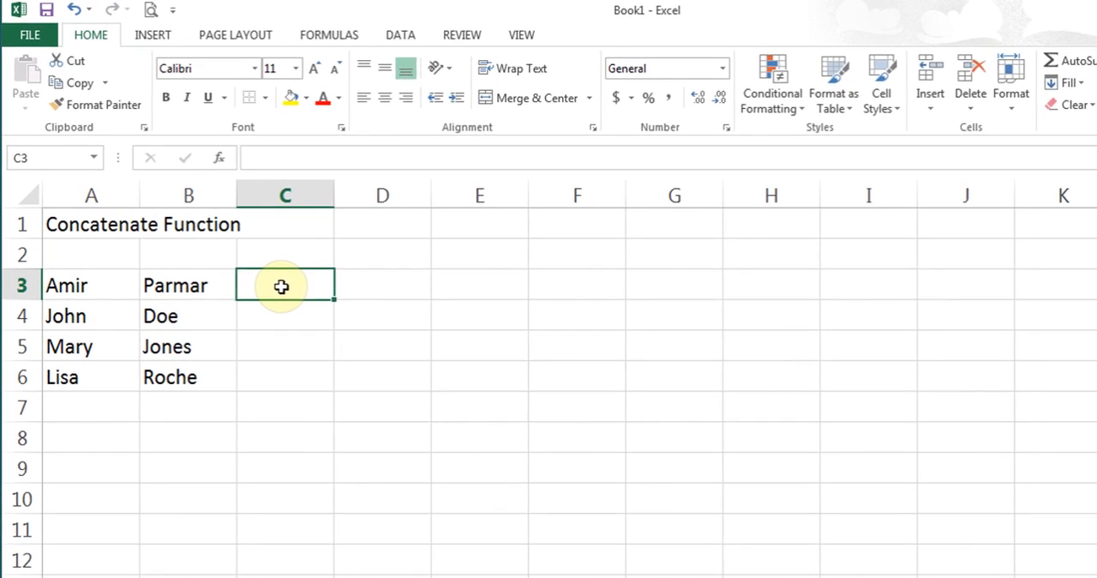
click(408, 45)
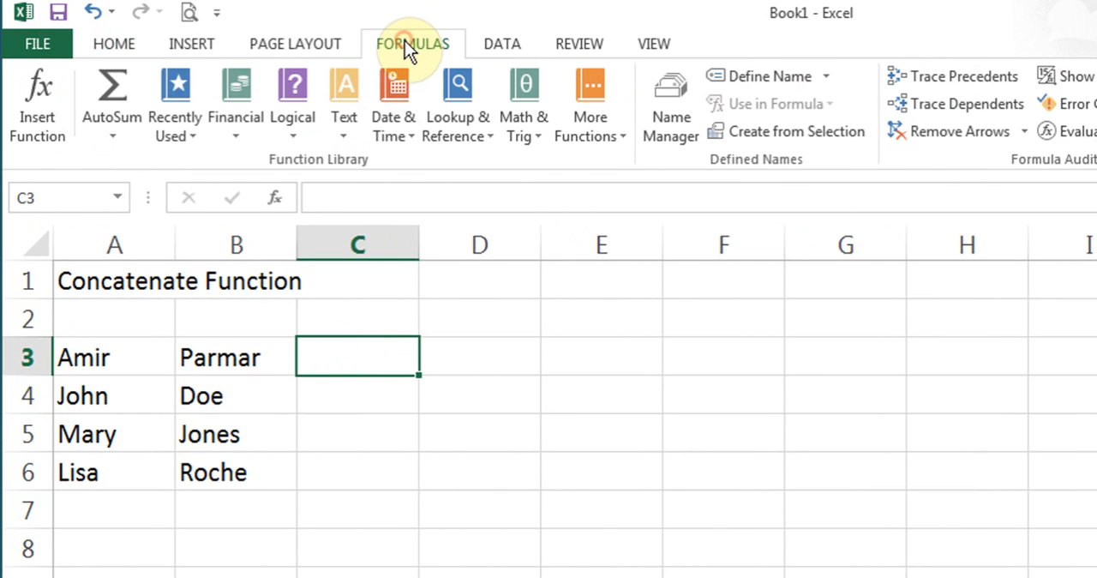
click(345, 120)
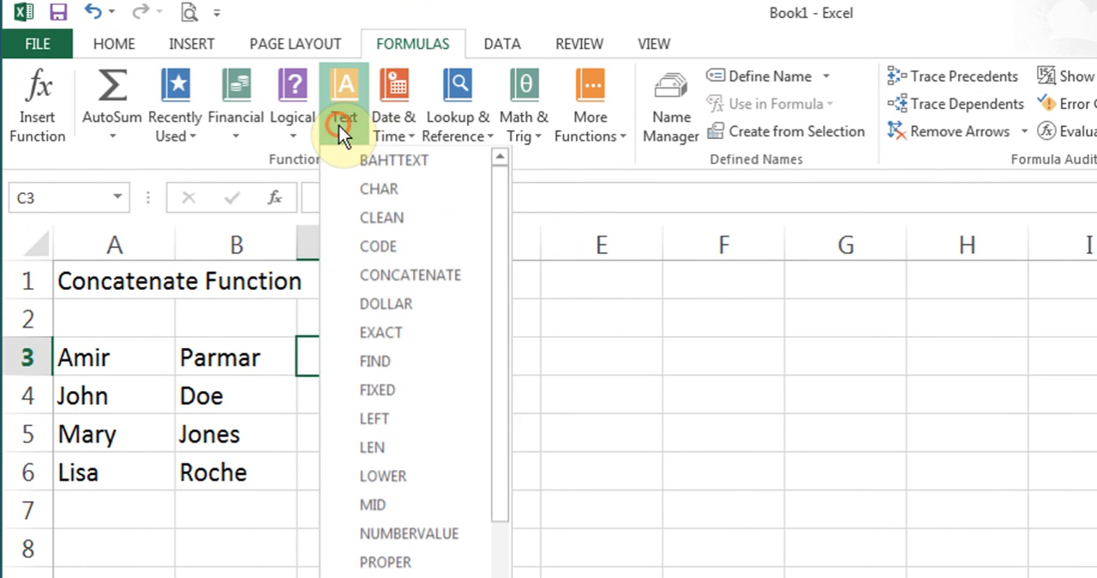
click(420, 286)
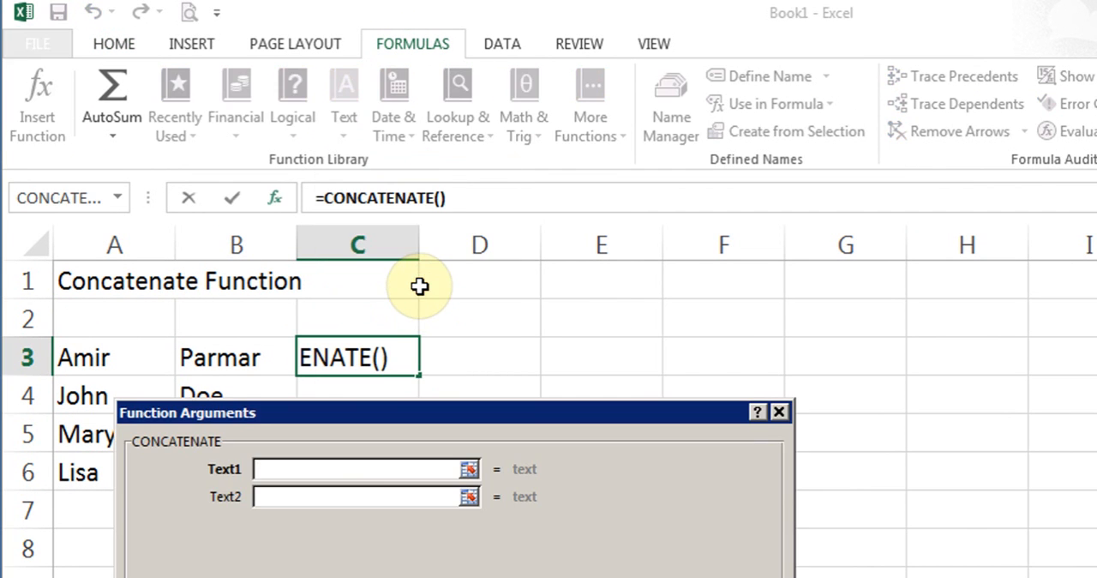
click(80, 347)
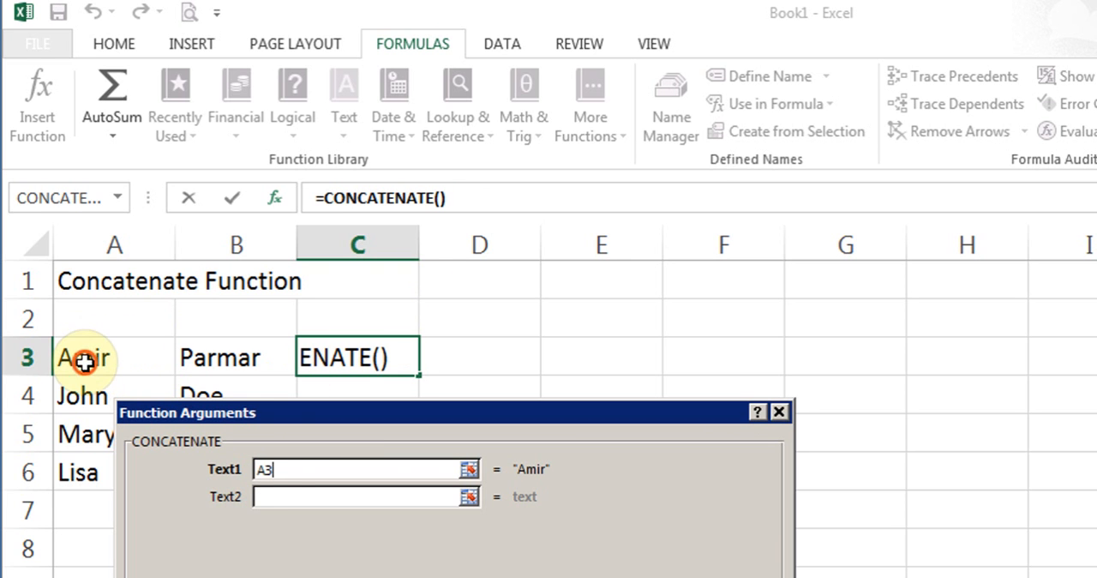
click(287, 498)
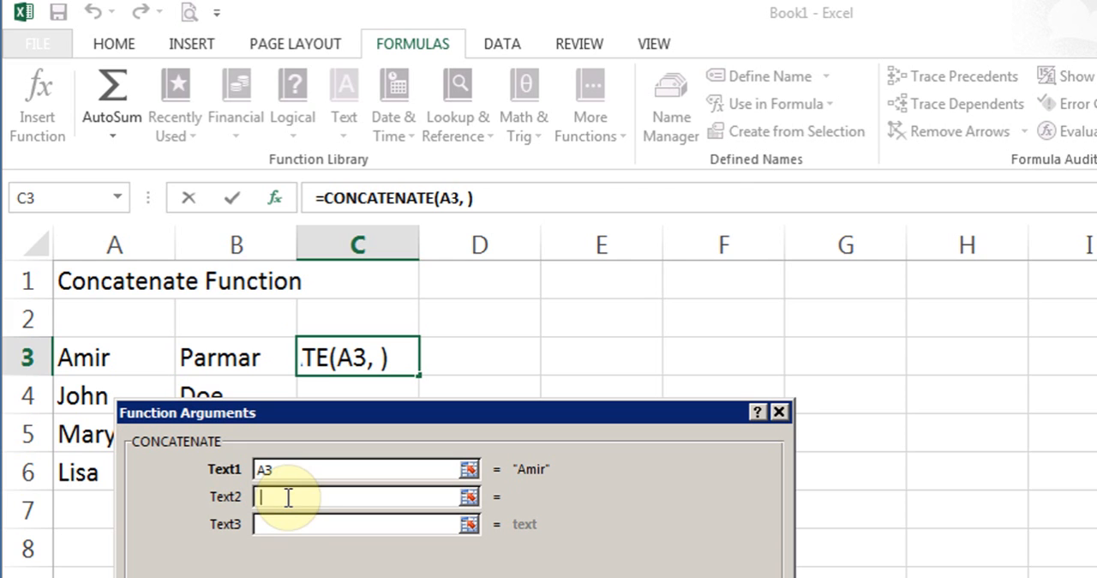
click(298, 523)
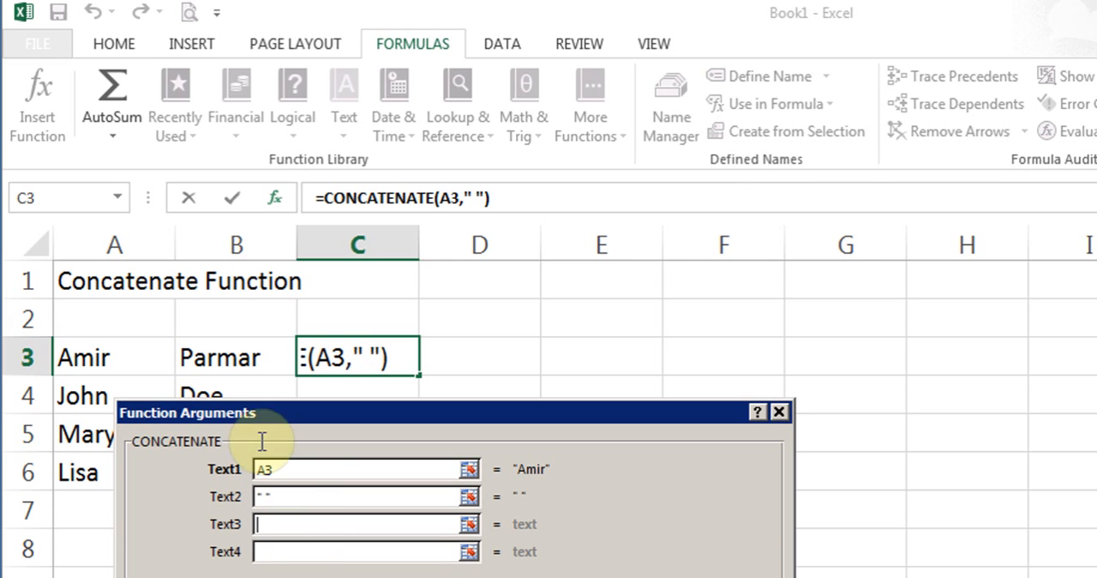
click(209, 359)
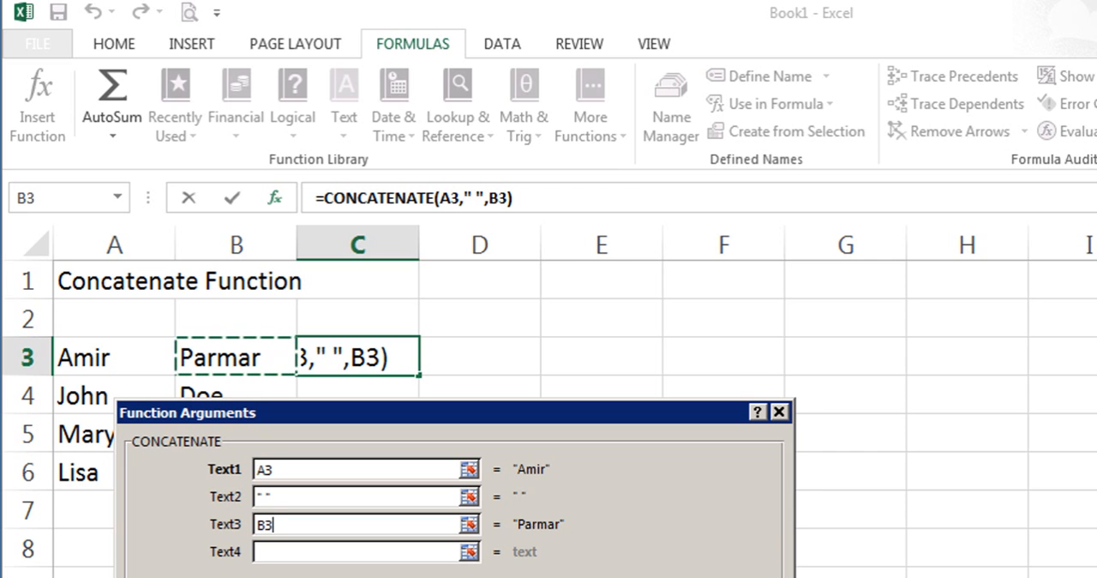
key(Return)
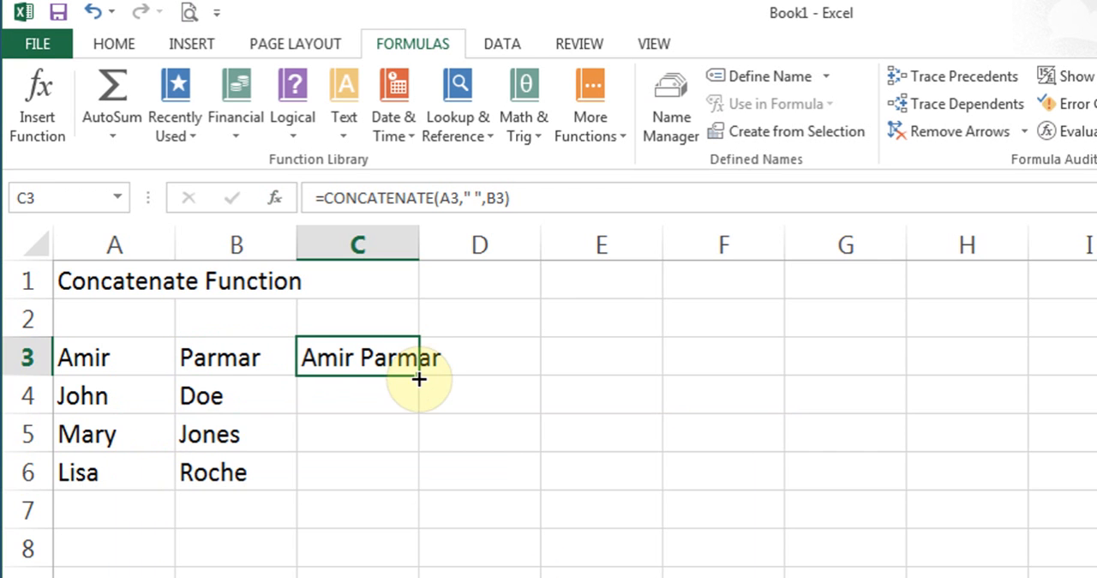
- Fill the CONCATENATE formula from C3 down to C6 and switch to Sheet4
drag(420, 375, 426, 487)
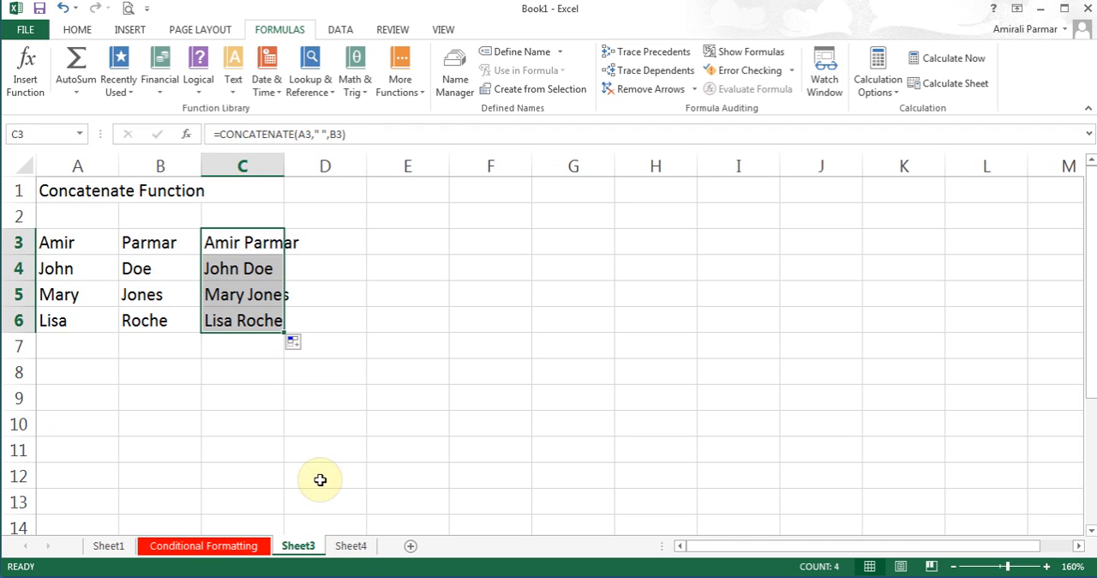
click(350, 547)
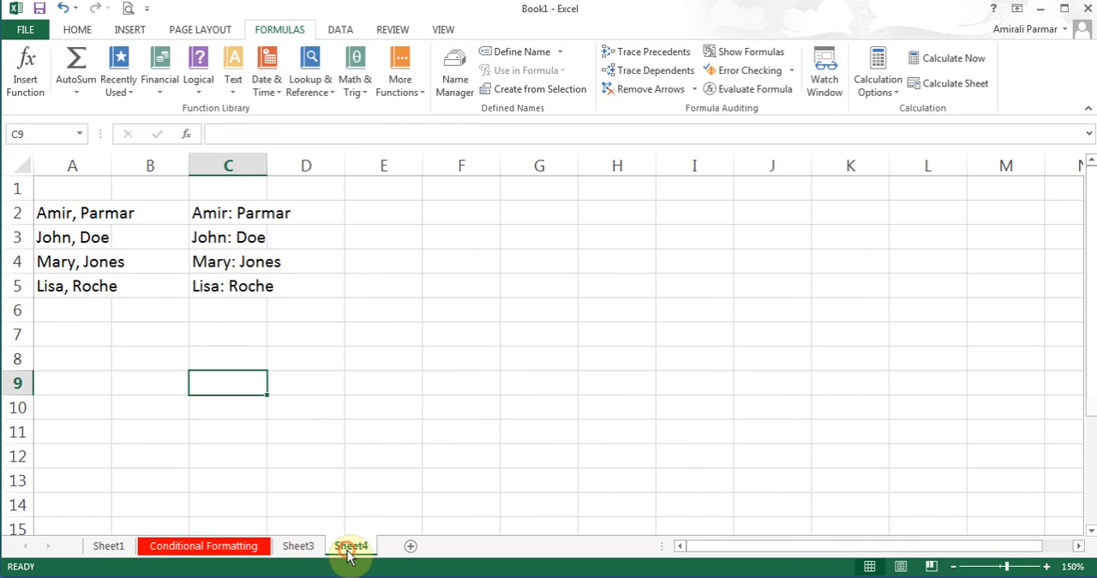
- Start Text to Columns on cell A2 alone, moving the wizard clear of the names and keeping the Delimited data type
click(66, 218)
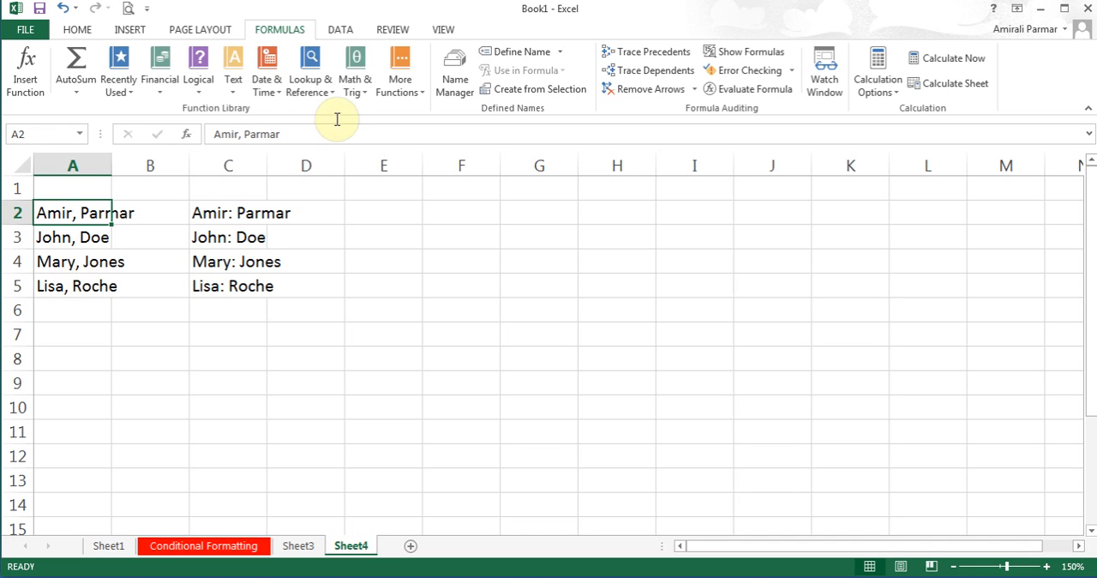
click(340, 31)
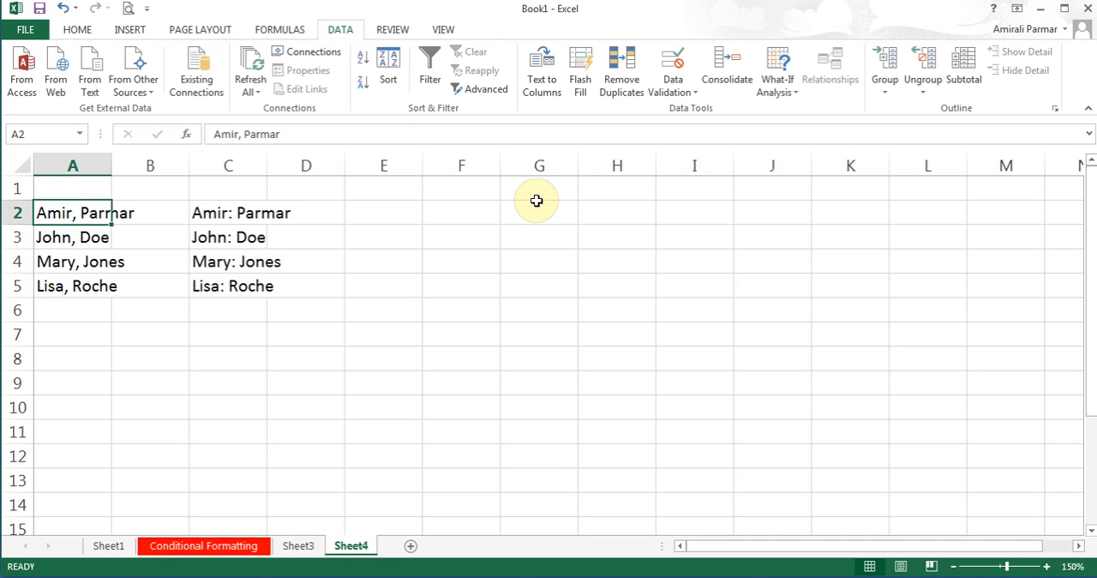
click(543, 74)
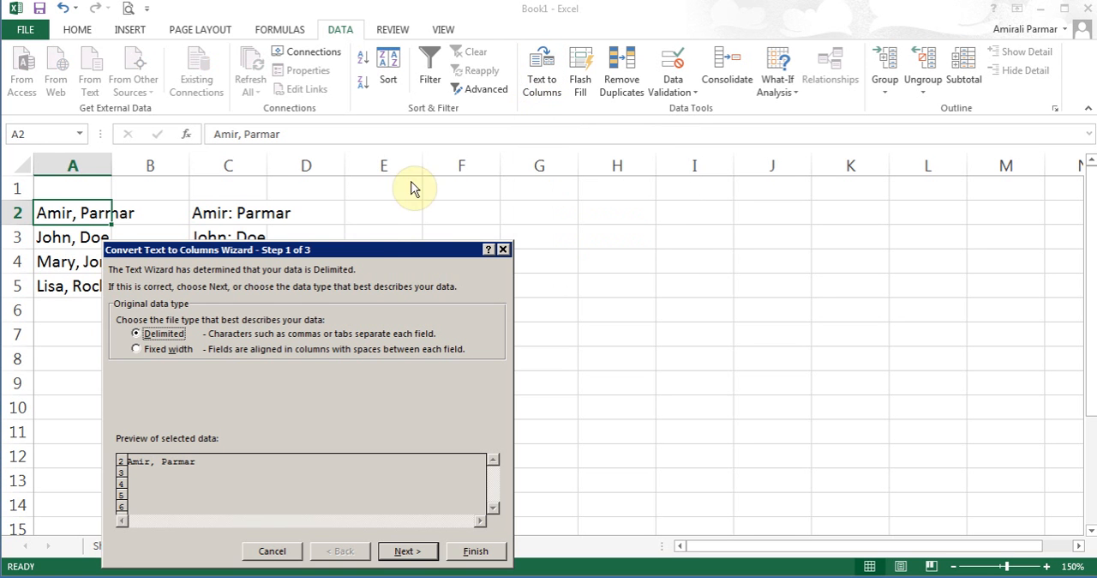
click(360, 246)
drag(360, 246, 367, 158)
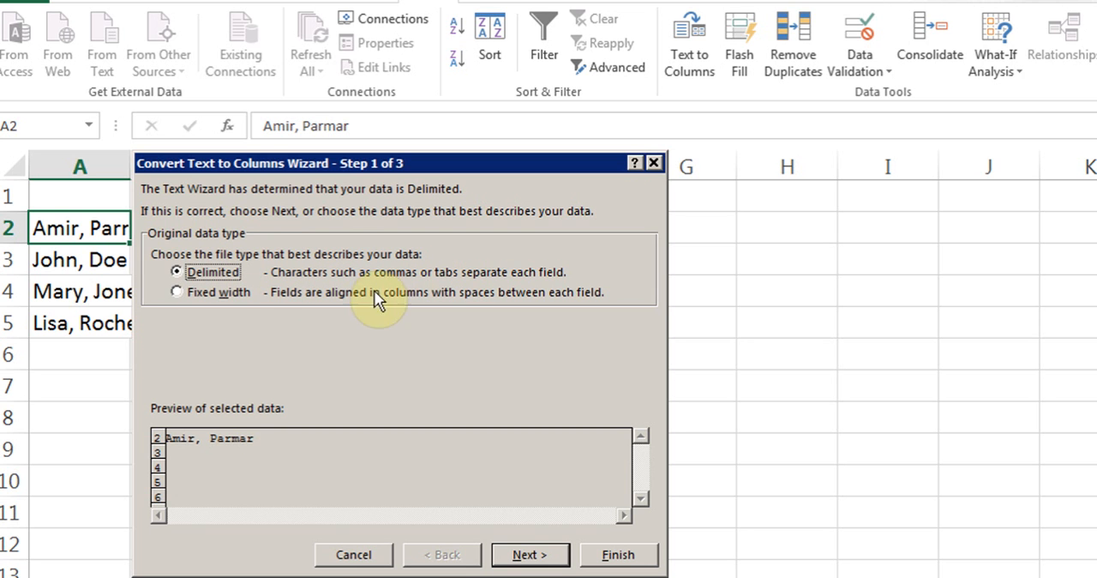
click(176, 293)
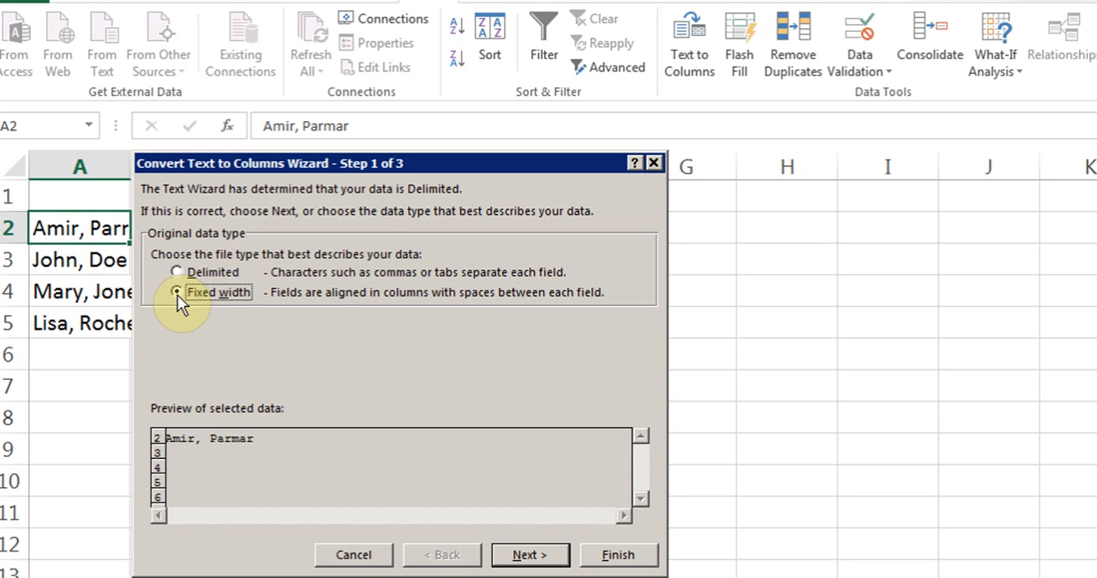
click(177, 272)
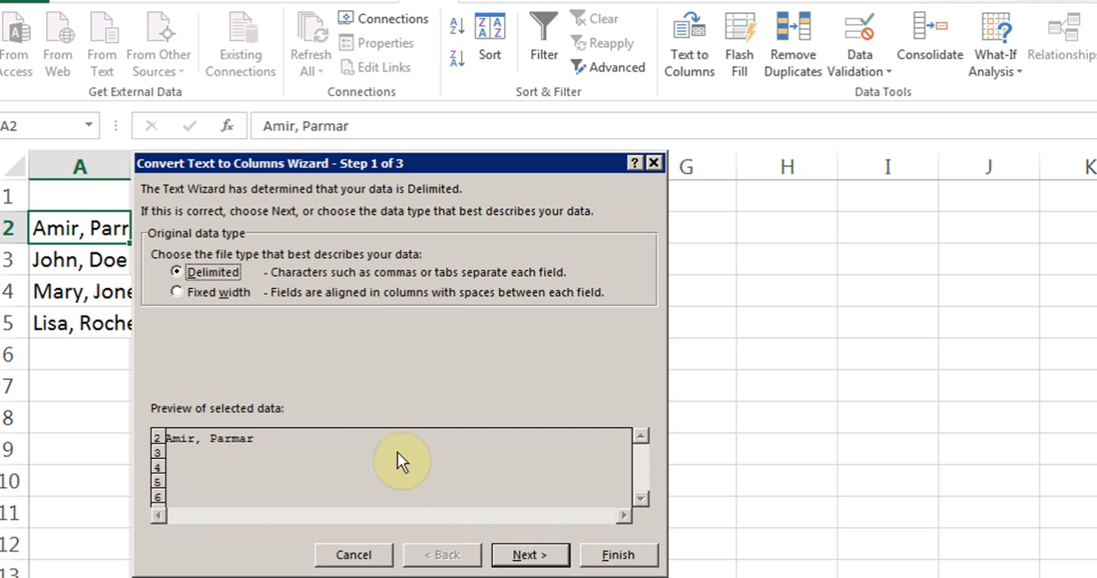
click(519, 556)
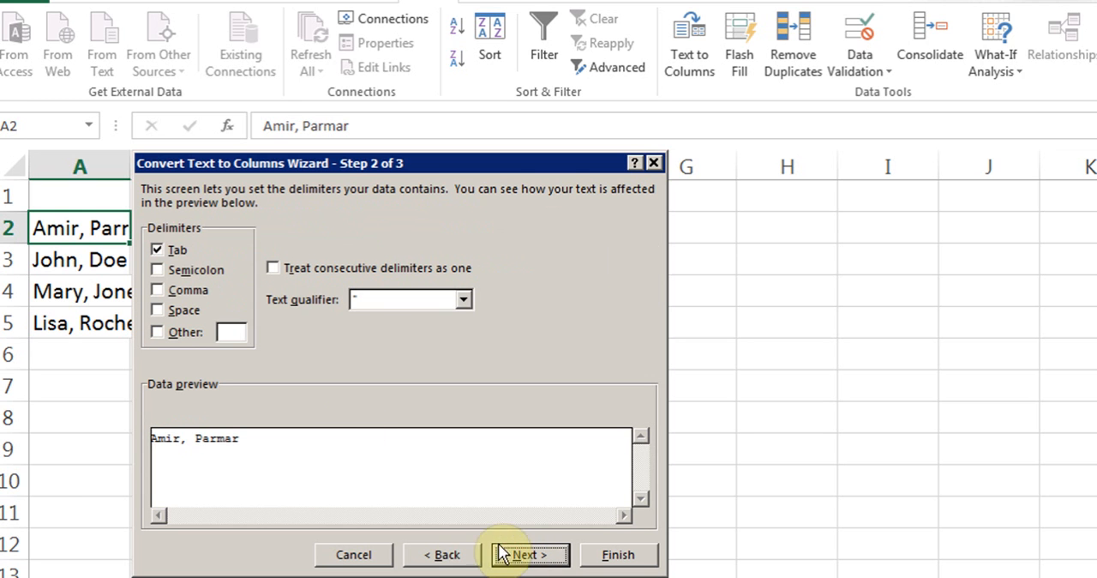
- Split A2 with Comma as the delimiter instead of Tab and General column format, and undo the split
click(160, 256)
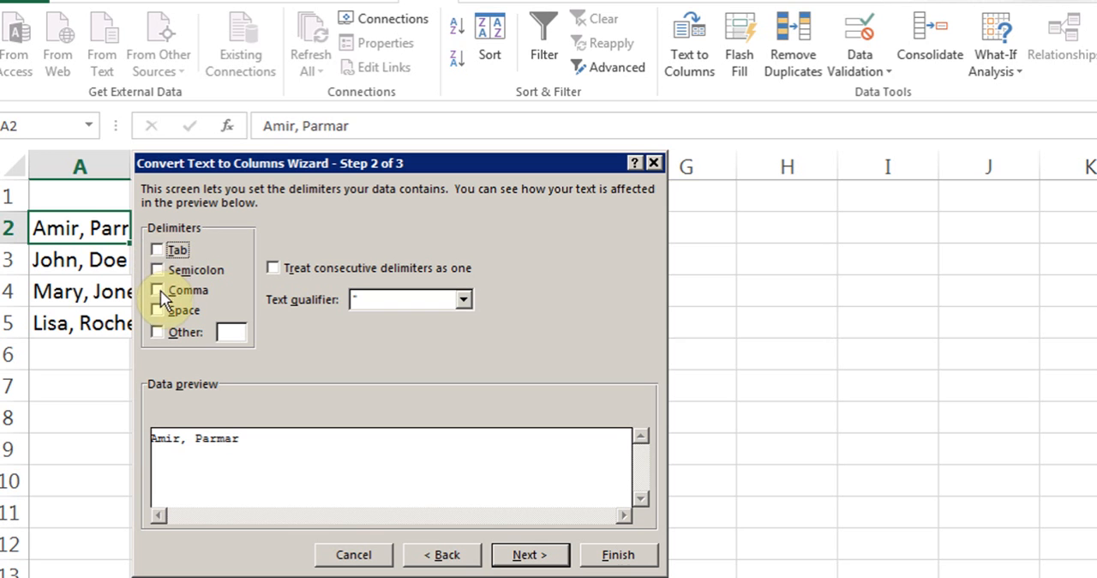
click(157, 292)
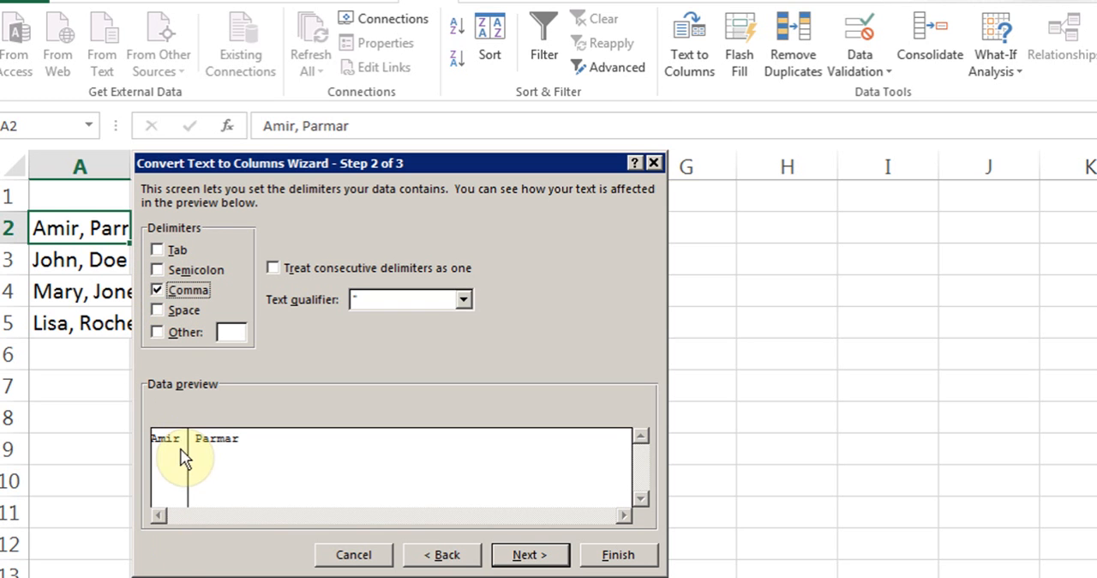
click(159, 291)
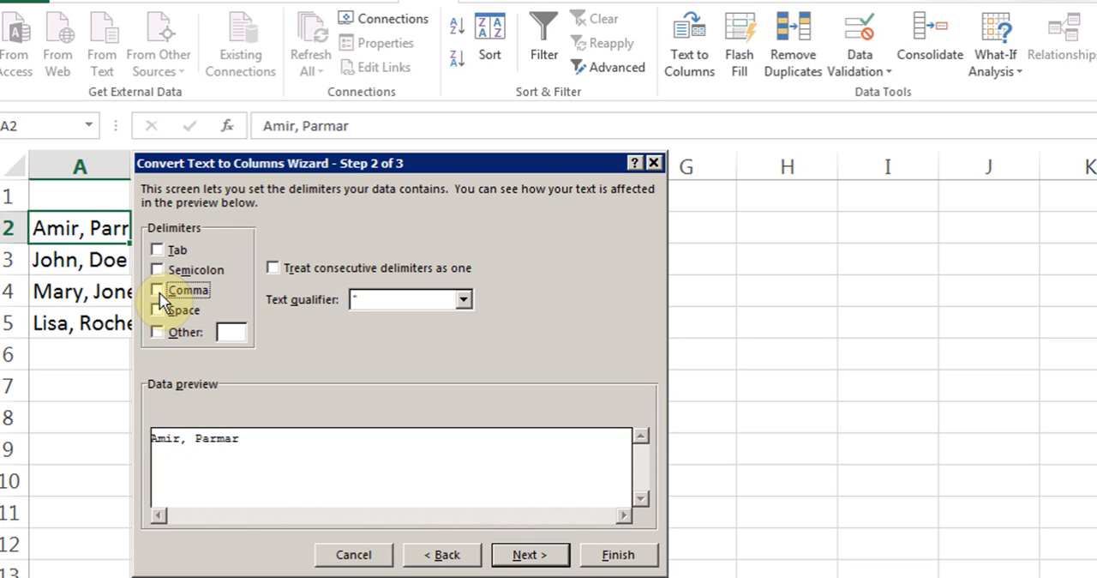
click(159, 291)
click(160, 293)
click(160, 332)
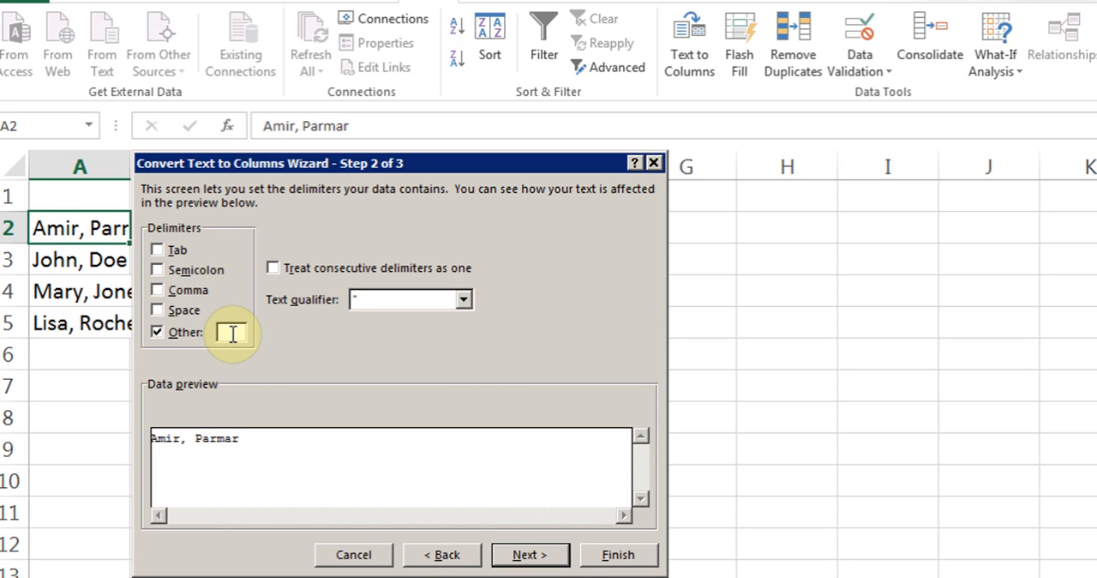
click(159, 291)
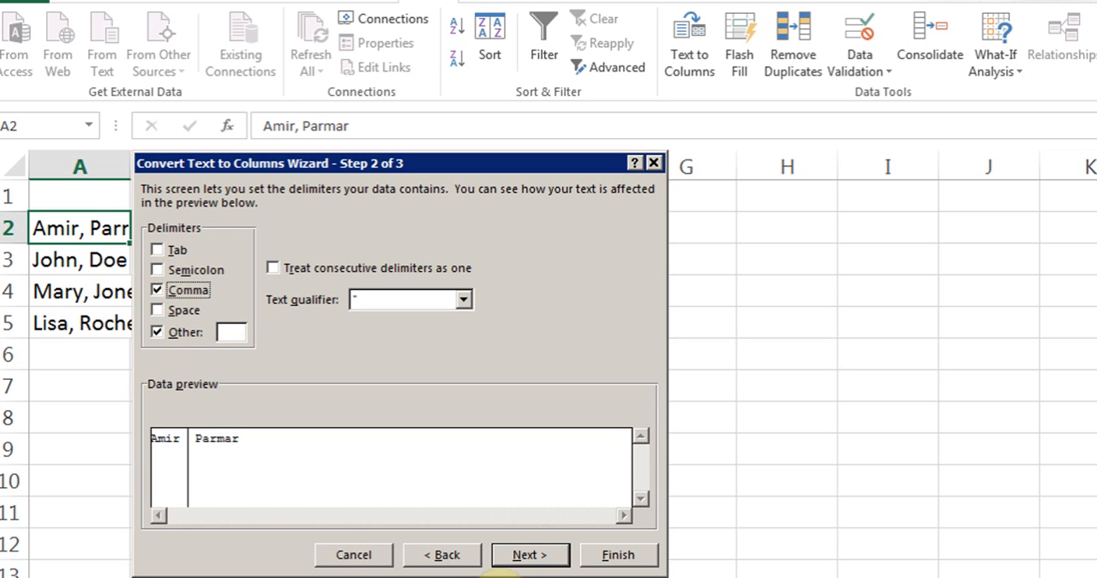
click(525, 559)
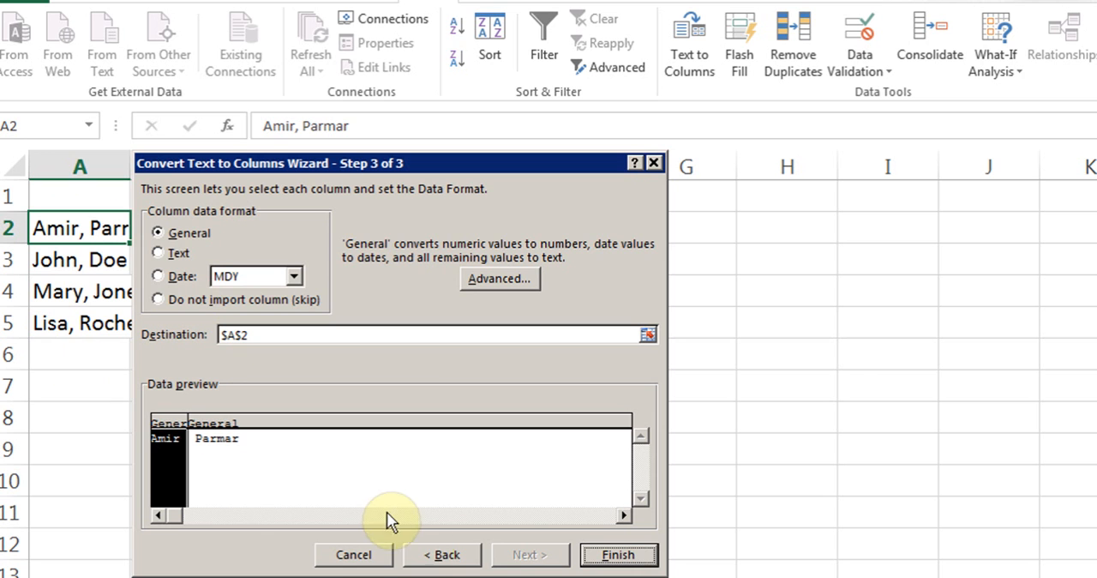
click(619, 555)
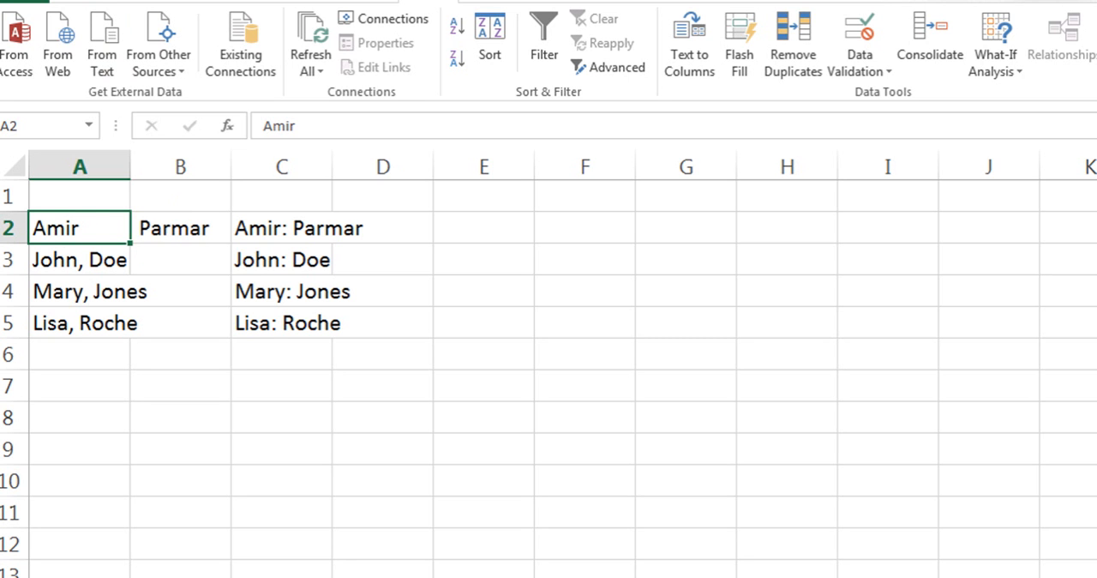
key(ctrl+z)
- Split the names in A2:A5 into two columns with Text to Columns, Delimited by Comma, with destination A2
drag(80, 228, 86, 318)
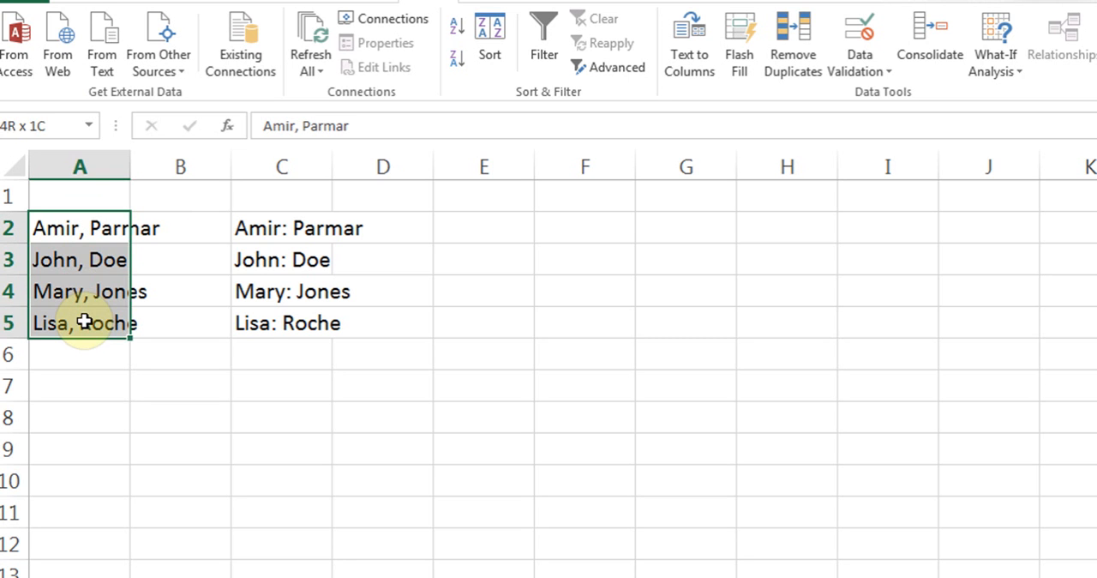
click(690, 39)
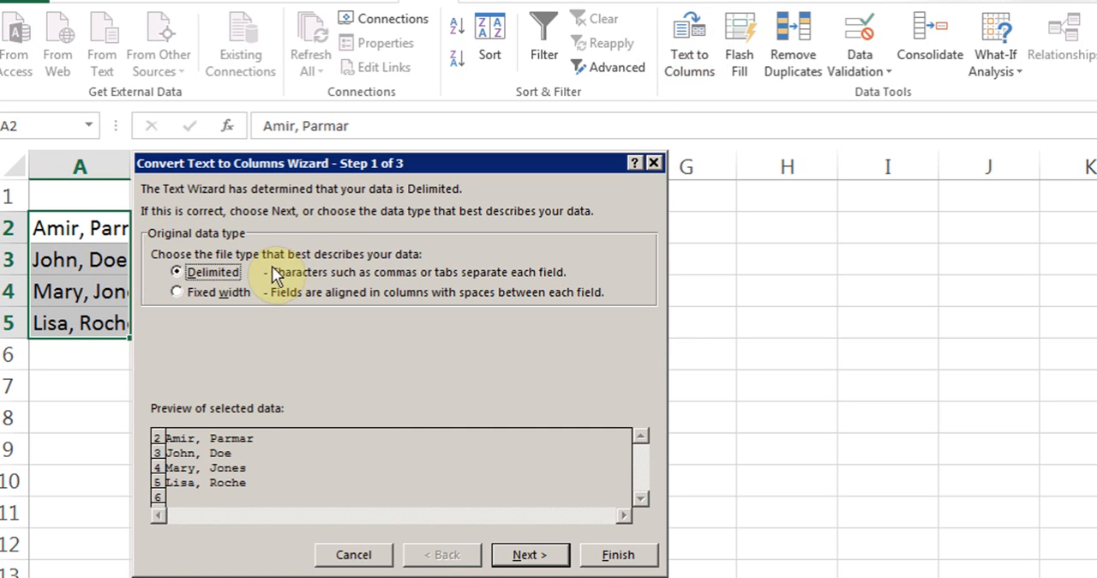
click(525, 554)
click(157, 290)
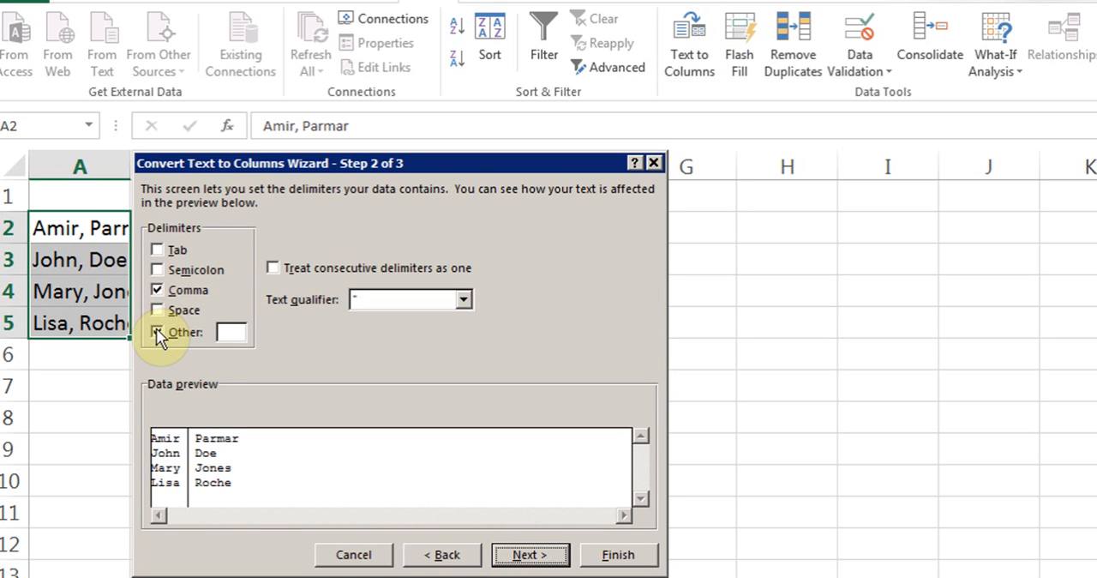
click(157, 332)
click(525, 555)
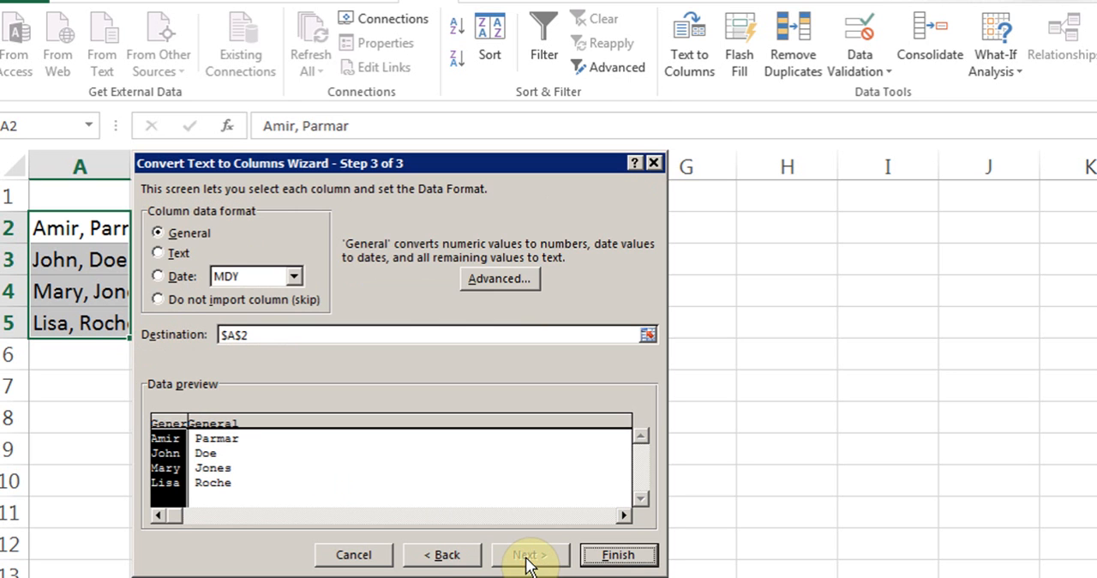
click(614, 555)
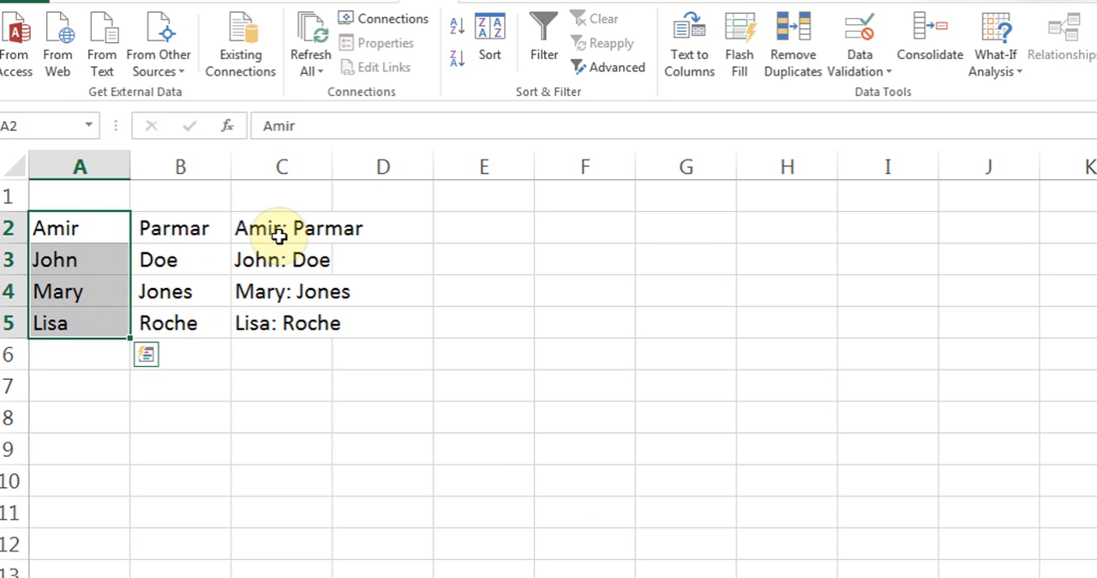
- Start Text to Columns on C2:C5 as Delimited, with Comma off and ":" as the Other delimiter
drag(279, 227, 279, 322)
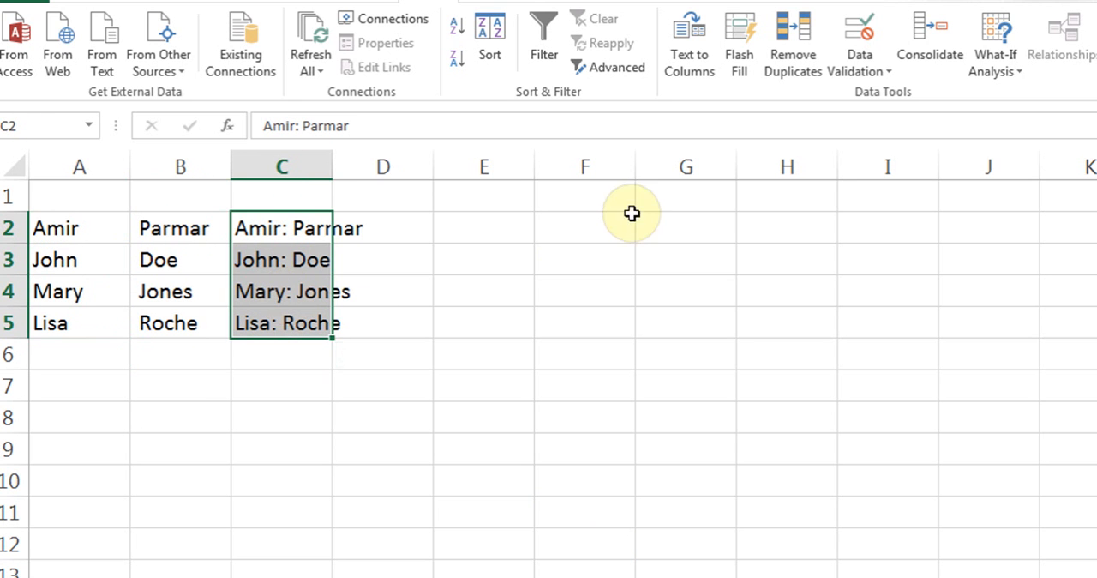
click(687, 53)
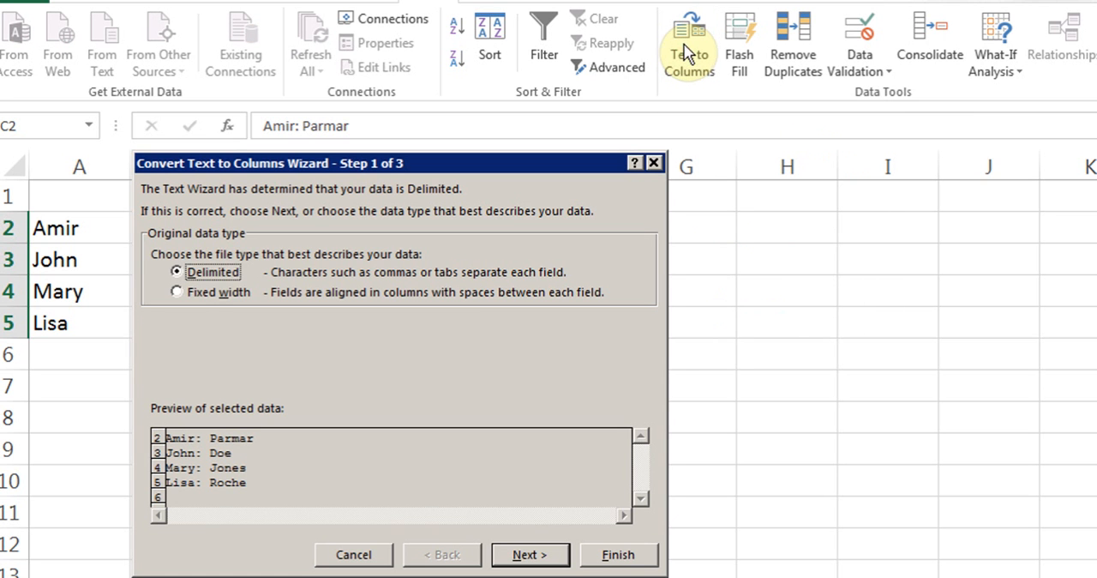
click(532, 555)
click(160, 291)
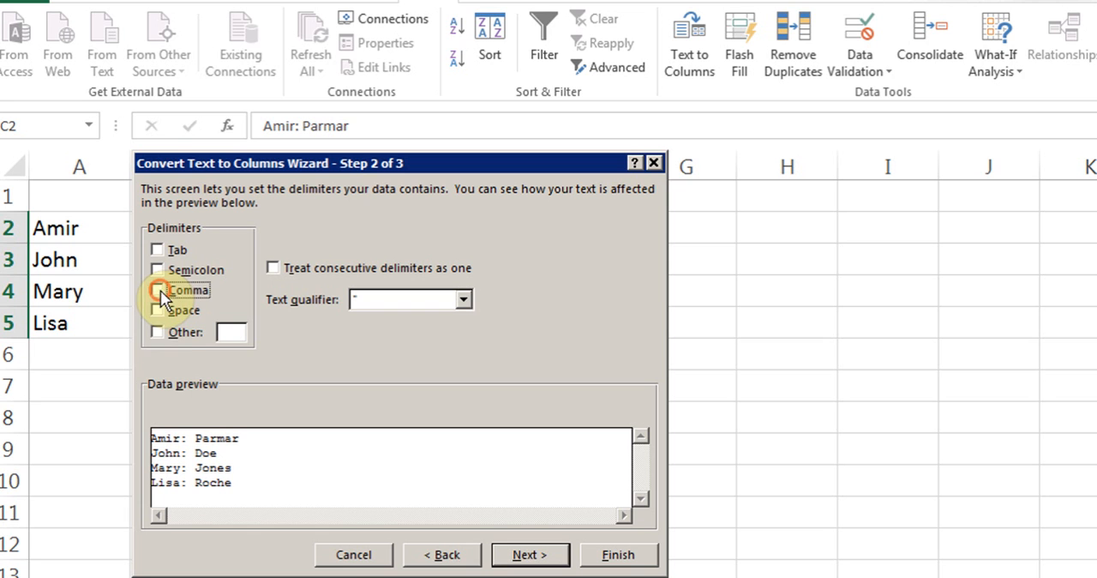
click(160, 331)
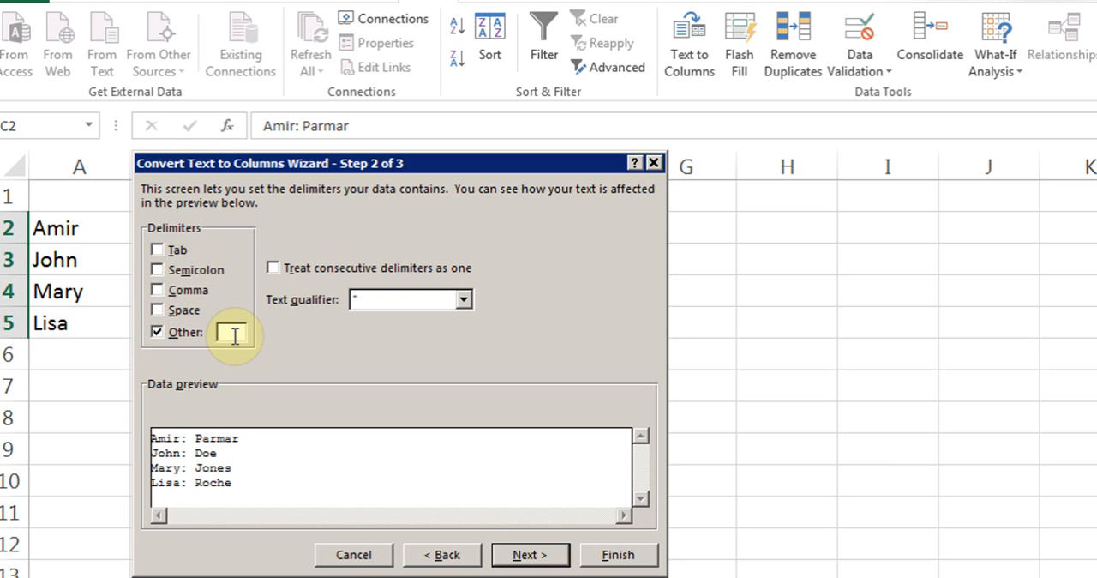
text(:)
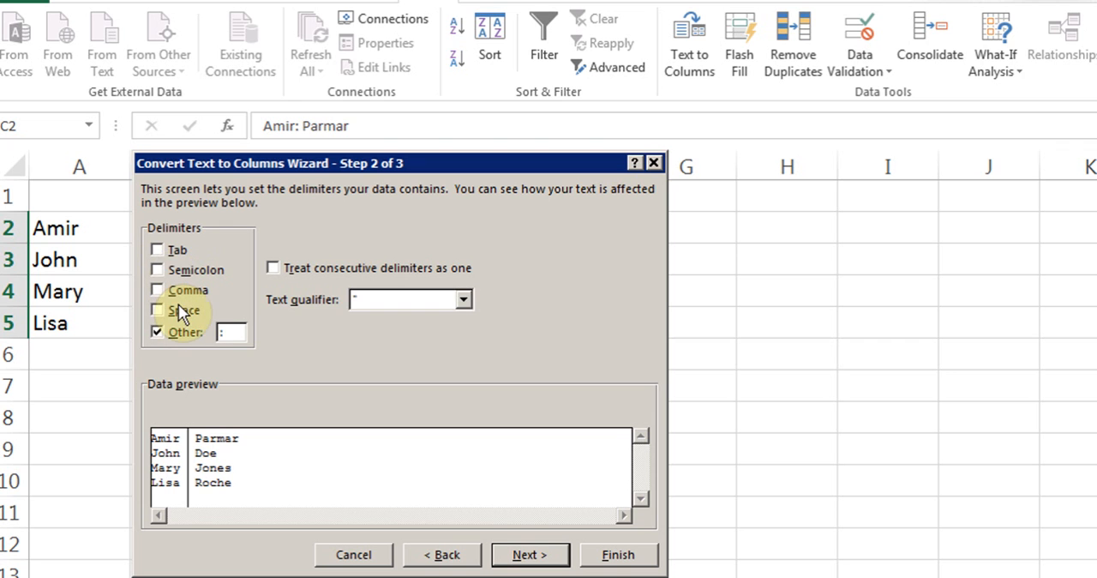
- Set the destination of the split to G2, finish the conversion, and select A1
click(533, 557)
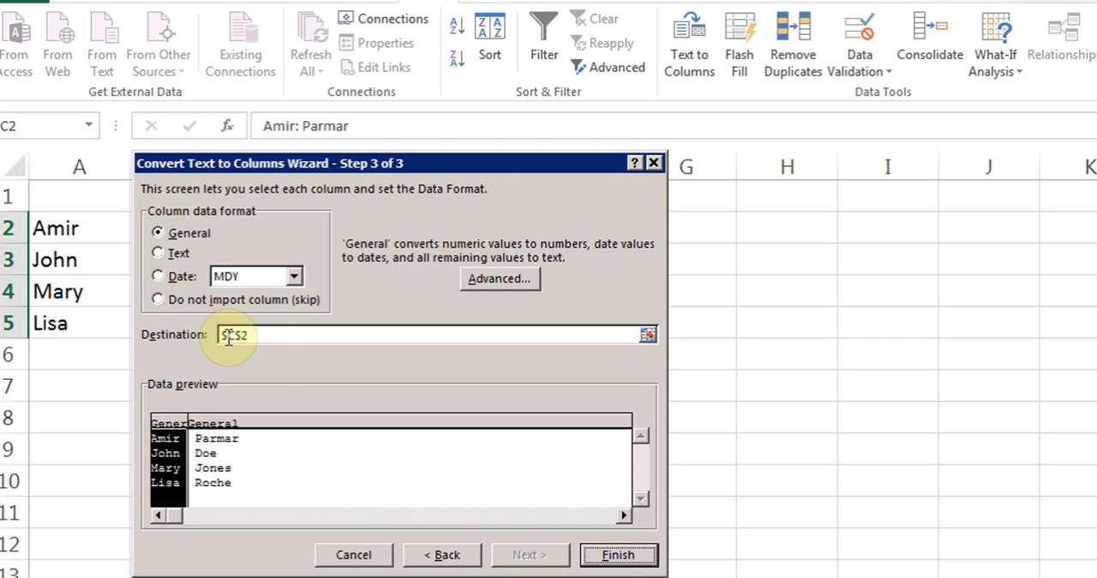
click(648, 337)
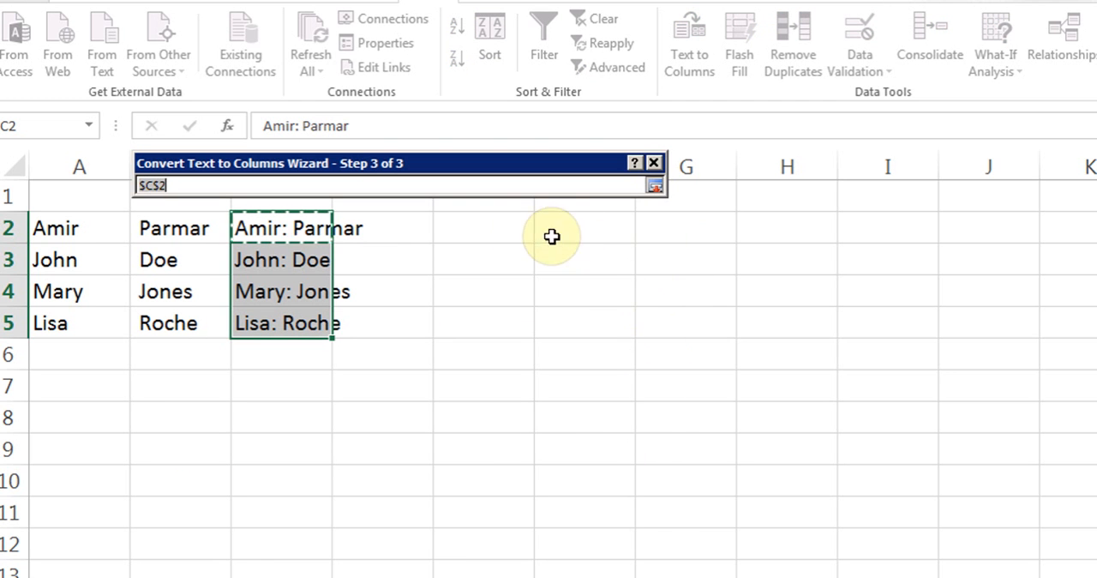
click(687, 229)
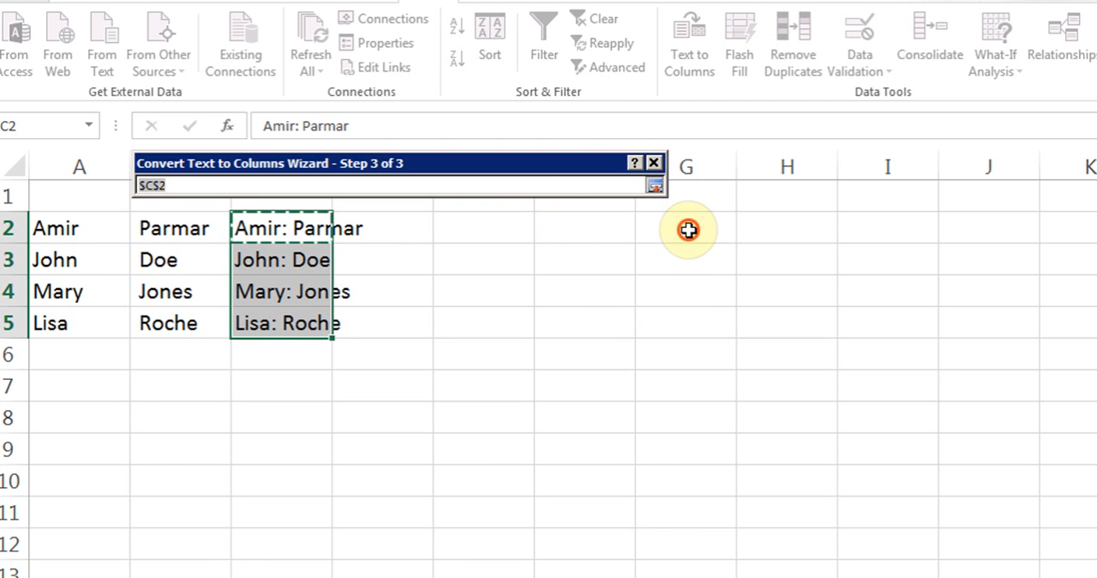
click(655, 186)
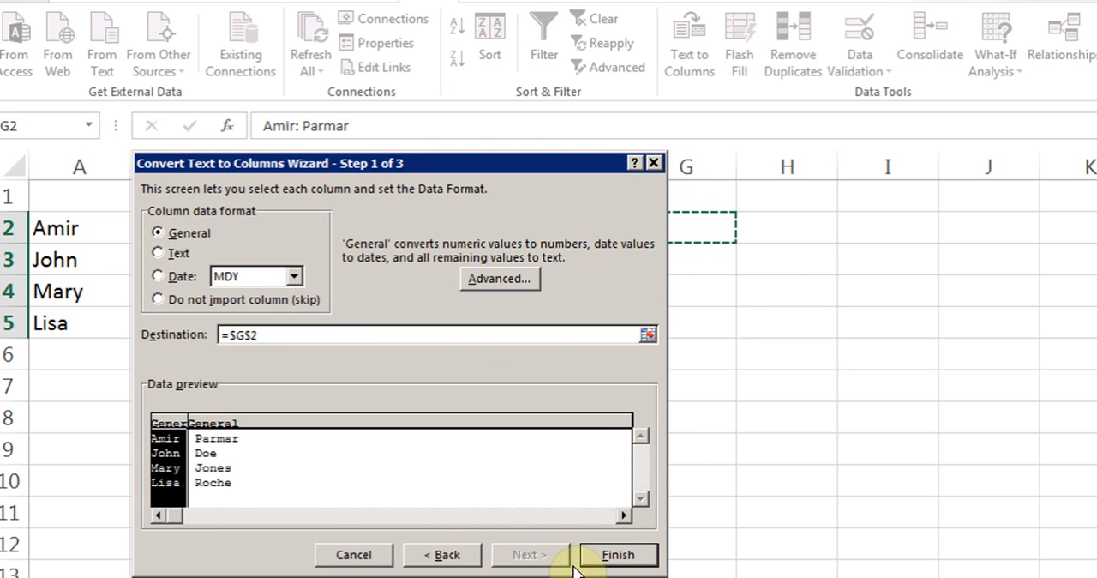
click(608, 554)
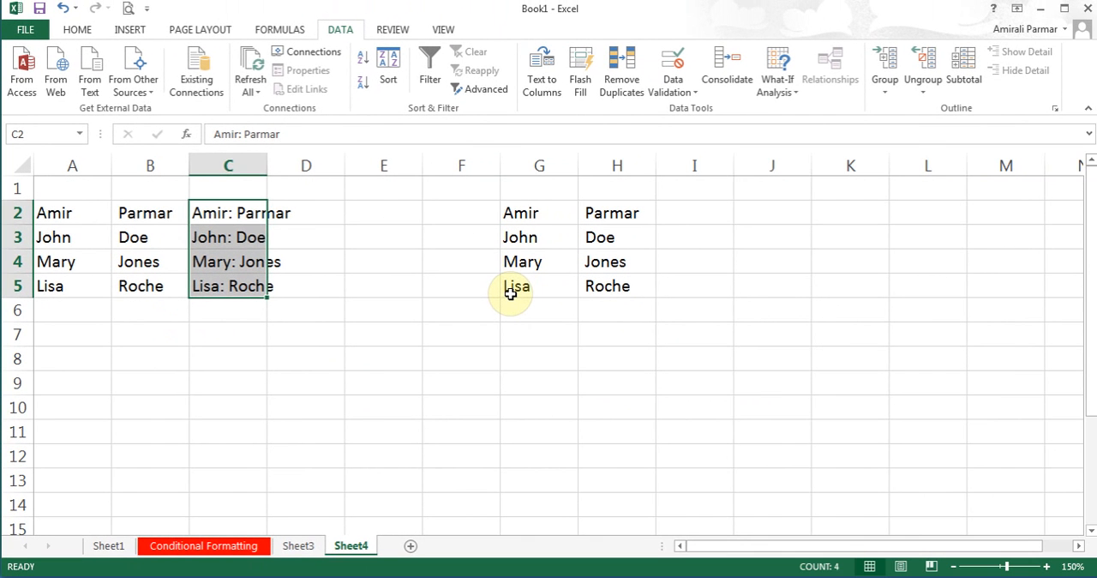
click(72, 196)
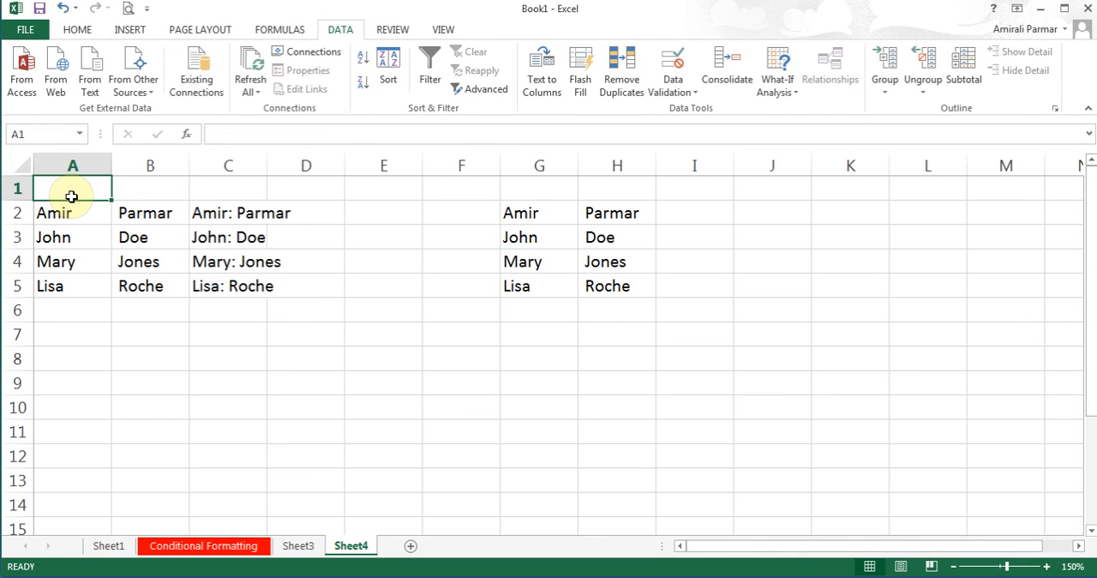